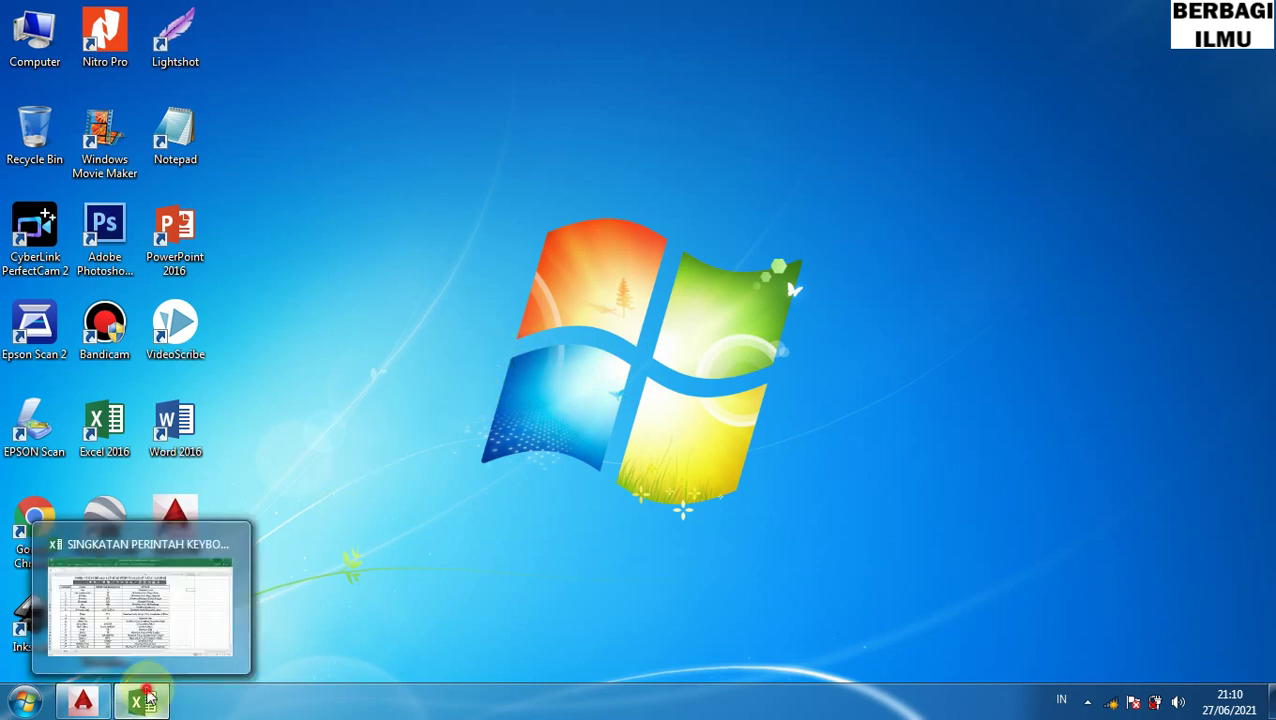
- Switch to the Excel workbook of AutoCAD keyboard shortcuts and enlarge the sheet view to 150%
left_click(143, 699)
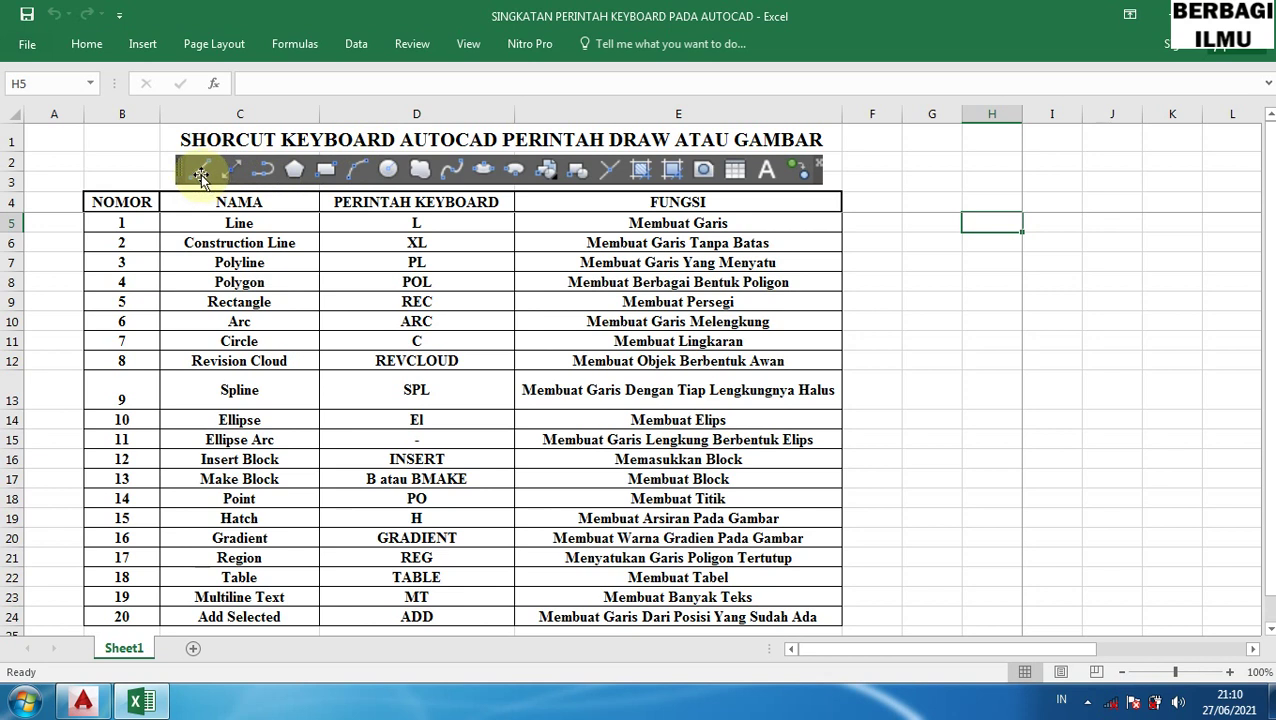
left_click(228, 221)
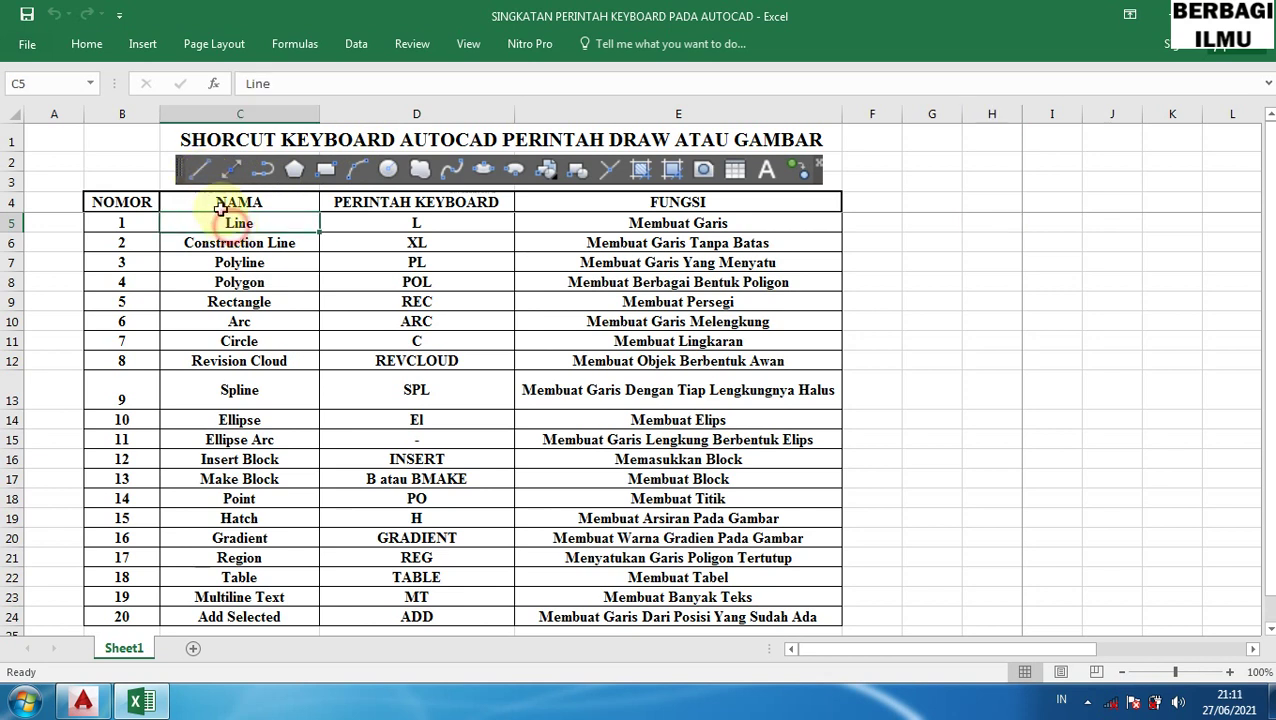
left_click(240, 261)
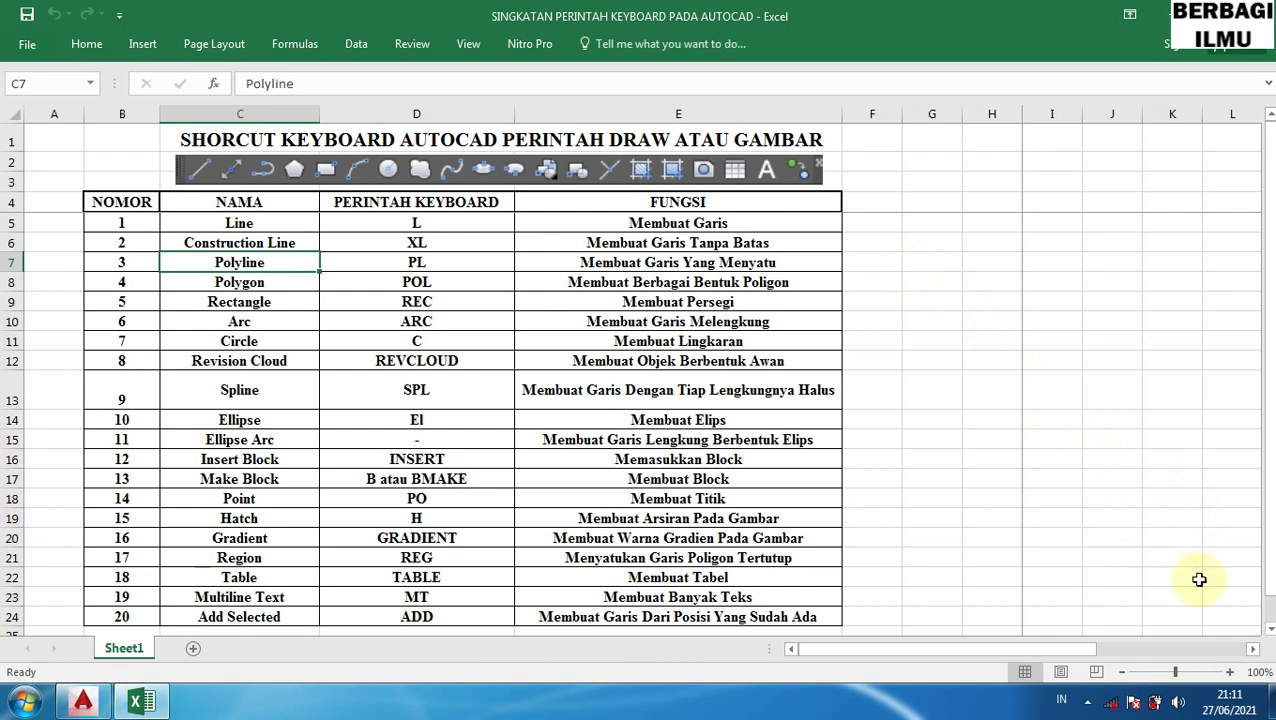
left_click(1232, 672)
left_click(1231, 672)
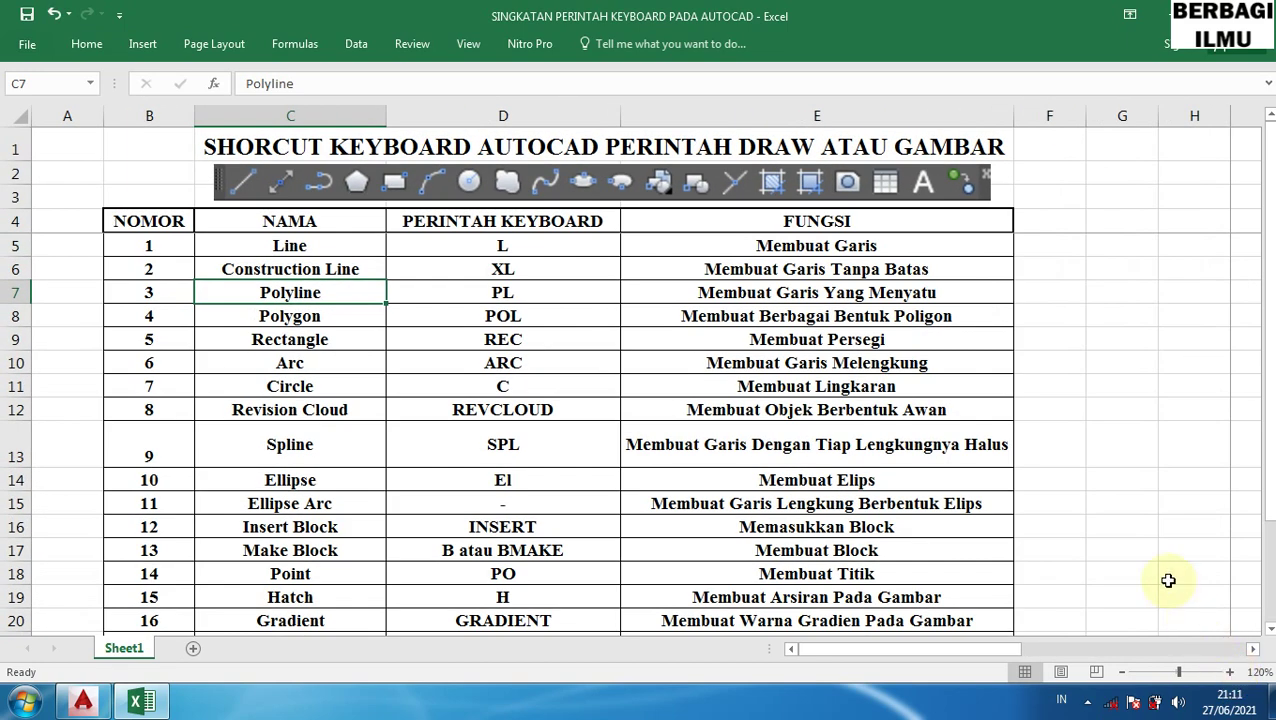
left_click(1229, 672)
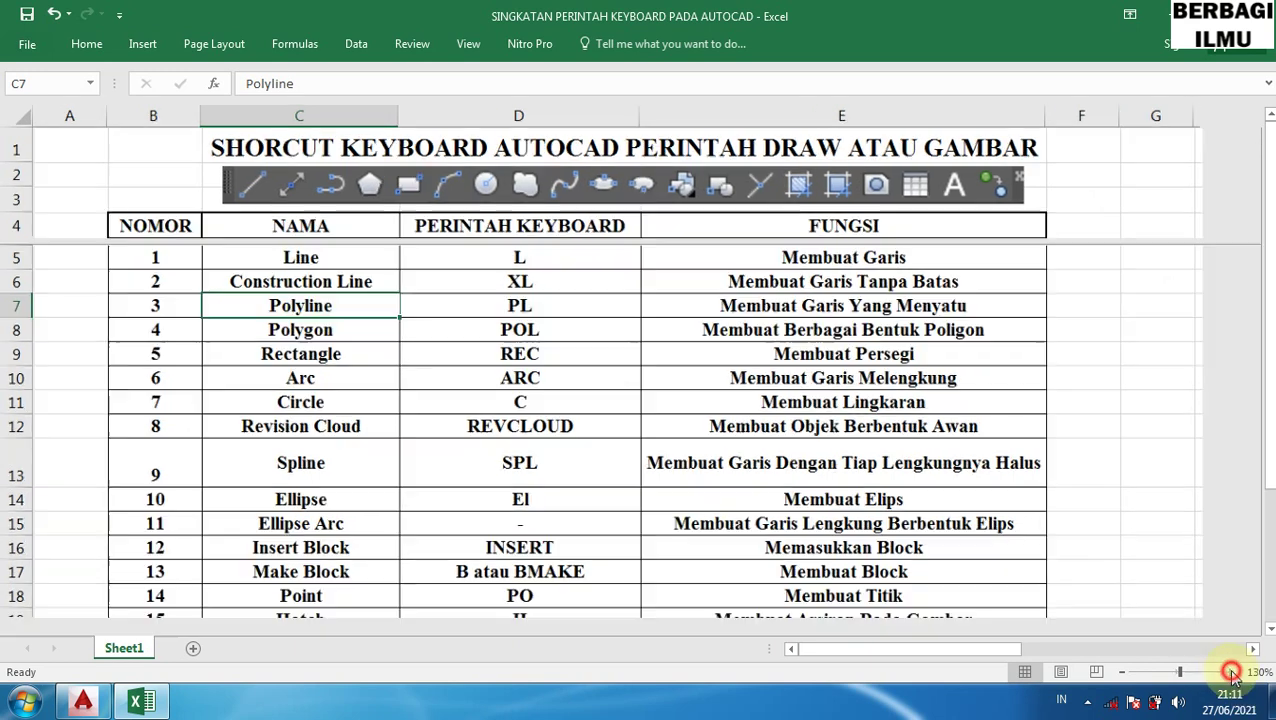
left_click_drag(1008, 648, 1104, 652)
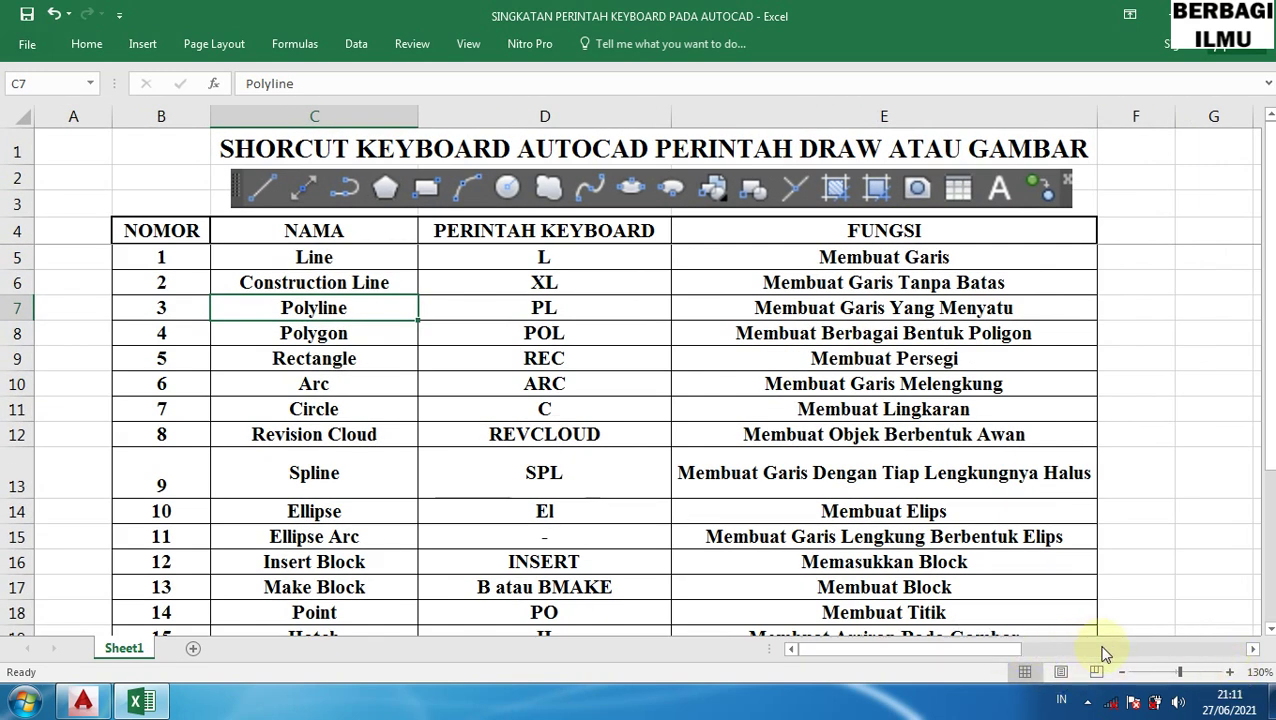
left_click(1229, 673)
left_click(1229, 673)
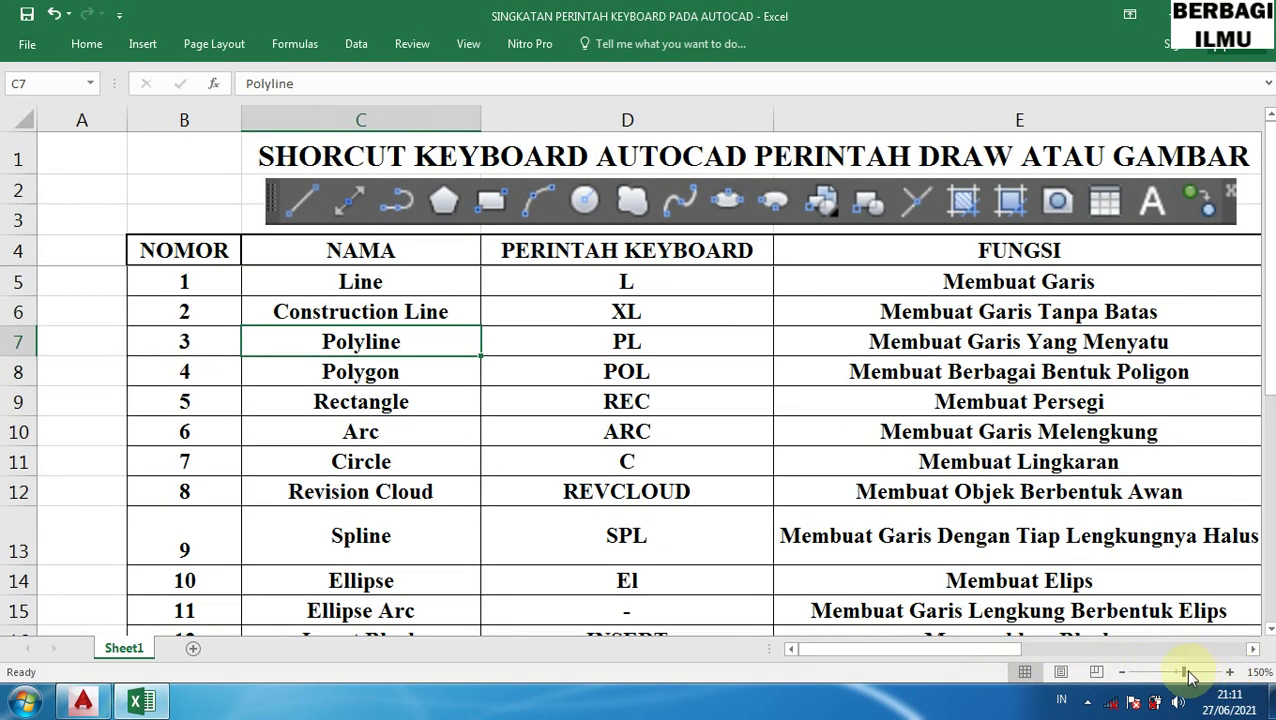
- Narrow the empty column A to a sliver so the whole shortcut table fits across the sheet
left_click_drag(982, 648, 1194, 653)
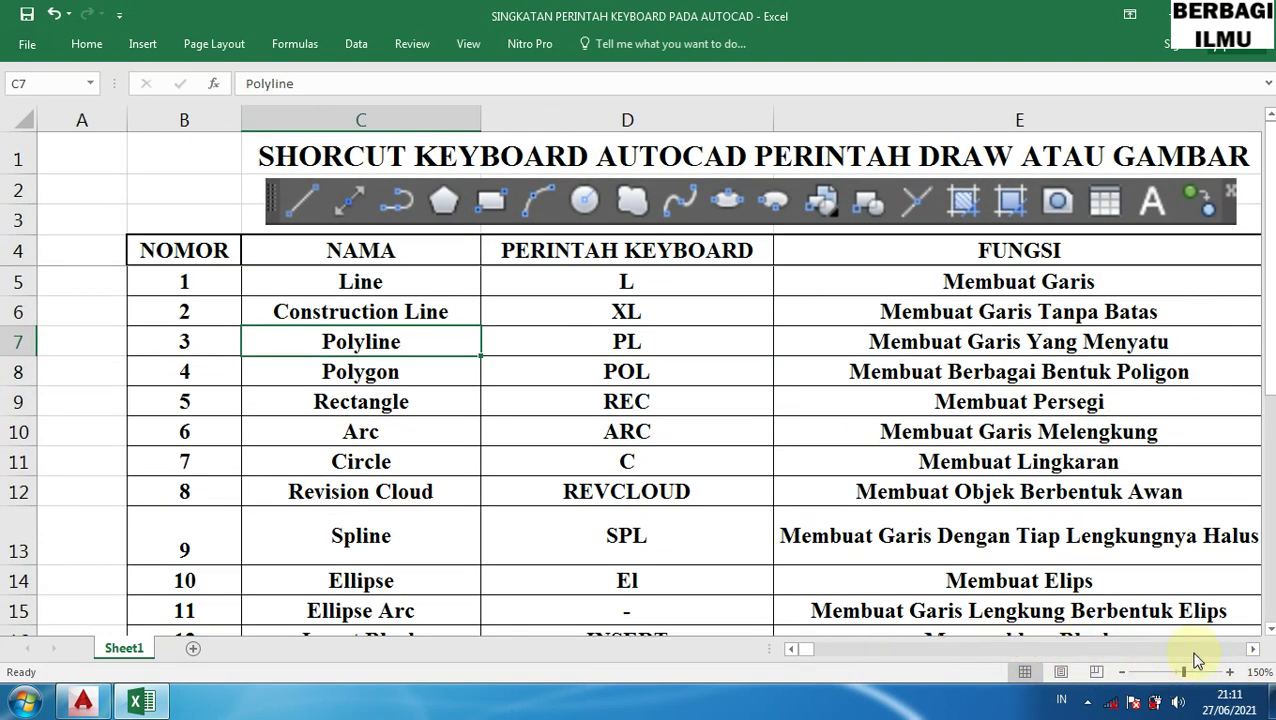
left_click(790, 651)
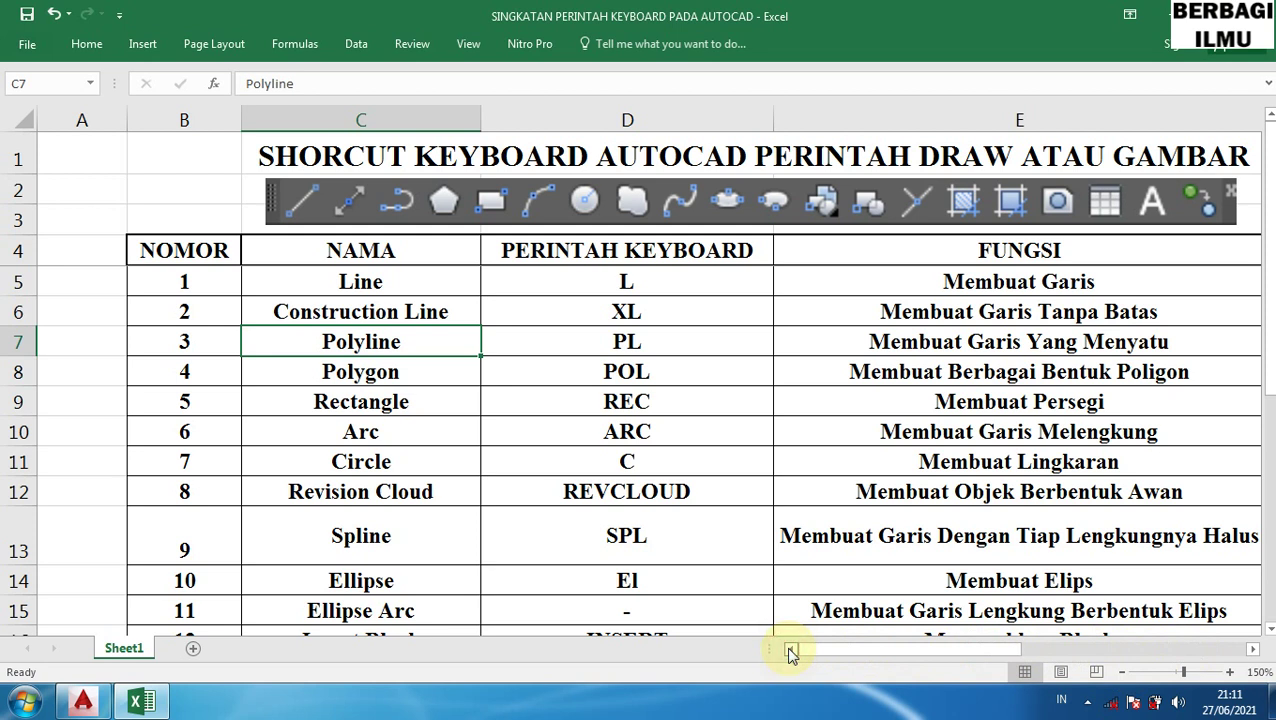
left_click_drag(790, 651, 1190, 660)
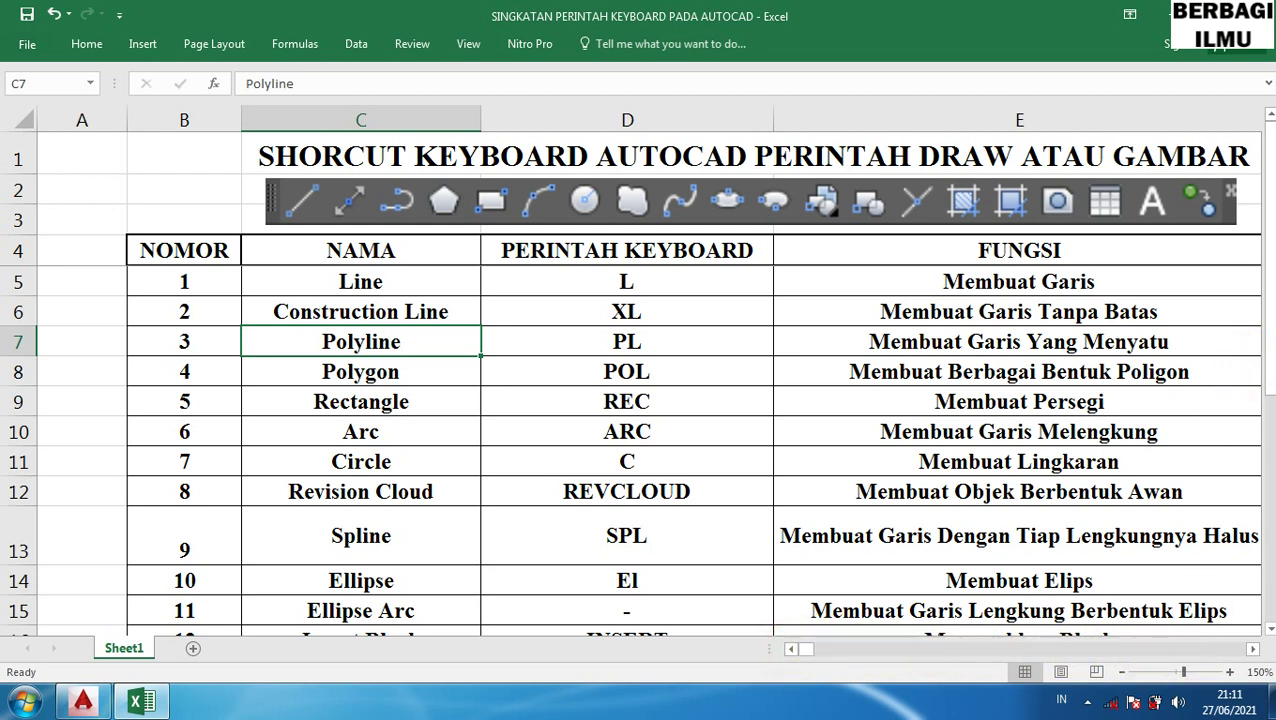
left_click_drag(1265, 372, 1257, 342)
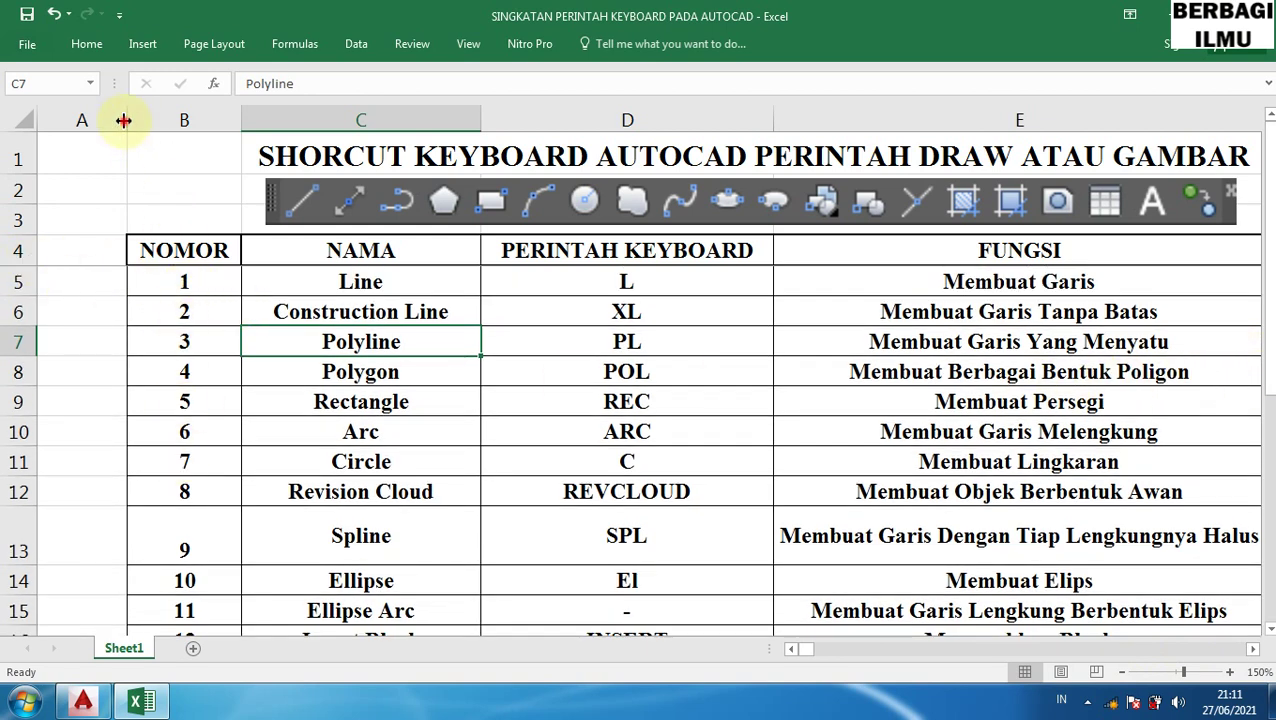
left_click_drag(123, 120, 39, 109)
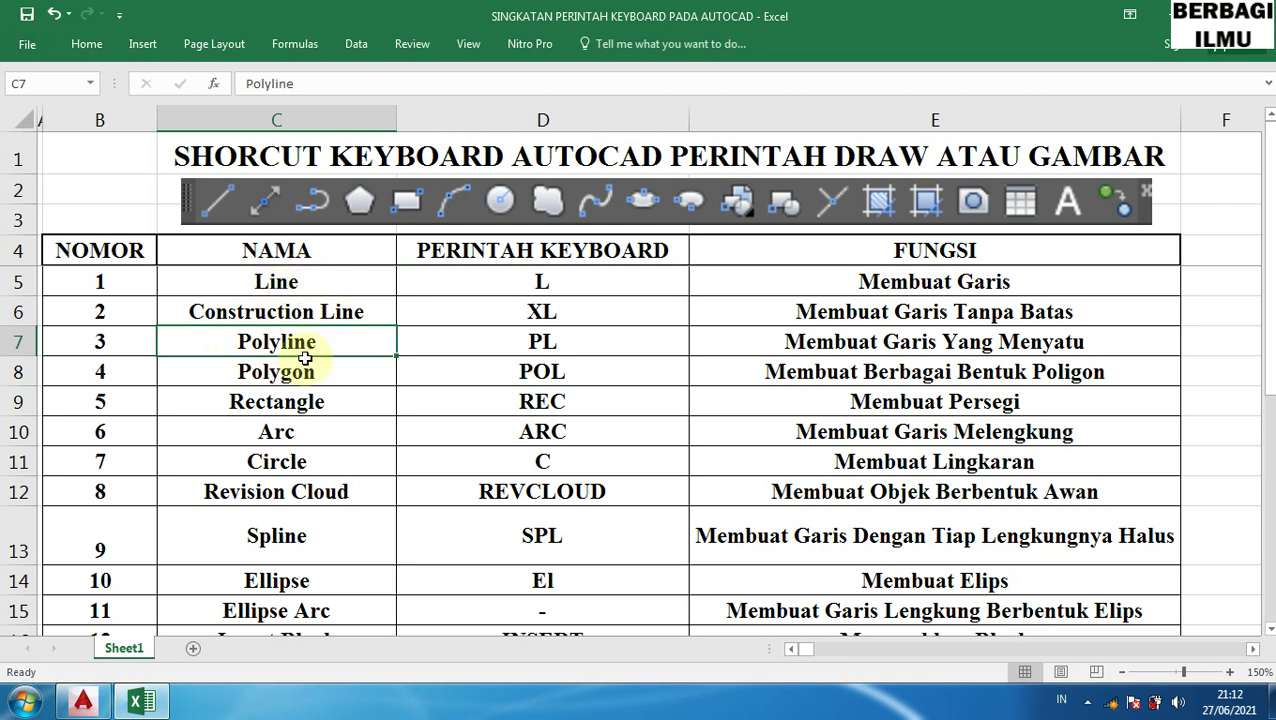
- Examine the Line to Polygon entries in the shortcut table and highlight the whole Line row
left_click(330, 282)
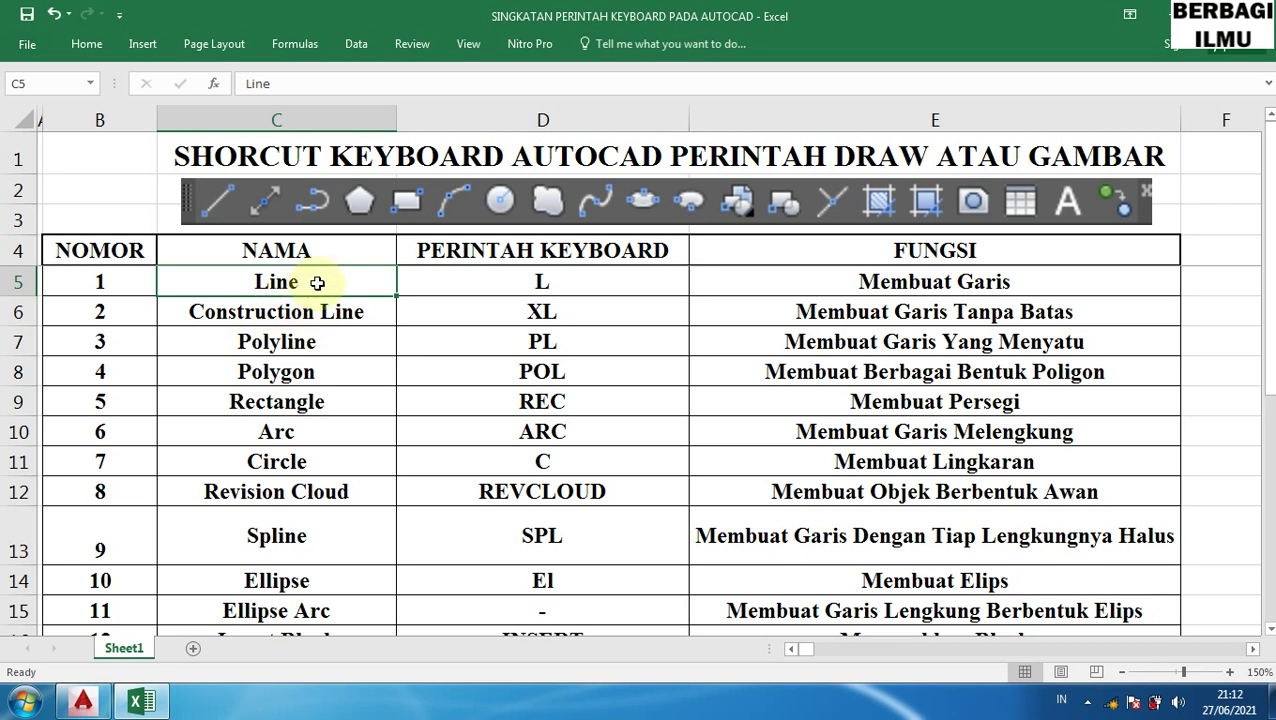
left_click(290, 316)
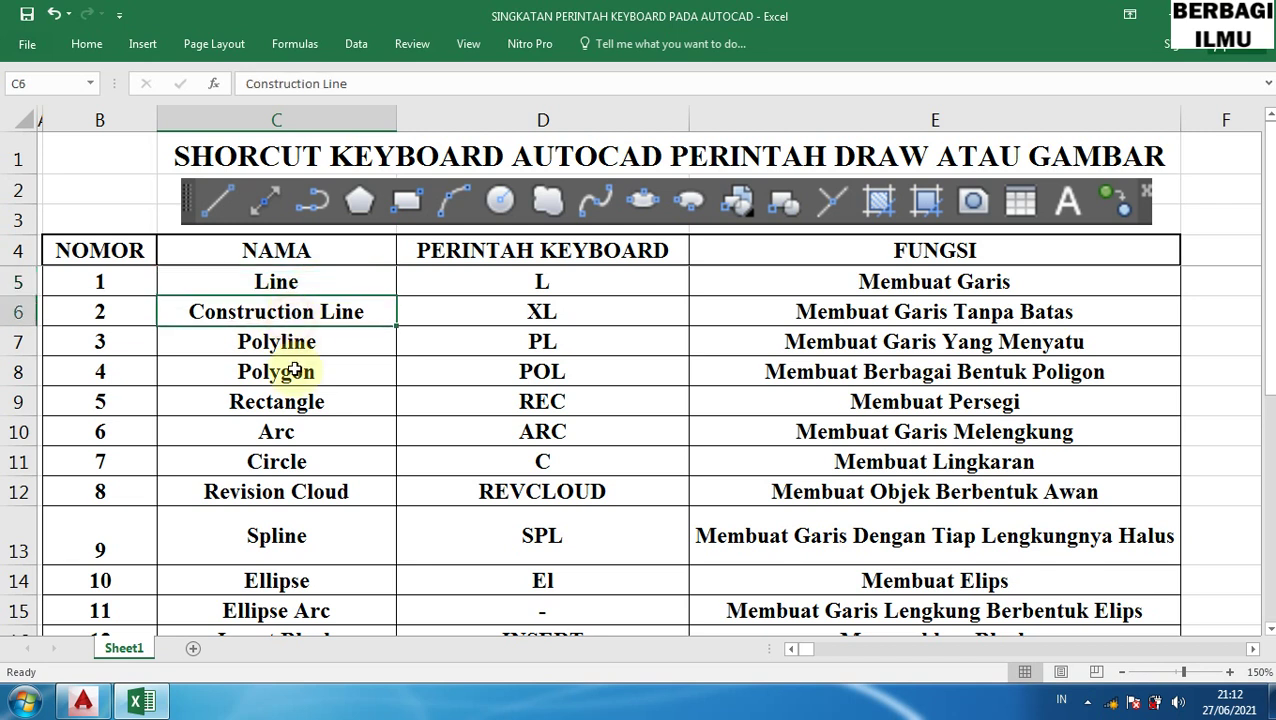
left_click(285, 342)
left_click(278, 374)
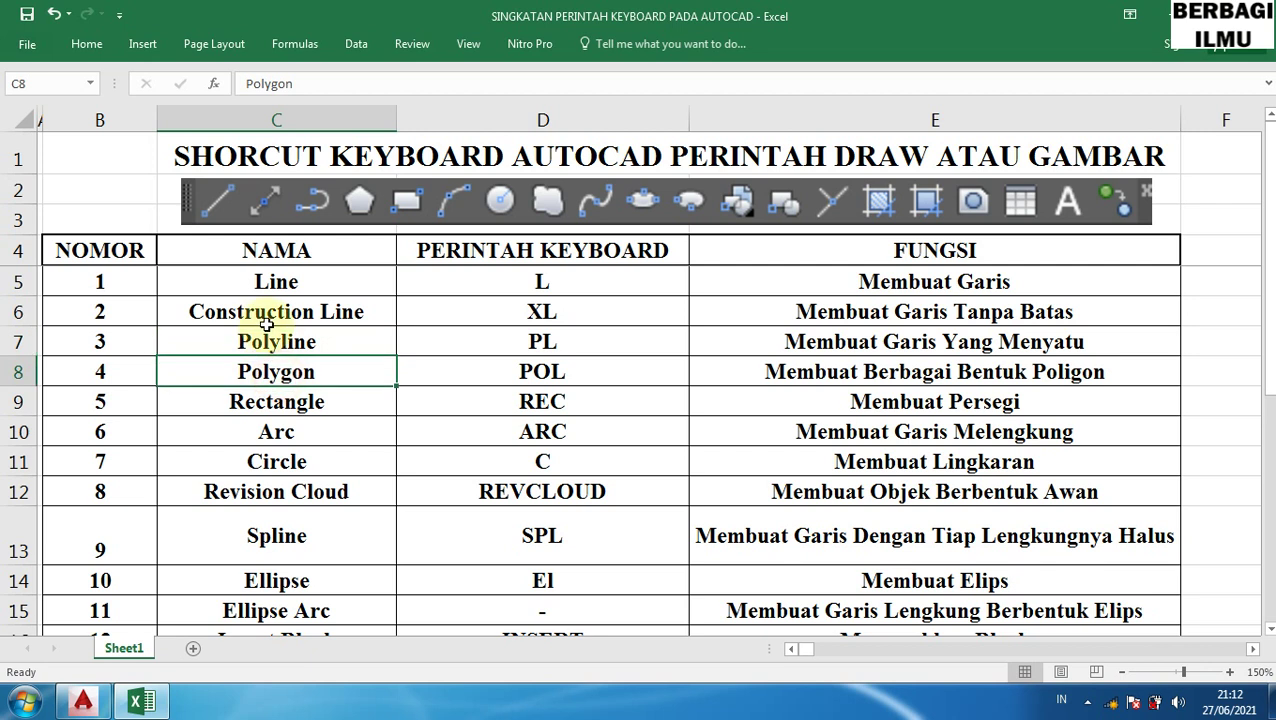
left_click(272, 284)
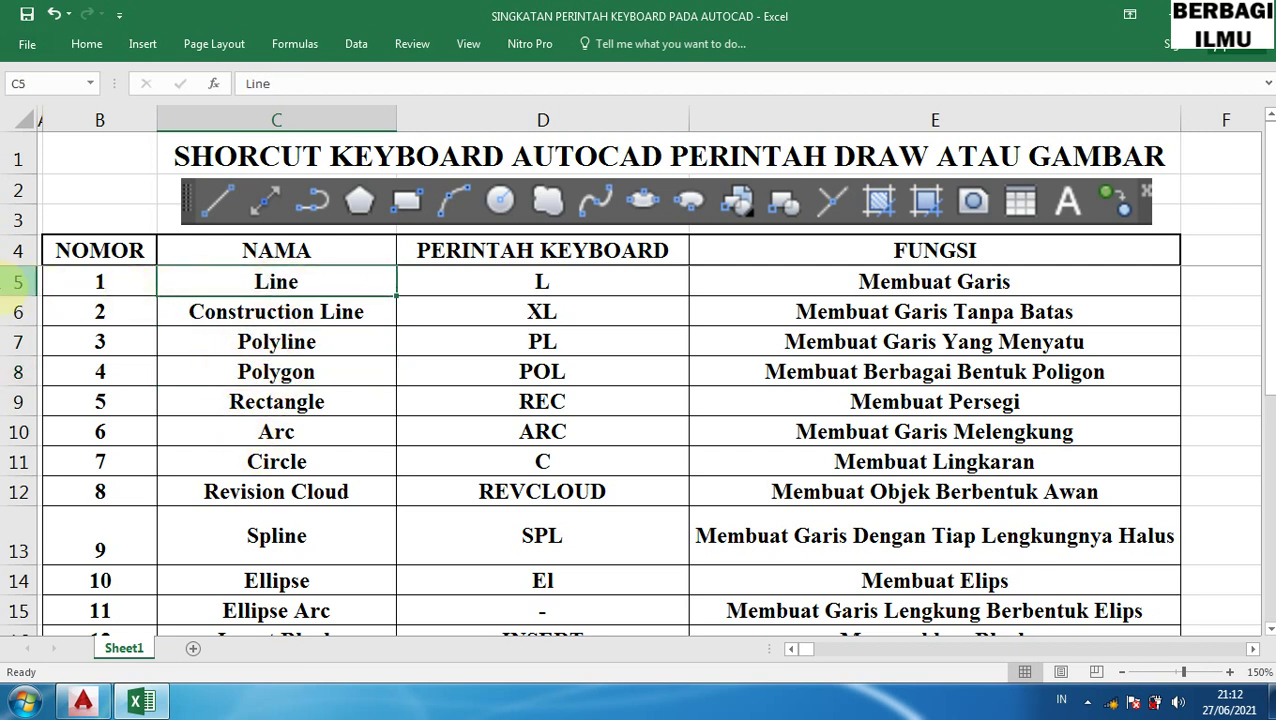
left_click(14, 283)
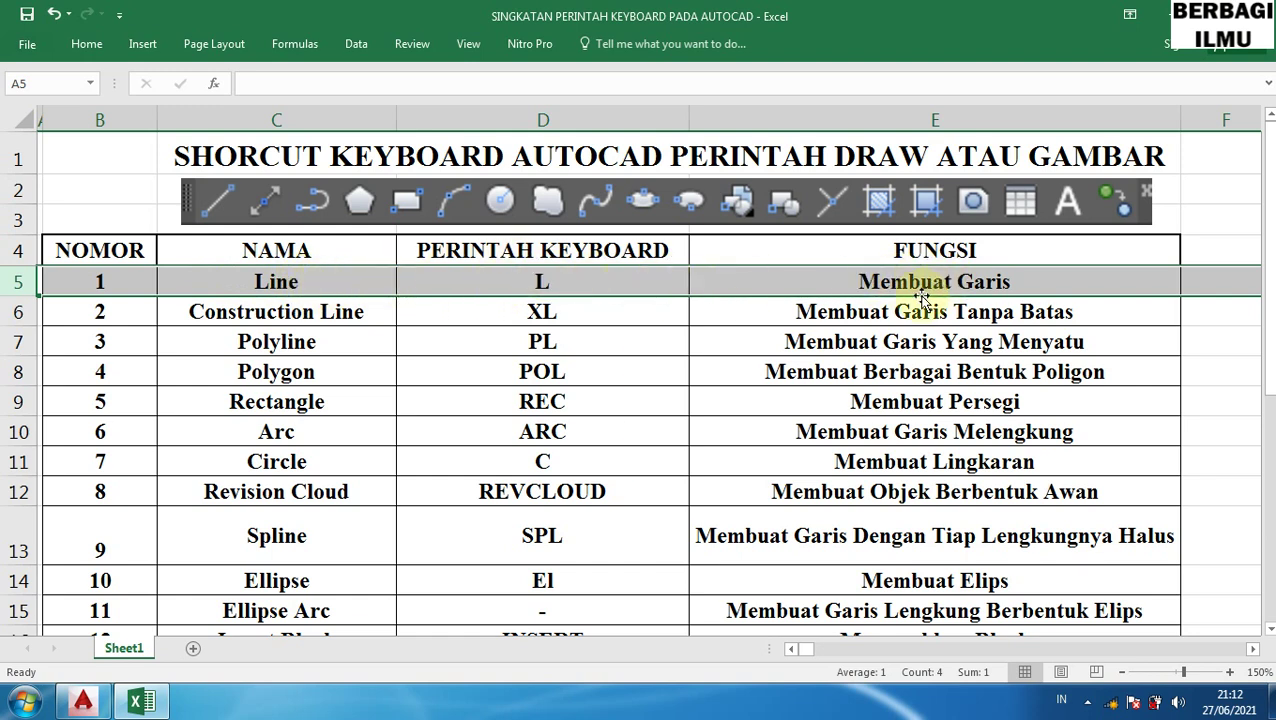
- Switch to AutoCAD and draw a horizontal line about 1768 units long with the Line command and Ortho turned on
left_click(84, 702)
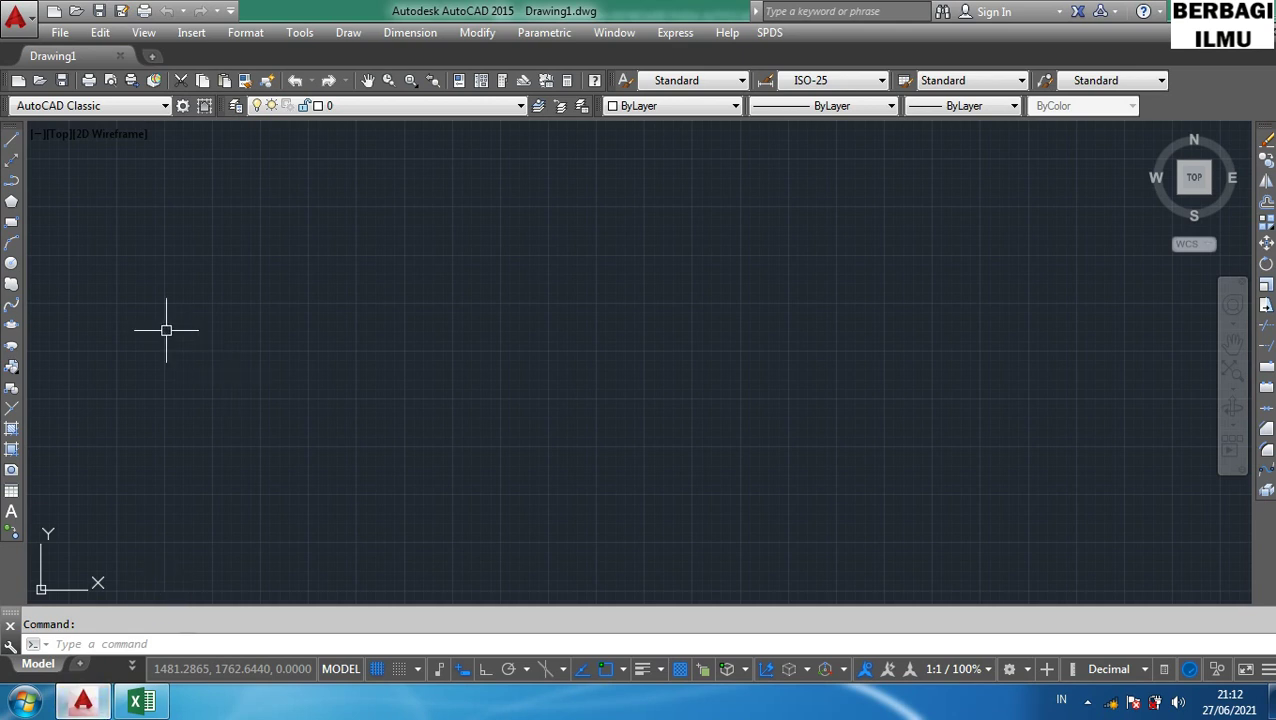
left_click(349, 256)
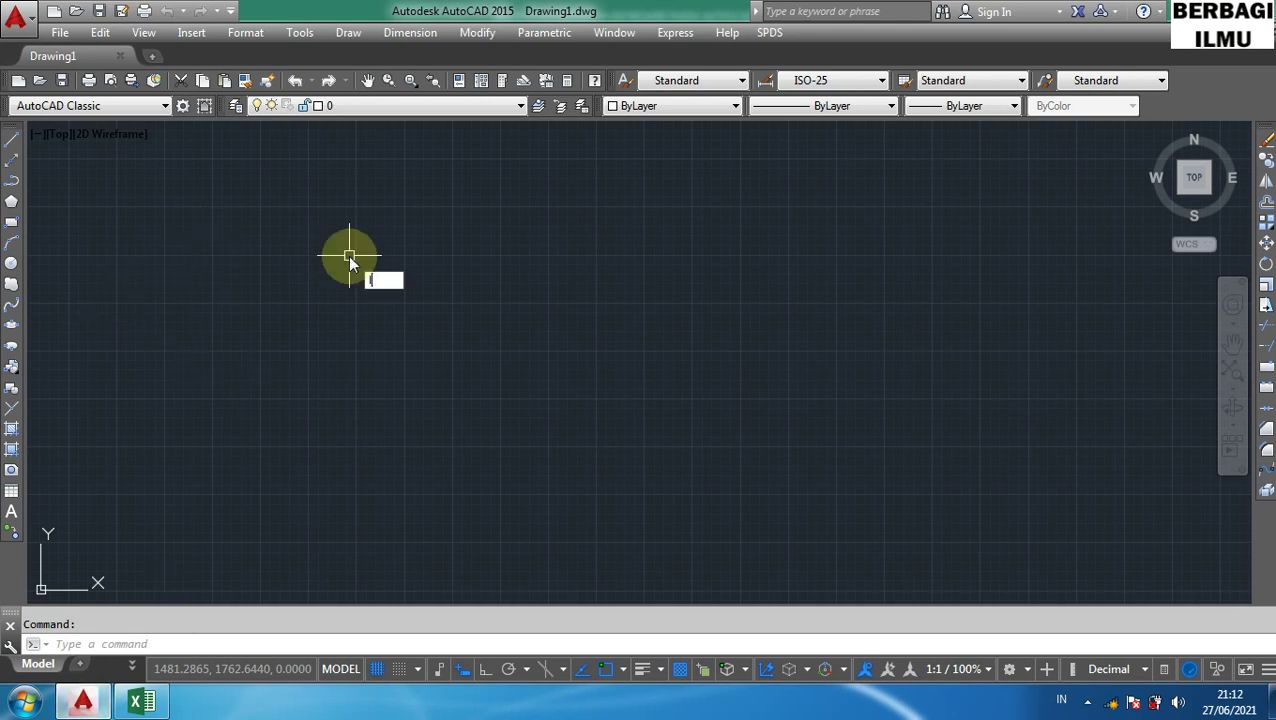
type("l")
key("Return")
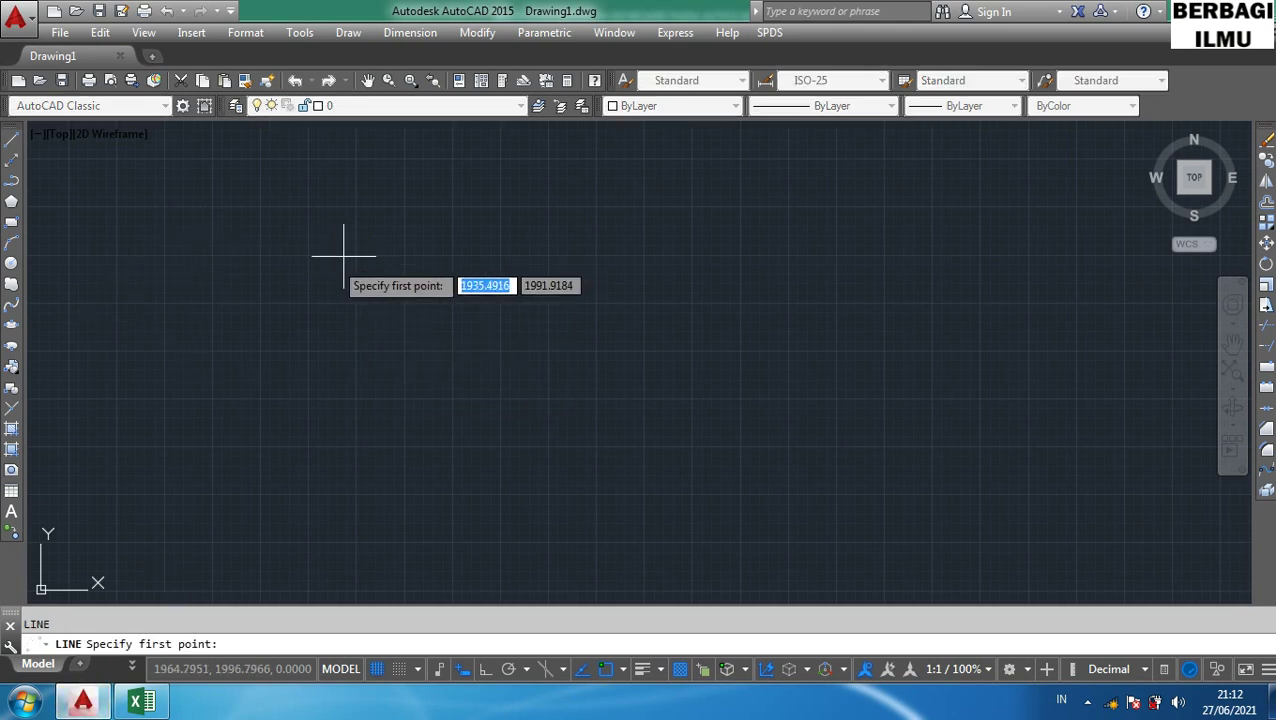
left_click(290, 289)
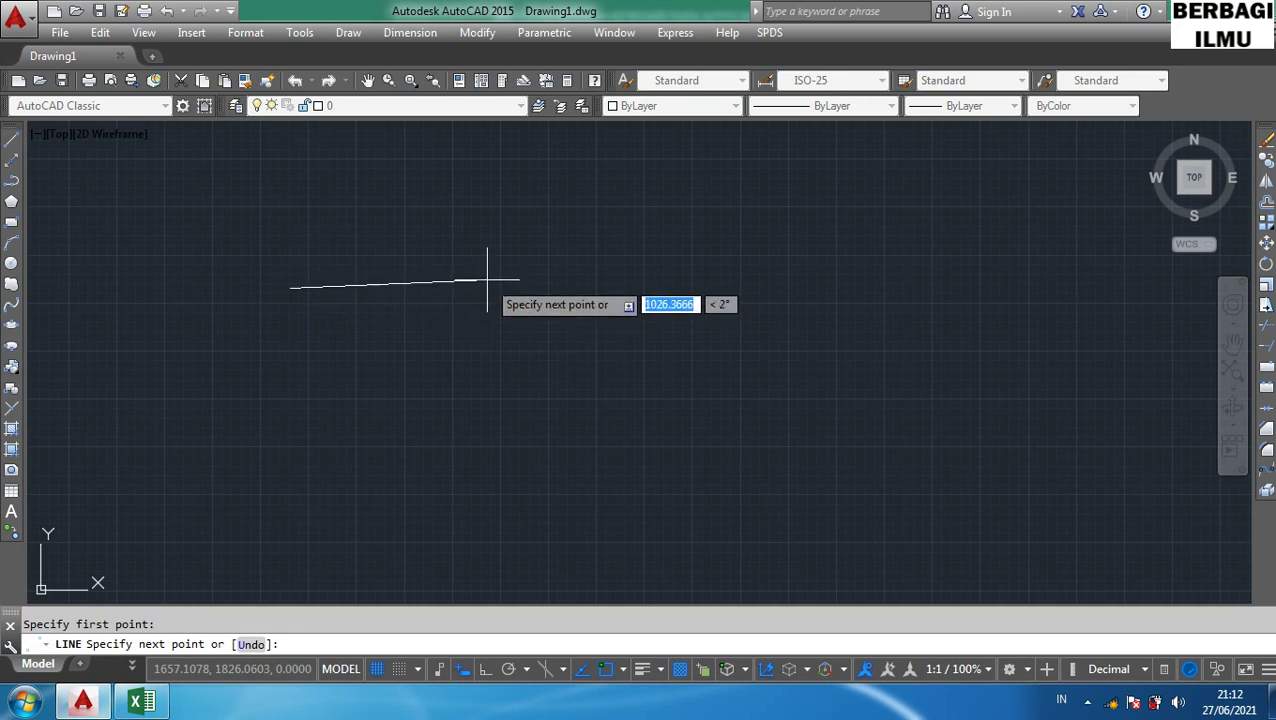
key("F8")
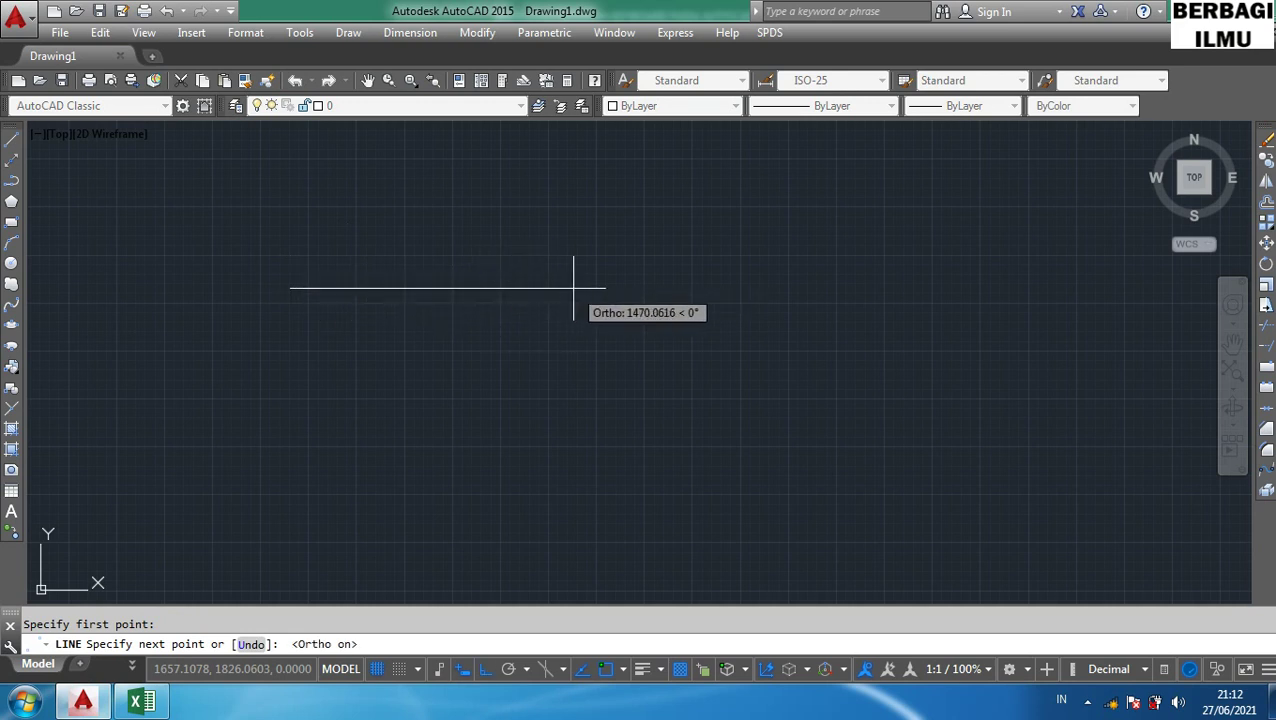
left_click(630, 288)
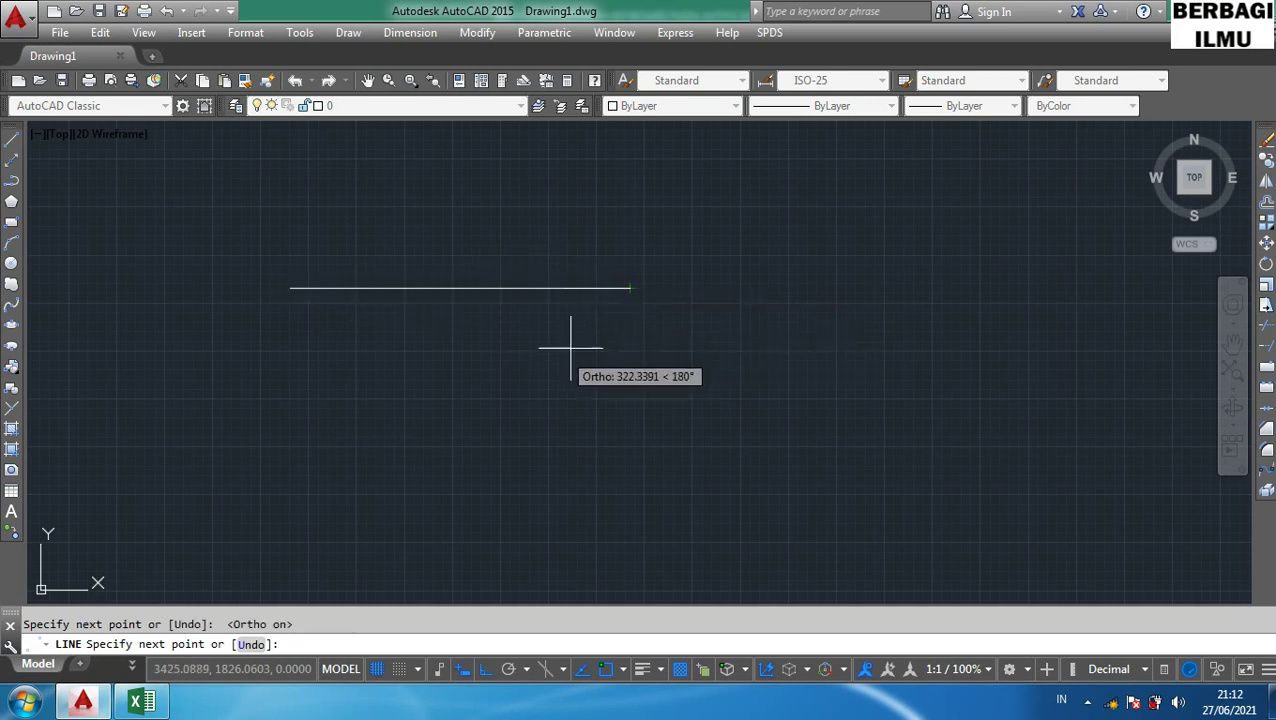
key("Escape")
scroll(442, 305, "up", 4)
scroll(441, 300, "down", 2)
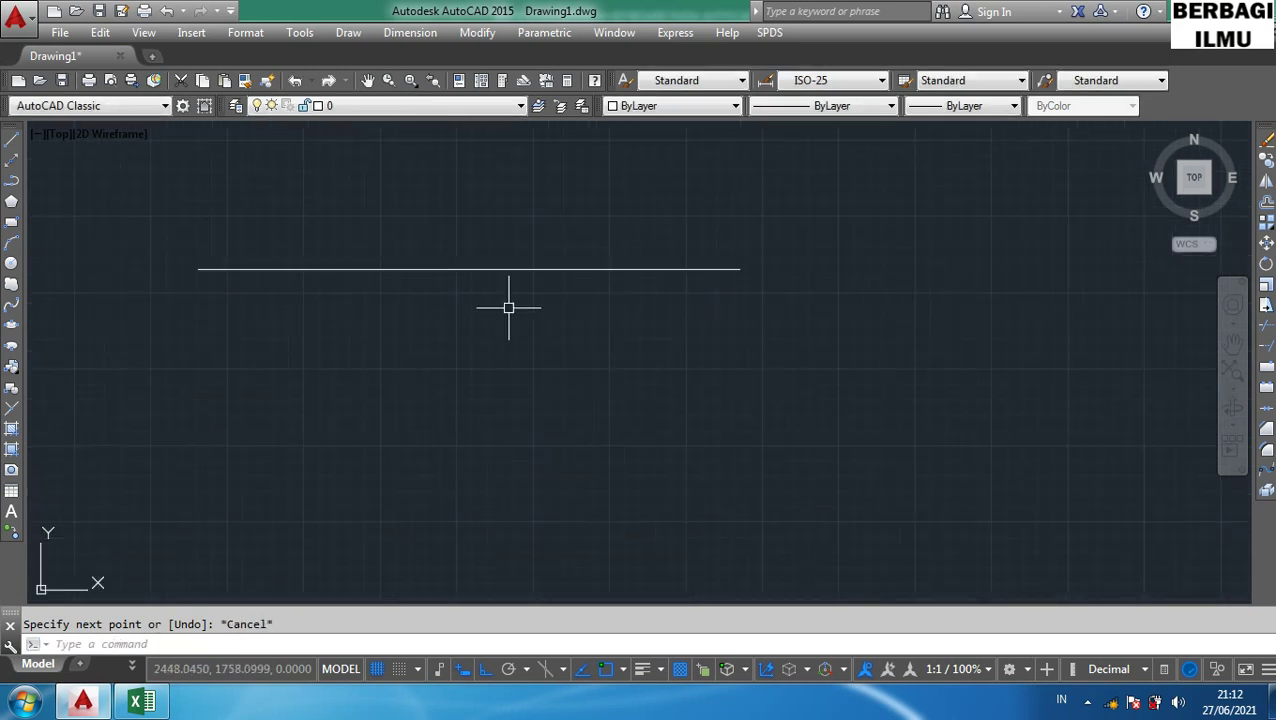
- Erase the horizontal line from the drawing
left_click(541, 312)
left_click(428, 236)
key("Delete")
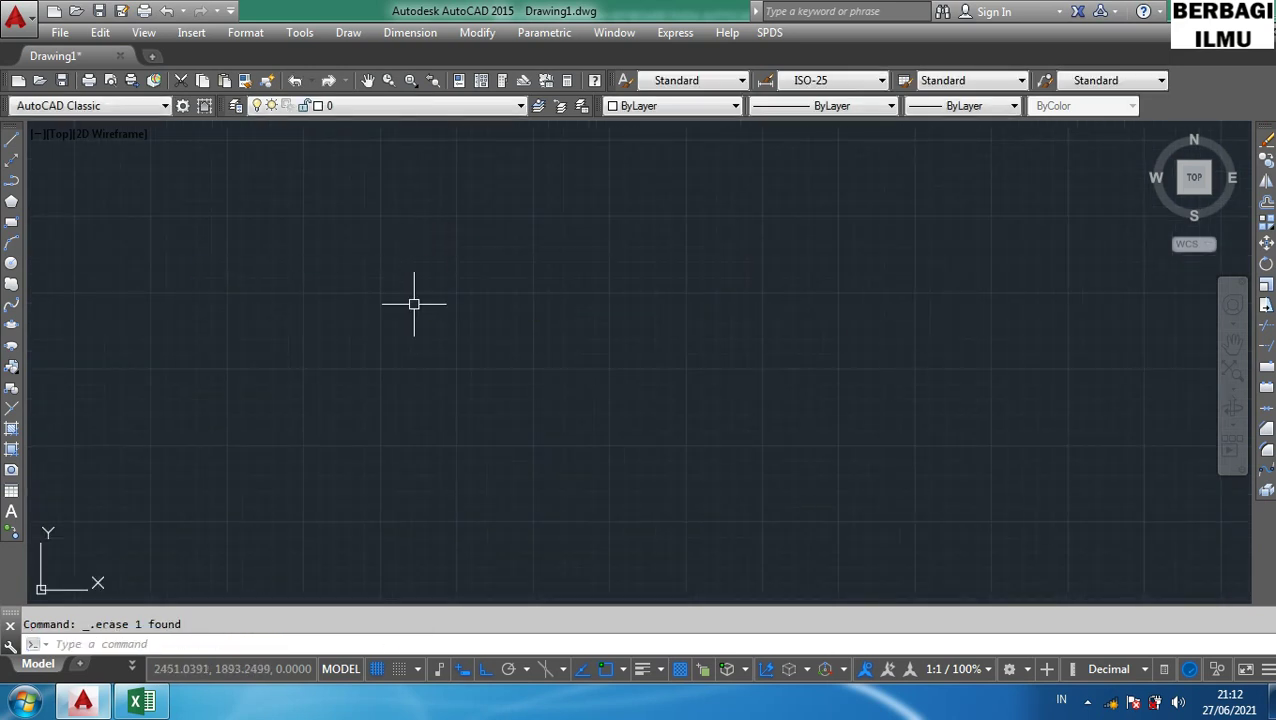
- Return to the Excel shortcut table and highlight the whole Construction Line row
left_click(158, 704)
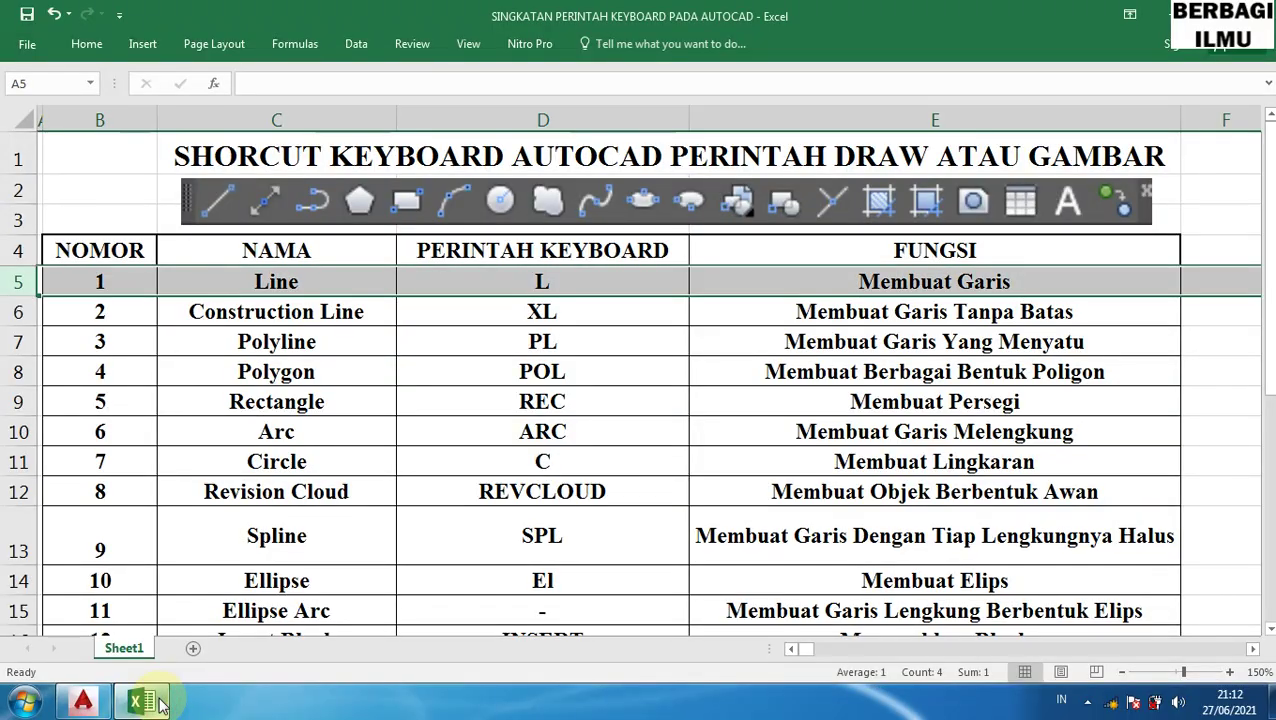
left_click(19, 312)
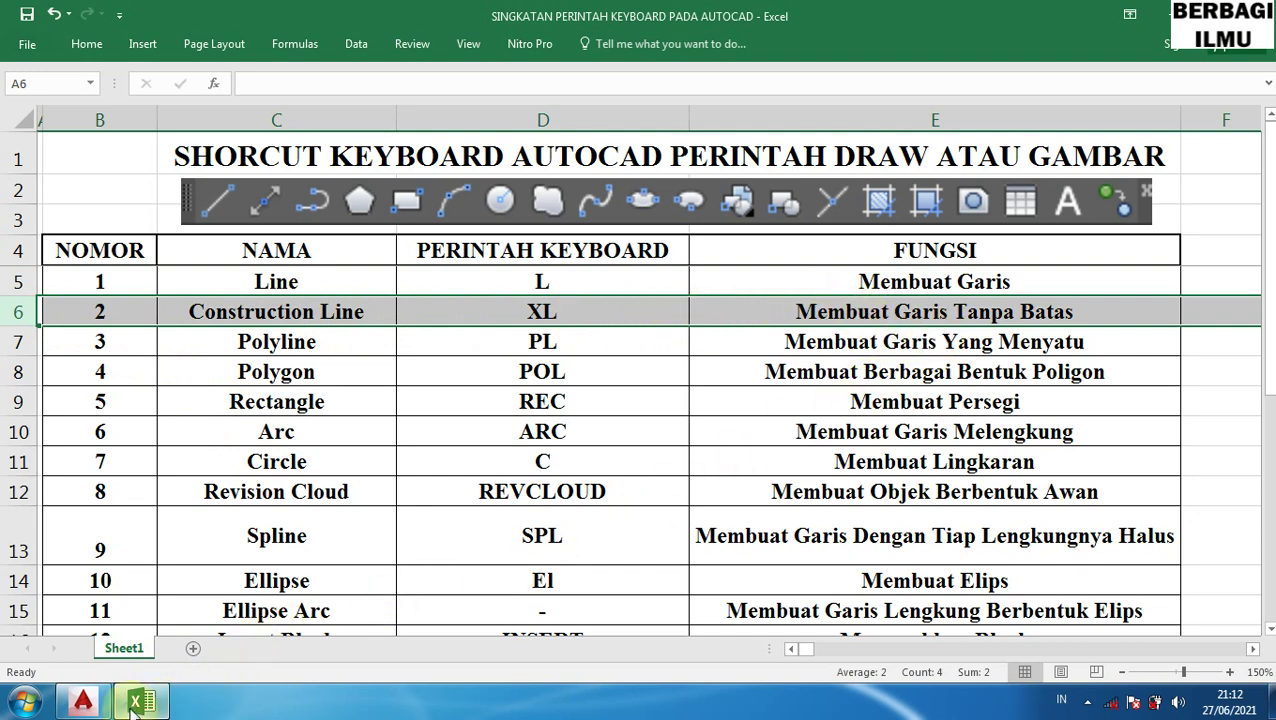
- In AutoCAD, draw a vertical and a horizontal construction line through a common point at about 2267, 1881 with XLINE
left_click(83, 700)
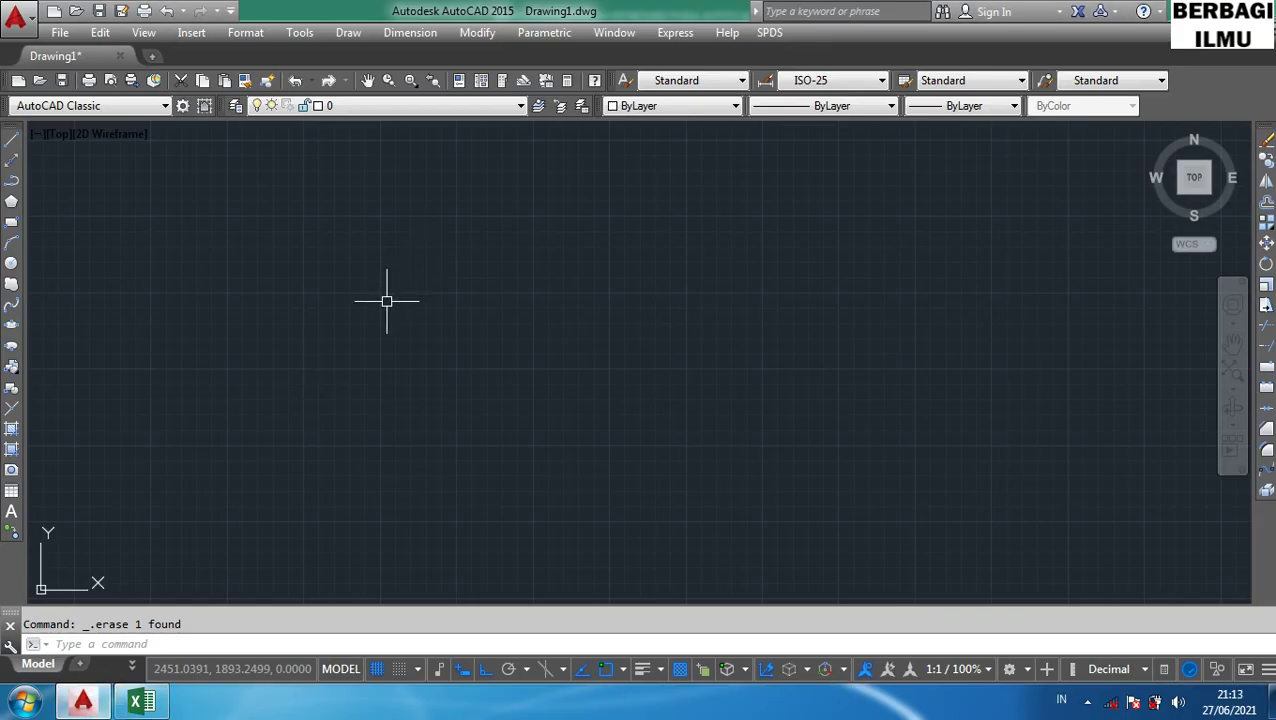
type("xl")
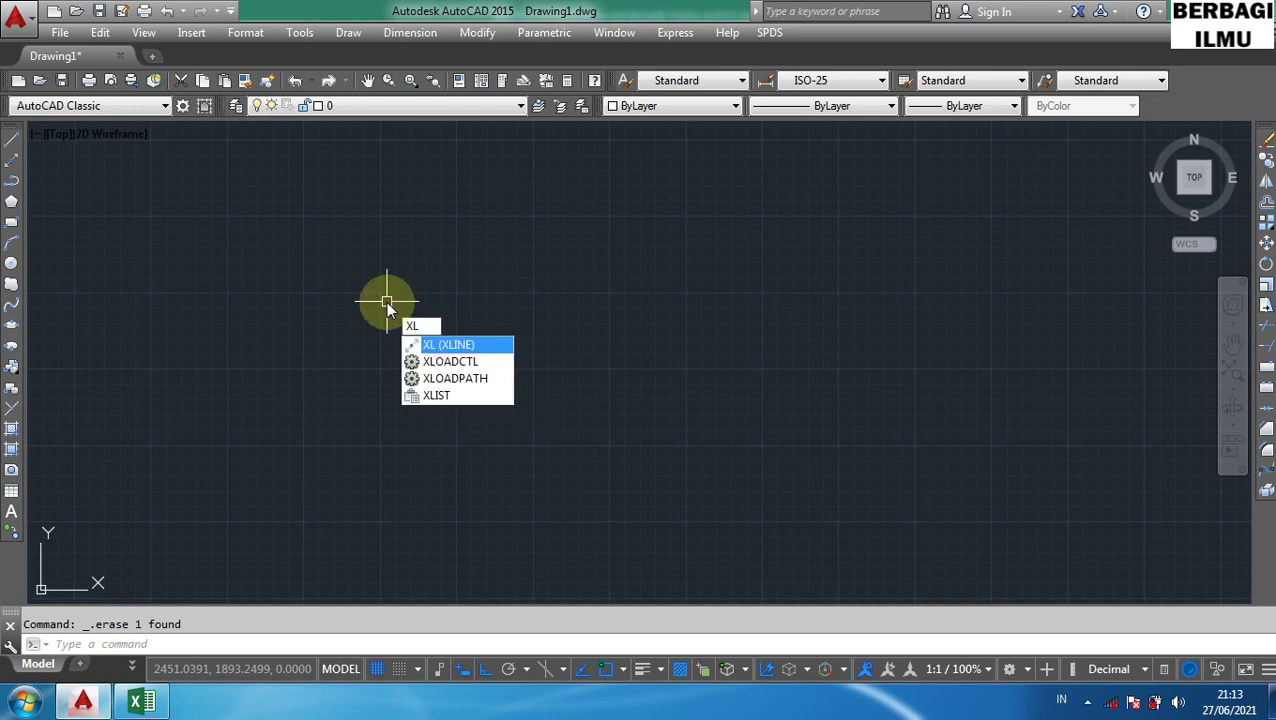
key("Return")
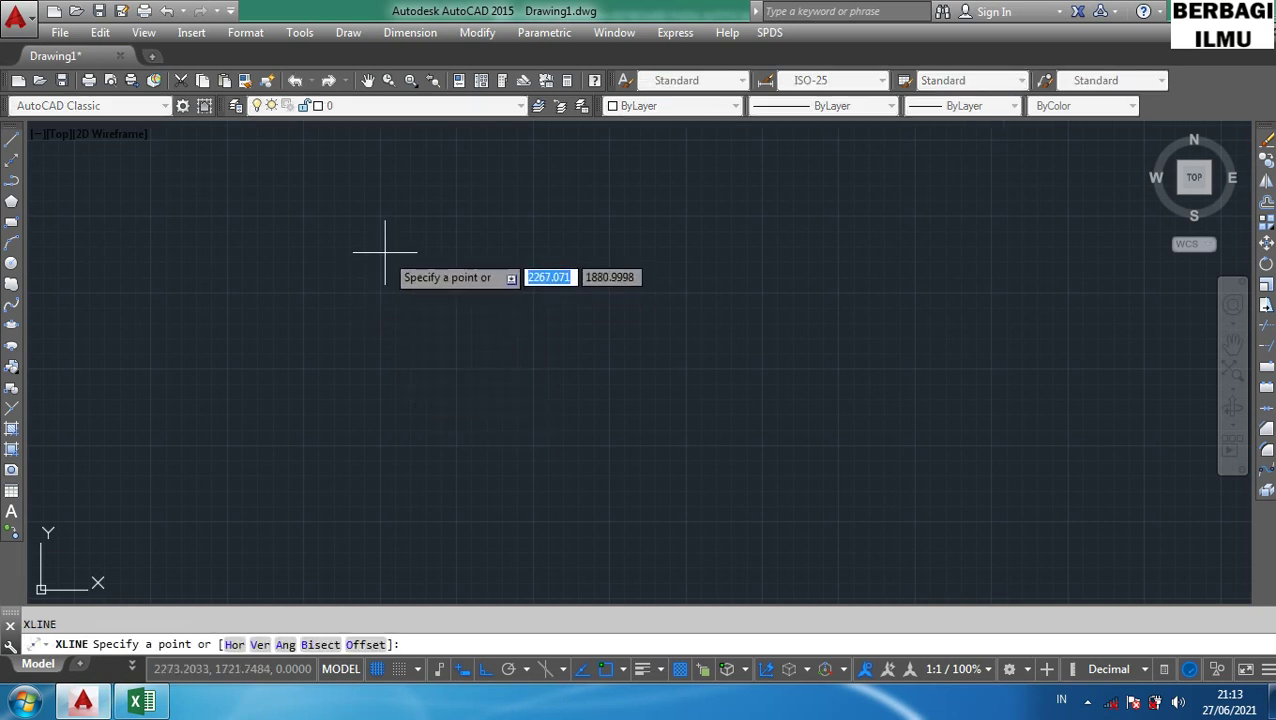
left_click(385, 252)
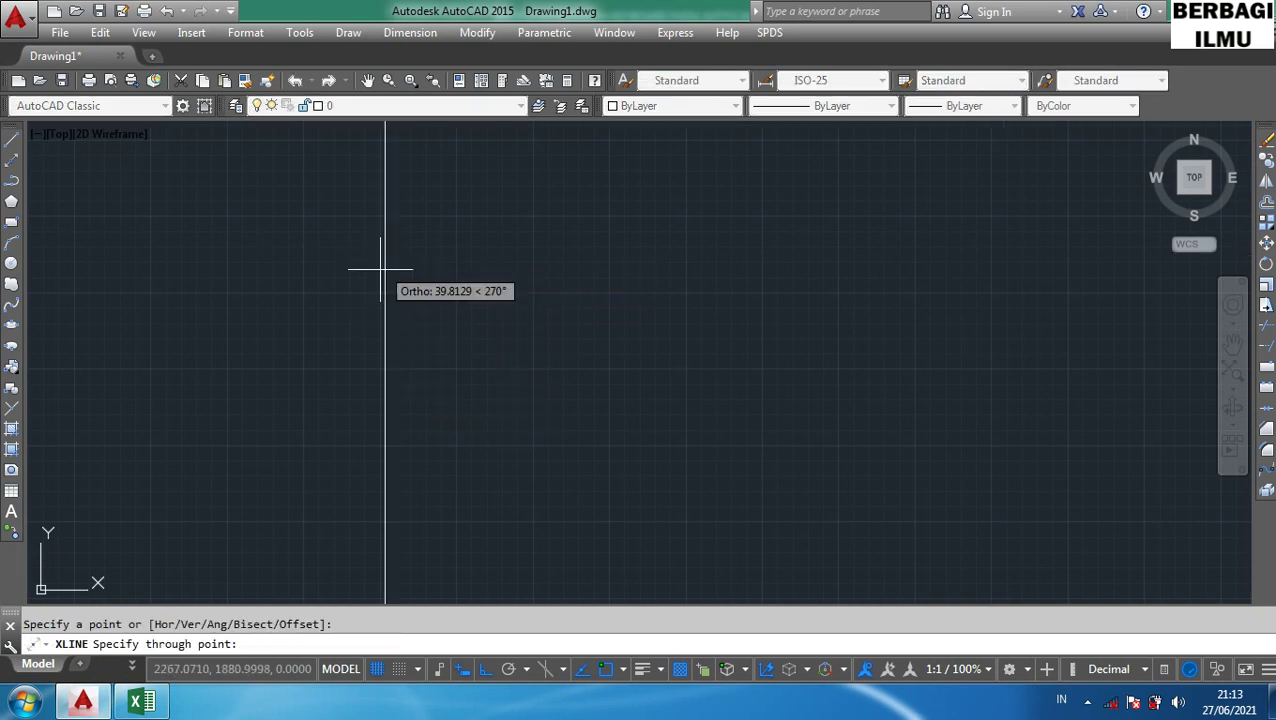
left_click(378, 425)
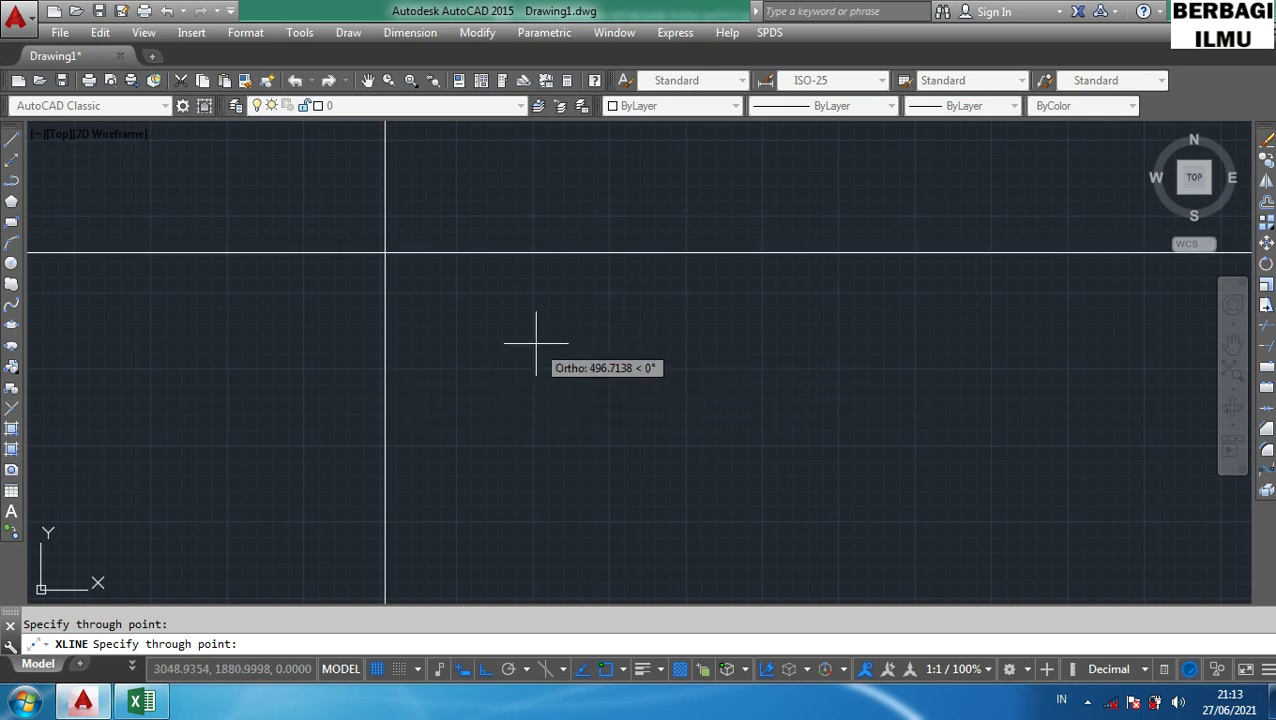
middle_click_drag(533, 345, 620, 424)
scroll(587, 390, "down", 5)
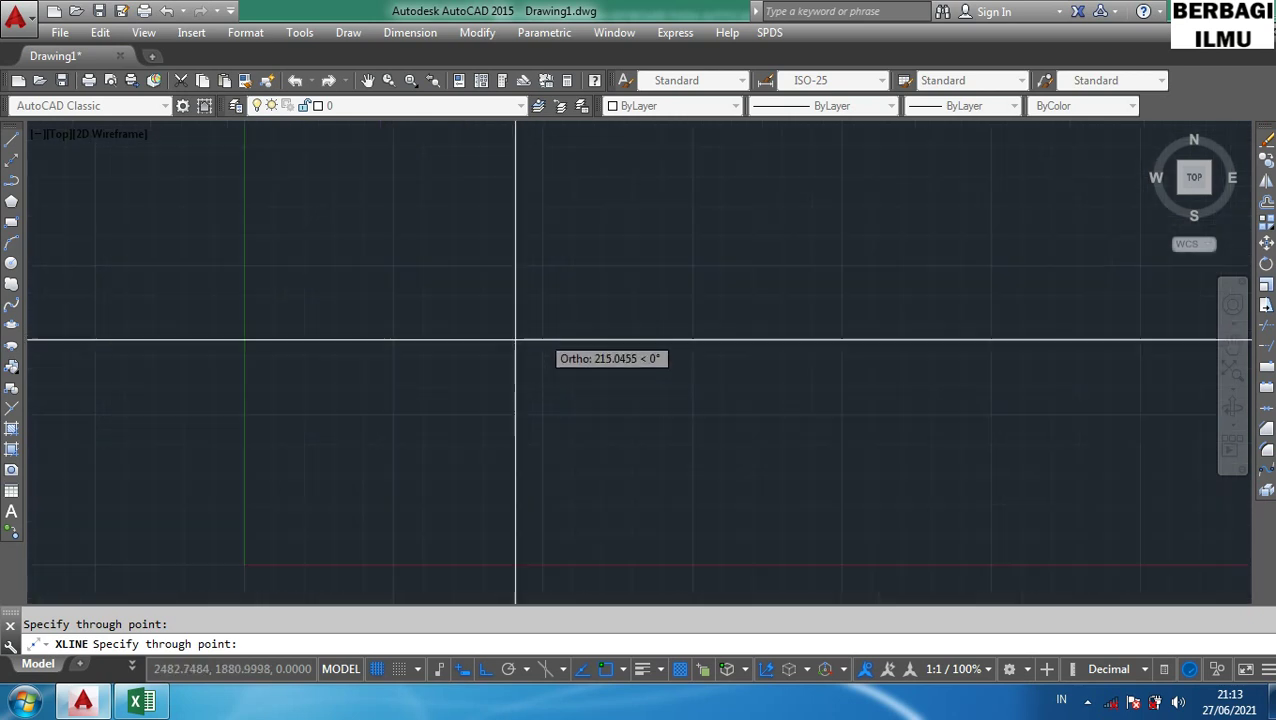
scroll(556, 372, "up", 2)
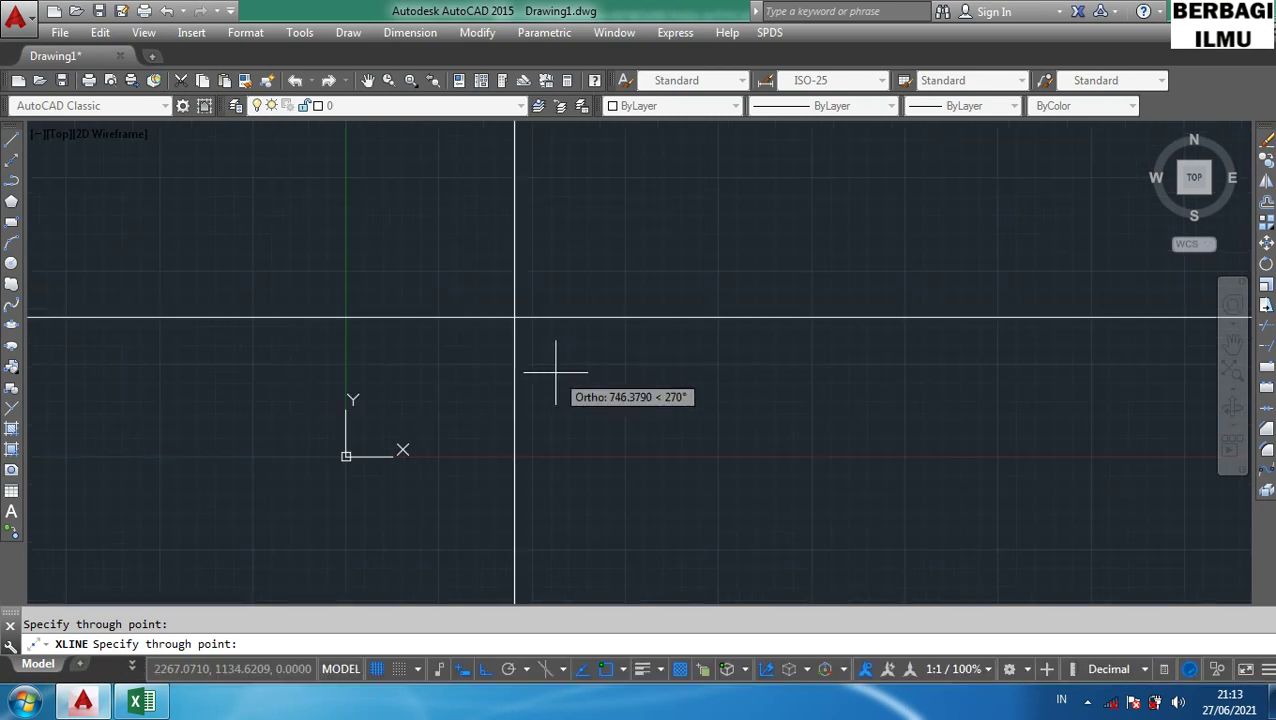
scroll(556, 372, "down", 2)
middle_click_drag(737, 310, 395, 370)
key("Escape")
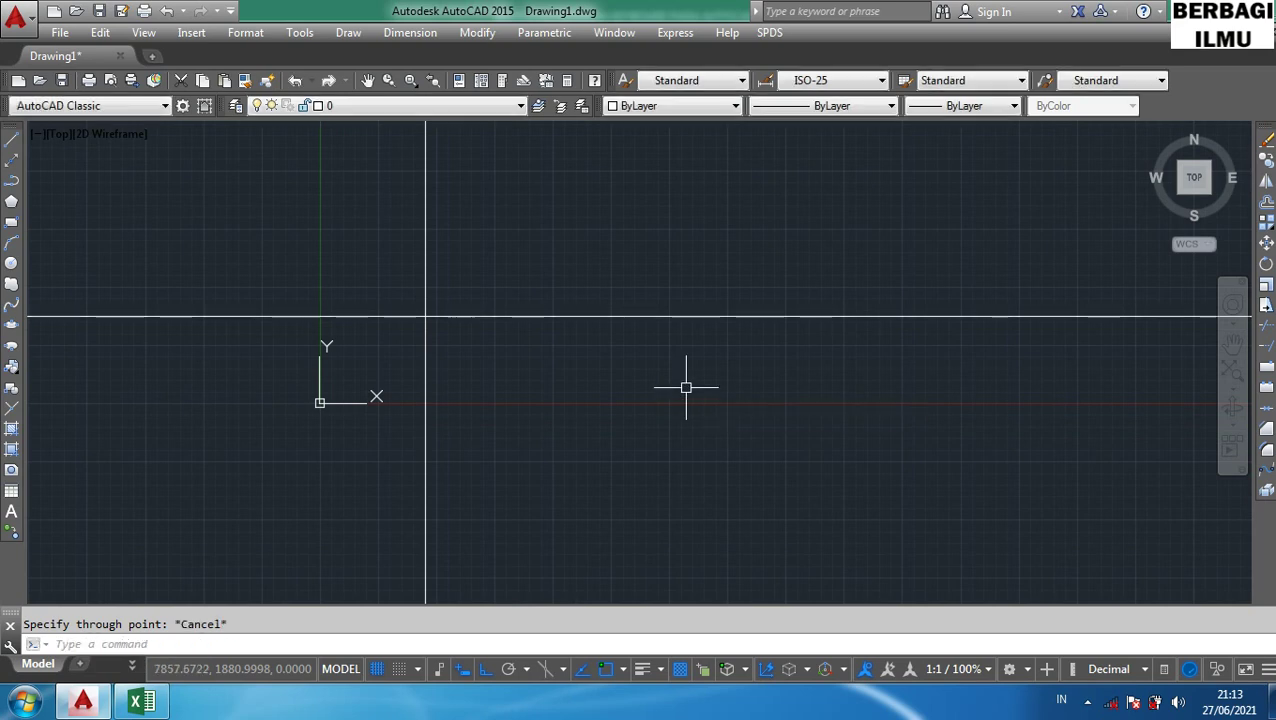
- Erase both construction lines from the drawing
middle_click_drag(686, 387, 424, 255)
middle_click_drag(558, 215, 597, 447)
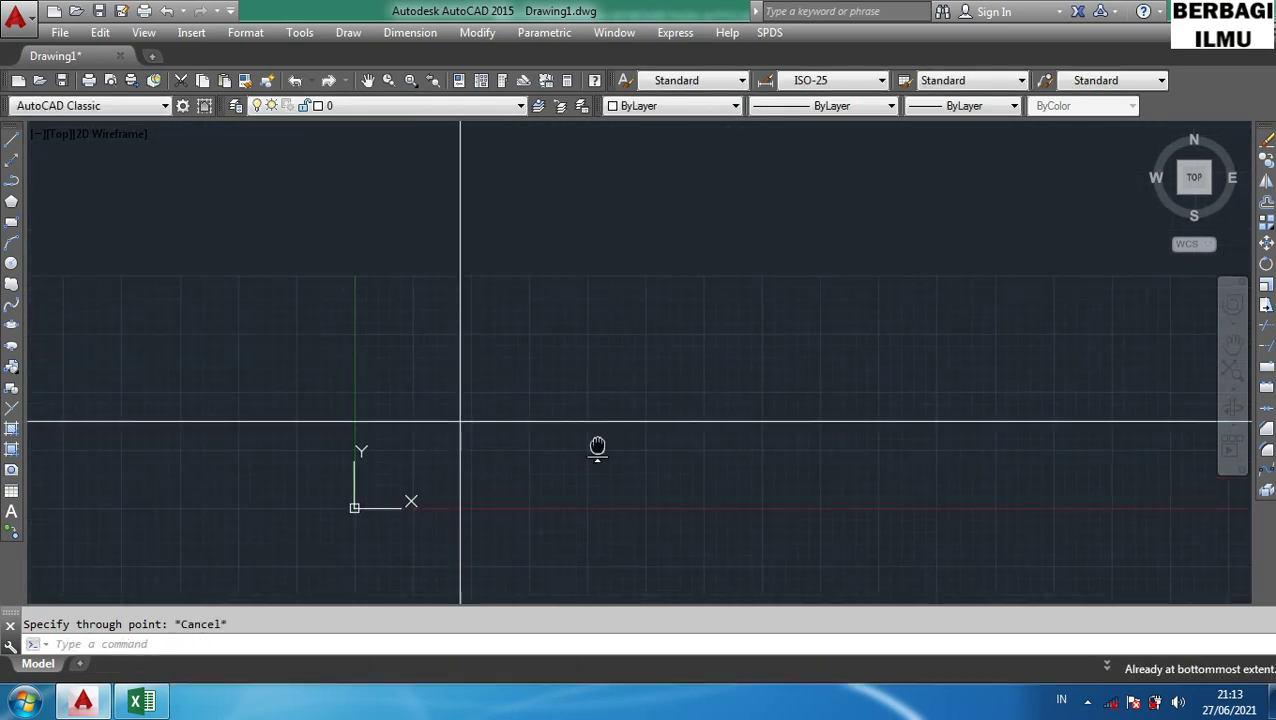
left_click(590, 470)
left_click(424, 362)
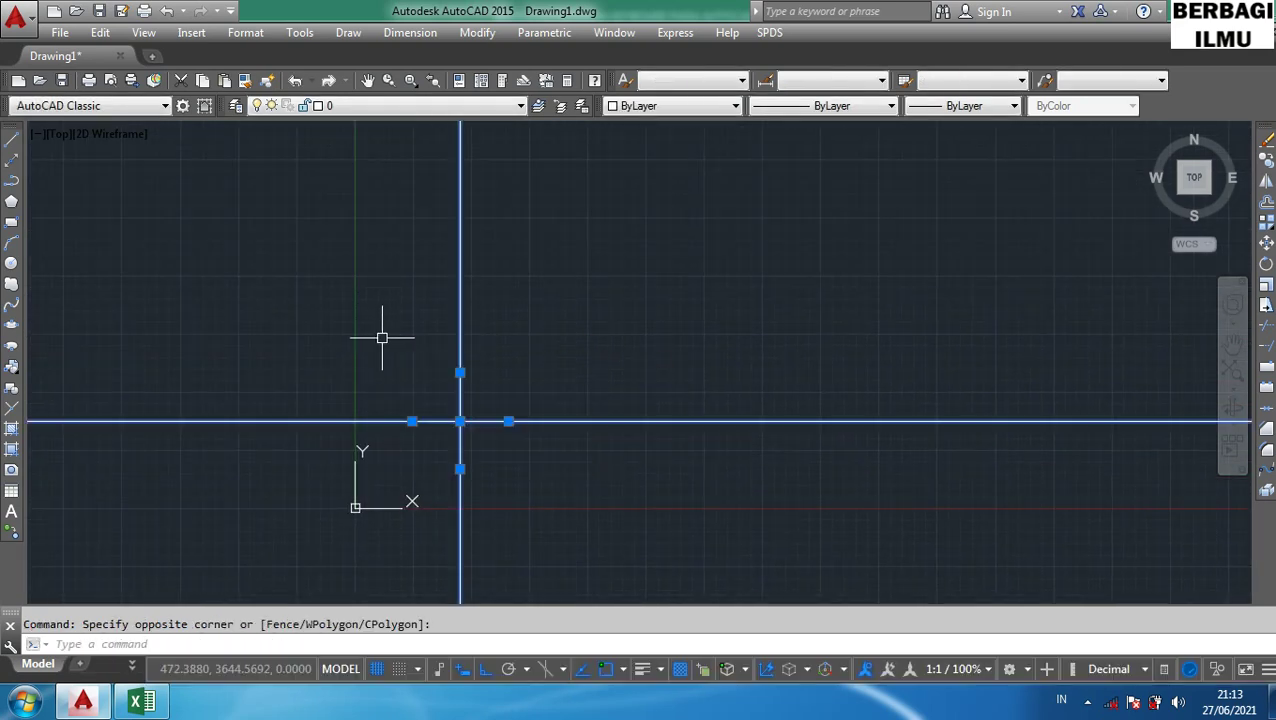
key("Delete")
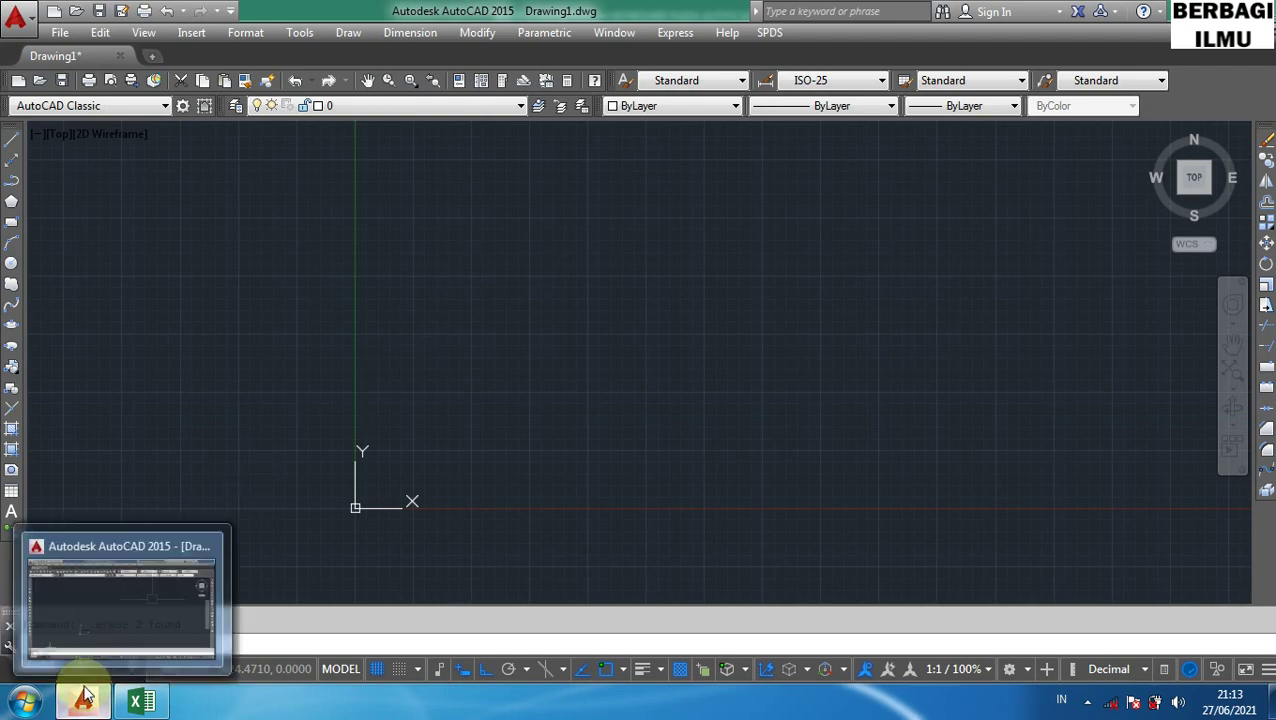
- Switch to the Excel shortcut table and highlight the whole Polyline row
left_click(140, 700)
left_click(21, 341)
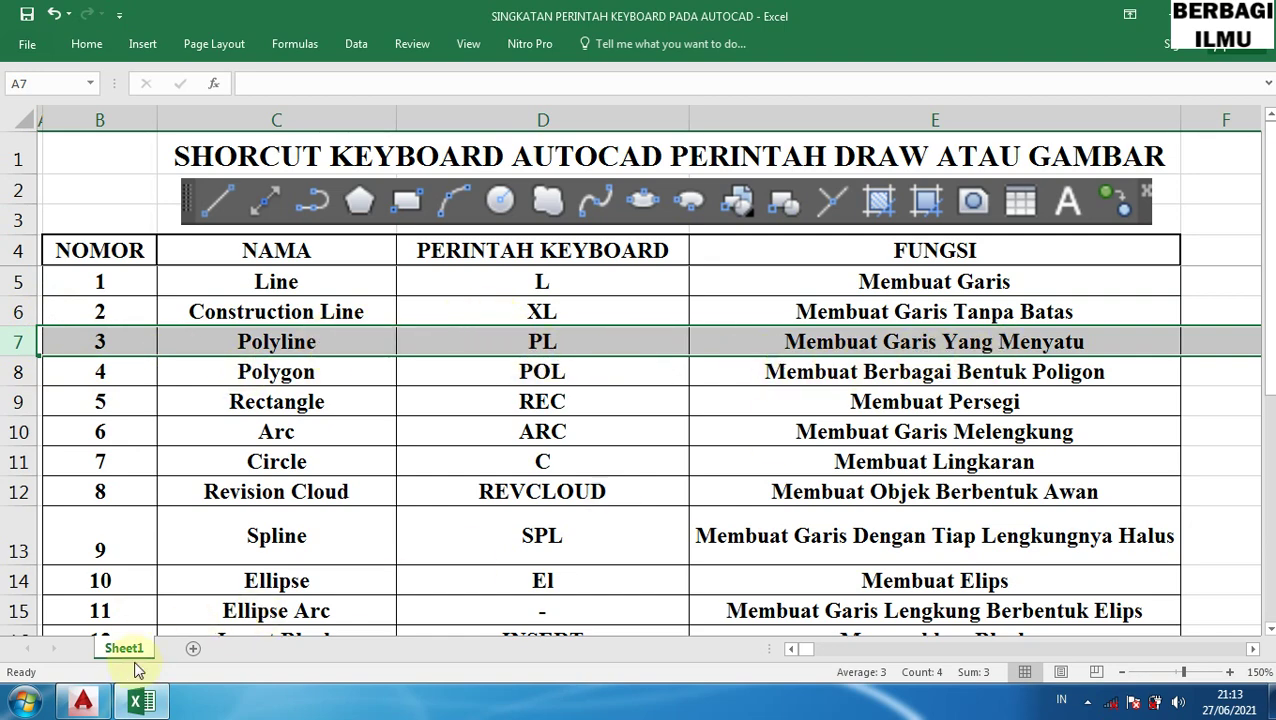
- In AutoCAD, draw an open six-segment zigzag polyline with PL and Ortho turned off, and briefly select it to inspect it as one object
left_click(142, 703)
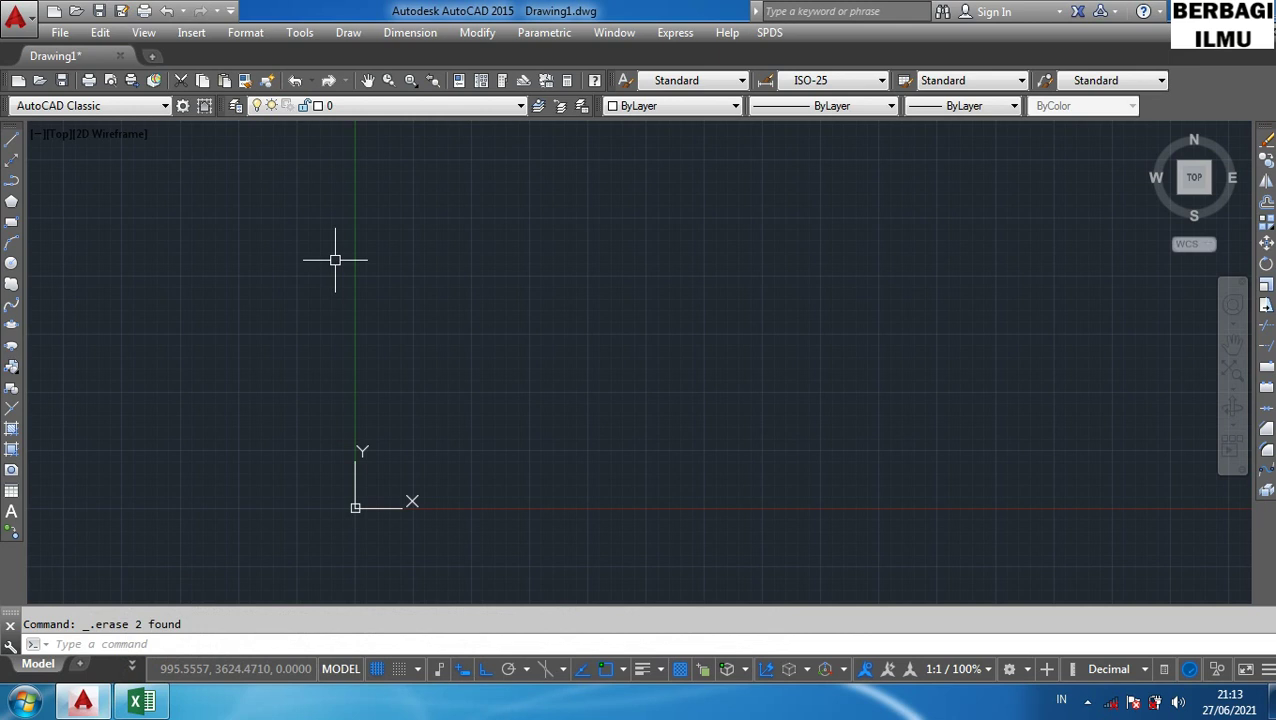
type("pl")
key("Return")
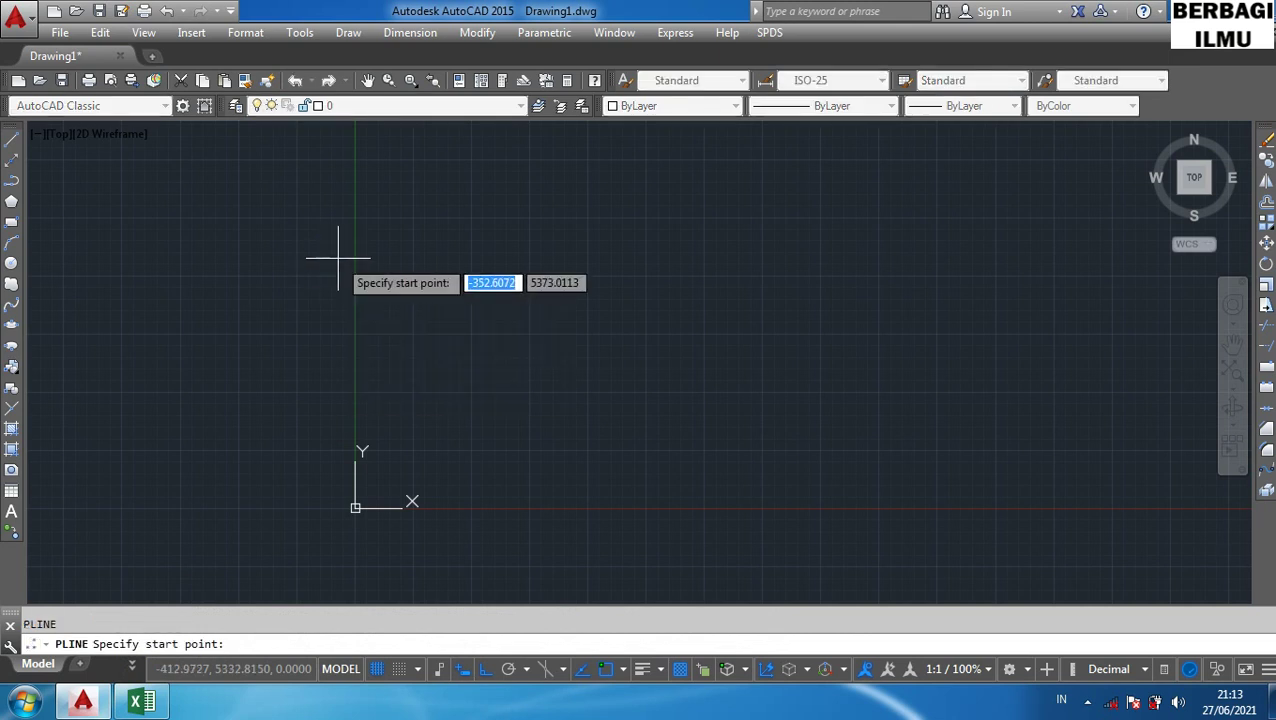
left_click(418, 255)
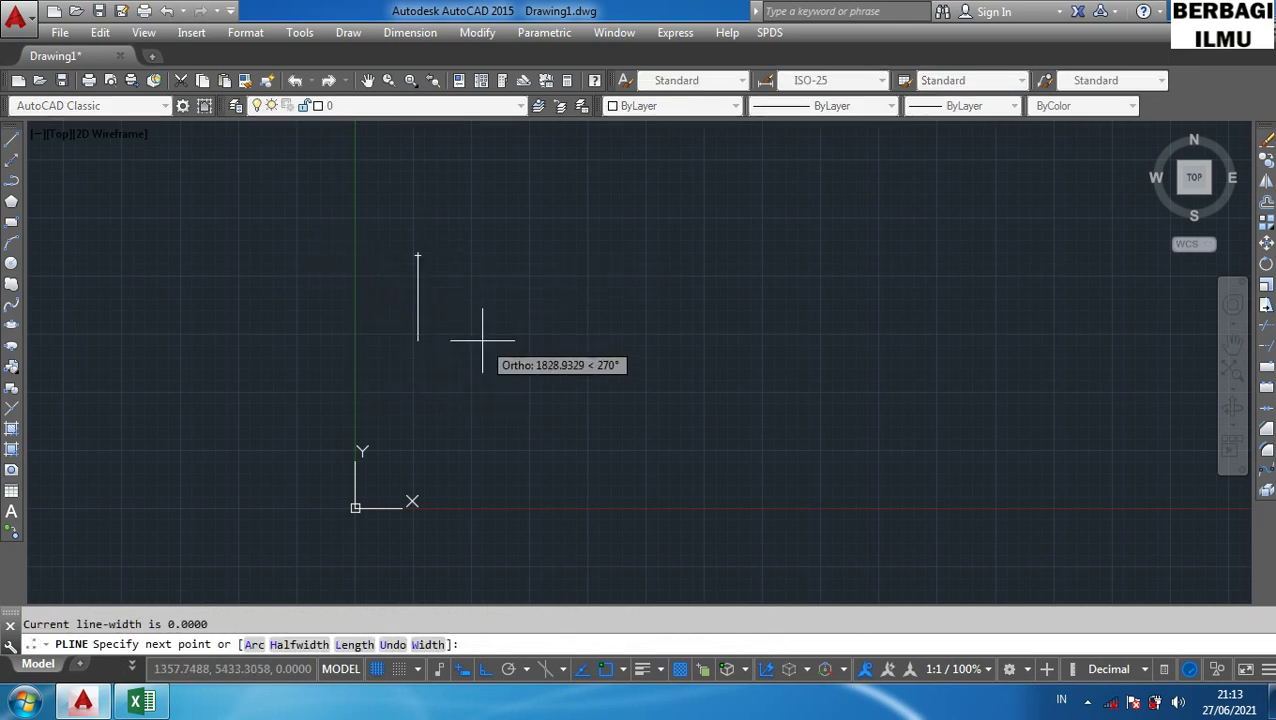
key("F8")
left_click(524, 312)
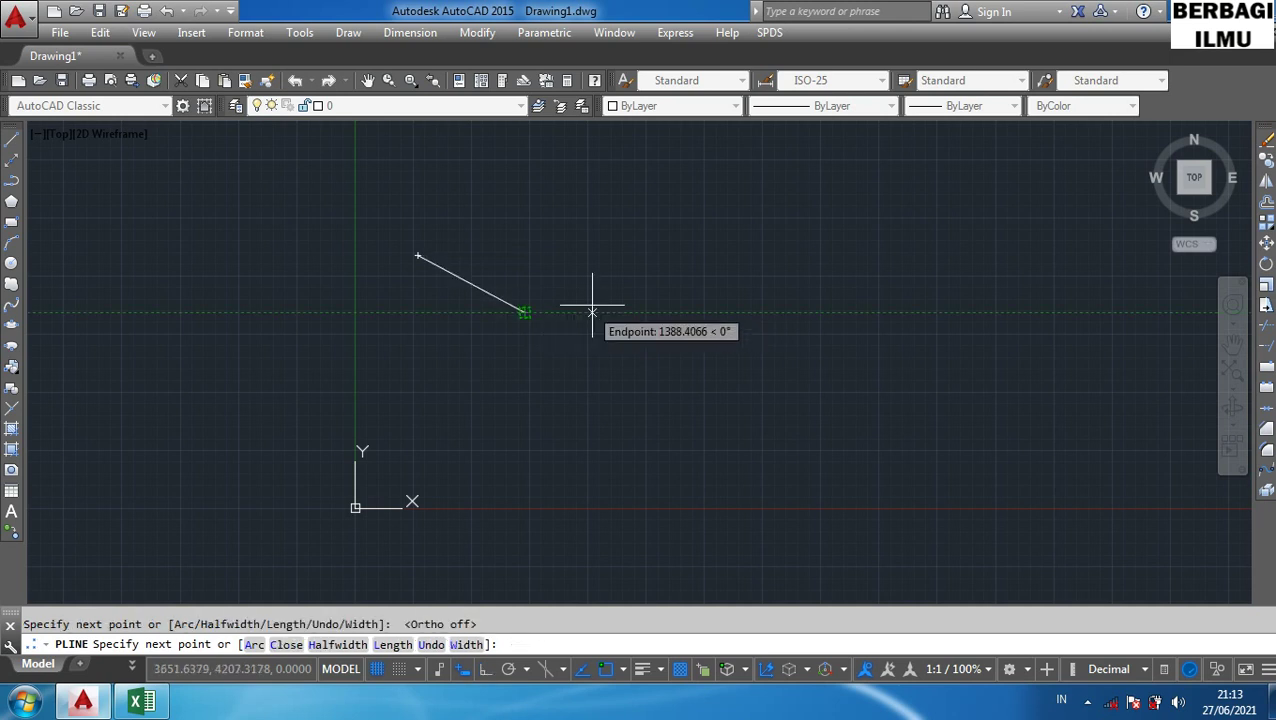
left_click(628, 245)
left_click(720, 278)
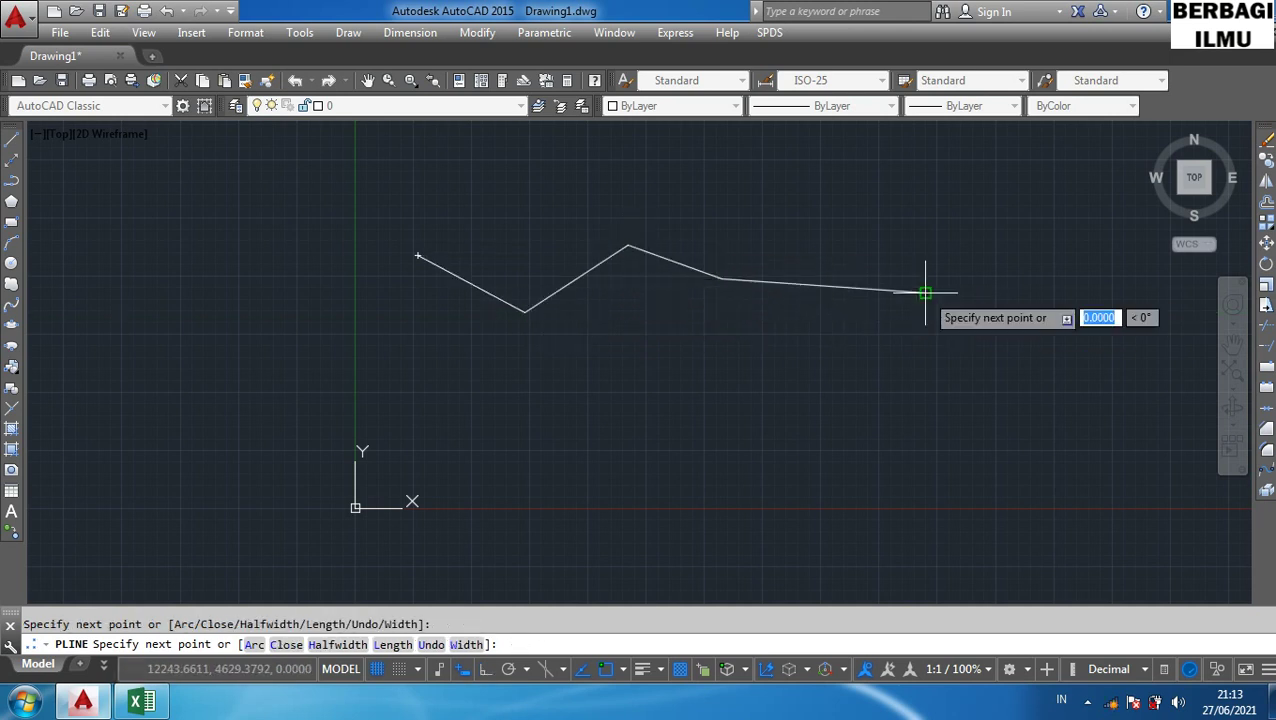
left_click(925, 293)
left_click(940, 376)
left_click(1019, 294)
key("Escape")
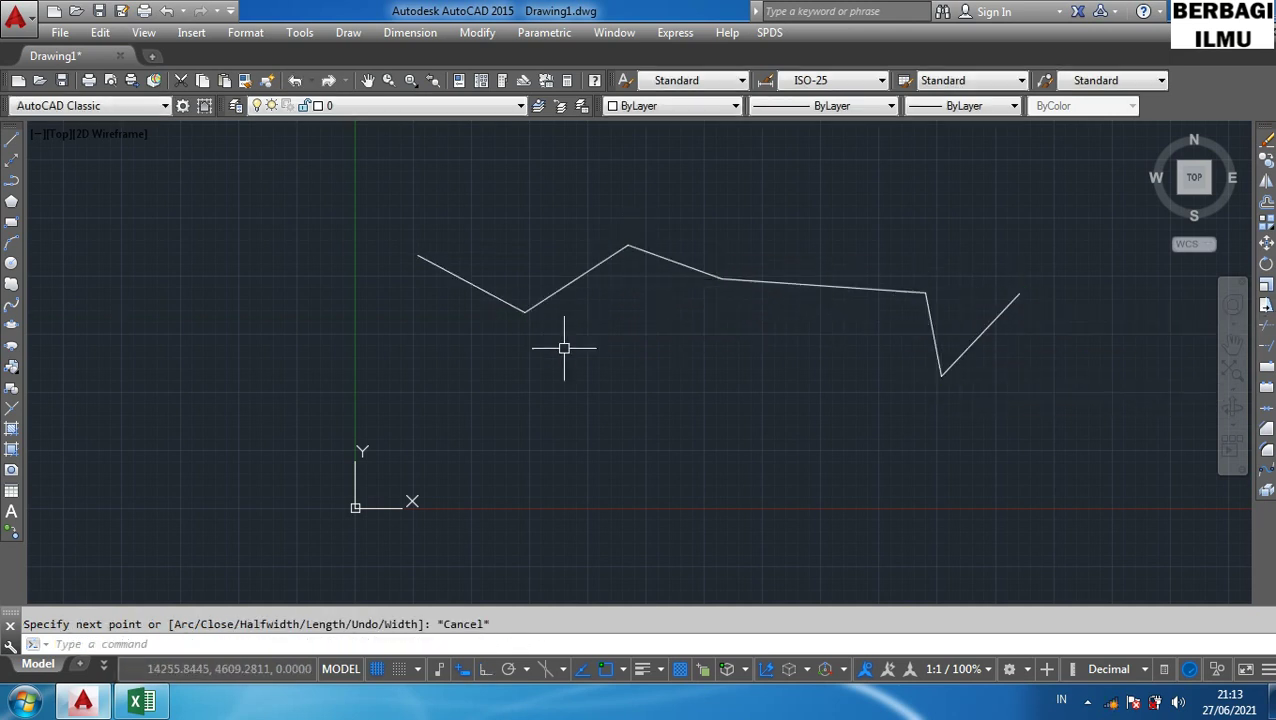
left_click(442, 269)
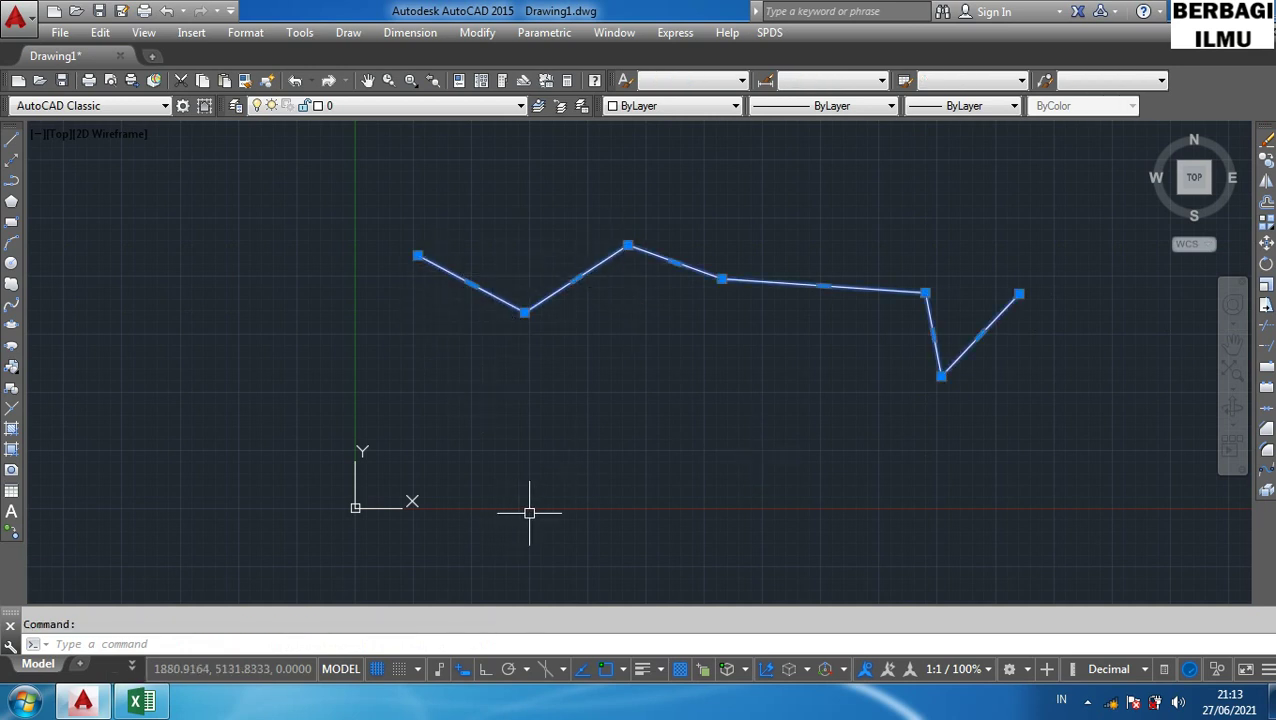
key("Escape")
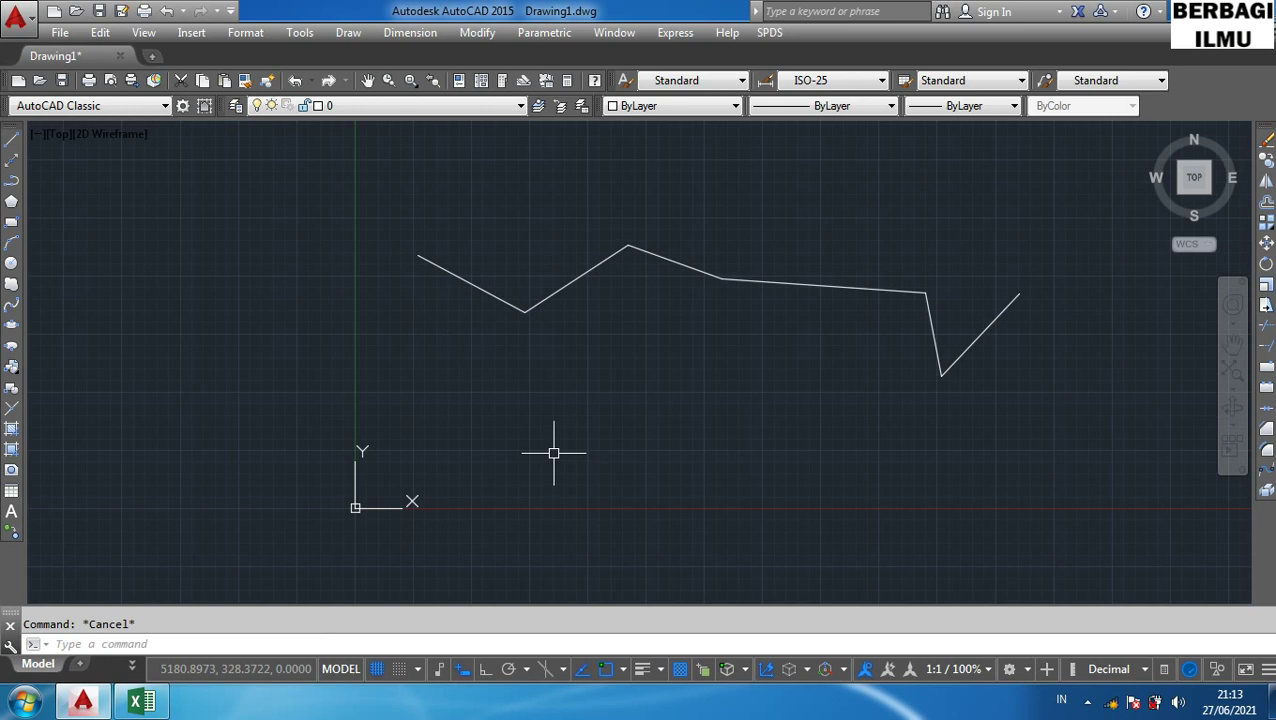
- Draw a zigzag chain of five connected segments below the polyline with the Line command
type("l")
key("Return")
left_click(552, 452)
left_click(620, 389)
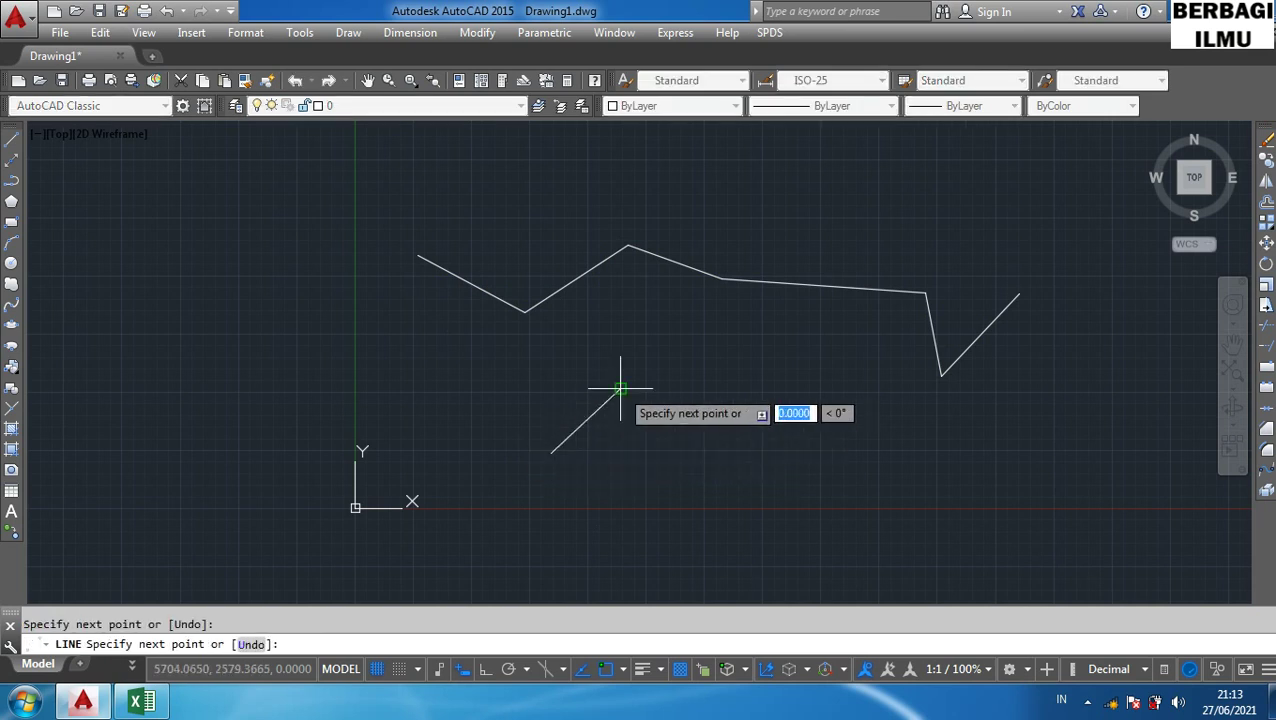
left_click(669, 463)
left_click(763, 433)
left_click(872, 488)
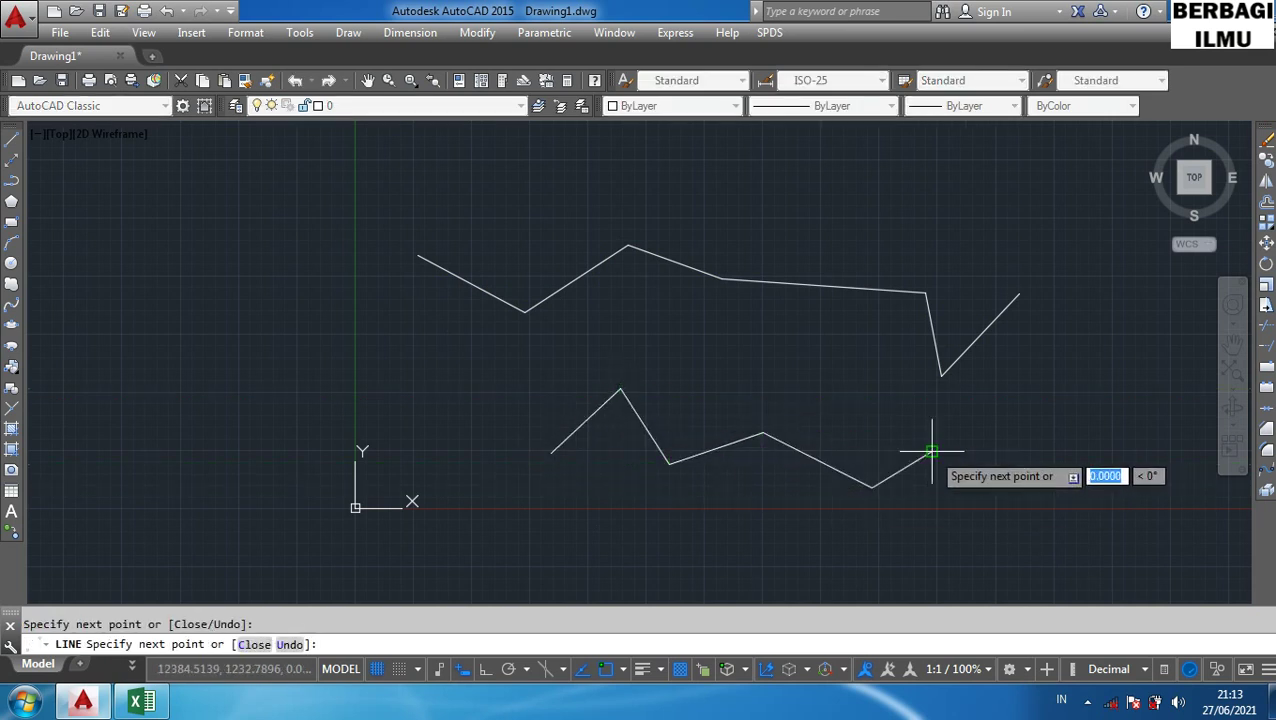
left_click(931, 452)
key("Return")
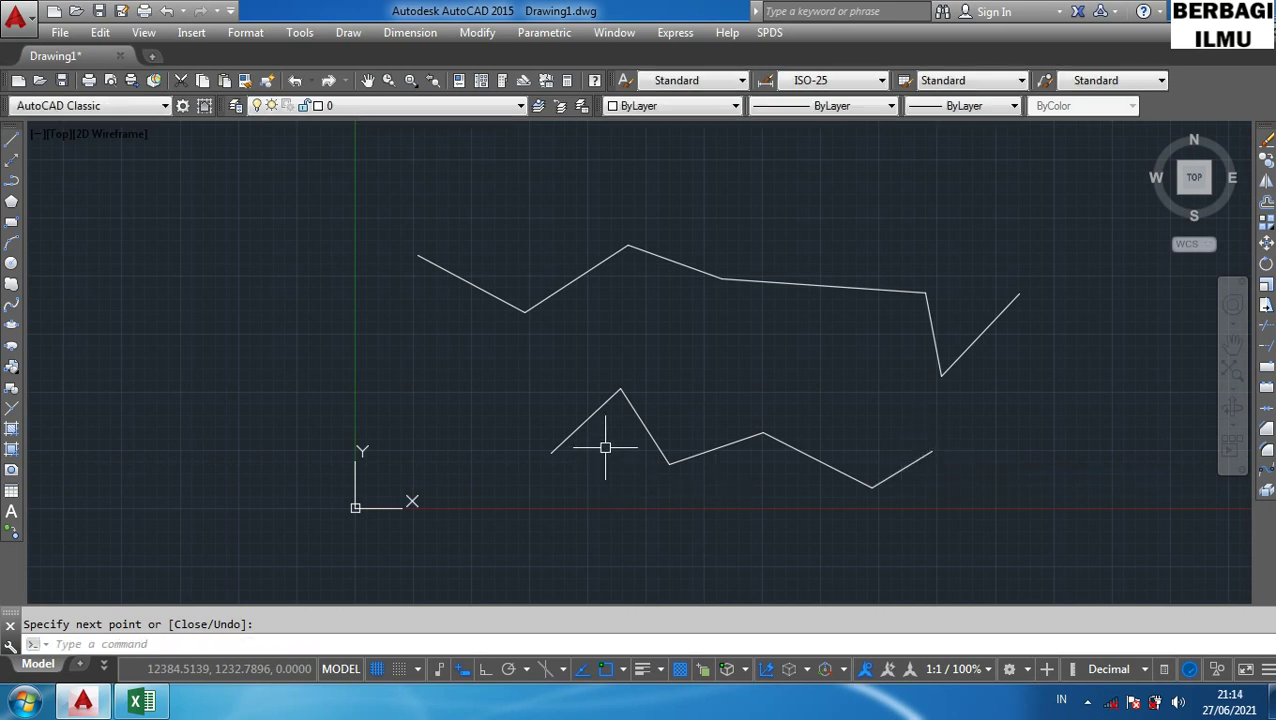
- Select single segments of the lower line chain and the upper polyline in turn to compare how each is selected
left_click(587, 420)
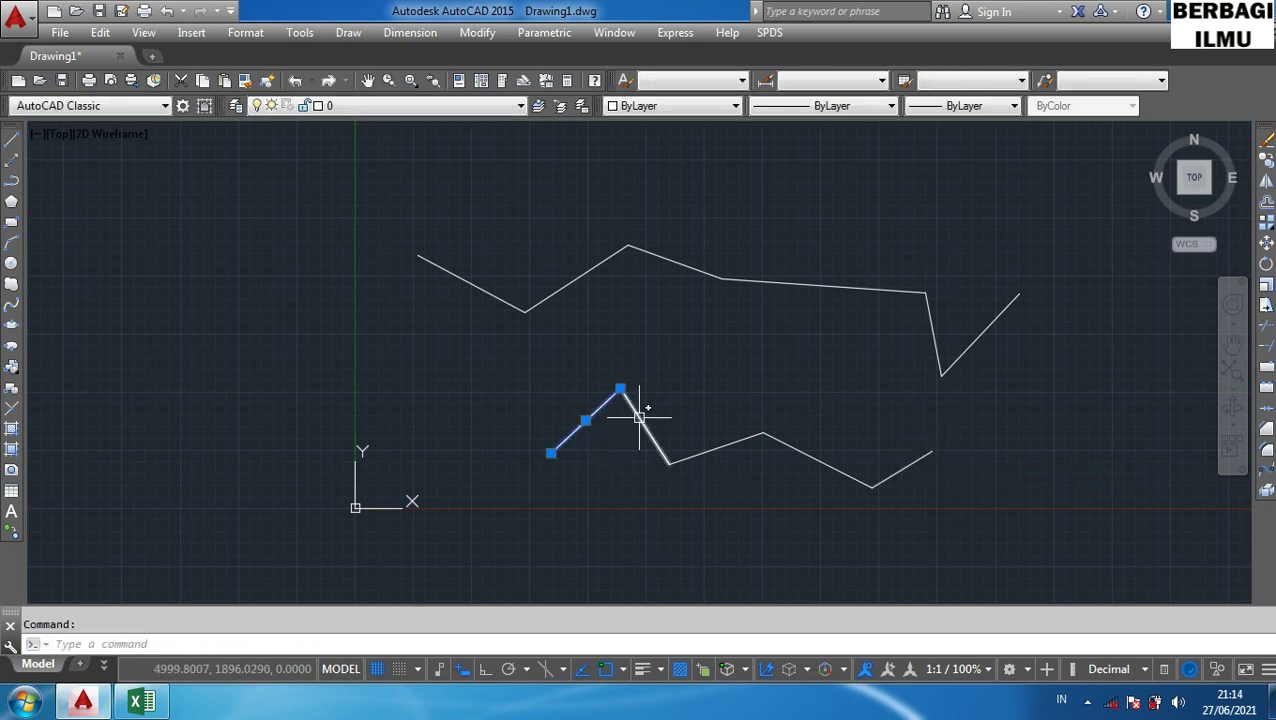
key("Escape")
left_click(693, 453)
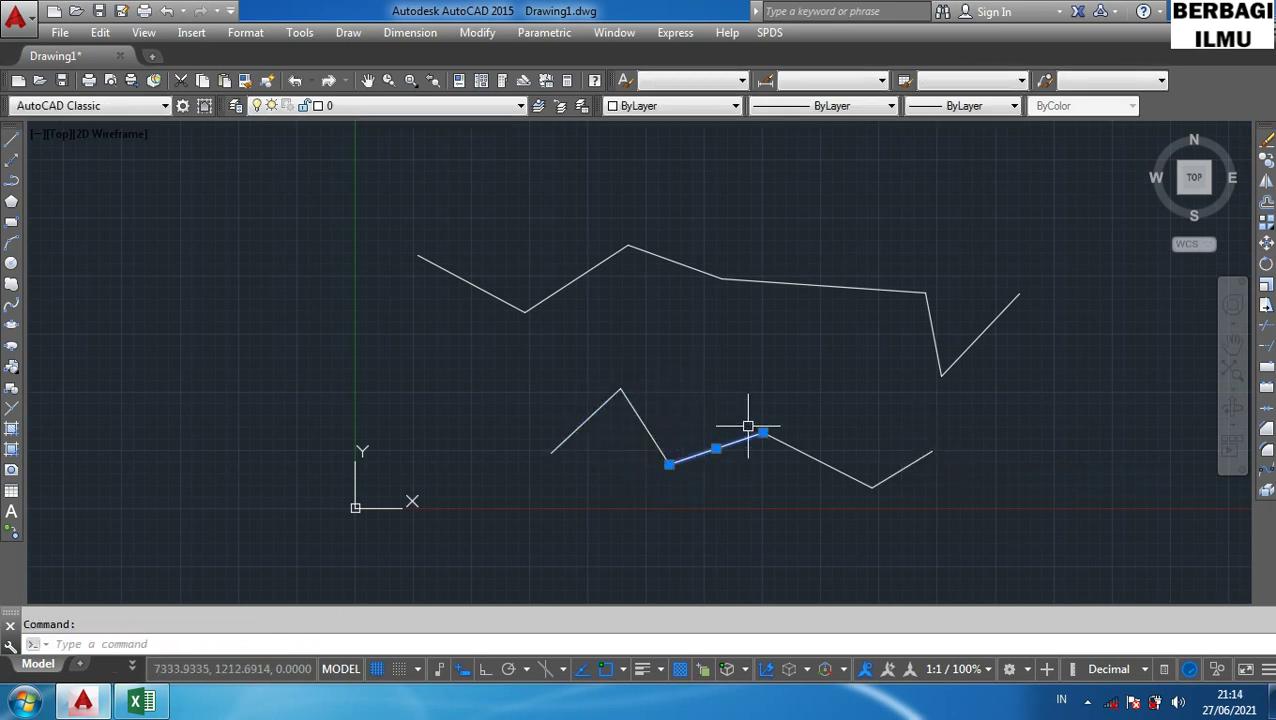
key("Escape")
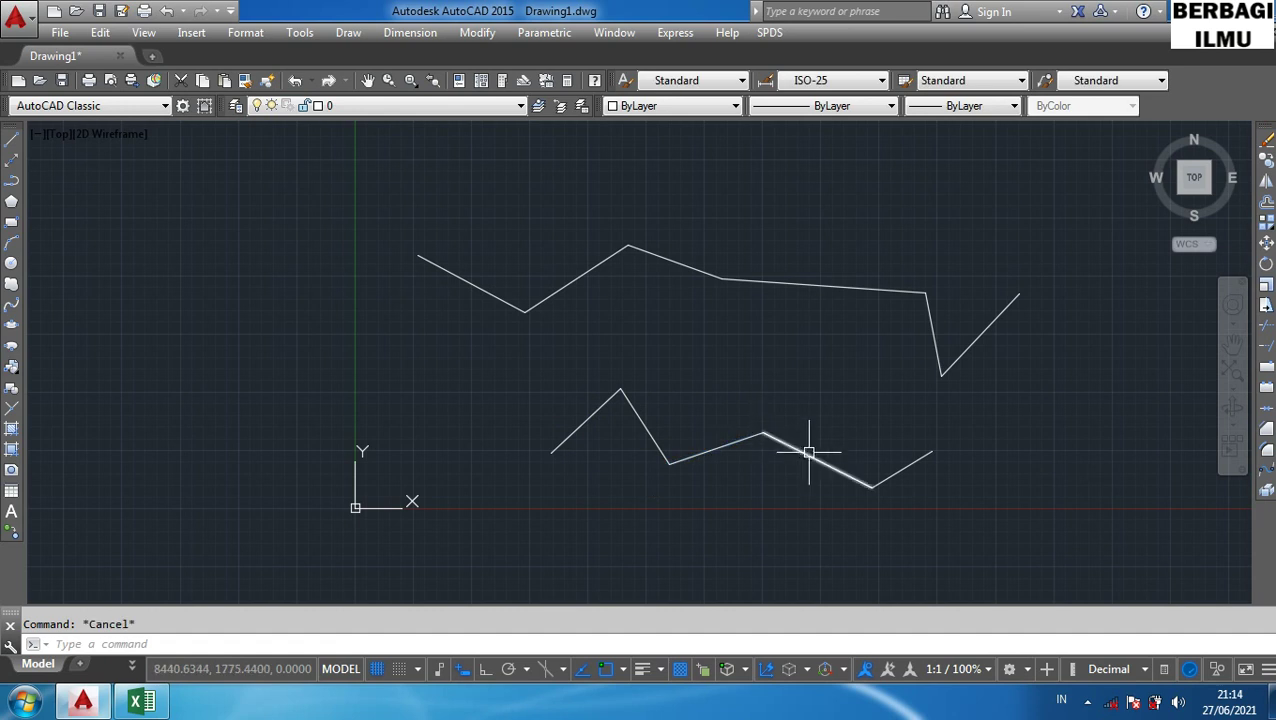
left_click(492, 298)
key("Escape")
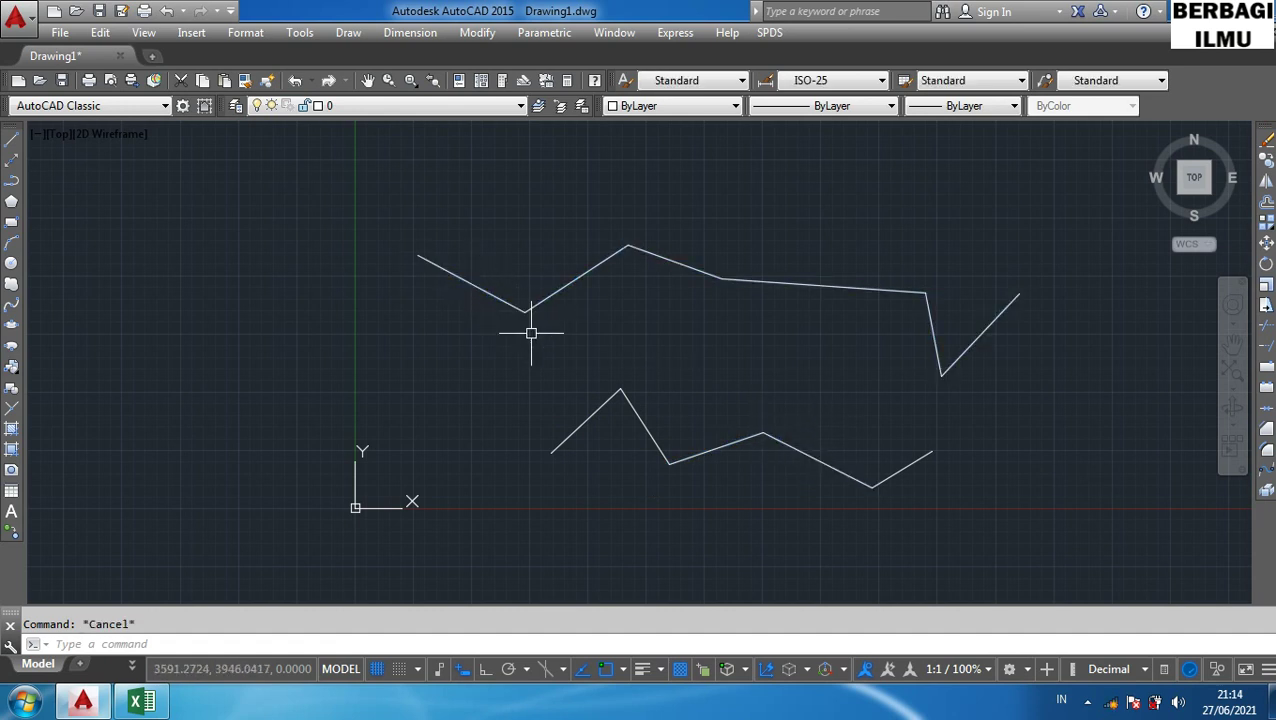
- Erase the polyline and the line chain together from the drawing
left_click(1040, 544)
left_click(430, 241)
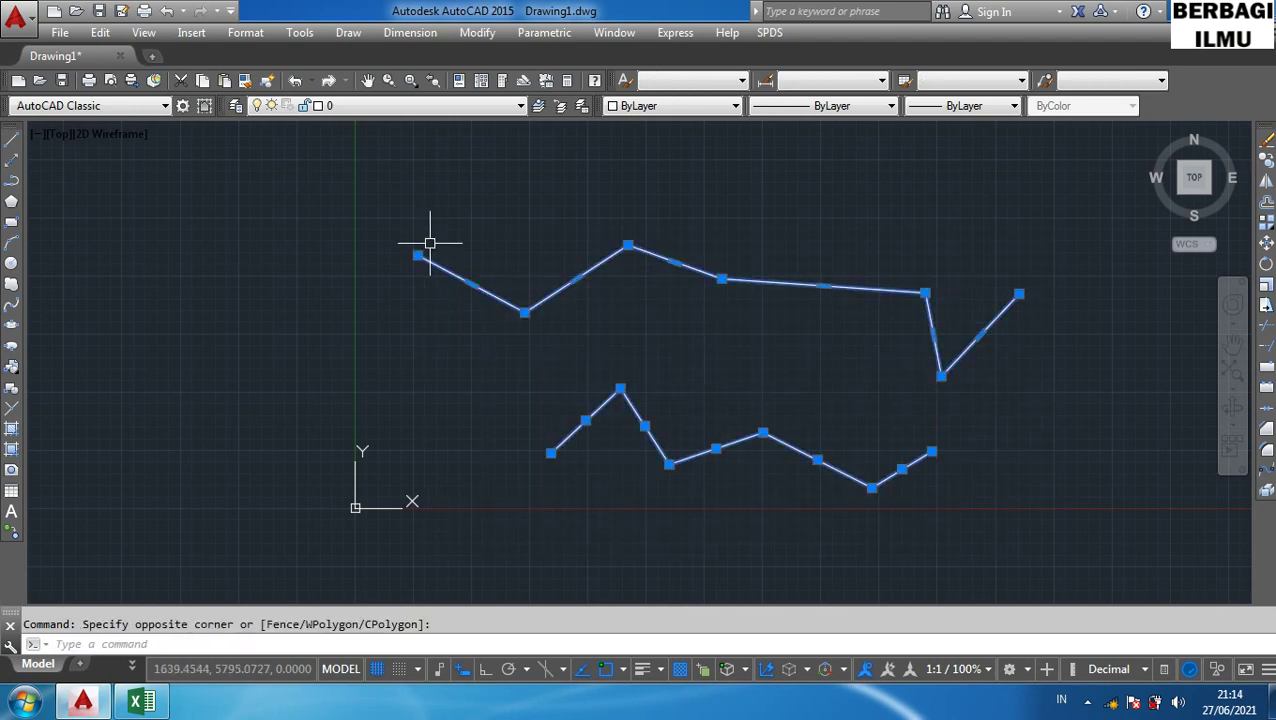
key("Delete")
scroll(427, 243, "up", 2)
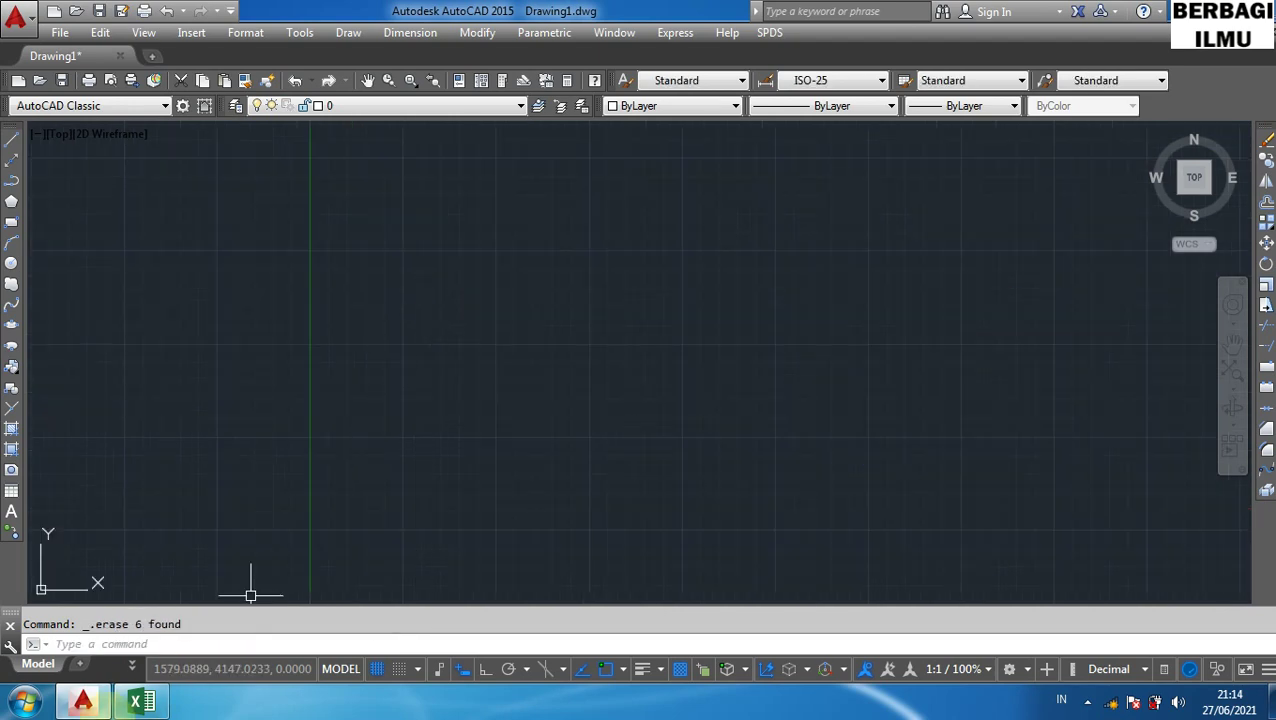
- Return to the Excel shortcut table and highlight the whole Polygon row
left_click(141, 702)
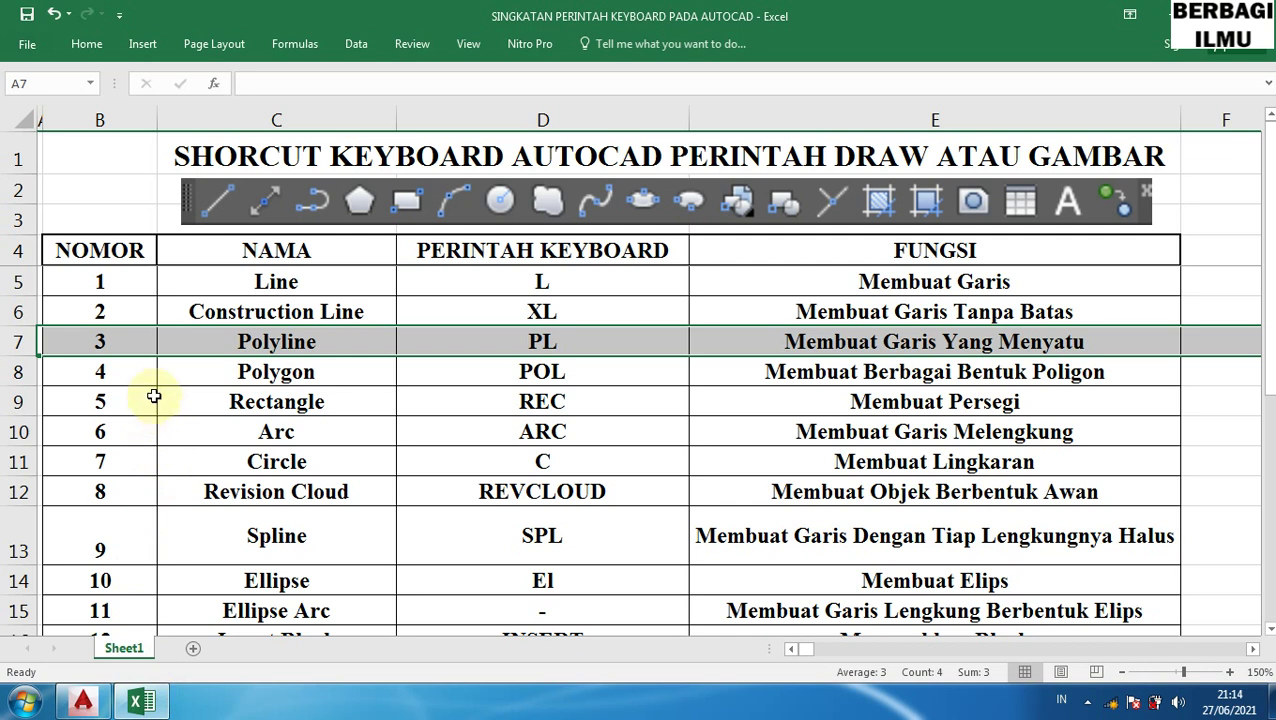
left_click(19, 372)
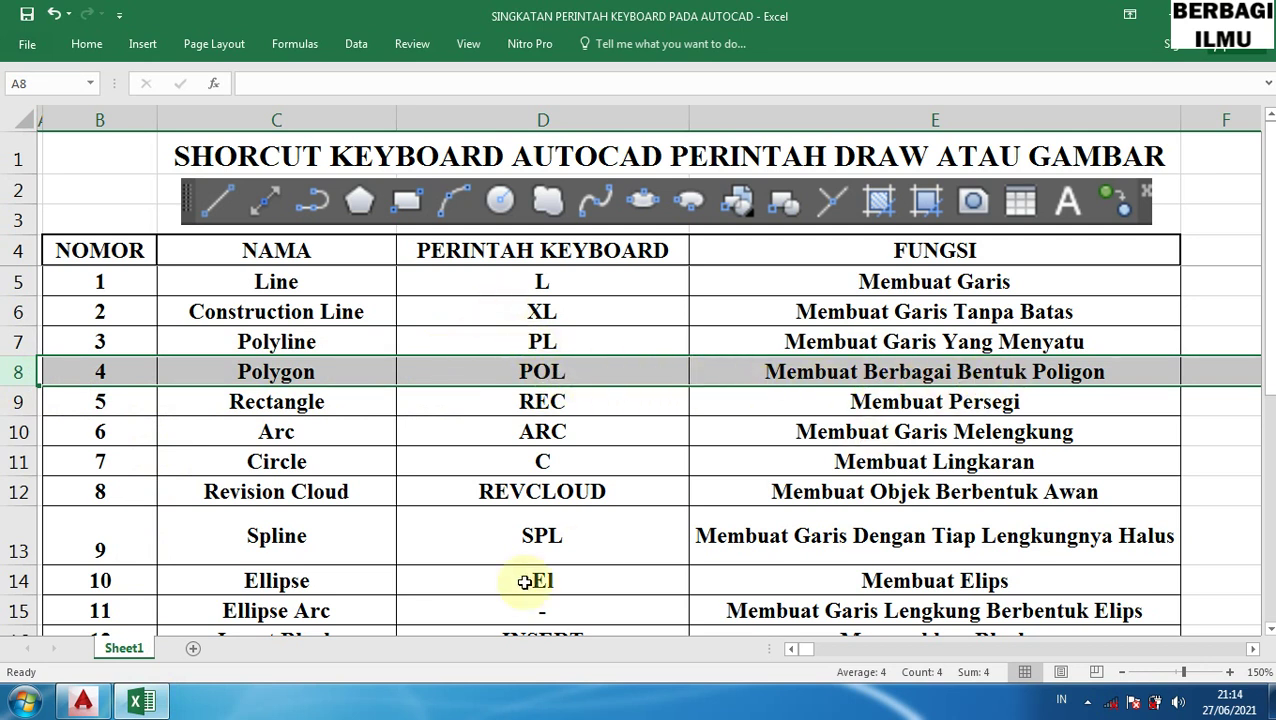
- In AutoCAD, draw an upright 3-sided polygon with POL, inscribed in a circle of radius about 1171 units, centred at about 516, 5091, with Ortho on
left_click(83, 700)
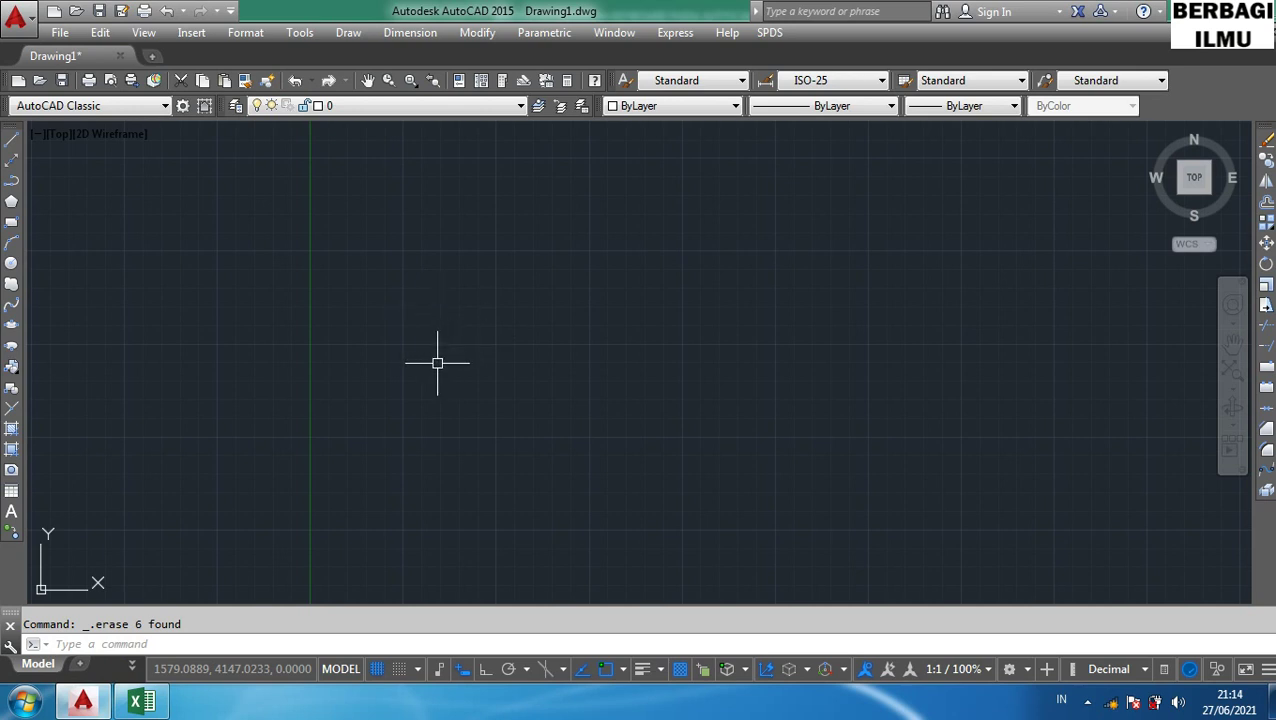
type("POL")
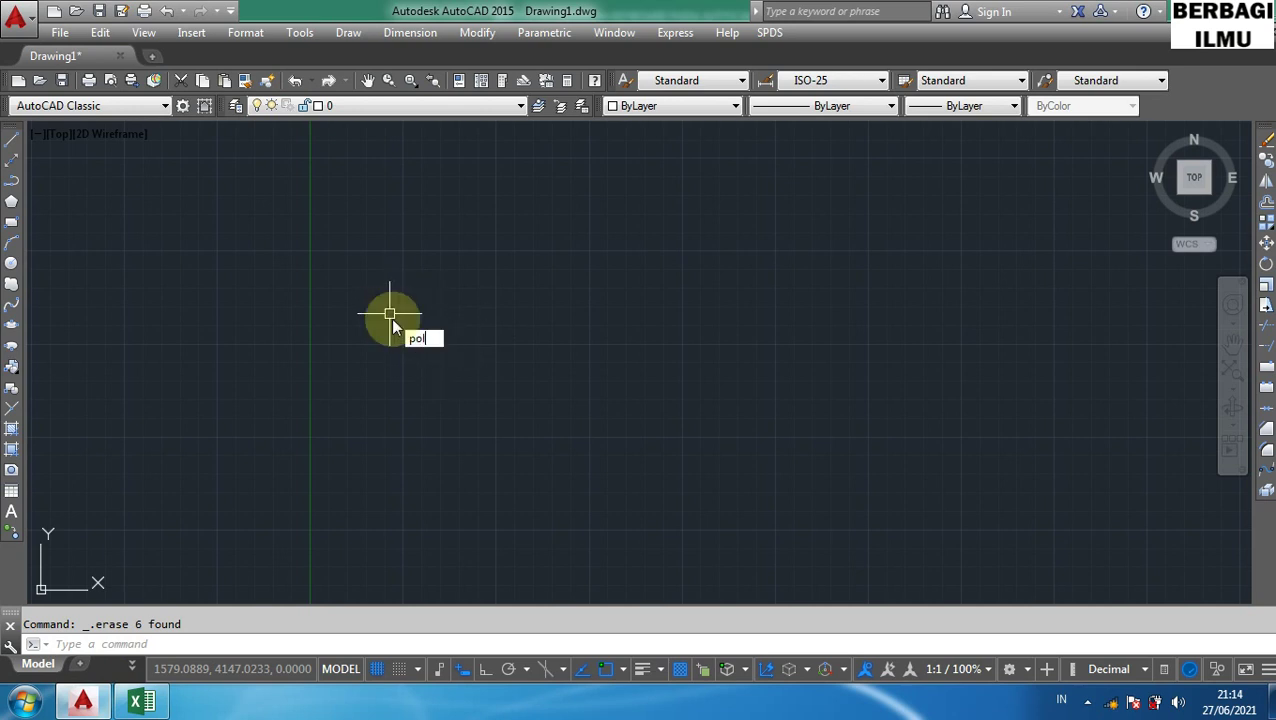
key("Return")
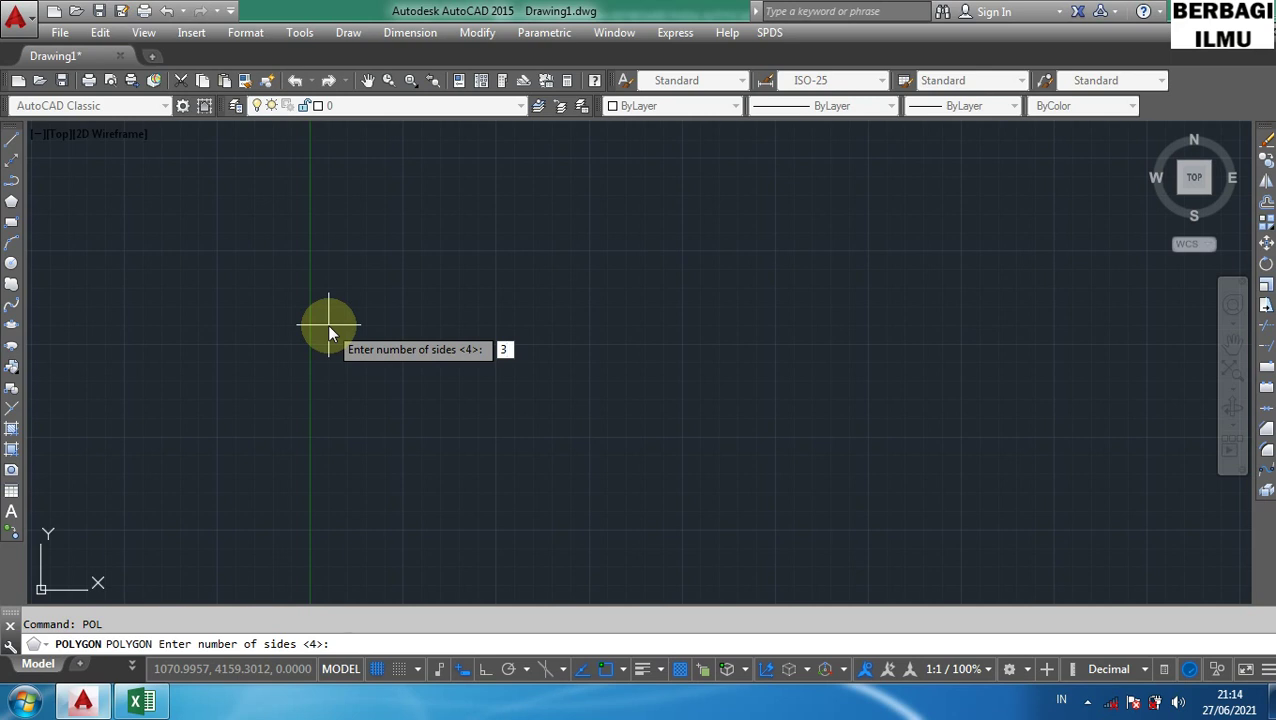
key("Return")
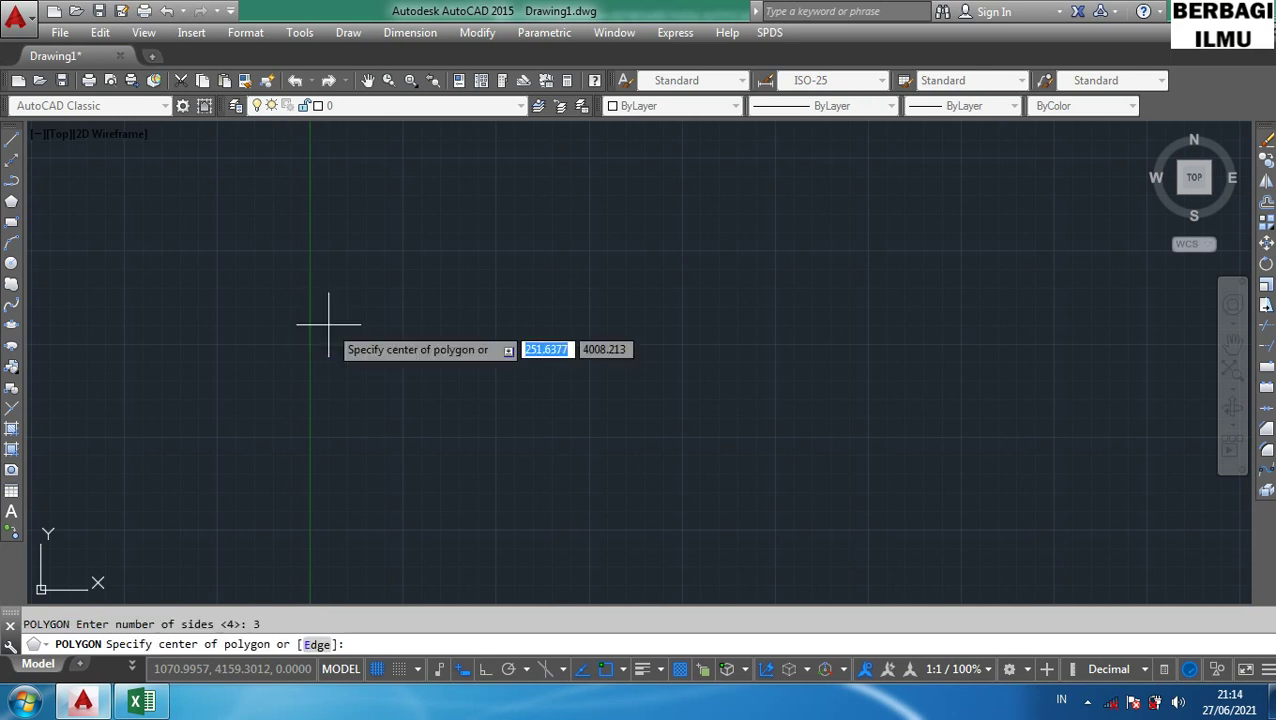
left_click(348, 243)
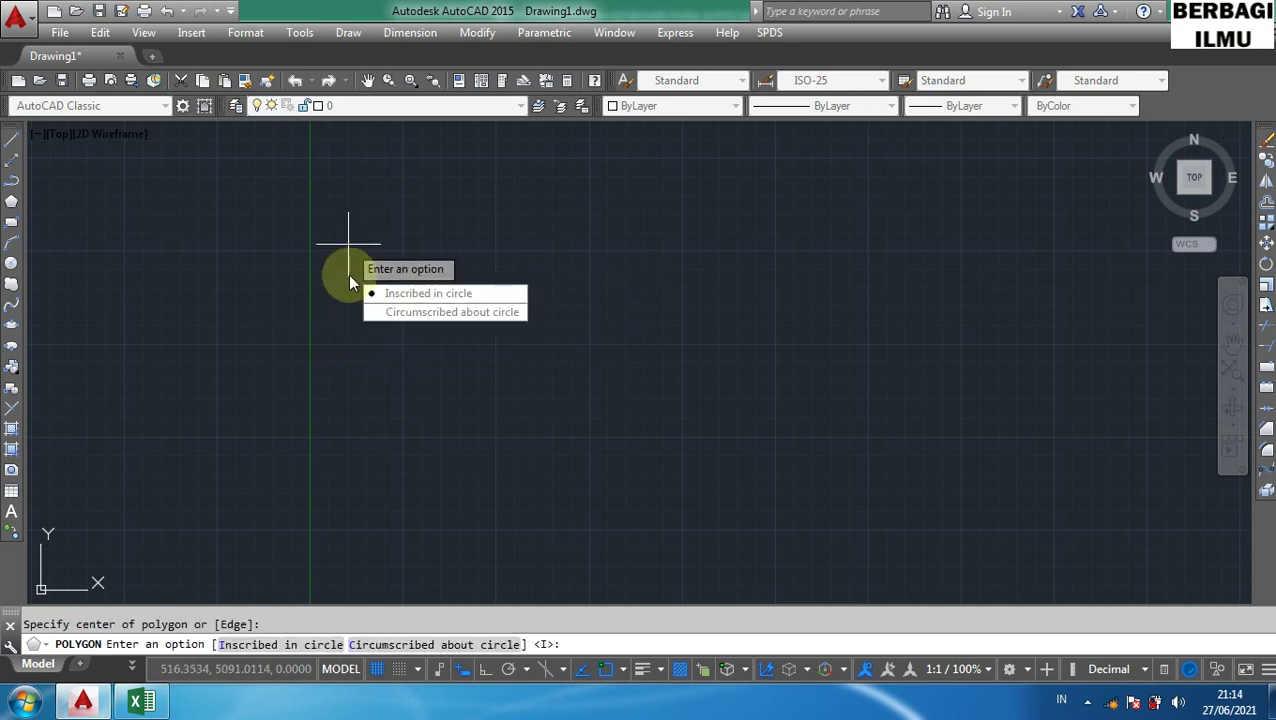
left_click(438, 296)
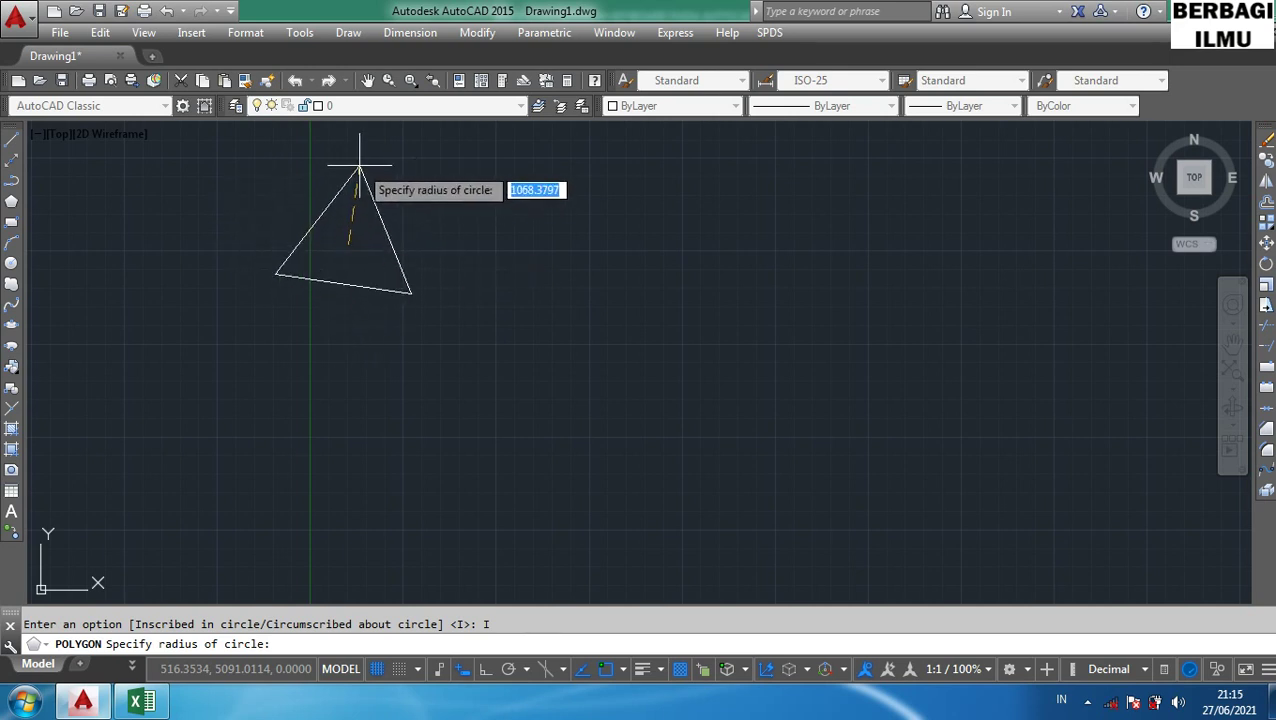
key("F8")
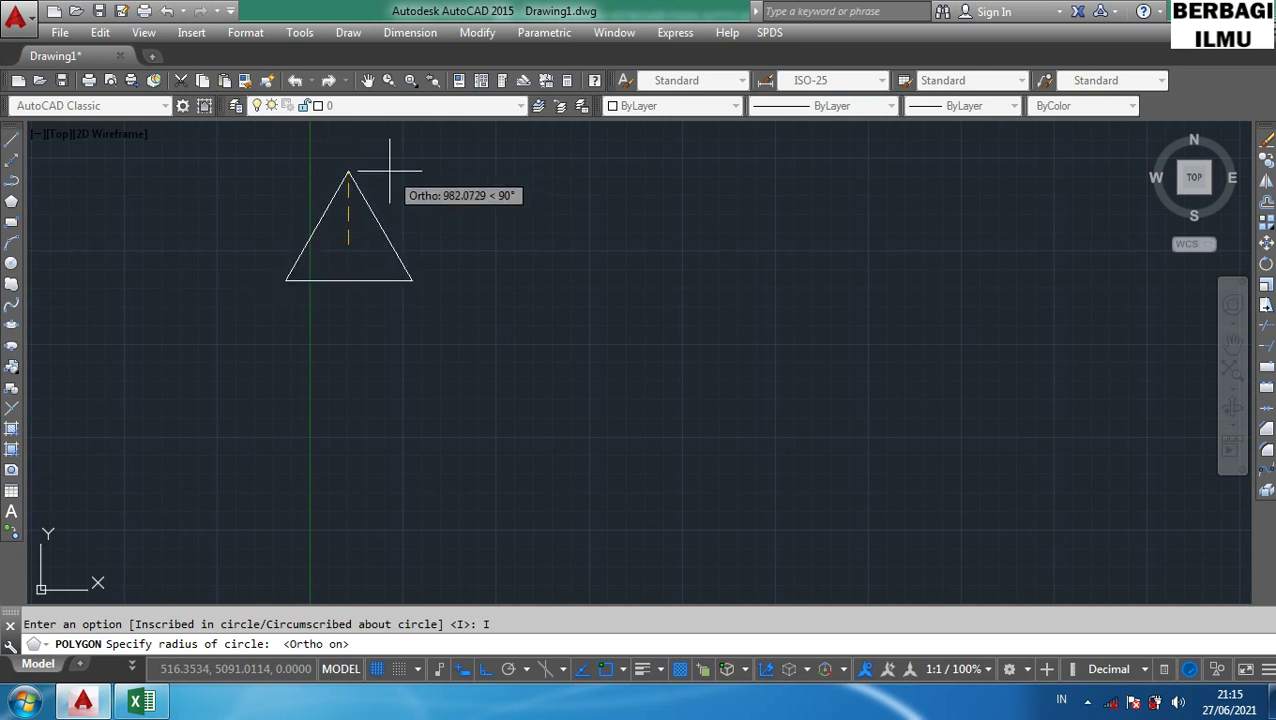
left_click(373, 158)
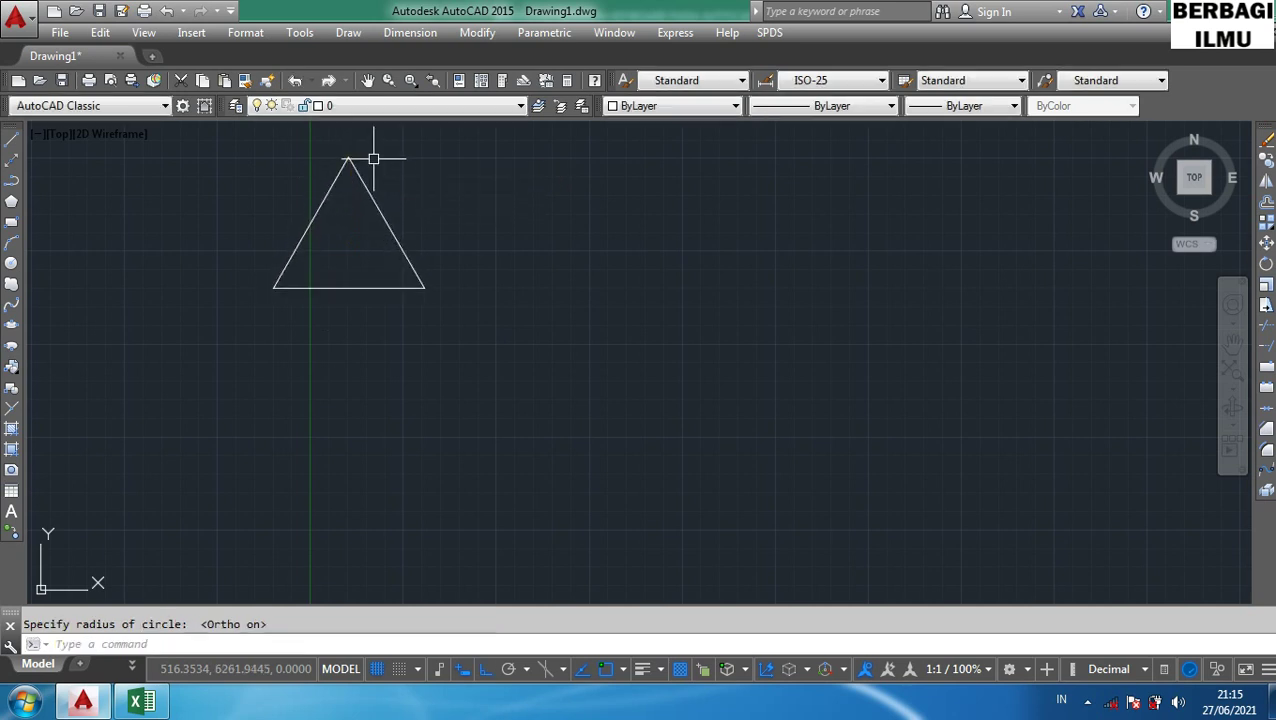
- Erase the triangle from the drawing
middle_click_drag(419, 250, 487, 257)
scroll(487, 300, "up", 2)
left_click(578, 425)
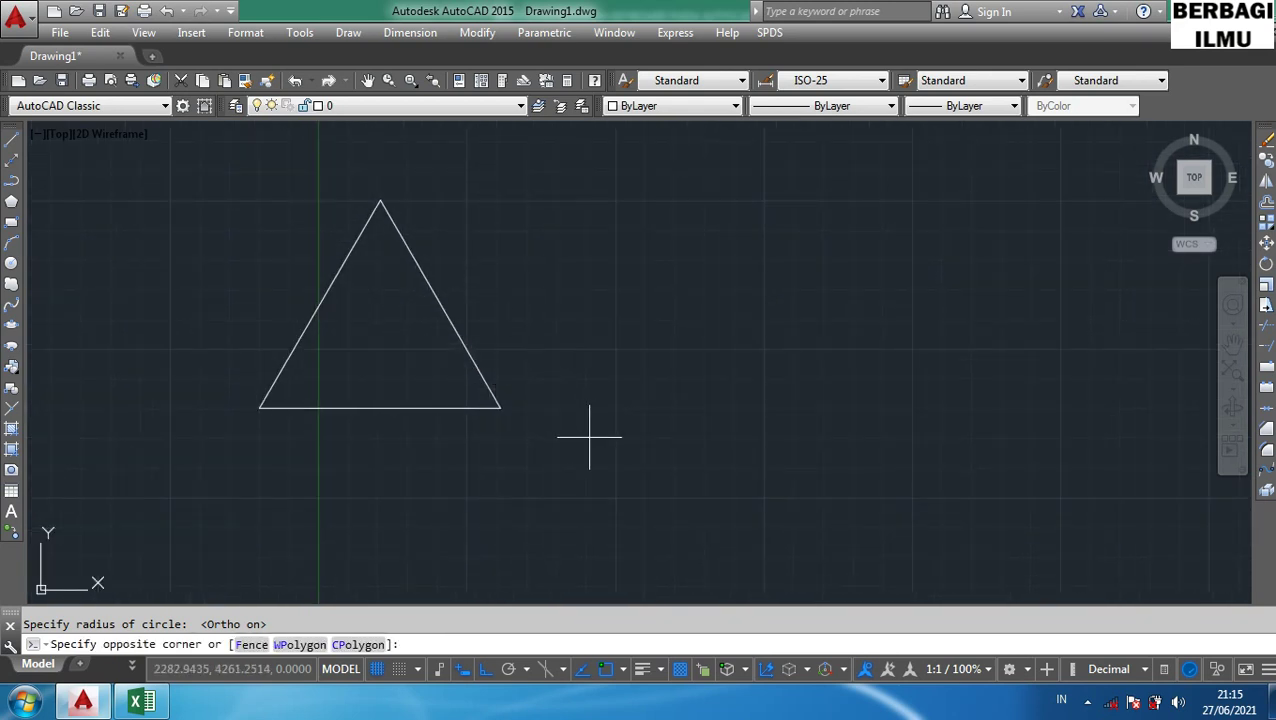
left_click(199, 171)
key("Delete")
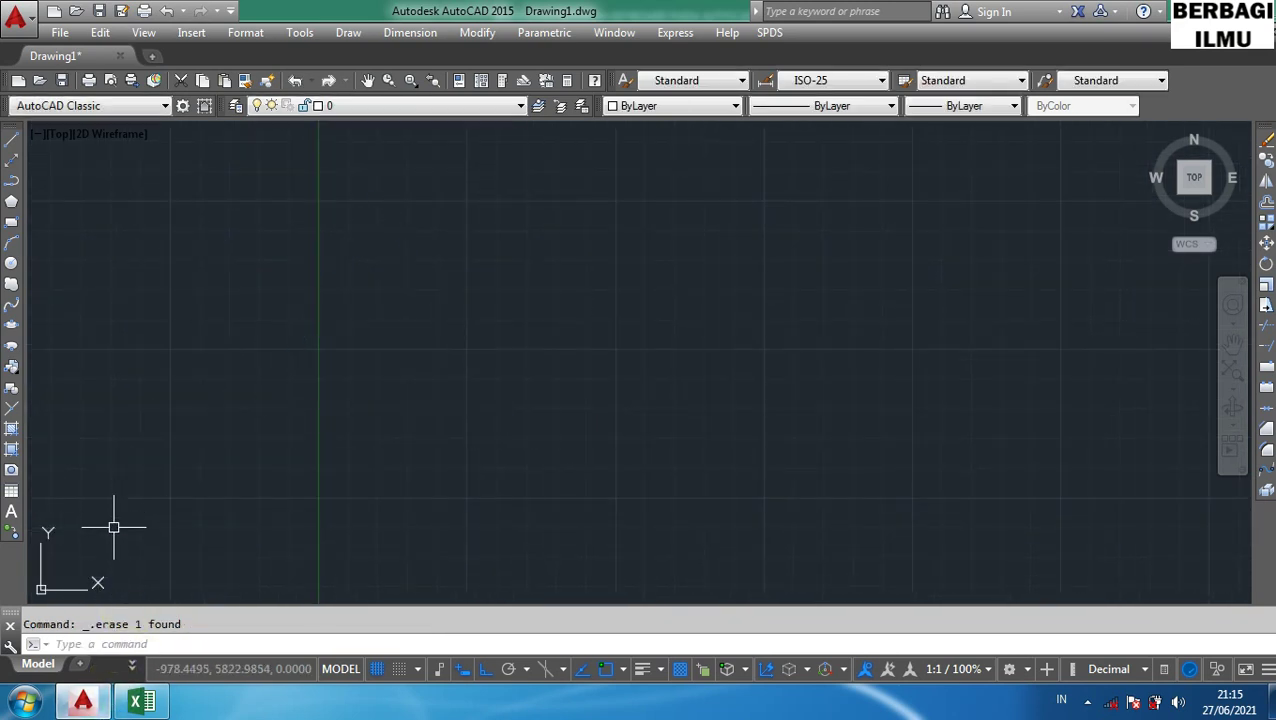
- Go back to the Excel shortcut table and highlight the whole Rectangle row
left_click(140, 701)
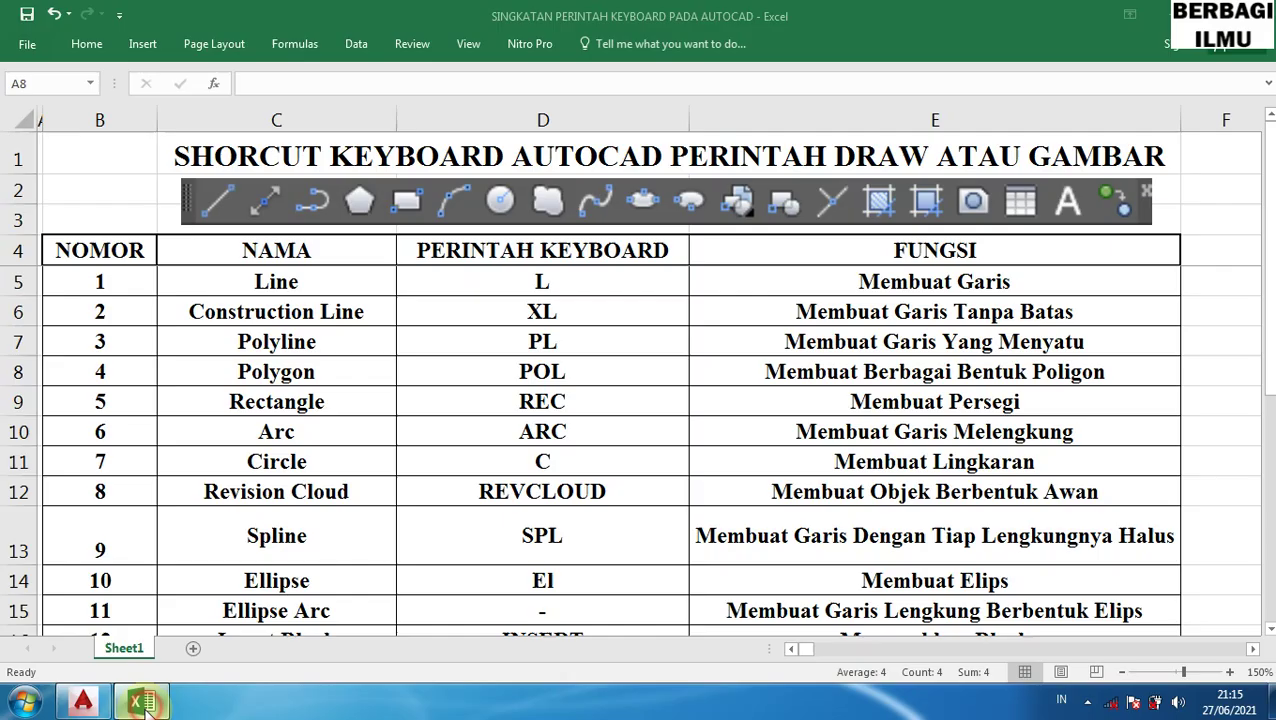
left_click(20, 401)
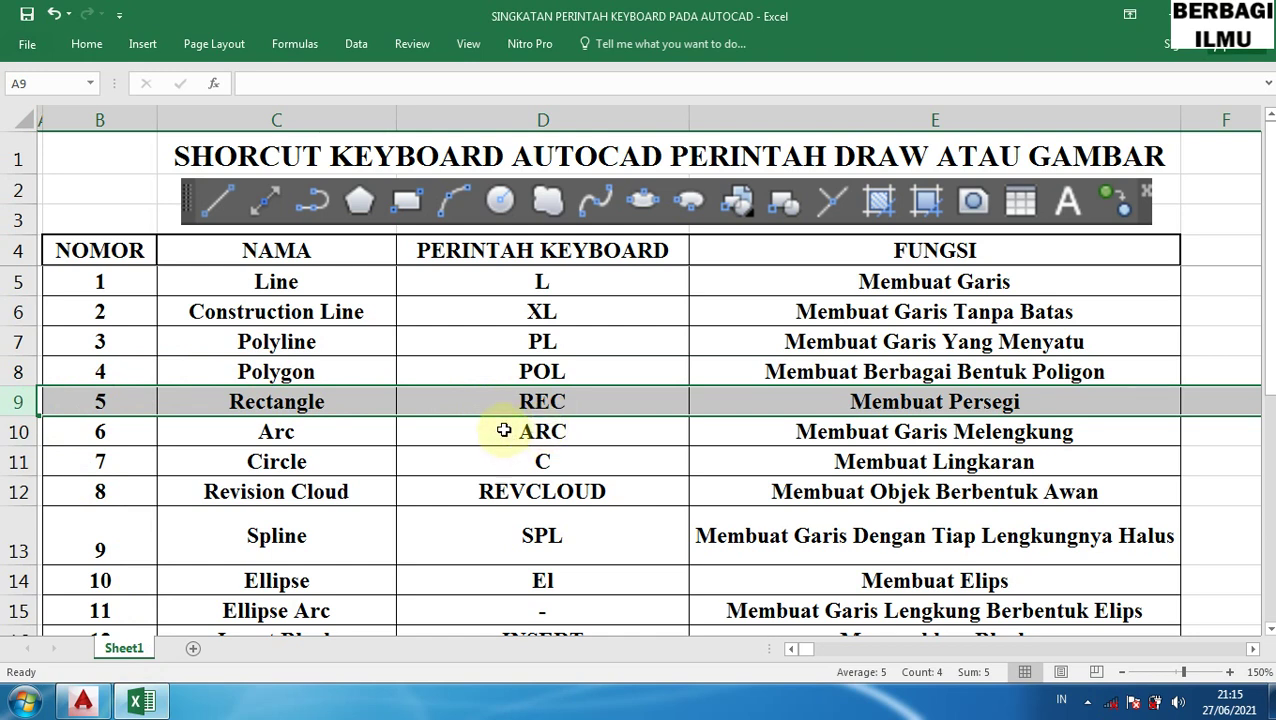
- In AutoCAD, draw a rectangle about 3269 by 1554 units with REC, starting from a corner at about 325, 5484
left_click(83, 701)
type("r")
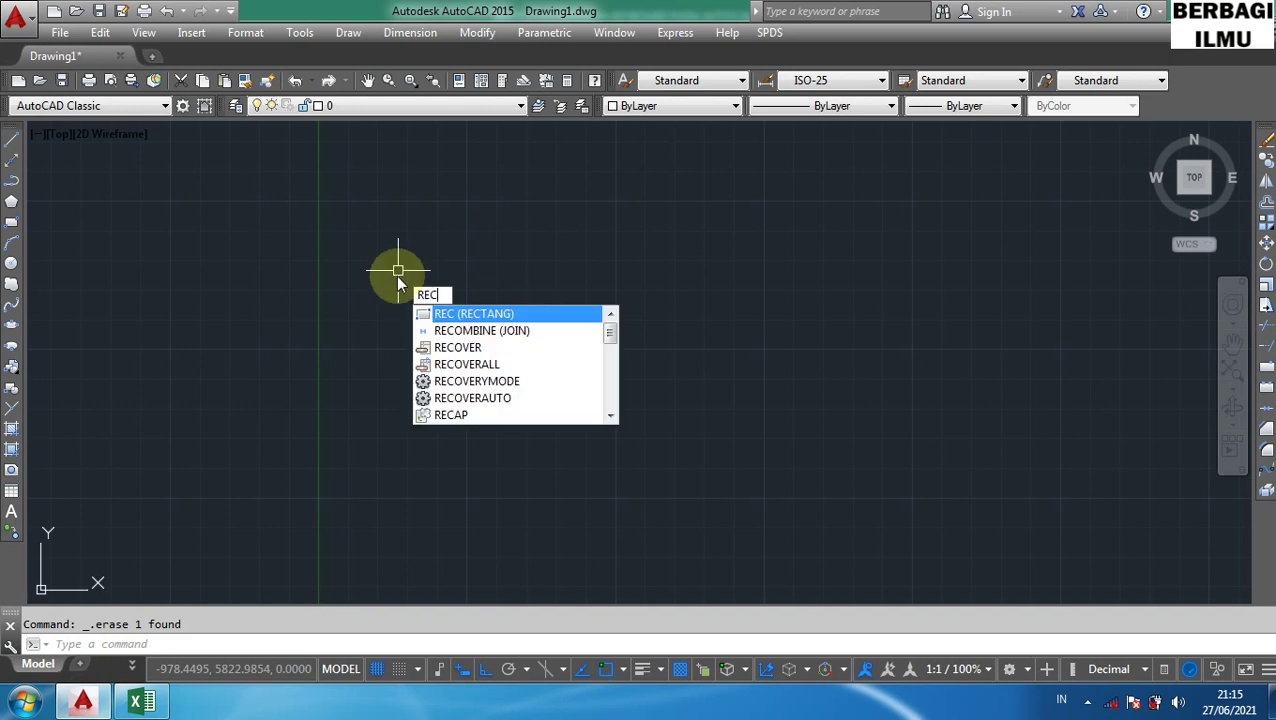
key("Return")
left_click(356, 292)
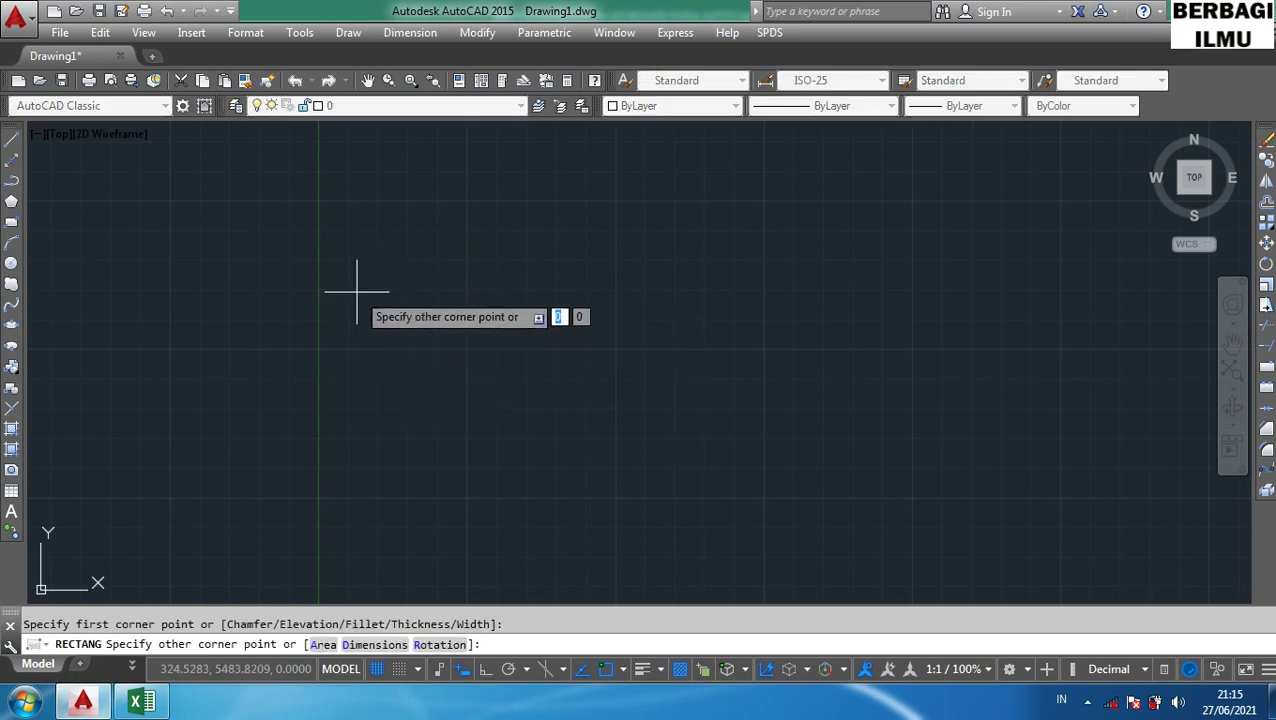
left_click(745, 477)
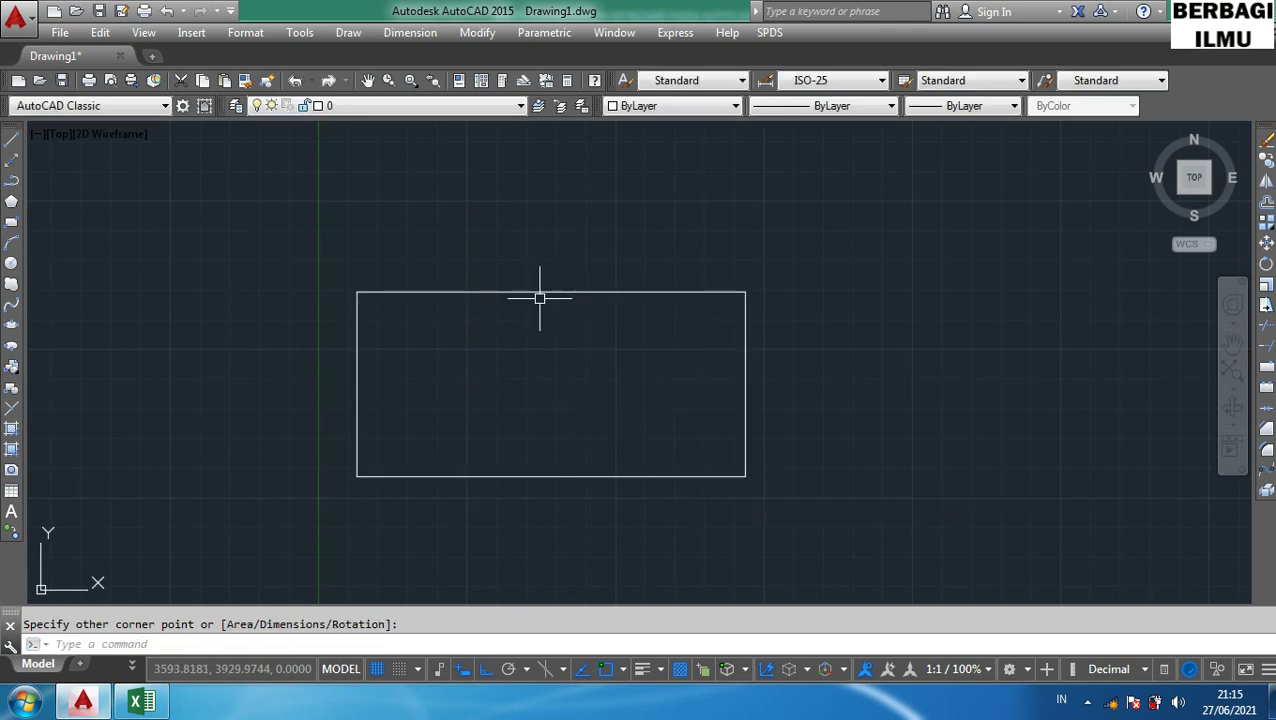
- Erase the rectangle from the drawing
left_click(830, 528)
left_click(427, 194)
key("Delete")
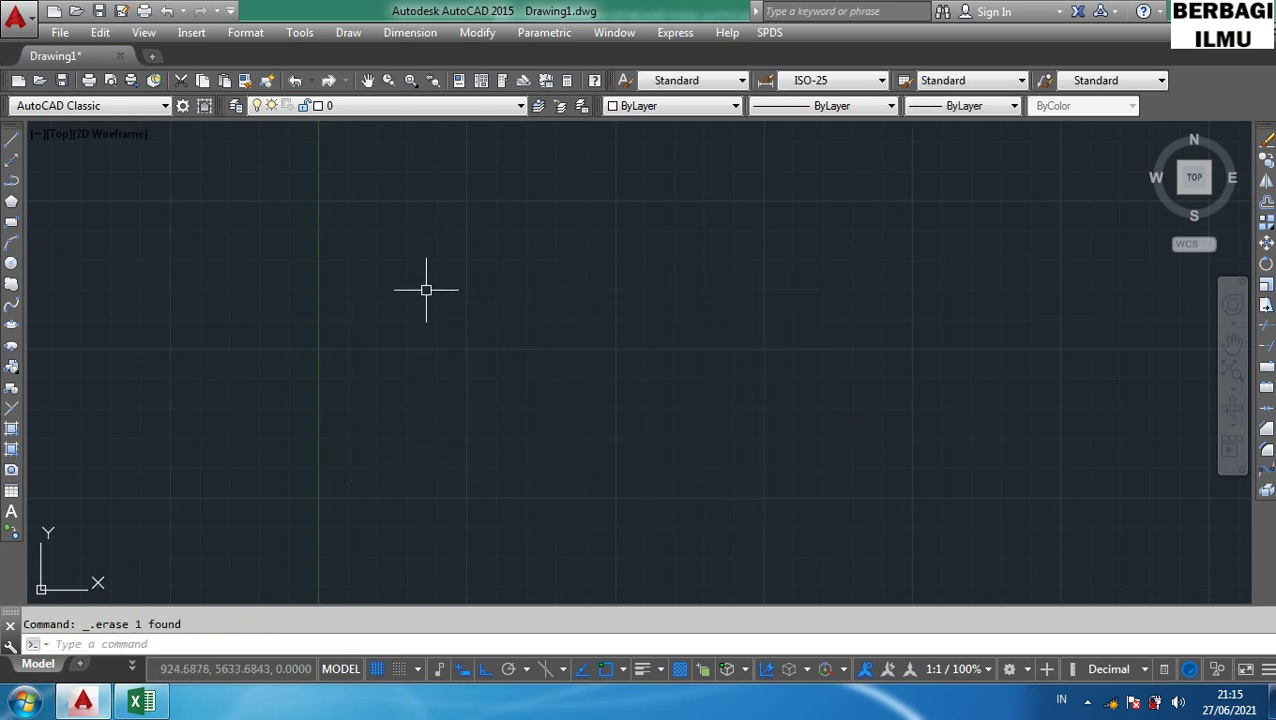
- Return to the Excel shortcut table and highlight the whole Arc row
left_click(141, 700)
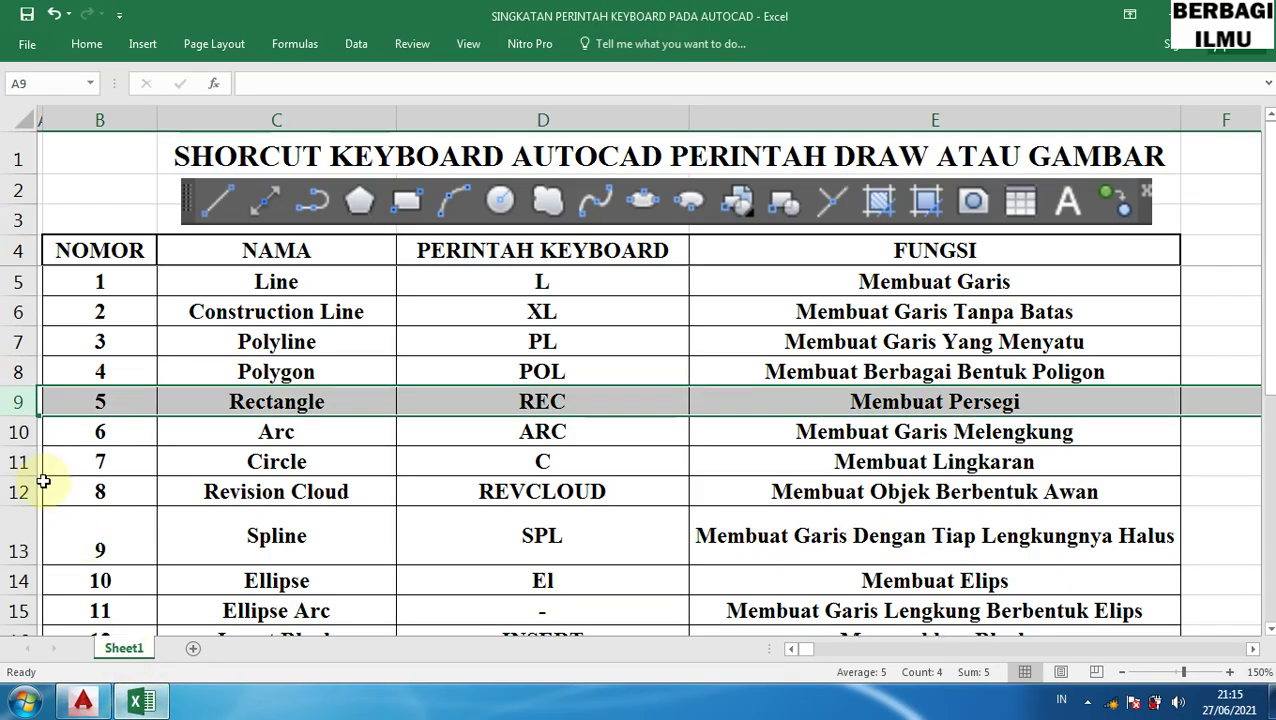
left_click(10, 432)
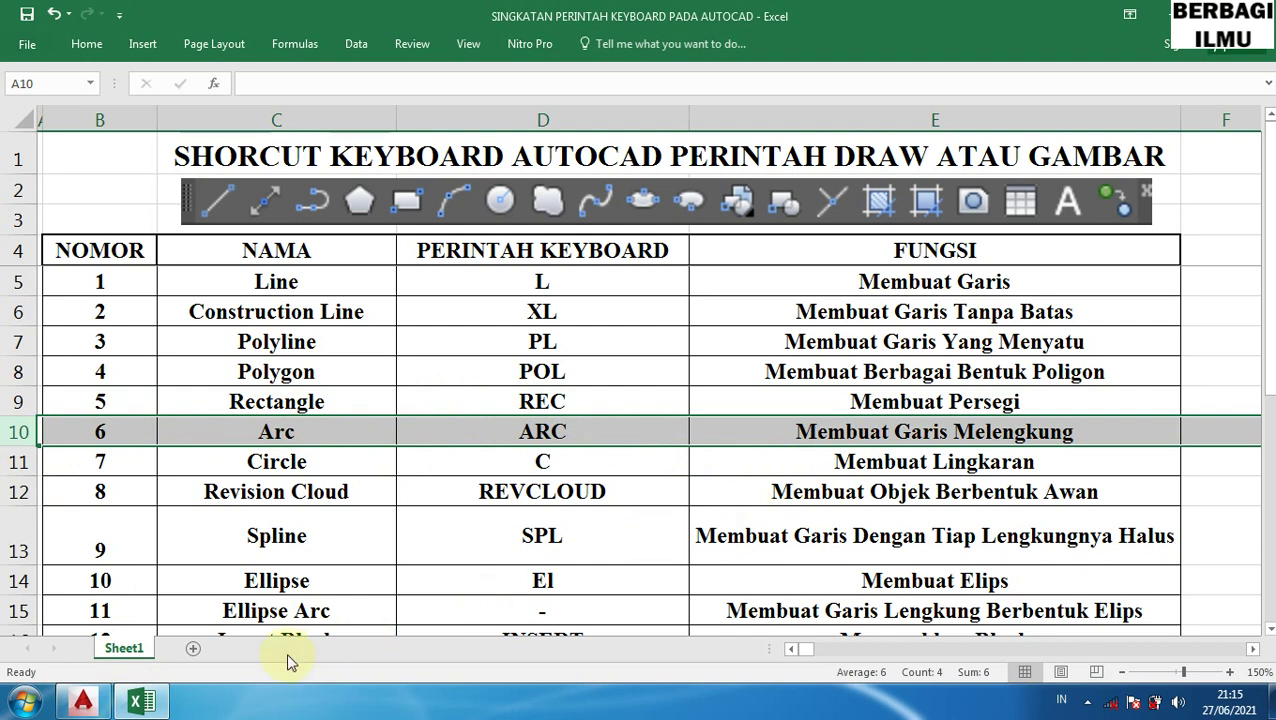
- In AutoCAD, draw a three-point arc with ARC, with its second point at about 585, 4569
left_click(85, 700)
type("ARC")
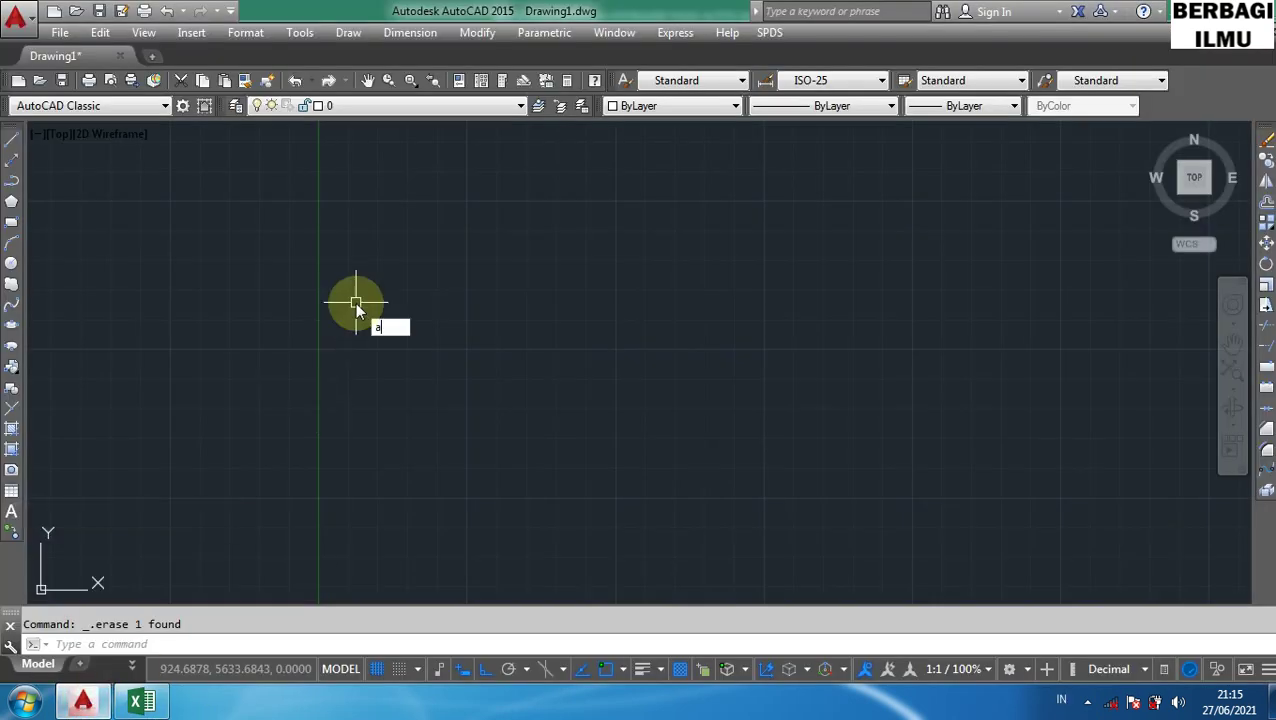
key("Return")
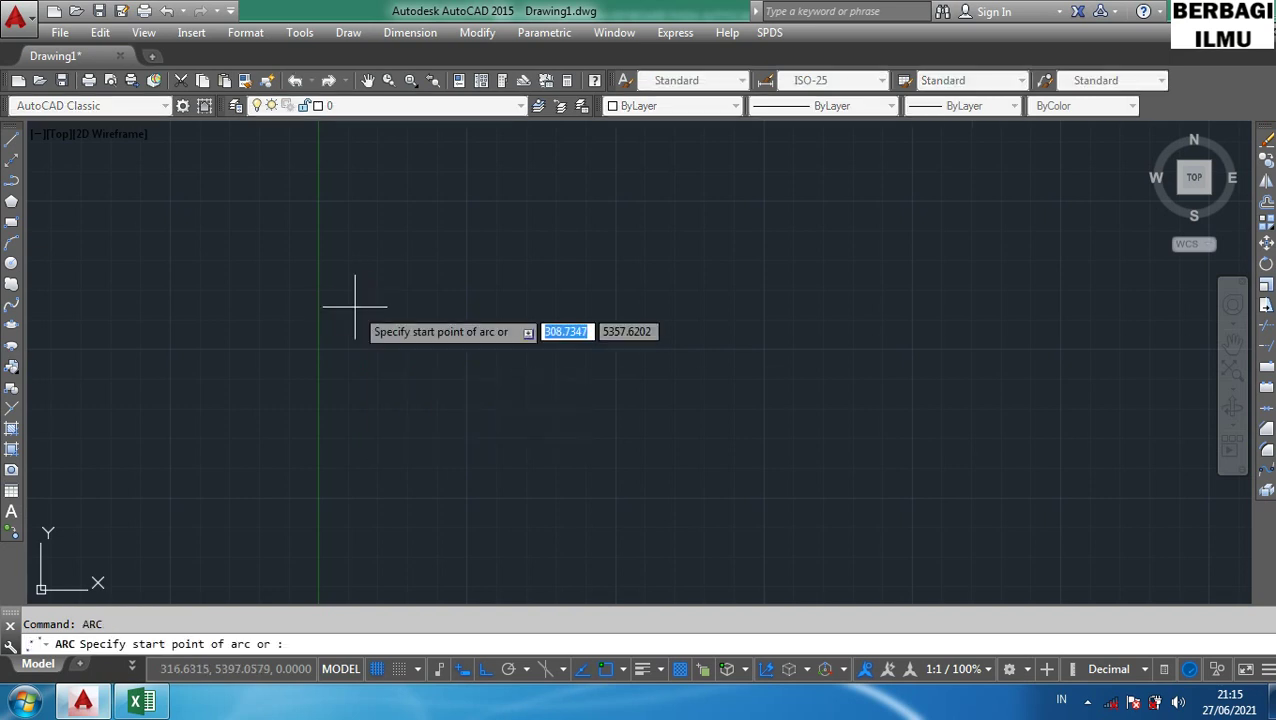
left_click(371, 293)
left_click(387, 401)
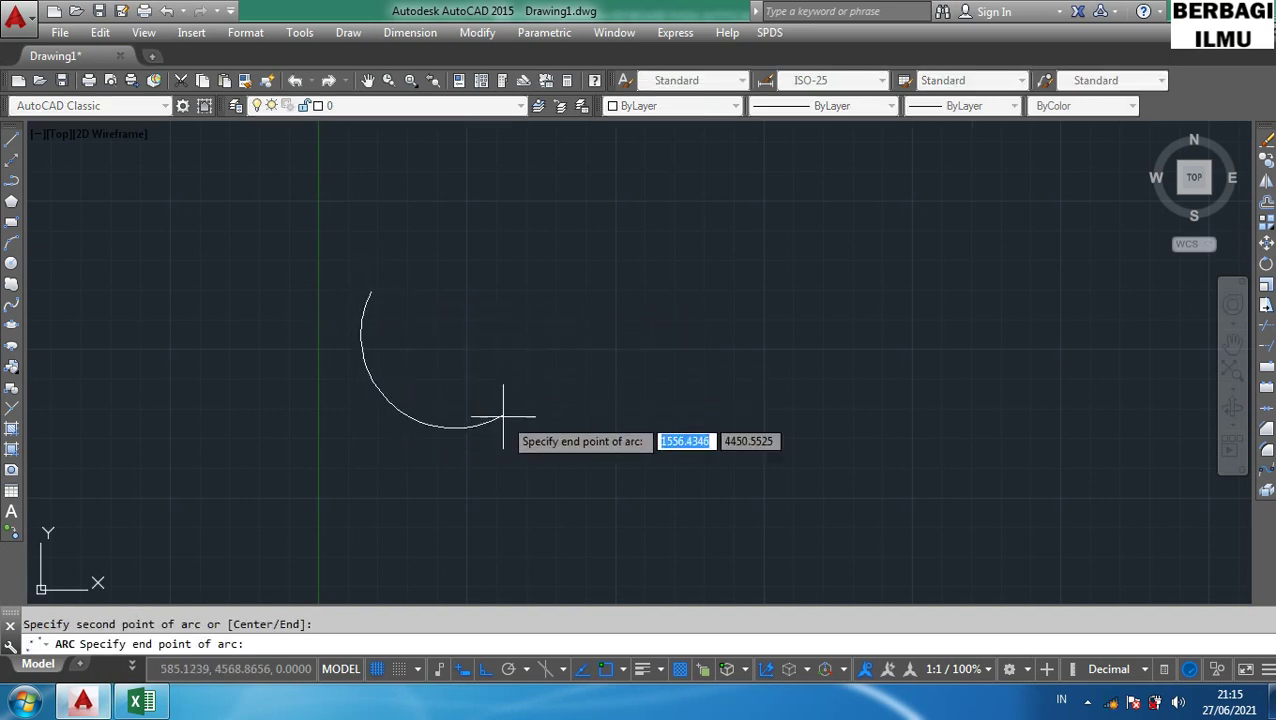
left_click(204, 449)
- Erase the arc from the drawing
left_click(471, 480)
left_click(339, 378)
key("Delete")
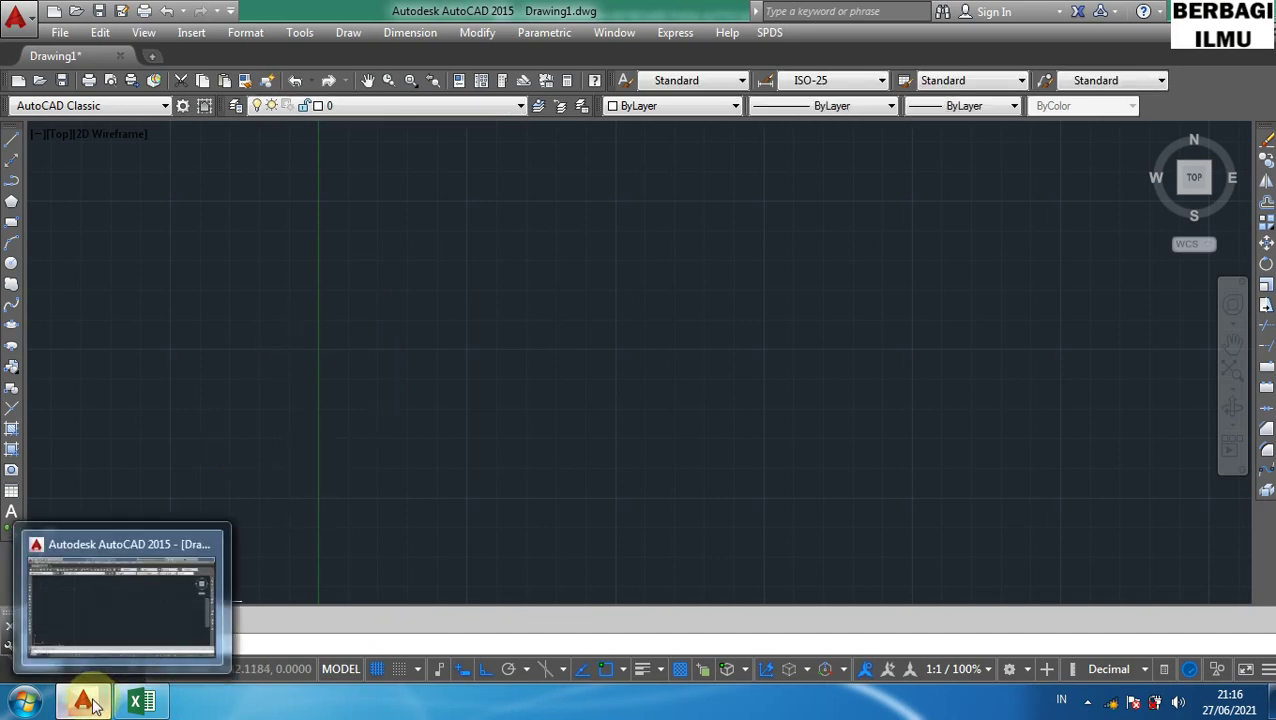
- Go back to the Excel shortcut table and highlight the whole Circle row
left_click(160, 682)
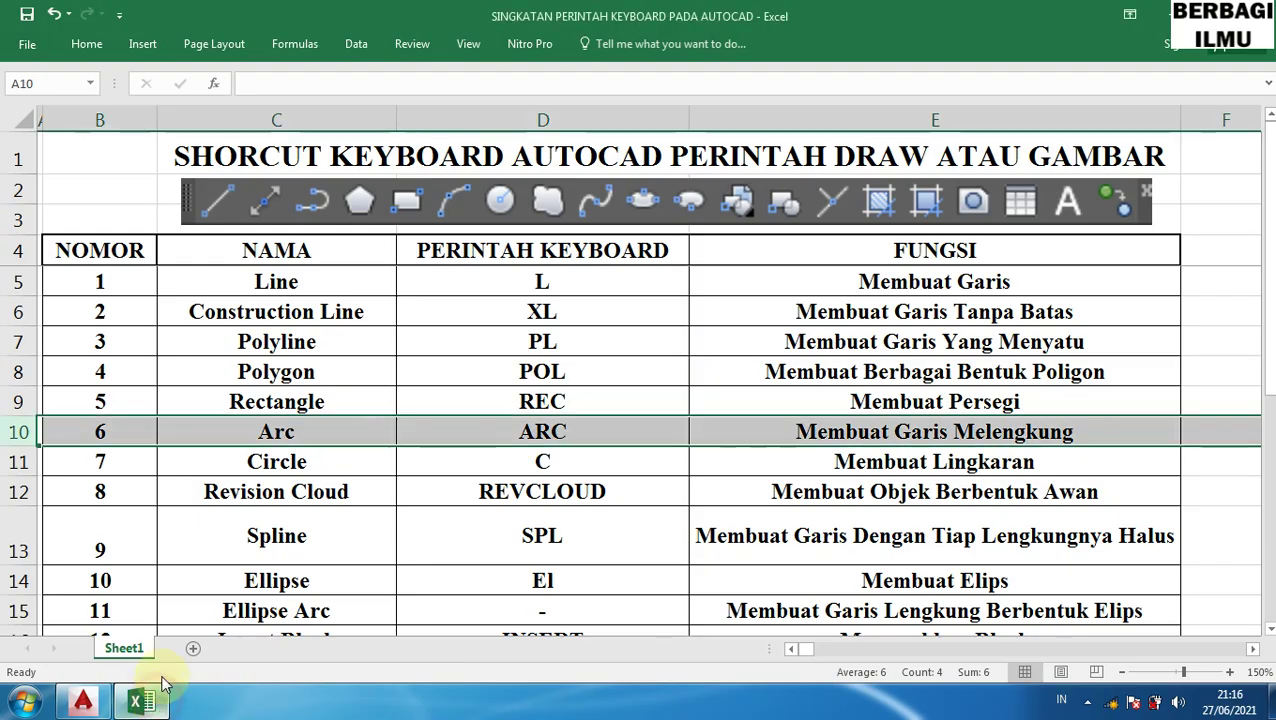
left_click(20, 461)
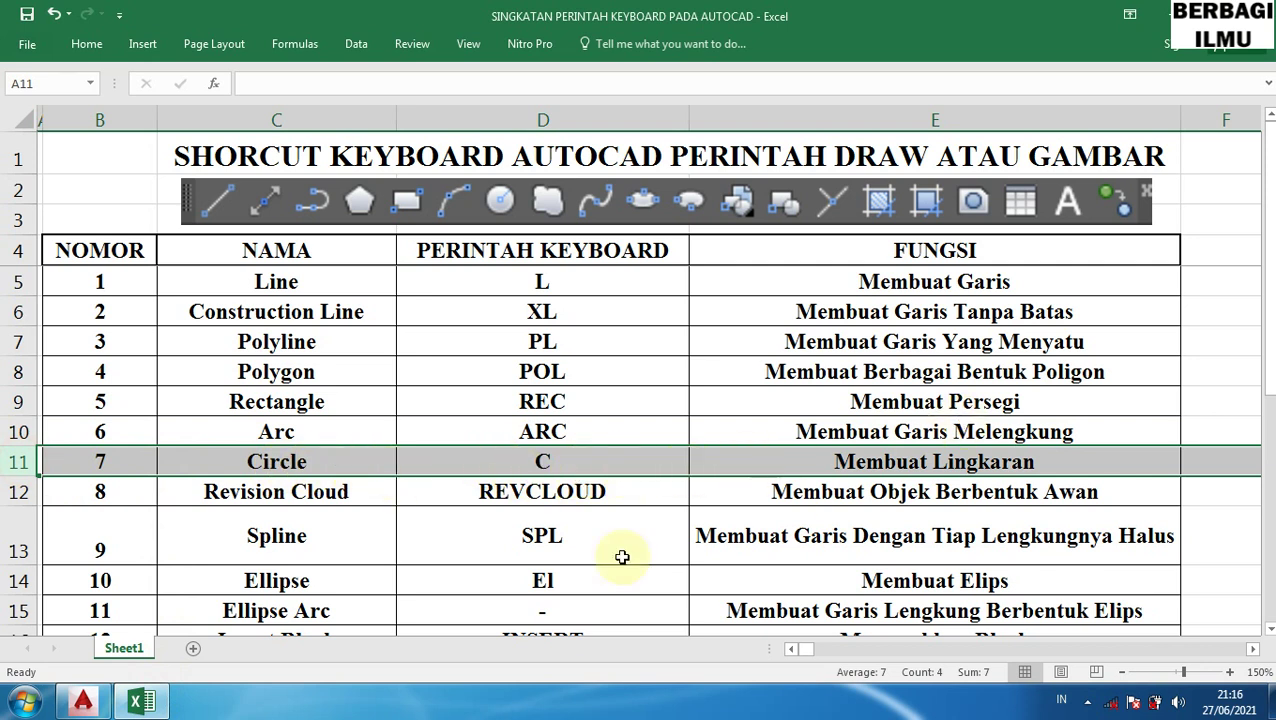
- In AutoCAD, draw a circle with C, centred at about 427, 5429 with a radius of about 741 units
left_click(82, 701)
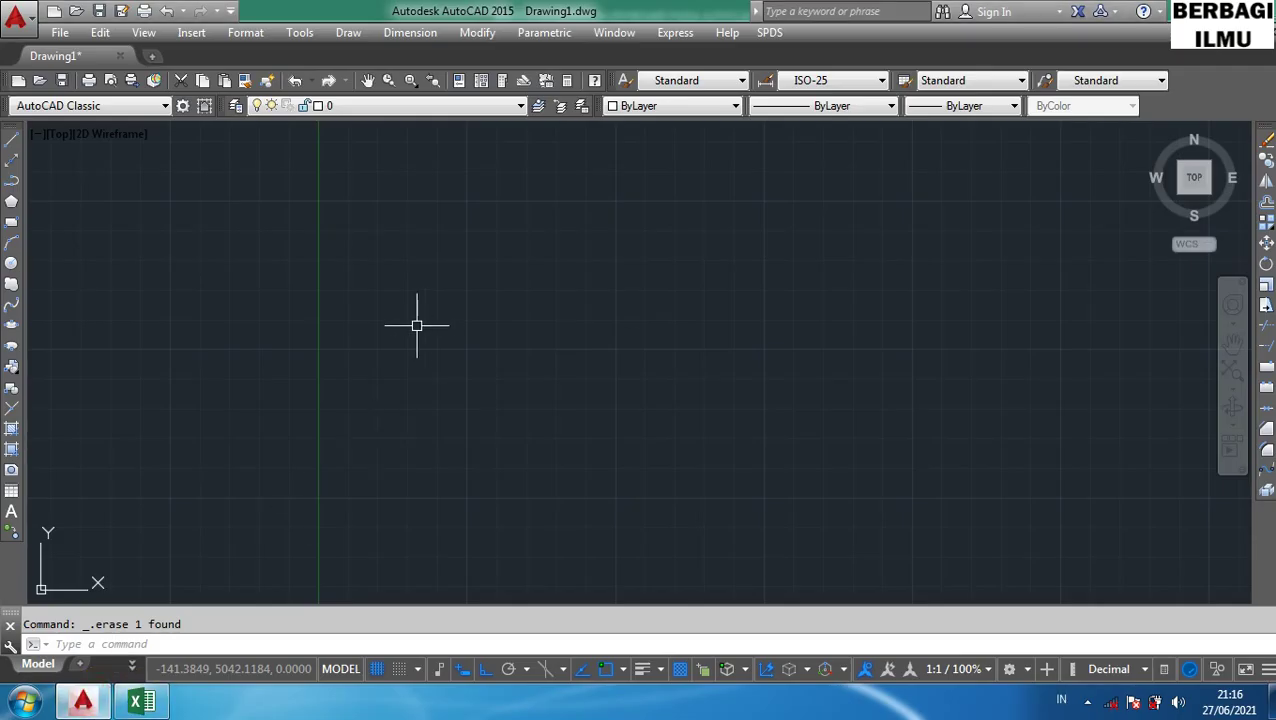
type("c")
key("Return")
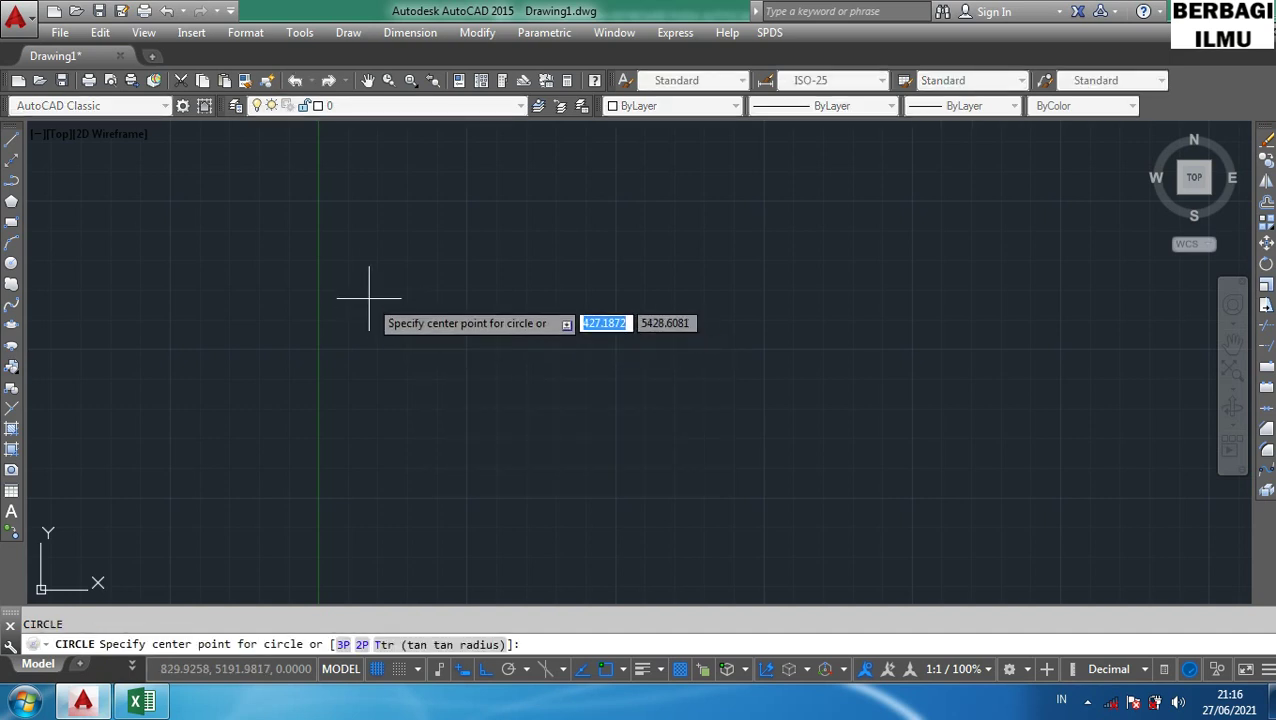
left_click(369, 298)
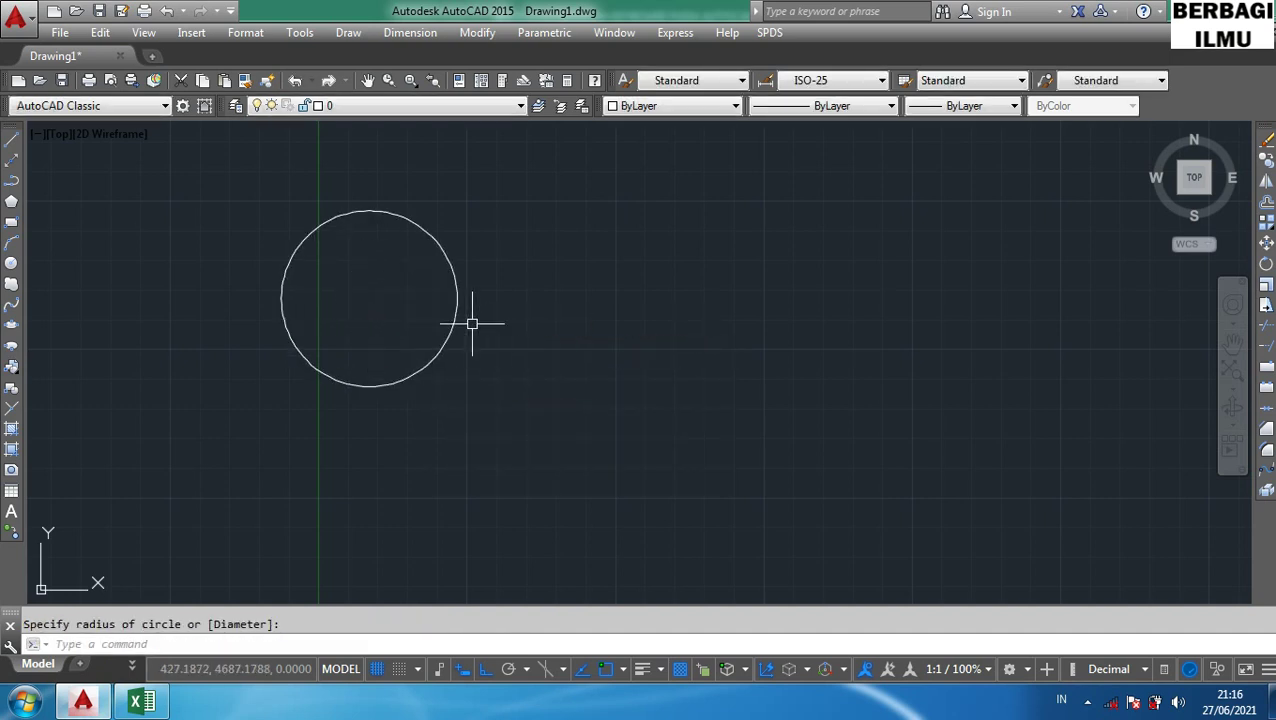
- Erase the circle from the drawing
middle_click_drag(472, 323, 535, 302)
scroll(535, 378, "up", 2)
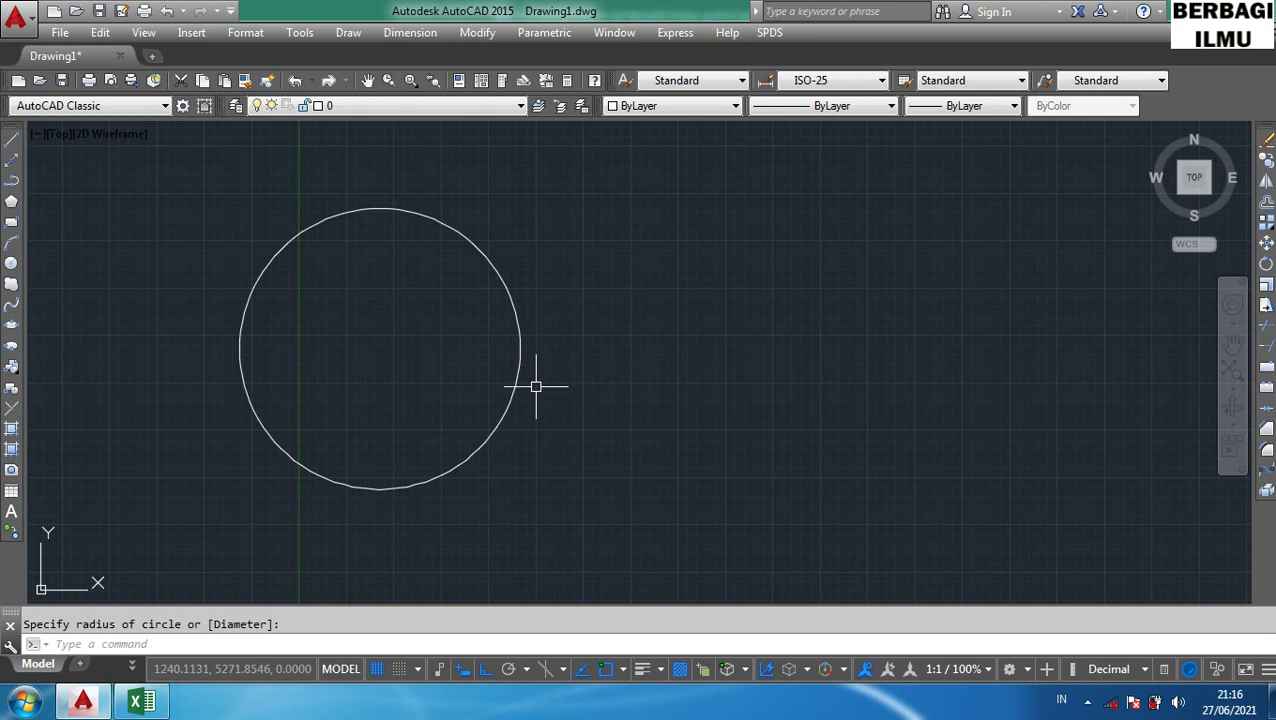
left_click(600, 436)
left_click(445, 320)
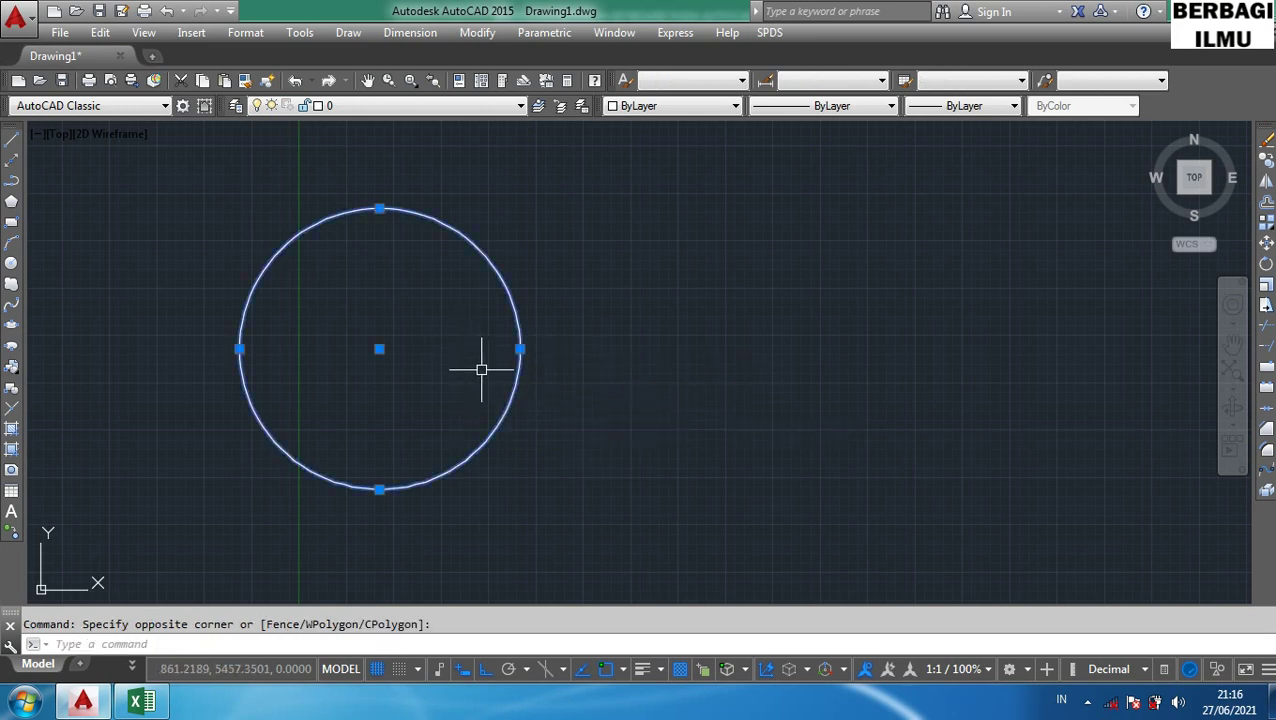
key("Delete")
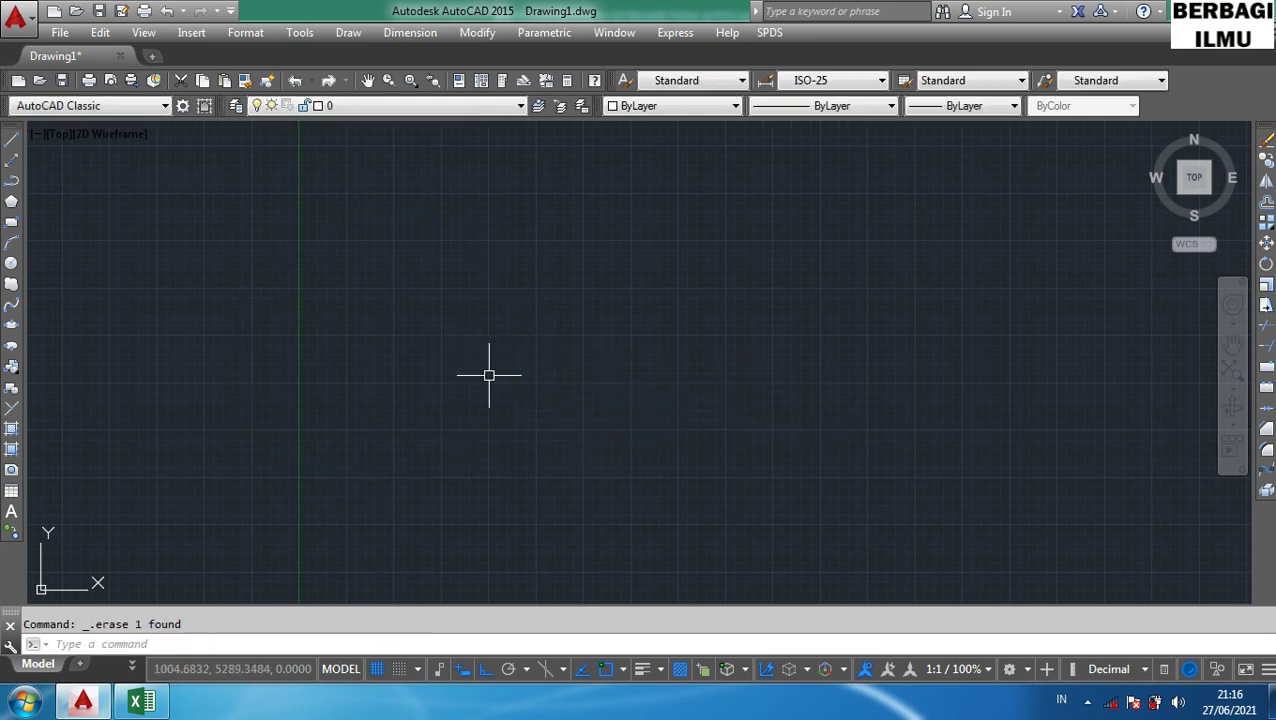
- Highlight the whole Revision Cloud row in the Excel shortcut table, and switch back to AutoCAD
left_click(140, 701)
left_click(20, 491)
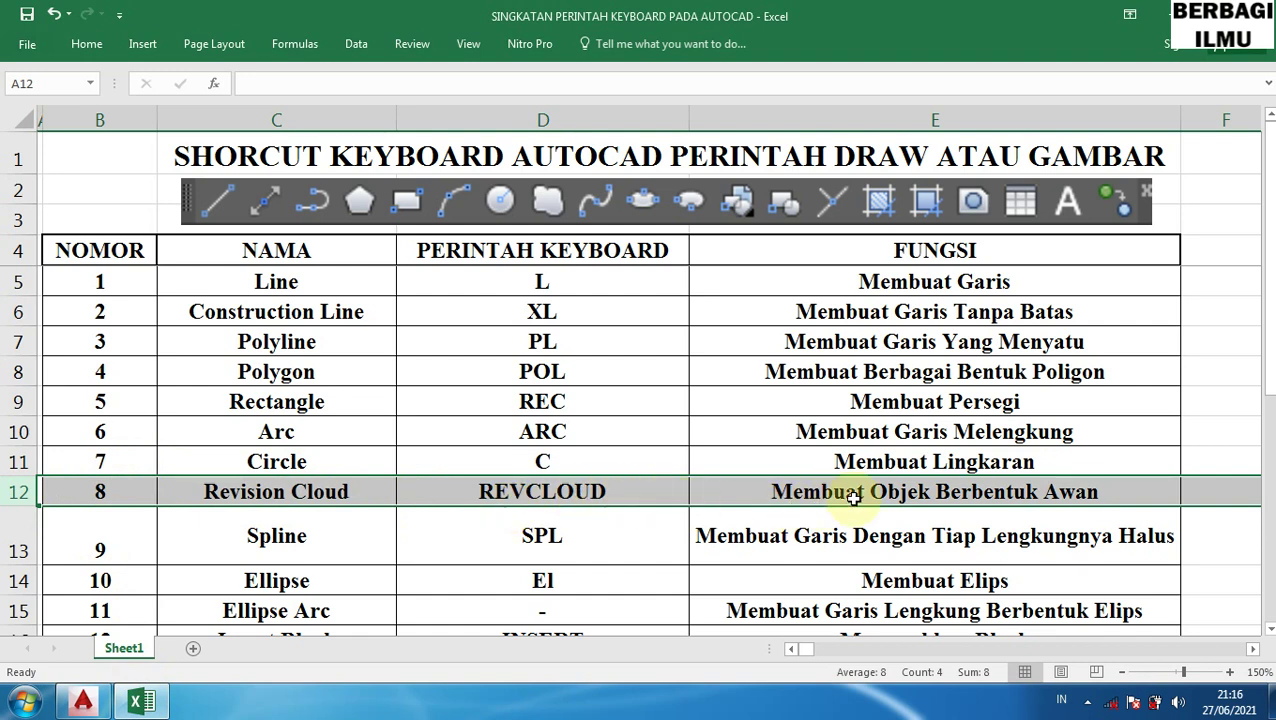
left_click(66, 705)
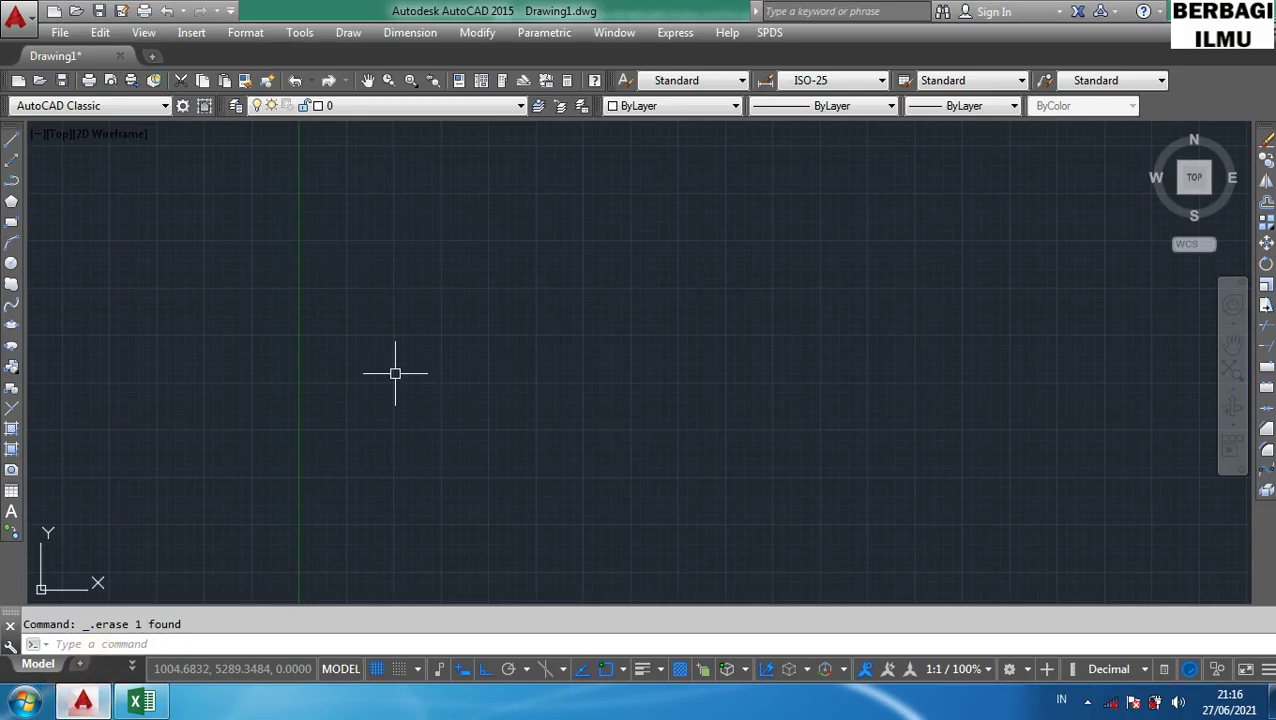
type("REV")
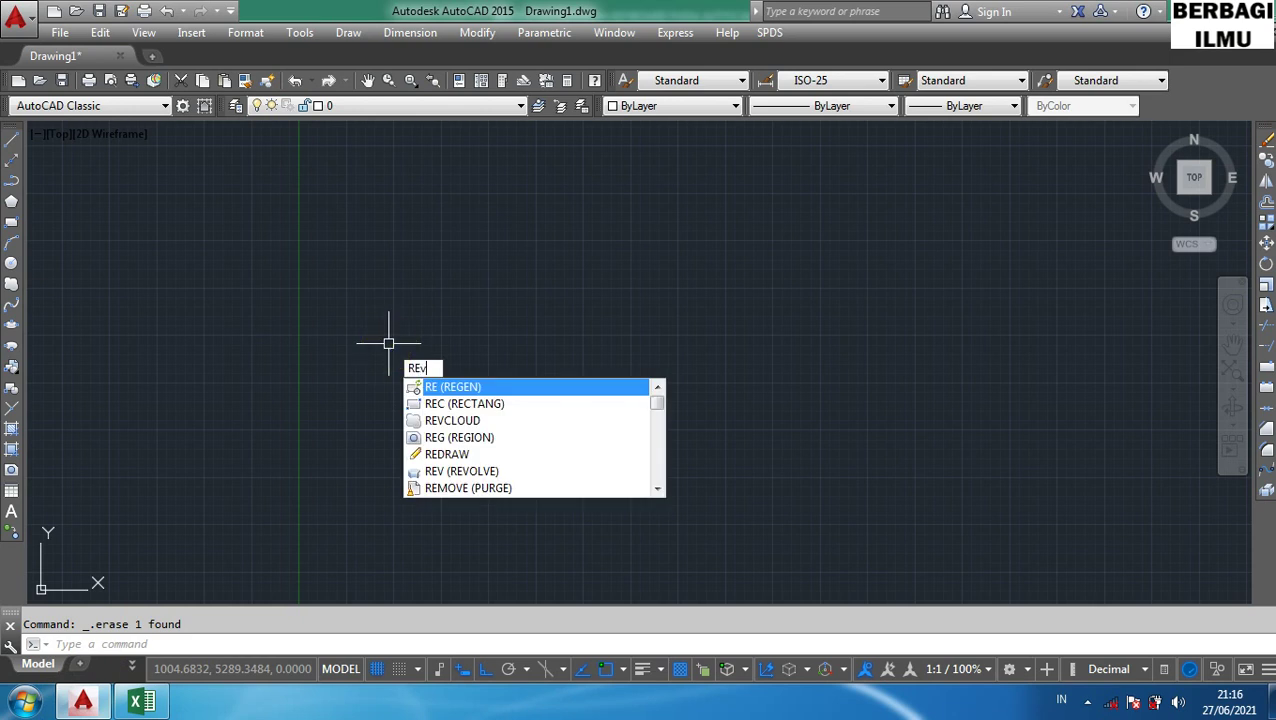
type("clOu")
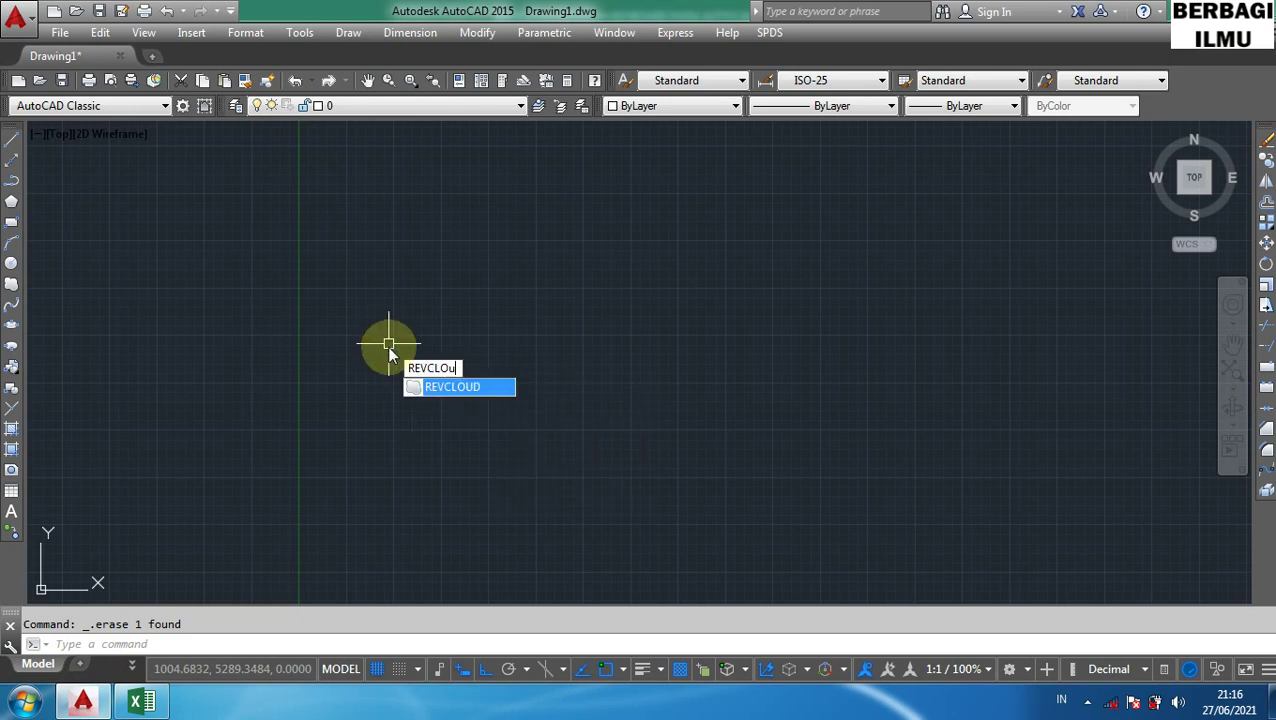
type("d")
key("Return")
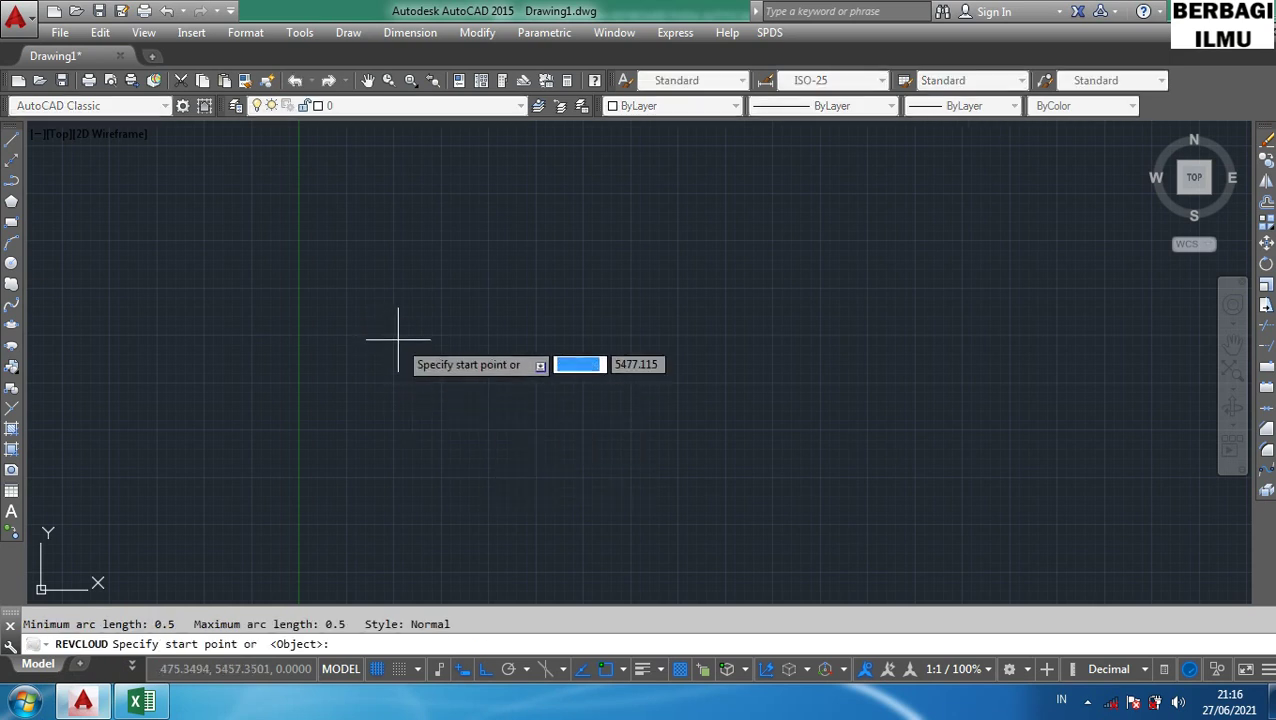
left_click(400, 337)
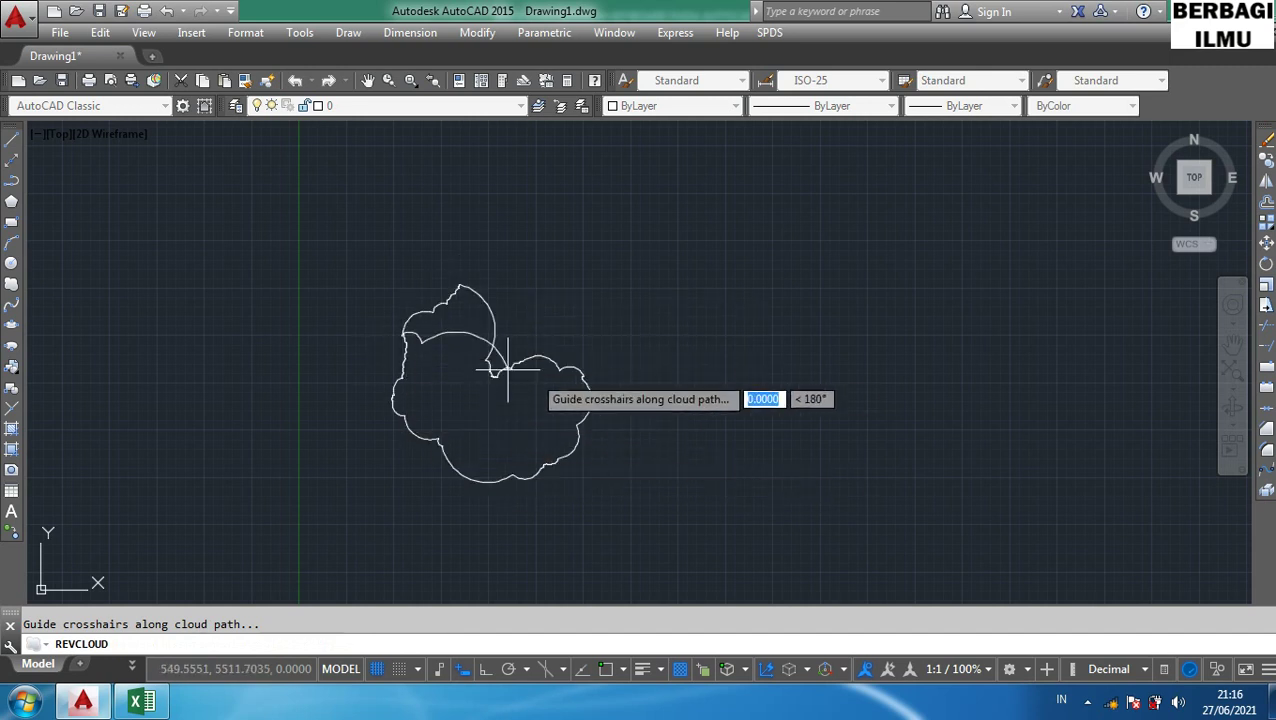
key("Escape")
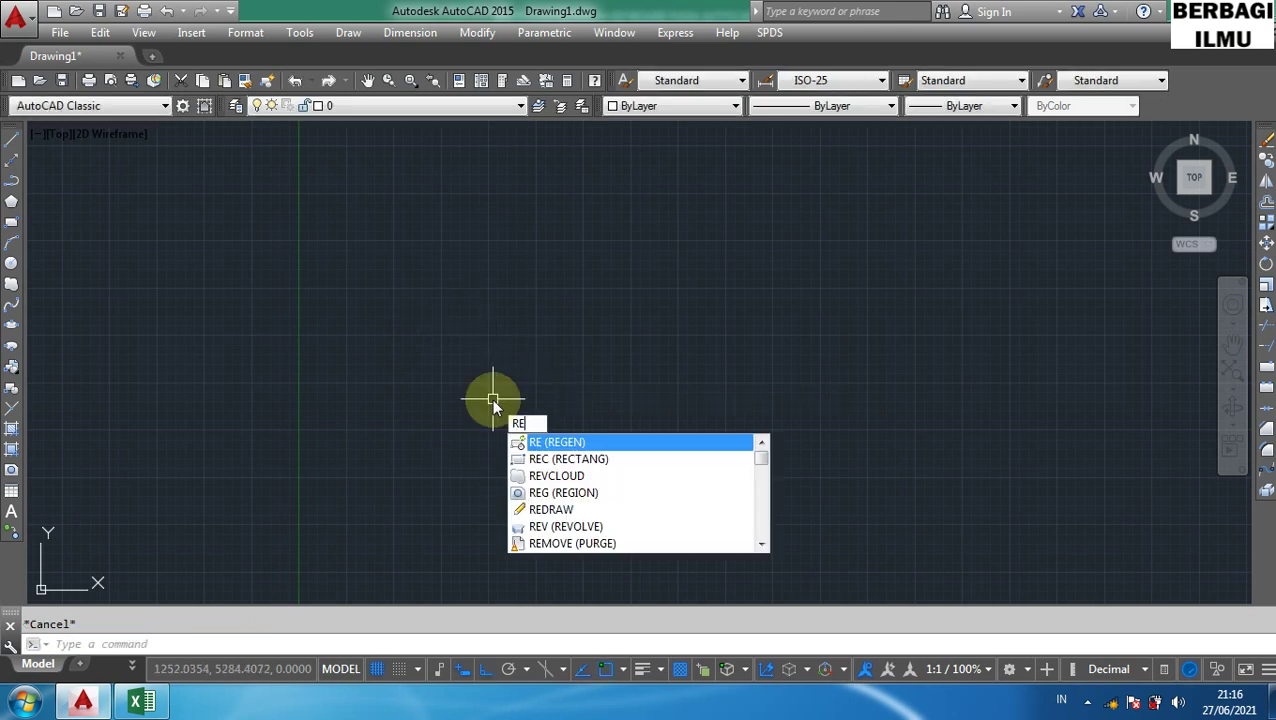
- Draw a freehand revision cloud with REVCLOUD around a rounded path and reverse its arc direction so the arcs bulge inward
type("VC")
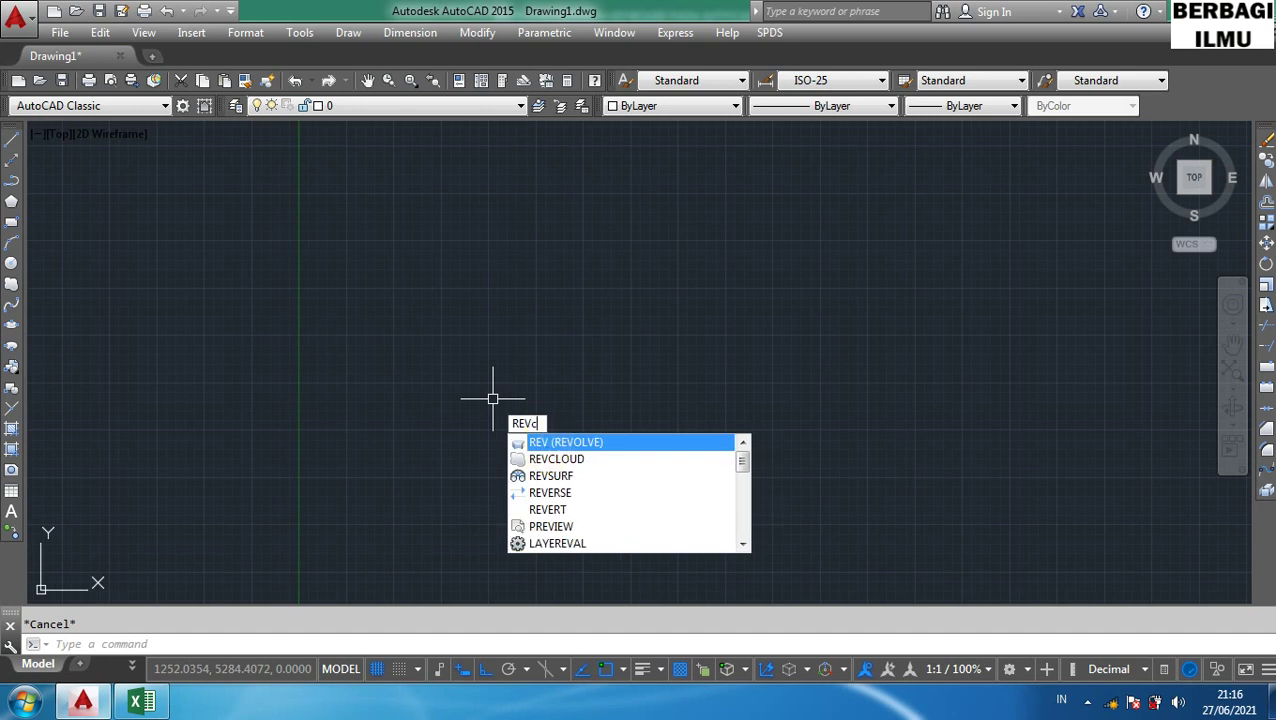
key("Return")
left_click(472, 355)
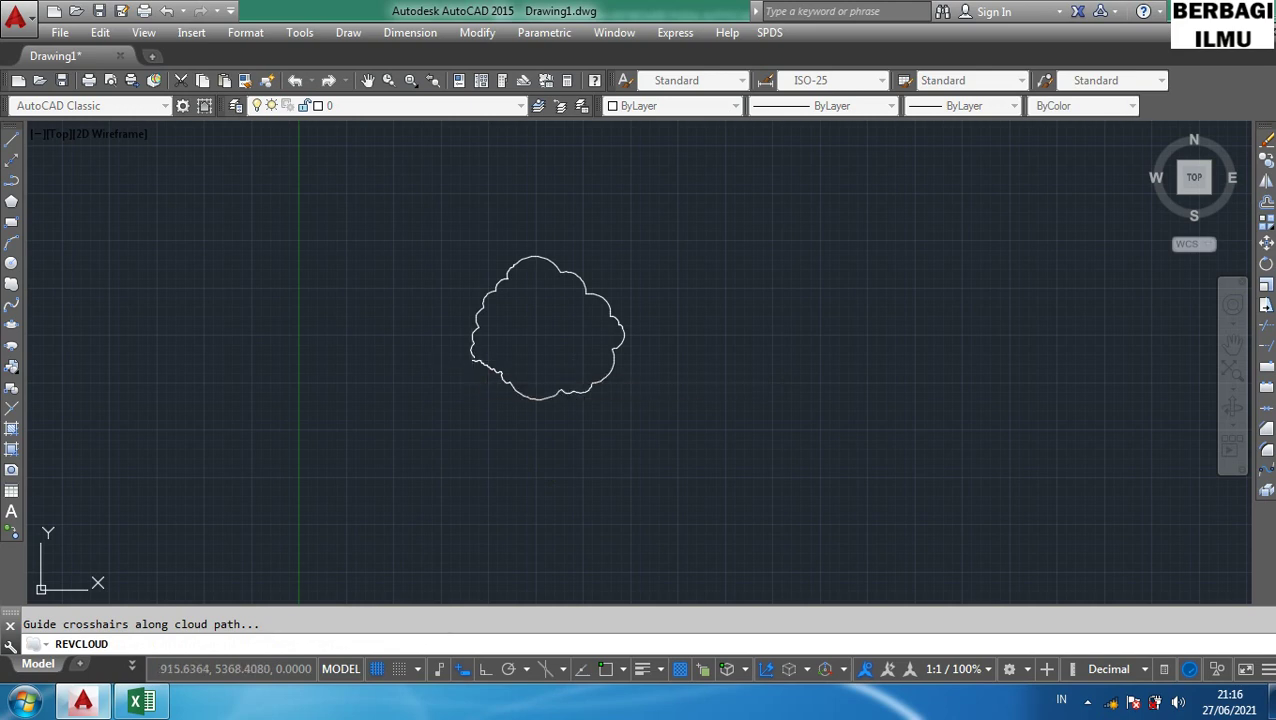
left_click(519, 409)
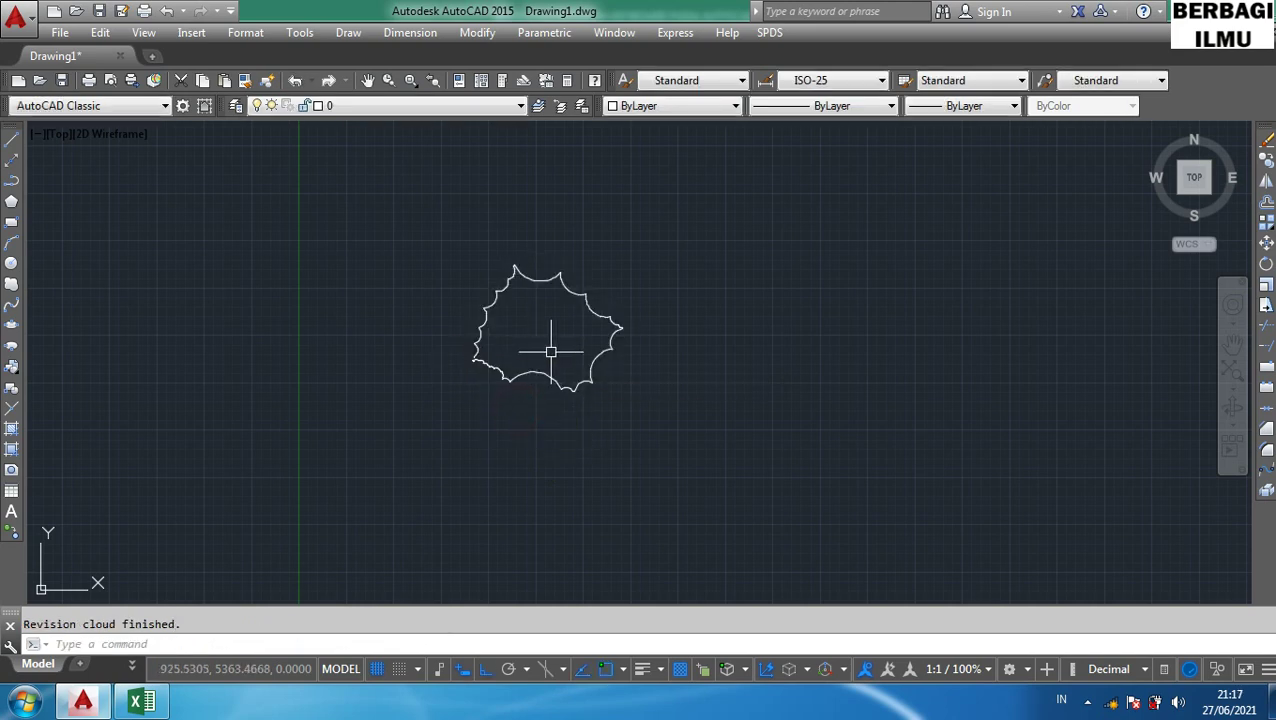
- Draw a second, smaller freehand revision cloud with REVCLOUD to the right of the first, keeping its arc direction unreversed
scroll(552, 320, "up", 4)
scroll(550, 236, "up", 2)
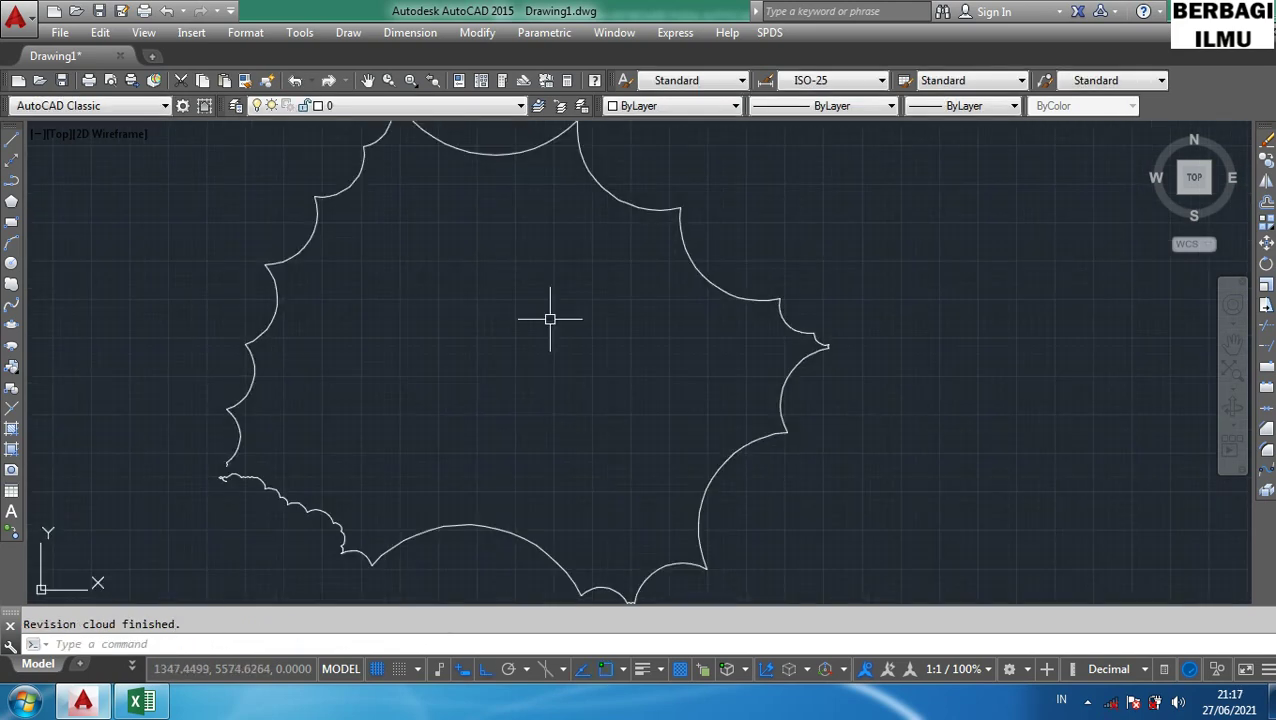
scroll(543, 333, "down", 2)
type("REV")
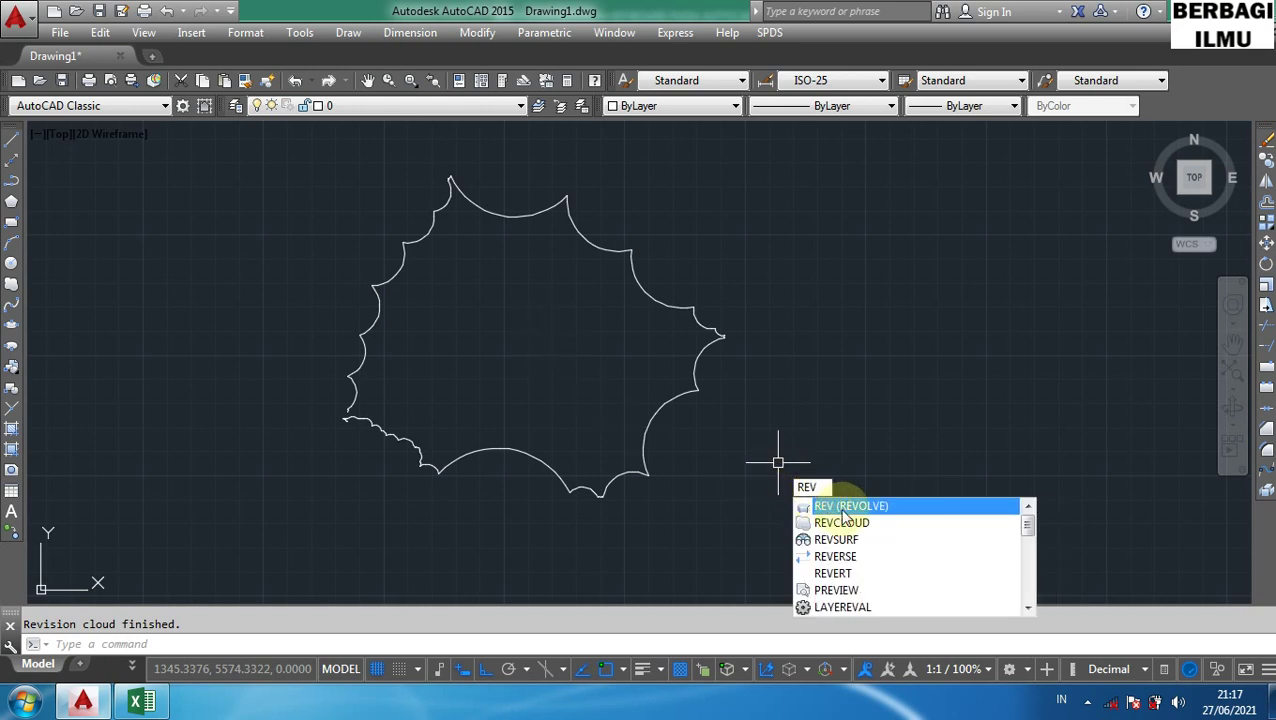
left_click(840, 522)
left_click(847, 283)
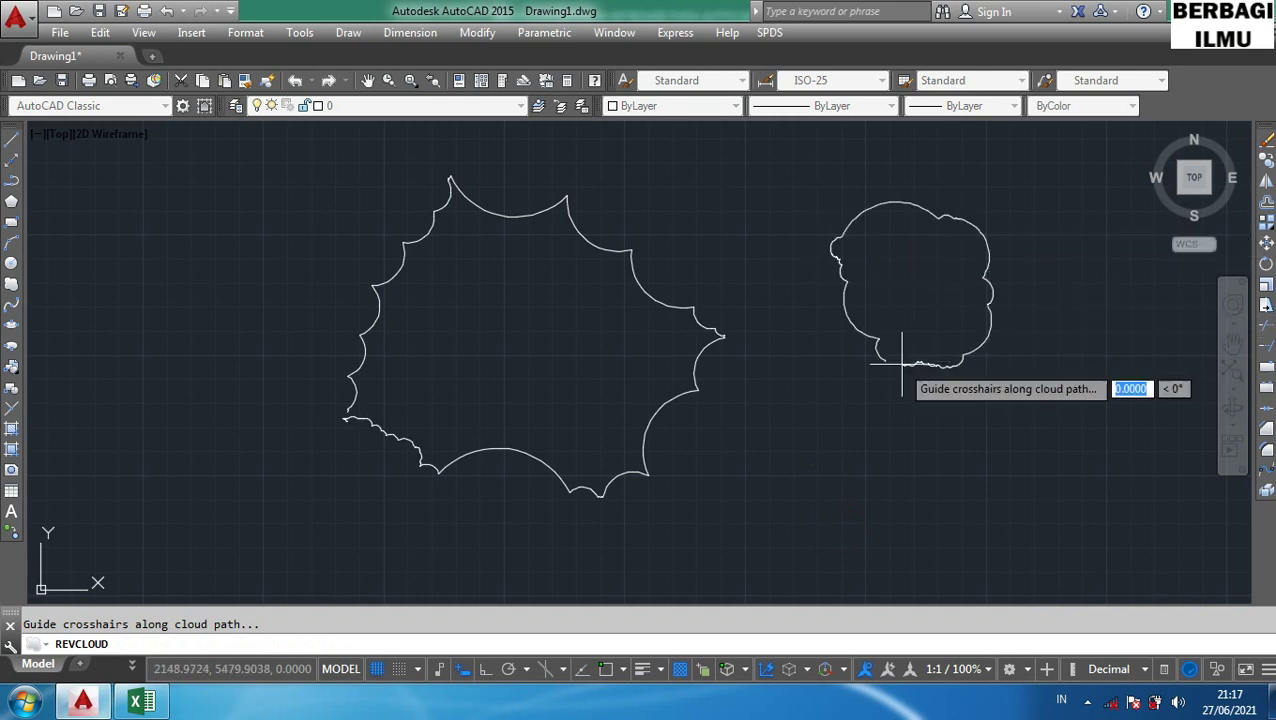
key("Return")
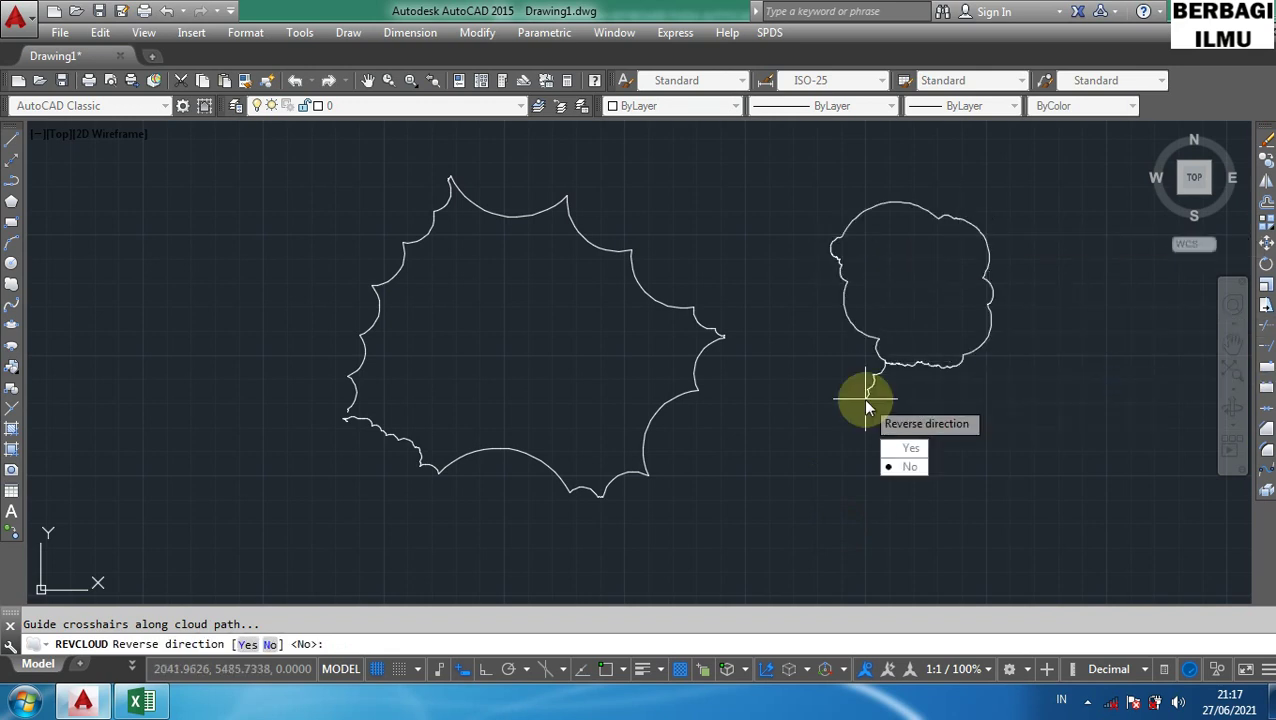
left_click(909, 469)
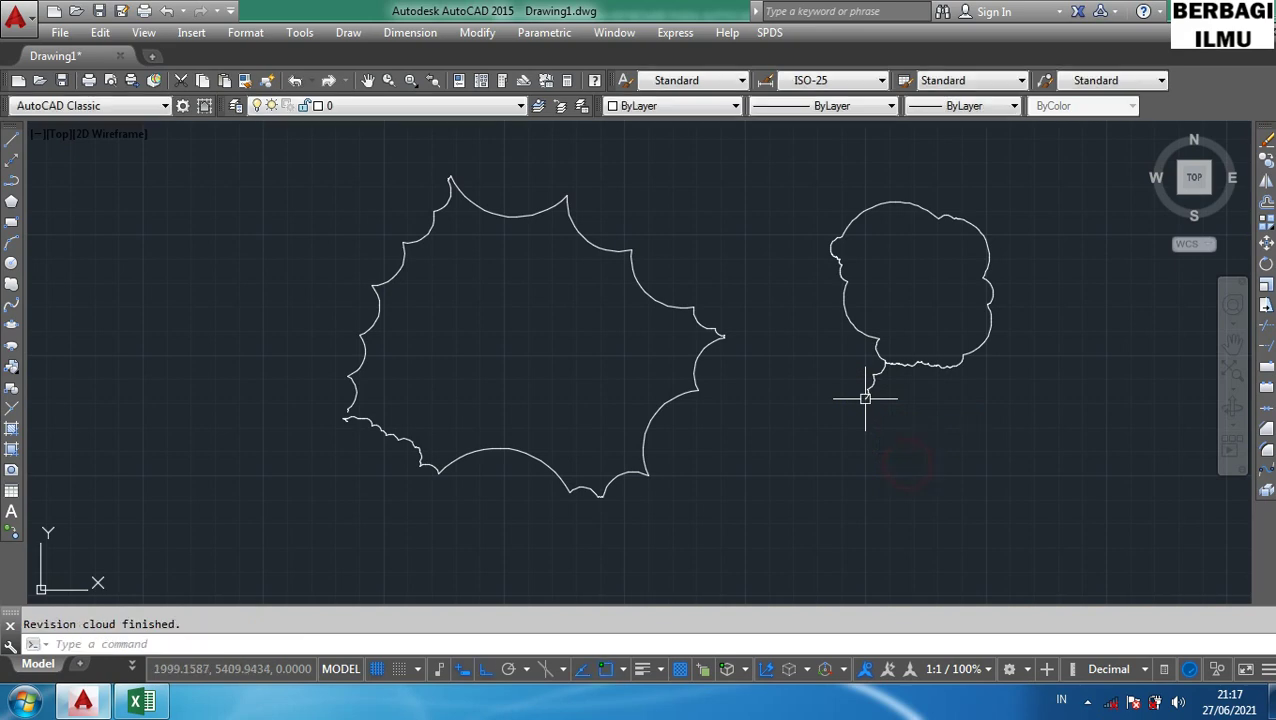
scroll(960, 254, "up", 4)
scroll(945, 280, "down", 4)
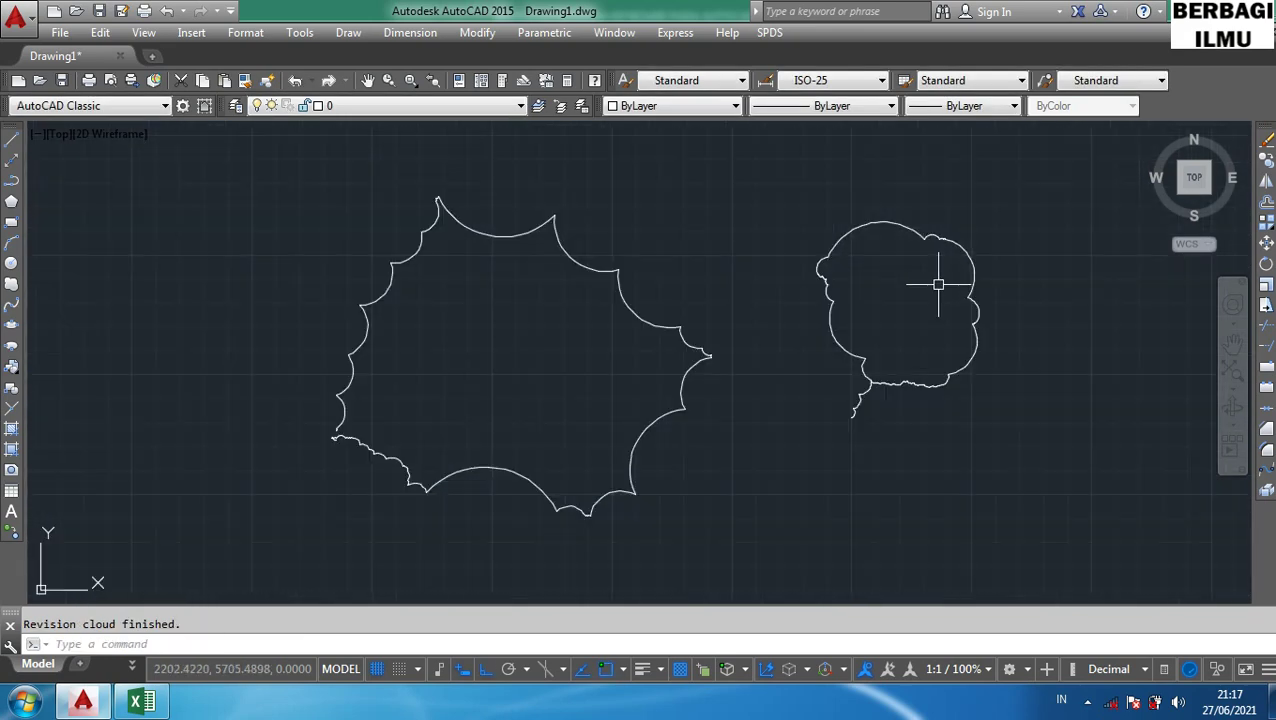
scroll(932, 287, "up", 2)
middle_click_drag(897, 298, 588, 360)
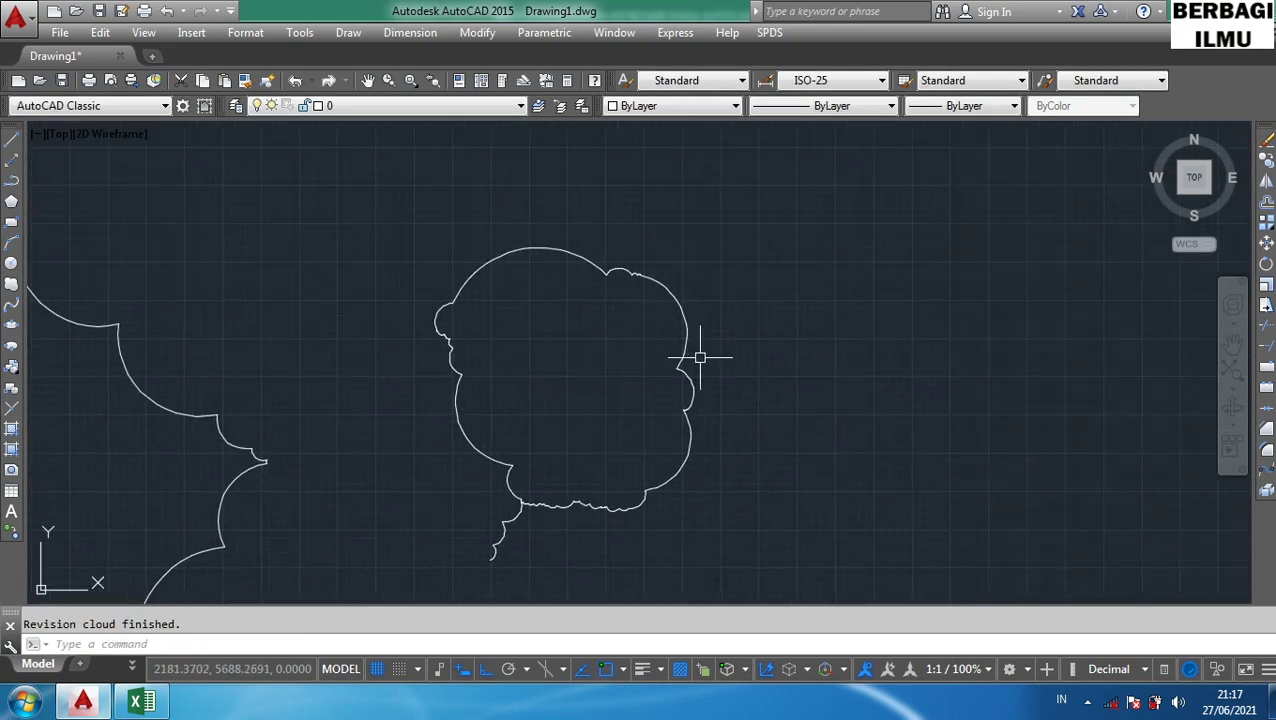
- Erase both revision clouds from the drawing
key("ctrl+a")
key("Delete")
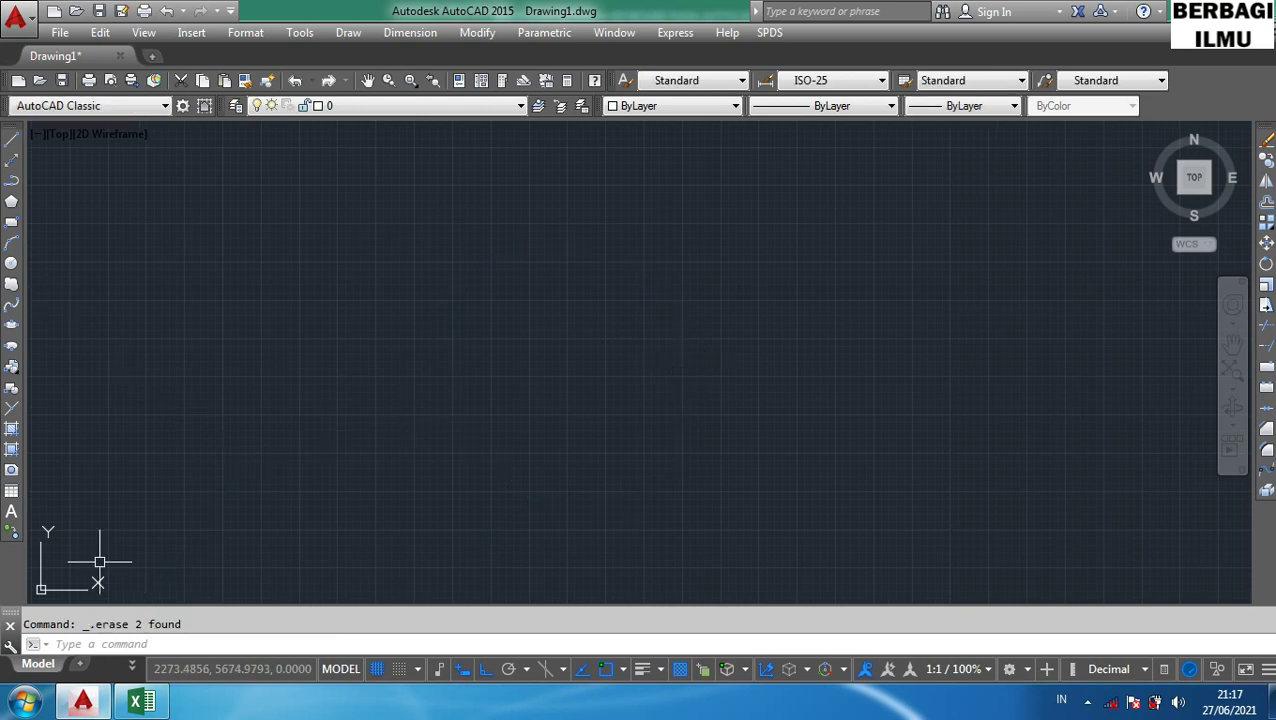
- Highlight the whole Spline row in the Excel shortcut table, and switch back to AutoCAD
left_click(140, 702)
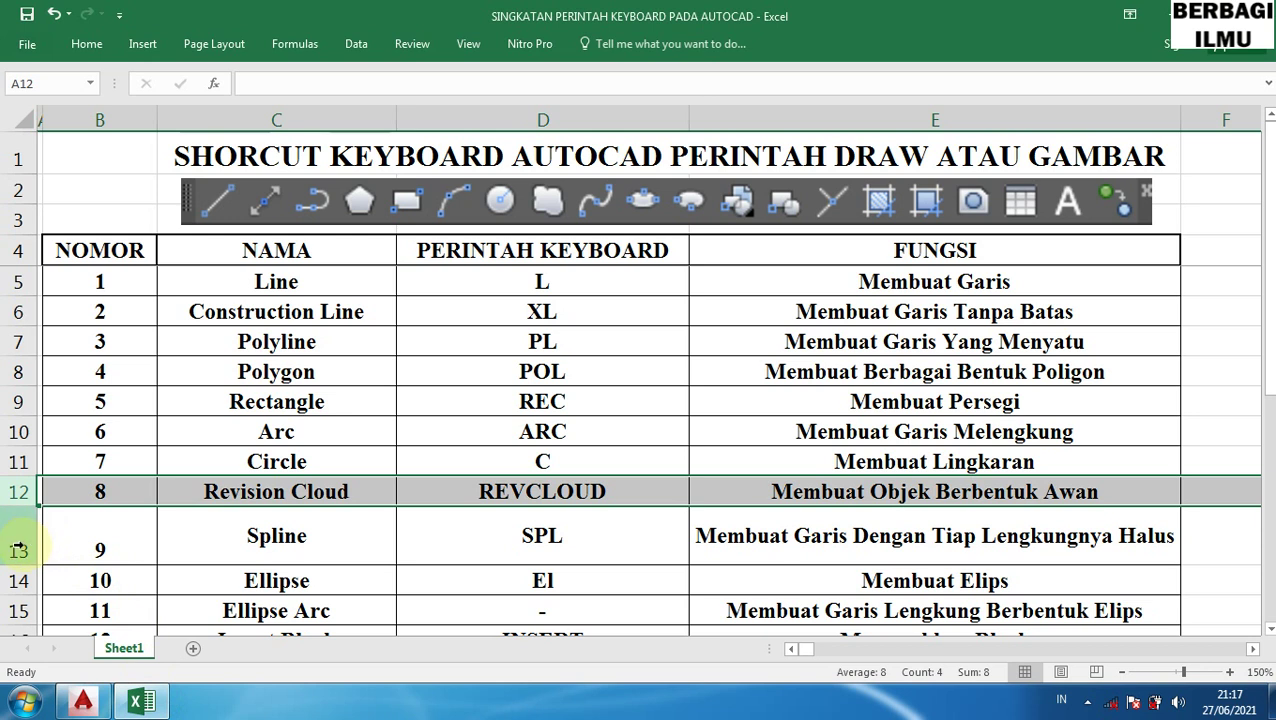
left_click(26, 540)
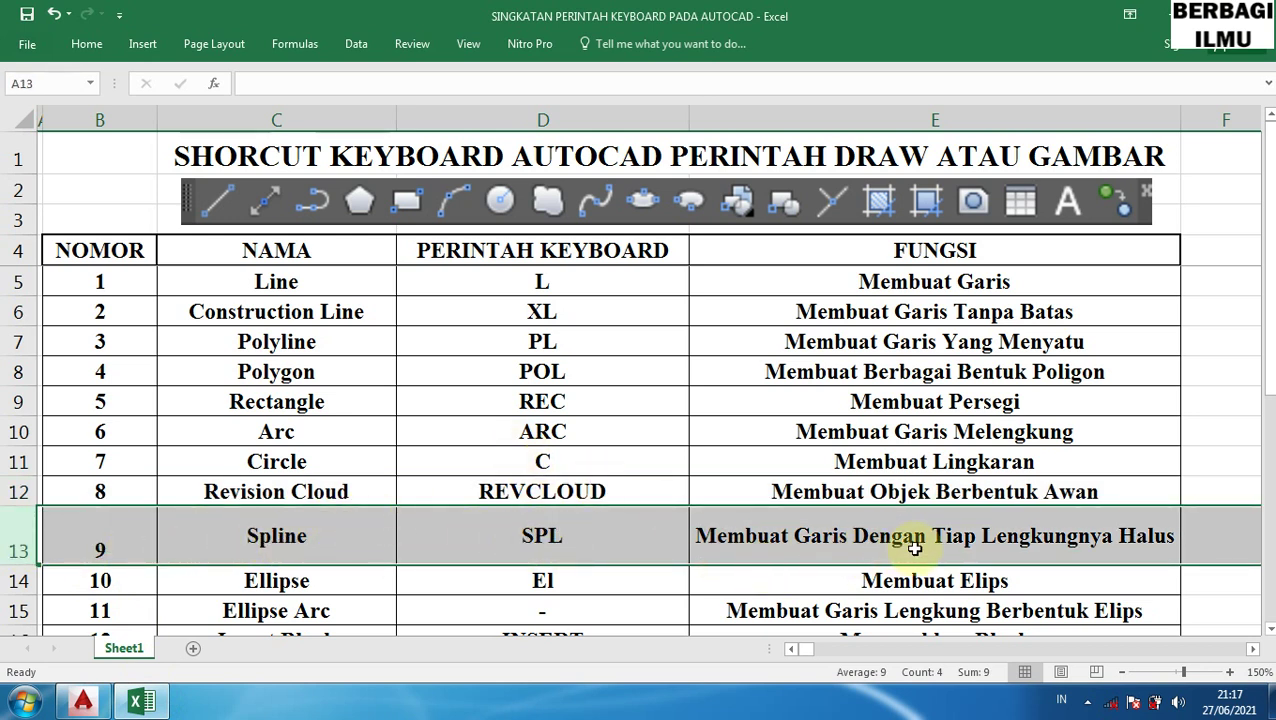
left_click(141, 702)
- Draw an open, wavy spline with SPL through nine points across the drawing, turning Ortho off after the third point
type("SPL")
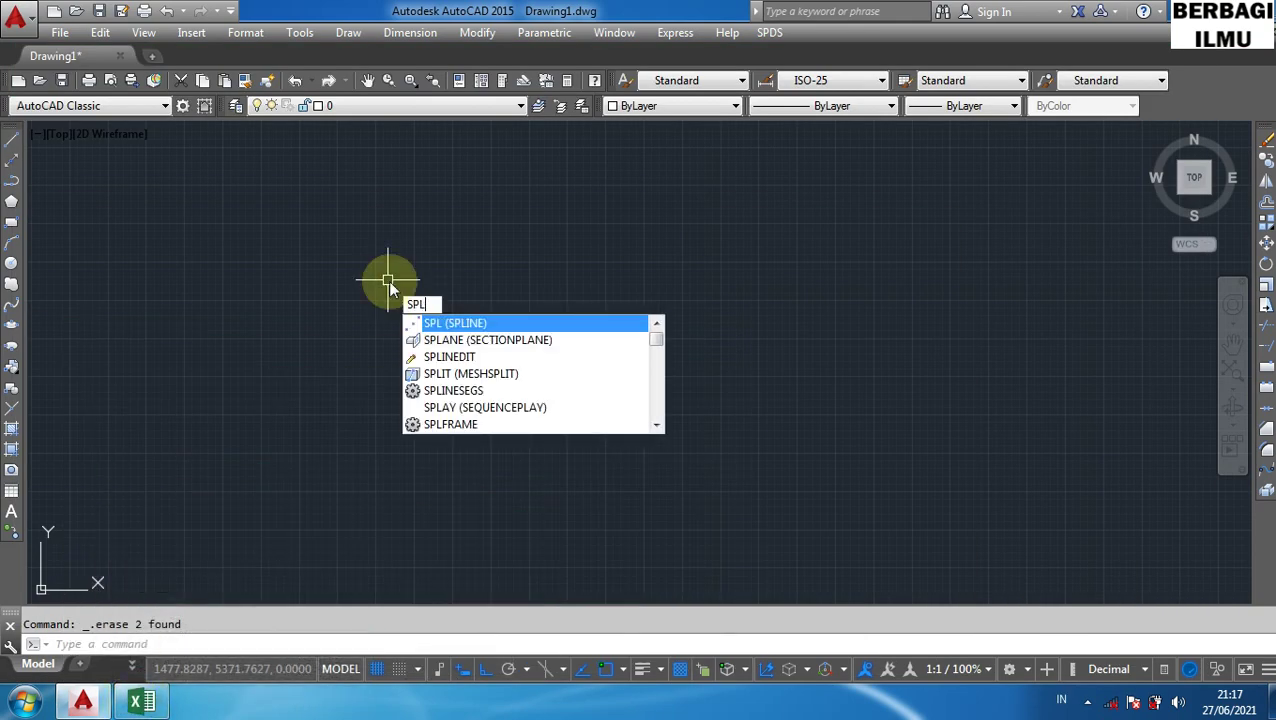
key("Return")
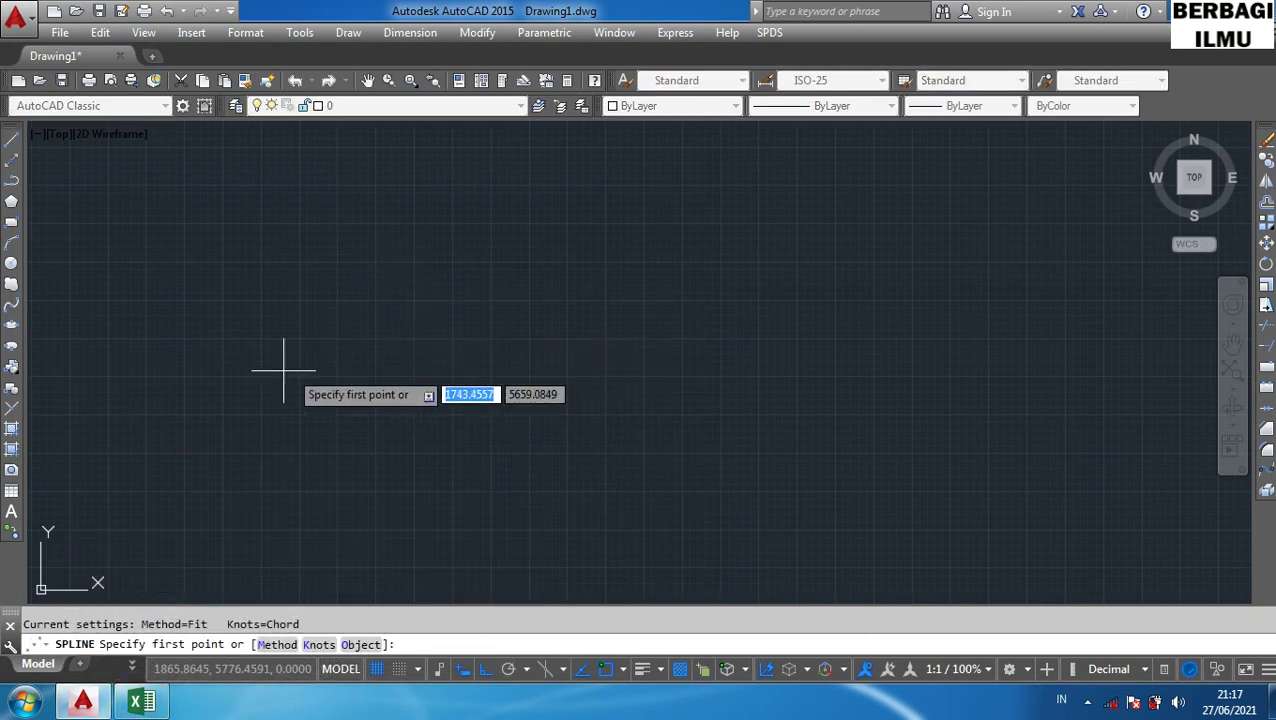
left_click(268, 370)
left_click(271, 281)
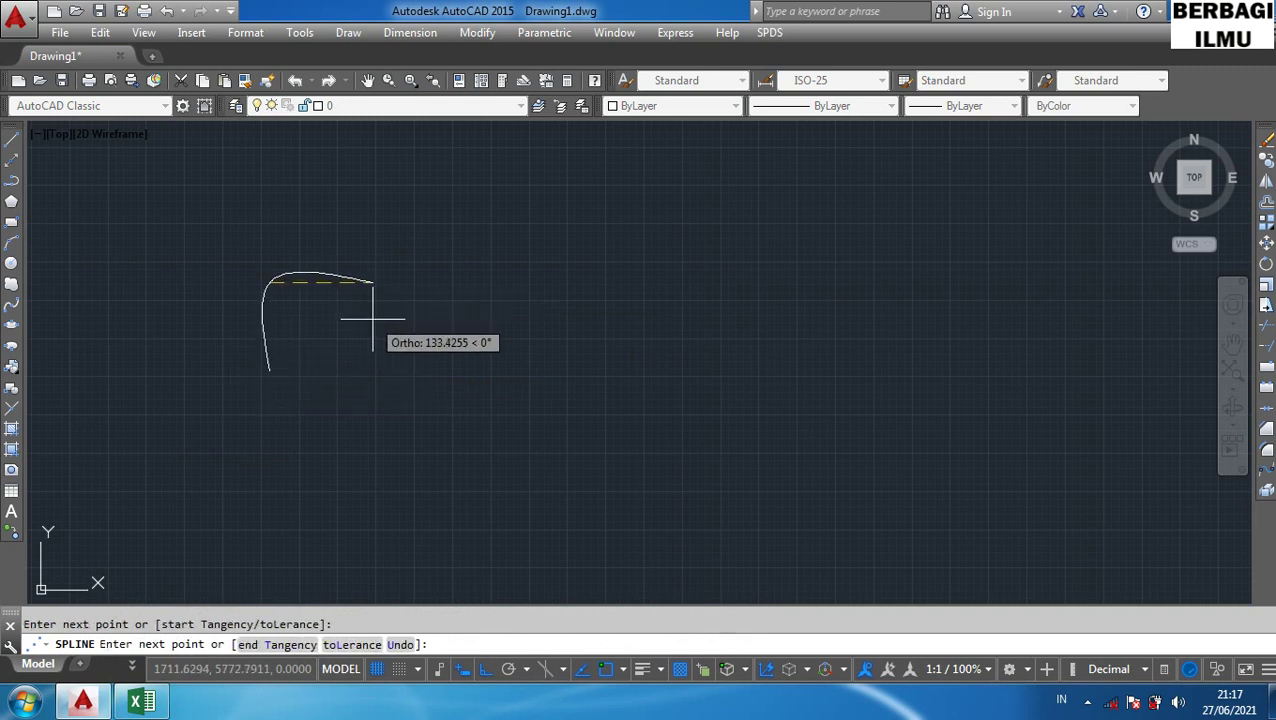
left_click(378, 283)
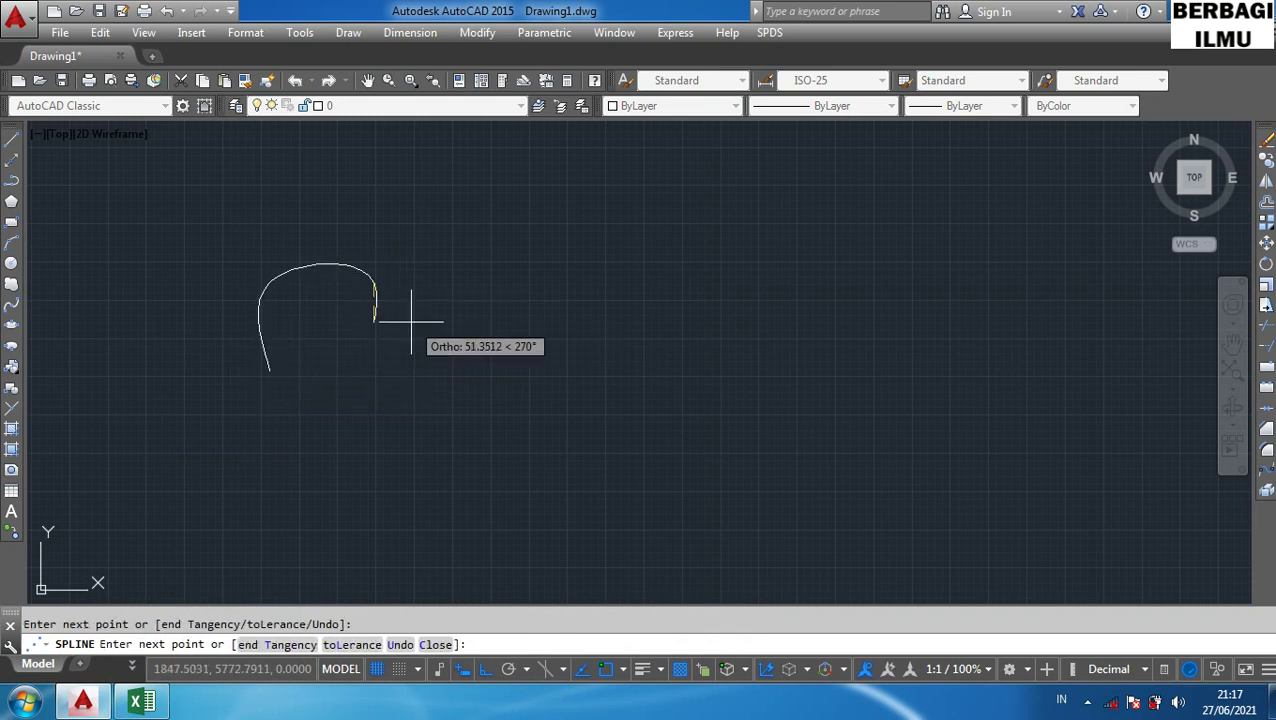
key("F8")
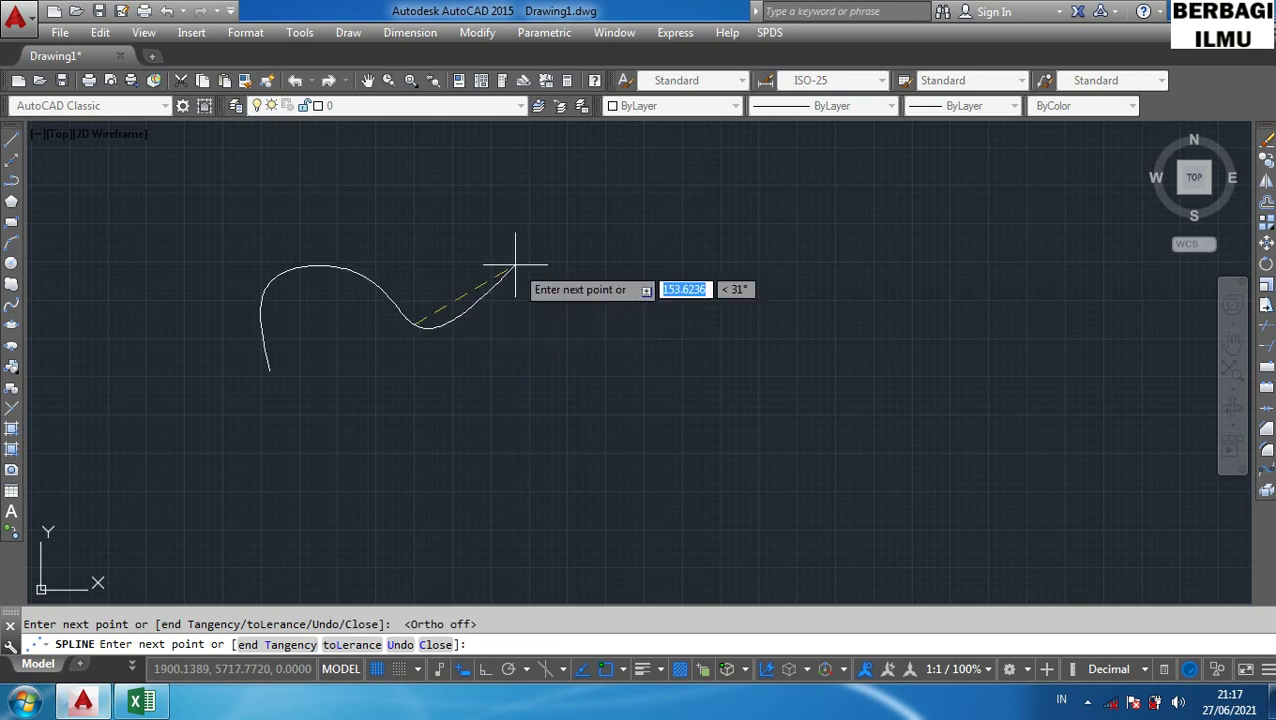
left_click(588, 352)
left_click(681, 386)
left_click(768, 275)
left_click(868, 342)
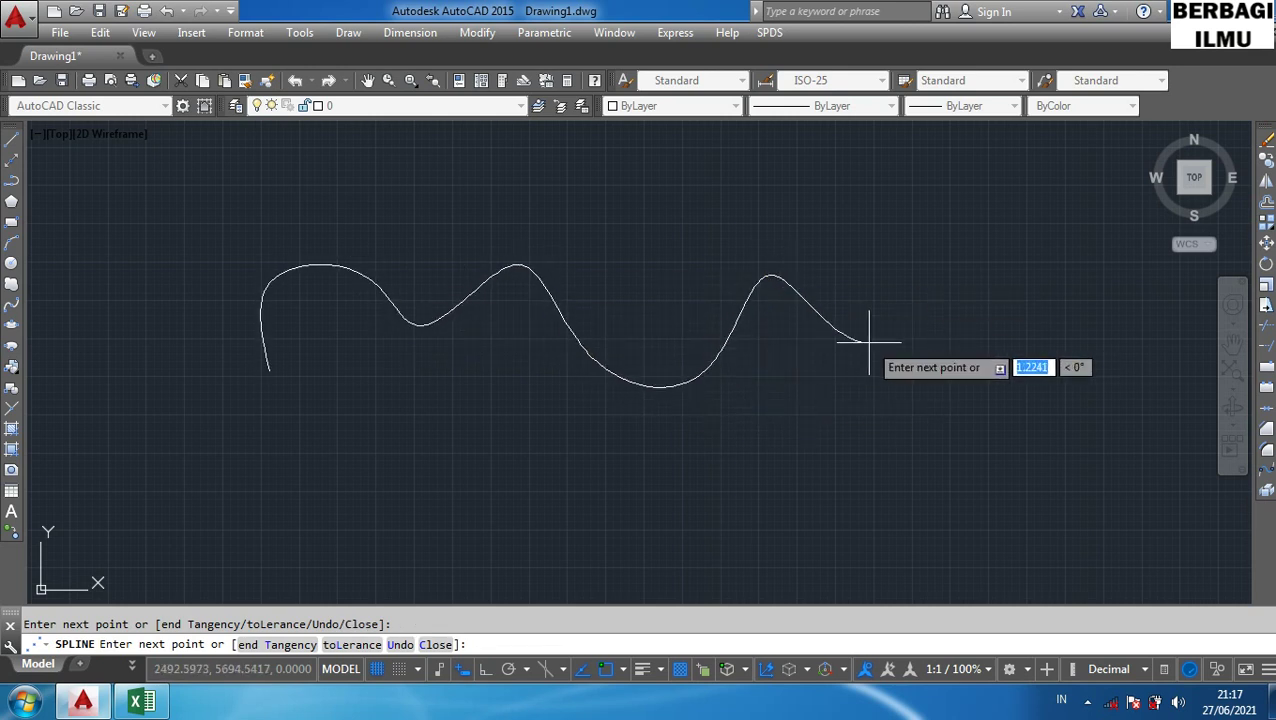
key("Return")
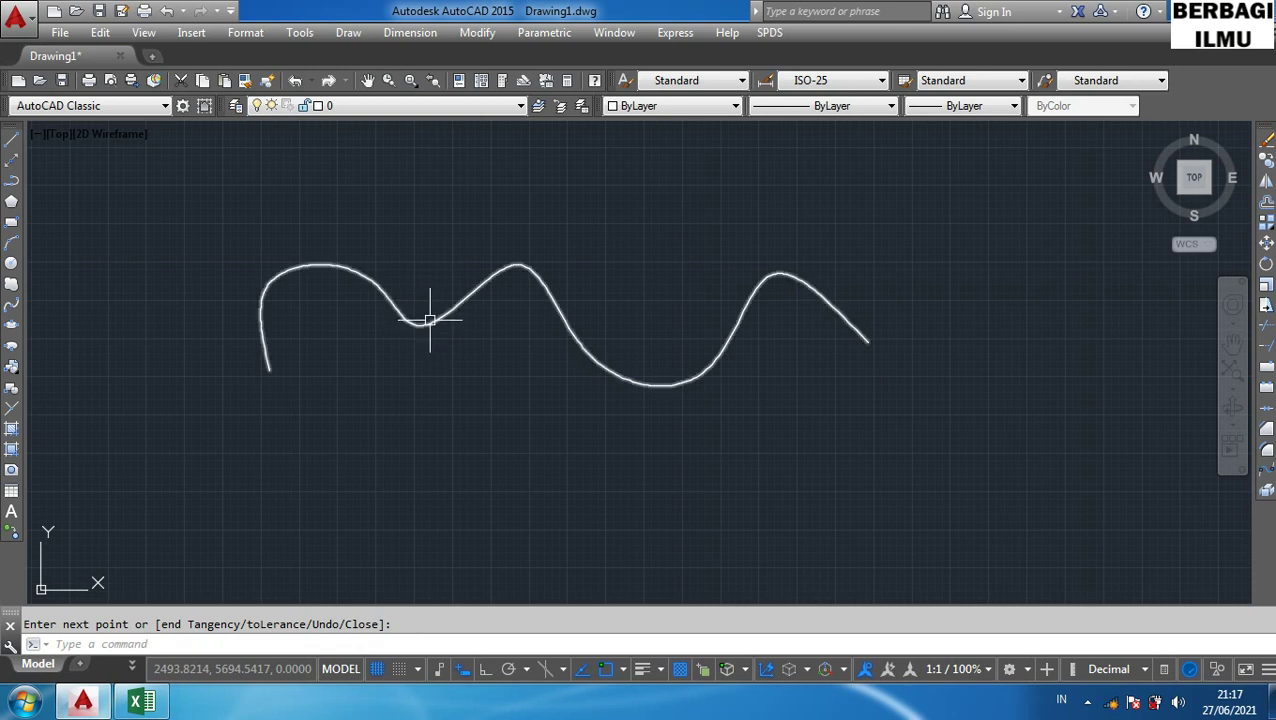
- Select the spline to inspect its fit points, and clear the selection
key("Return")
left_click(266, 287)
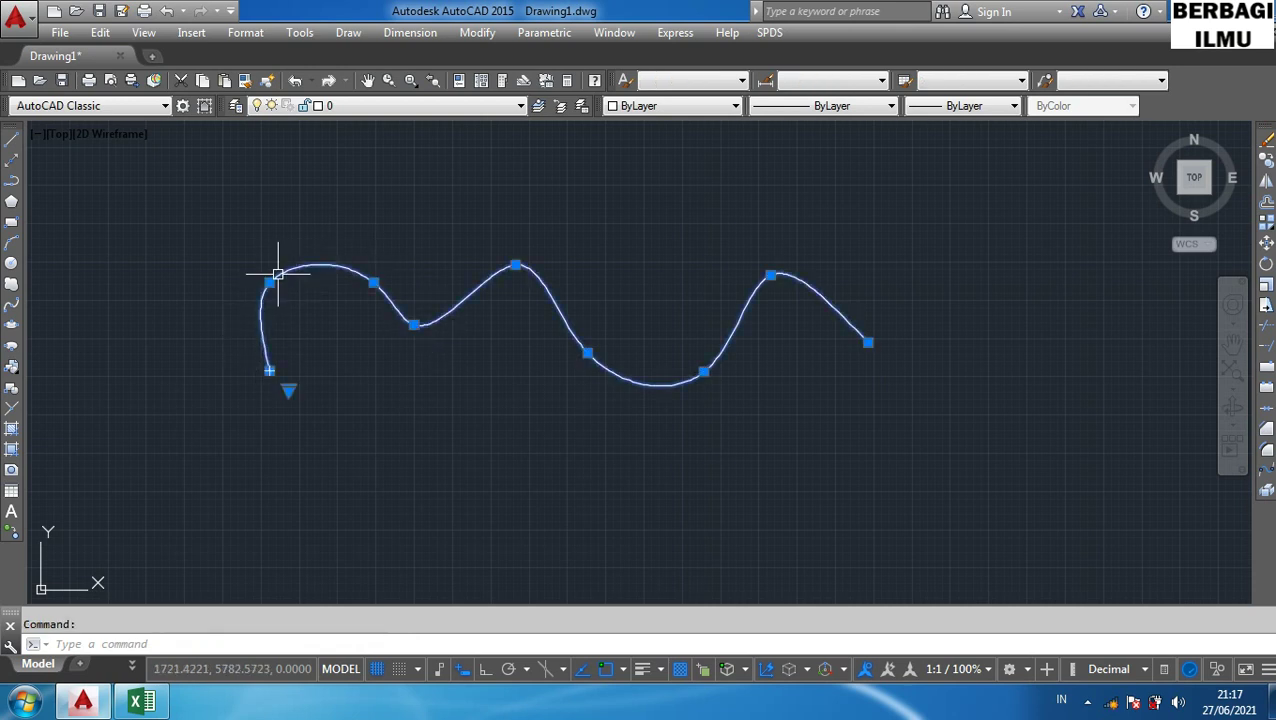
key("Escape")
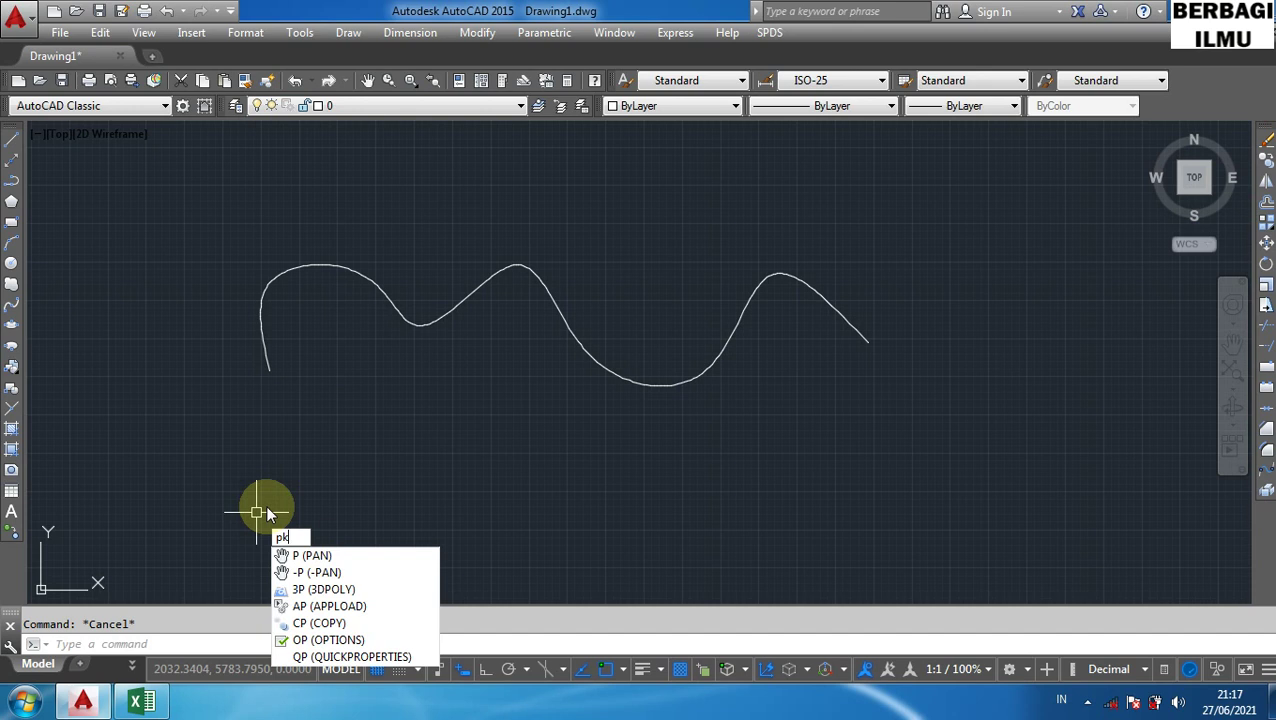
- Draw an open zigzag polyline with seven straight segments below the spline for comparison
key("Return")
left_click(279, 537)
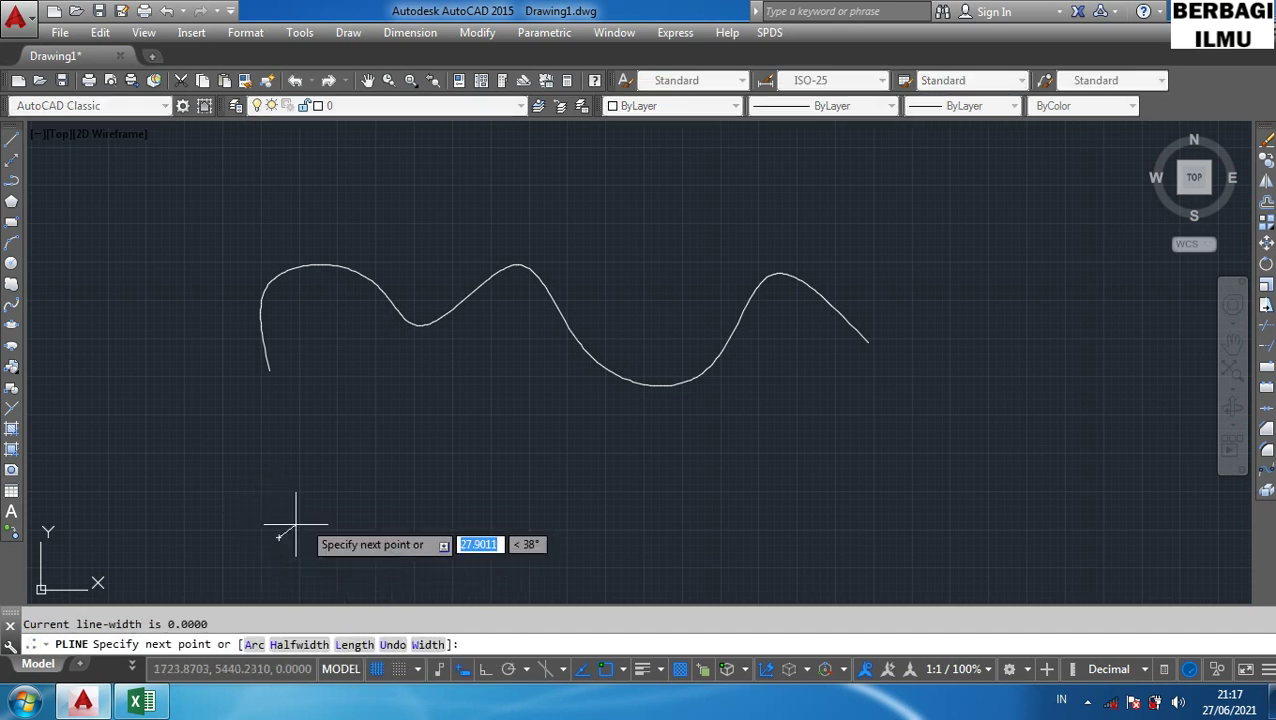
left_click(366, 458)
left_click(435, 501)
left_click(580, 391)
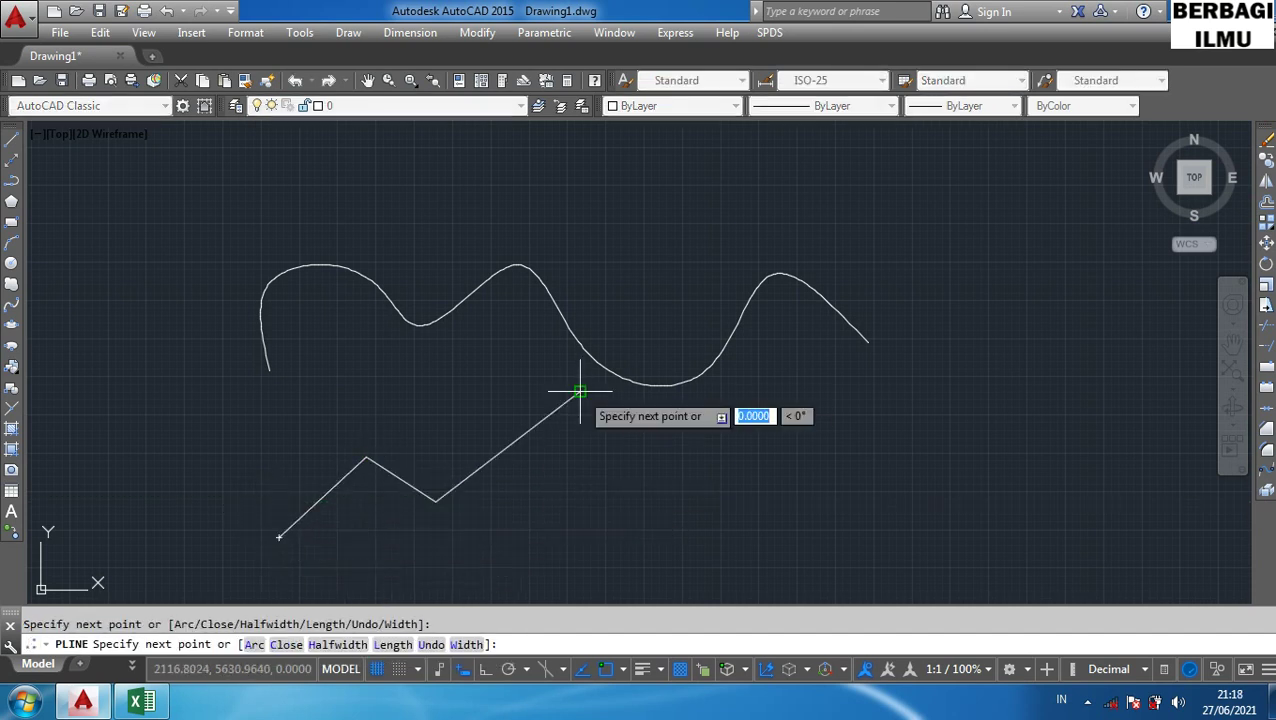
left_click(612, 485)
left_click(724, 424)
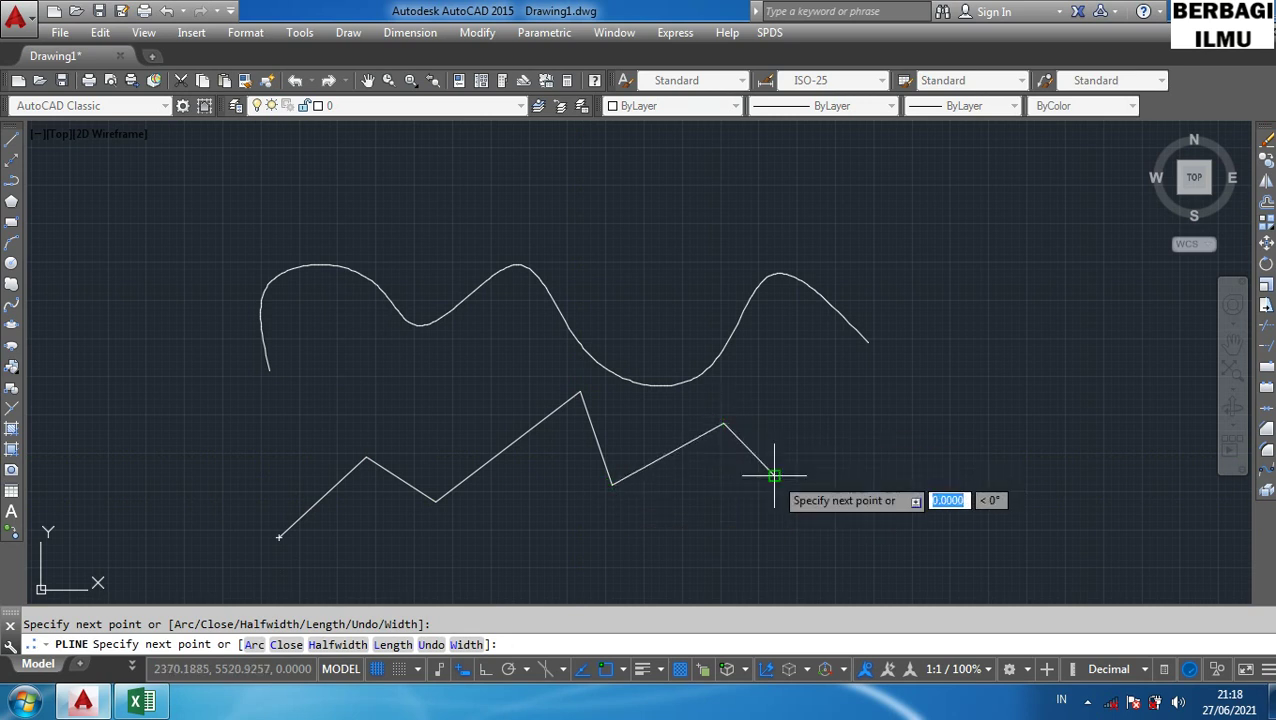
left_click(774, 475)
left_click(894, 437)
key("Escape")
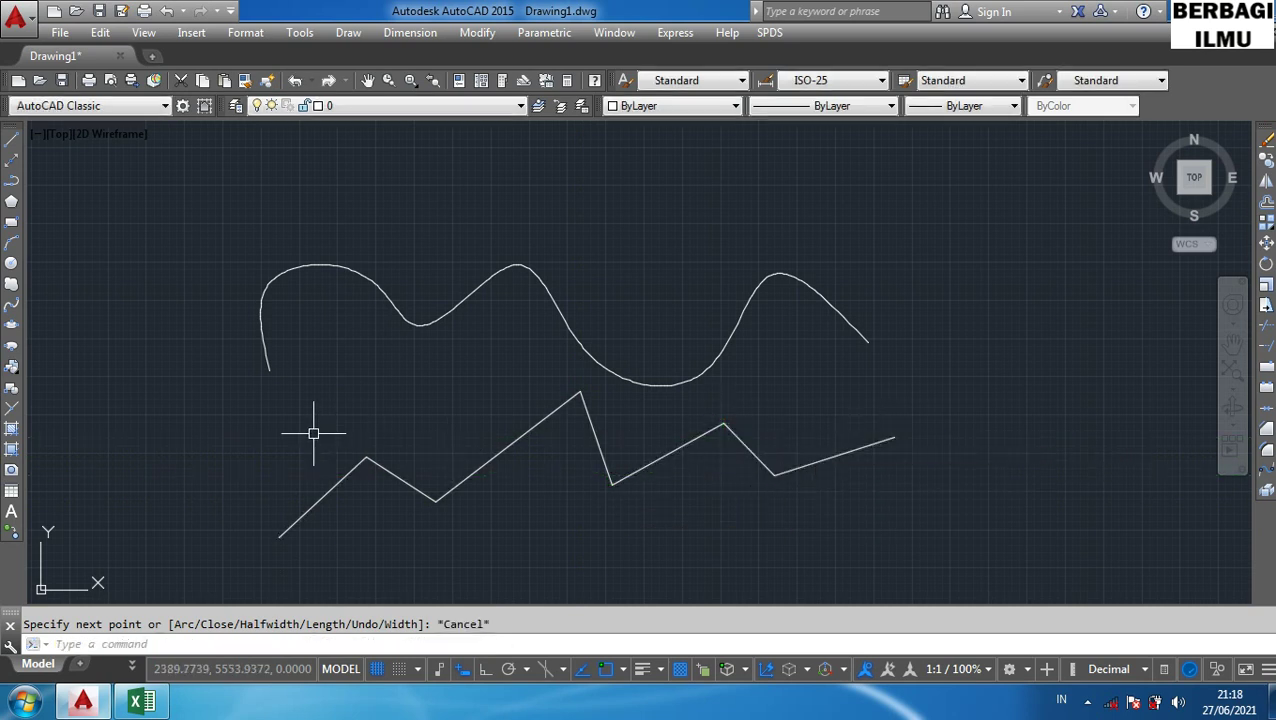
- Select the zigzag polyline and the spline in turn to compare their grips, clearing each selection
left_click(366, 457)
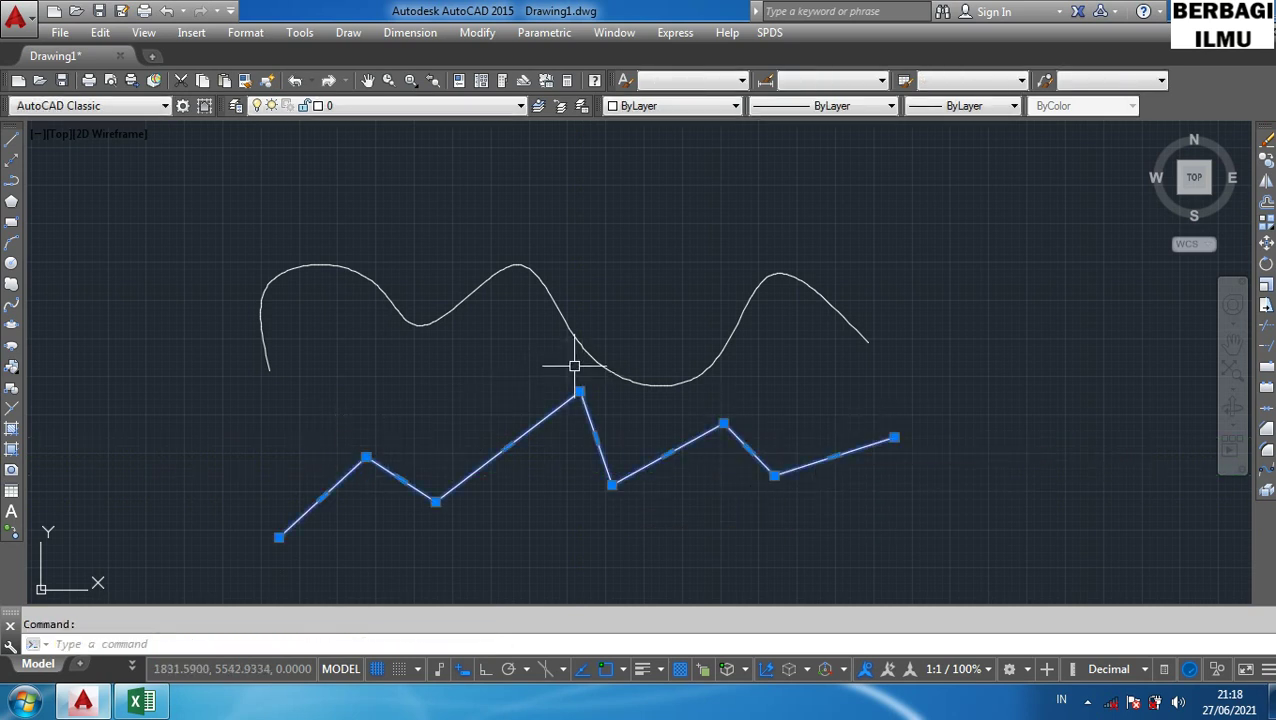
key("Escape")
left_click(534, 266)
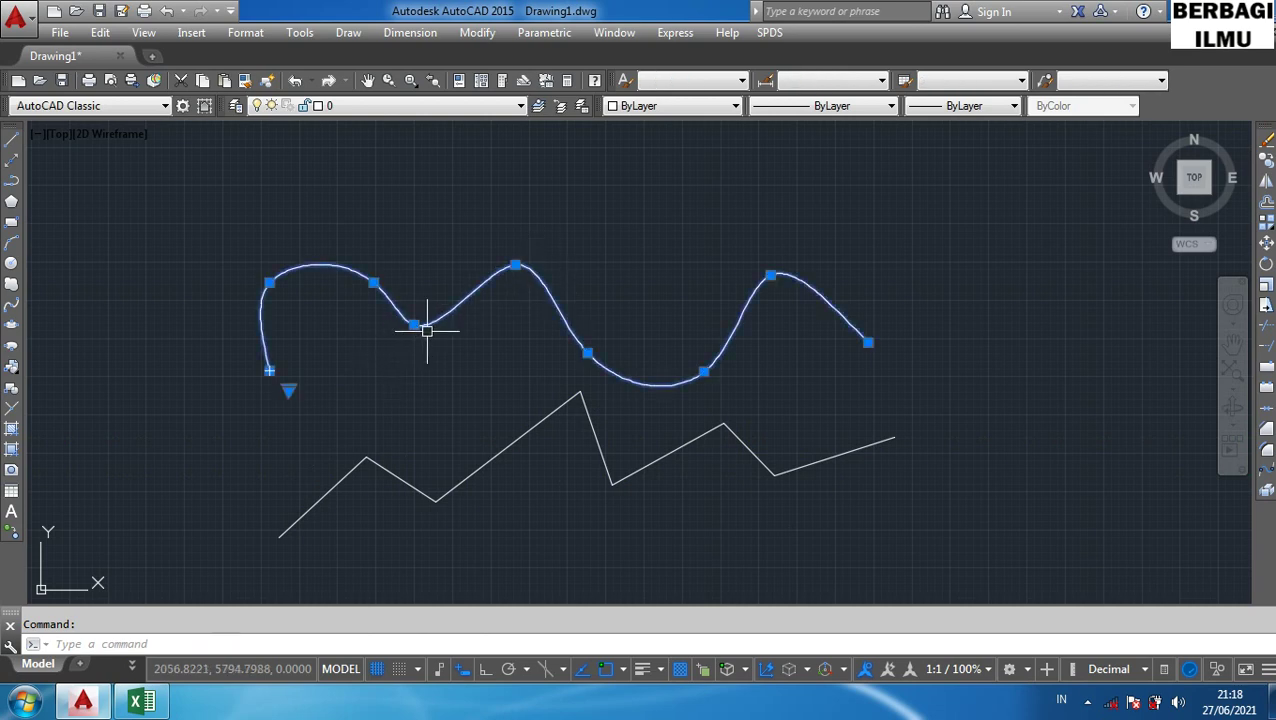
key("Escape")
- Erase the spline and the zigzag polyline together
left_click(937, 567)
left_click(137, 230)
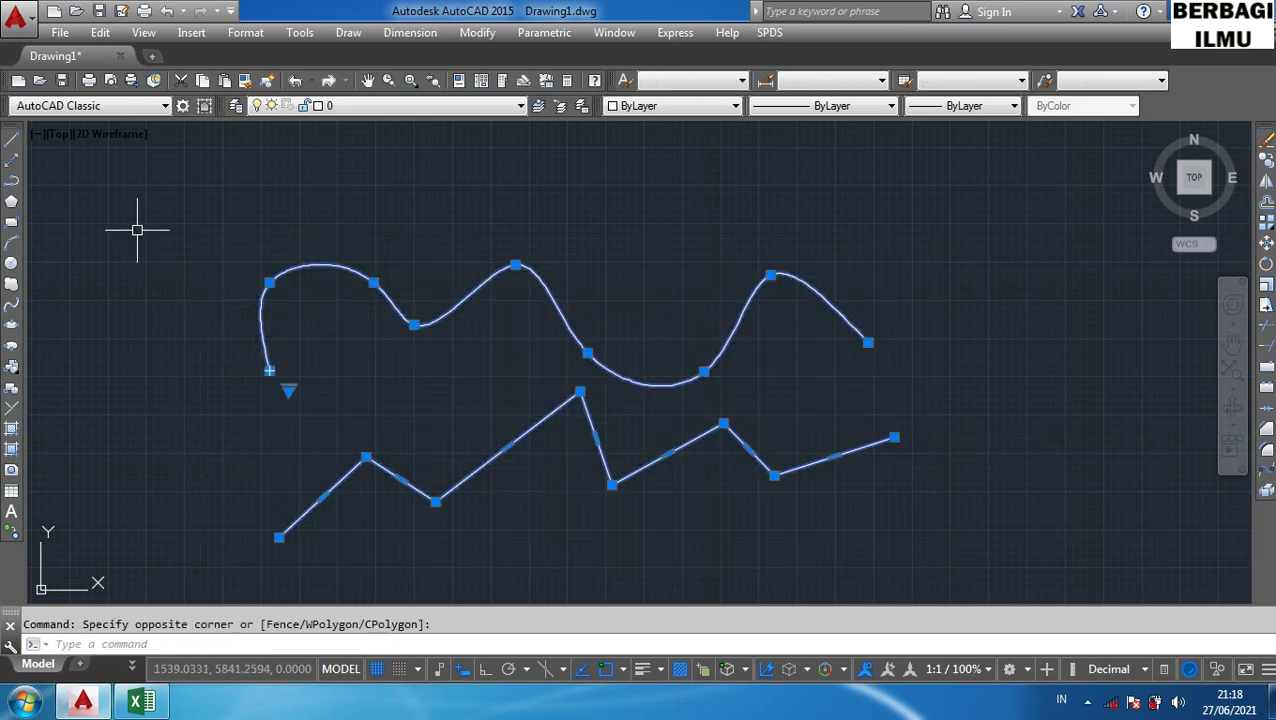
key("Delete")
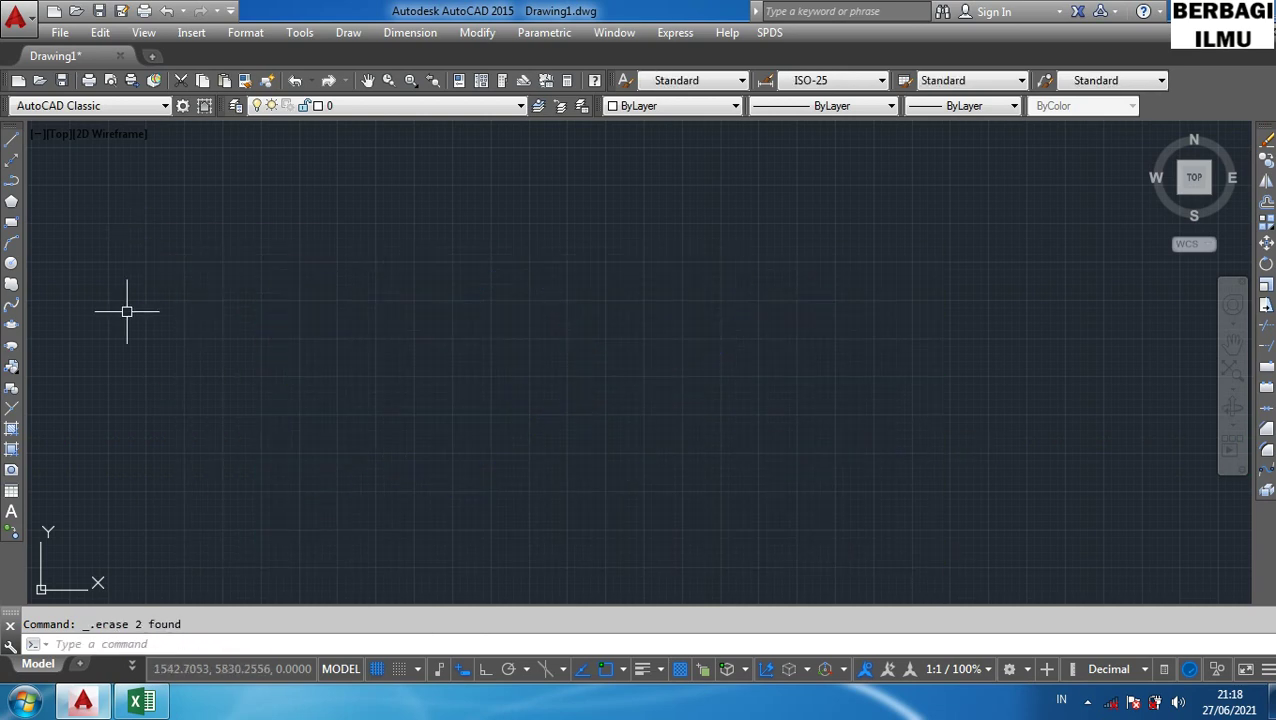
- Highlight the whole Ellipse row in the Excel shortcut table, and switch back to AutoCAD
left_click(146, 698)
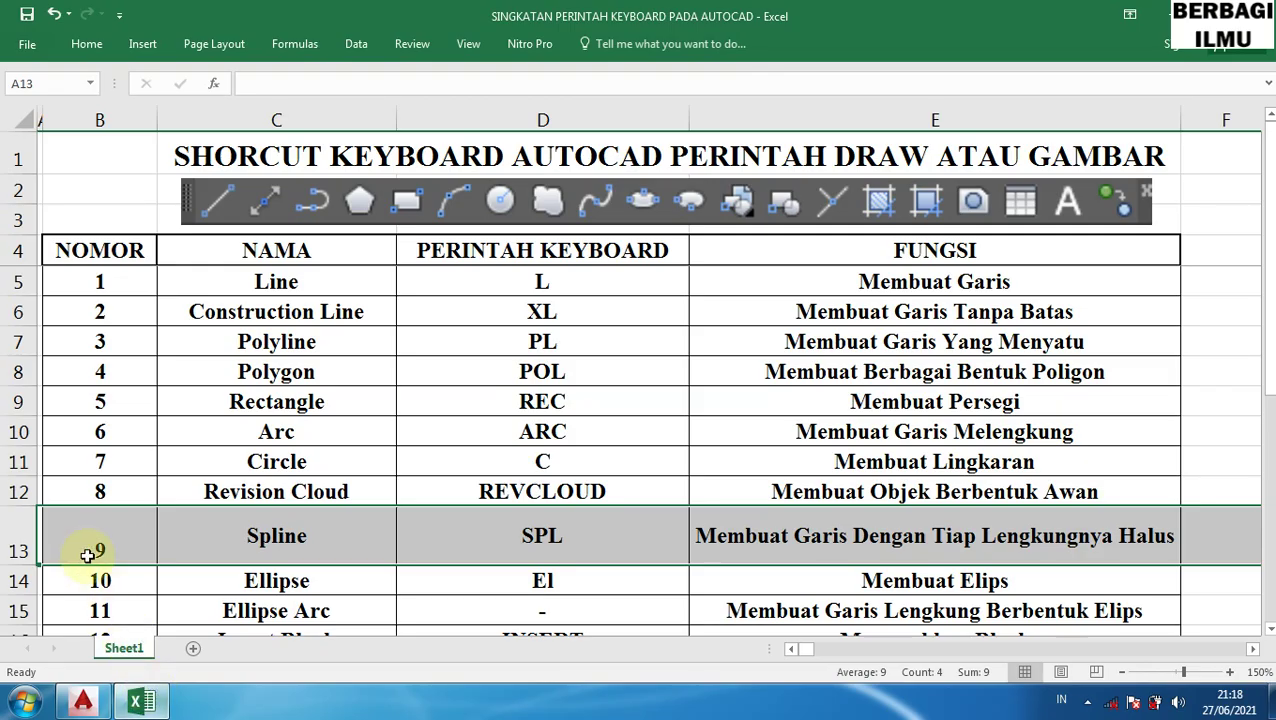
left_click(10, 580)
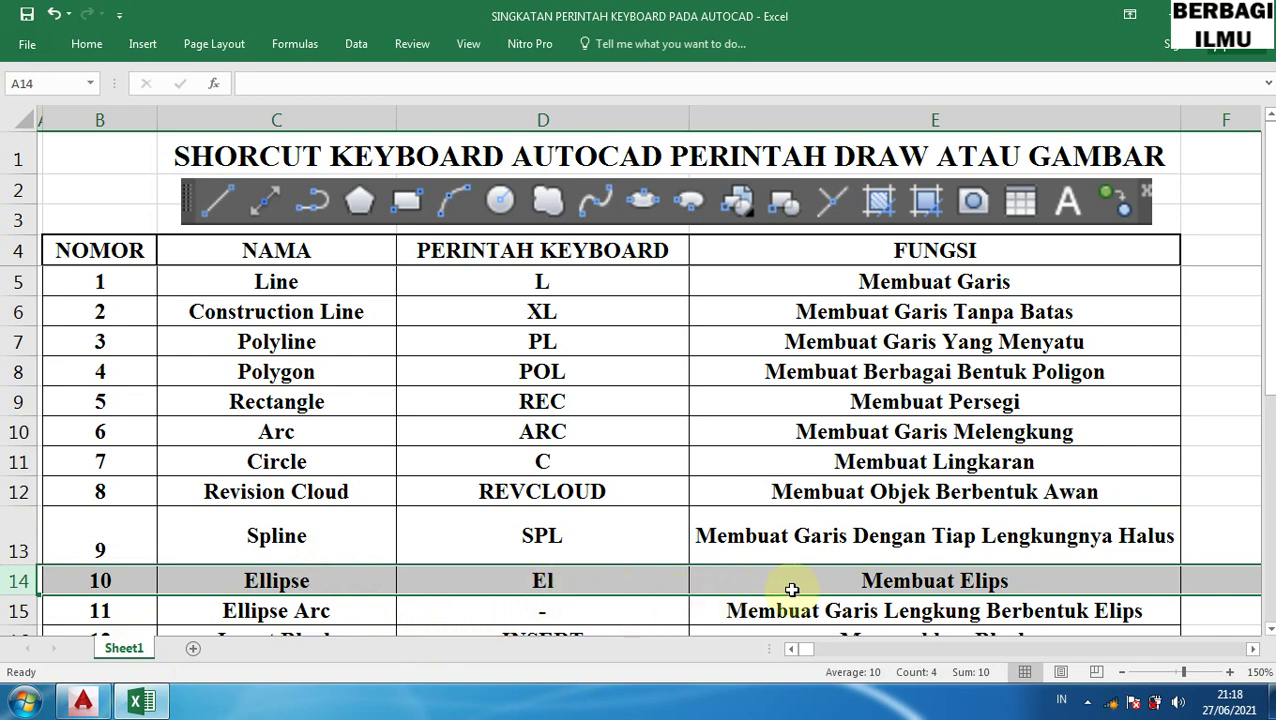
left_click(138, 705)
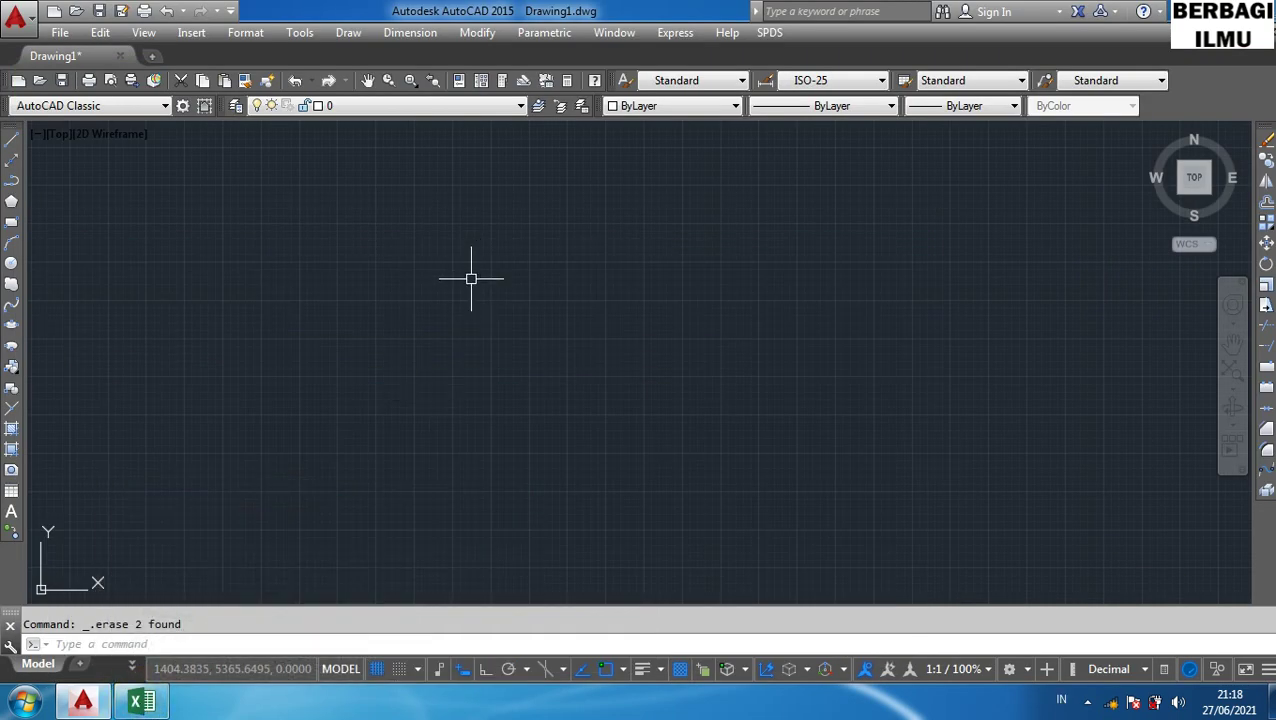
- Draw a tilted ellipse with EL from two axis endpoints and a distance to the other axis, with its long axis rising toward the upper right
type("el")
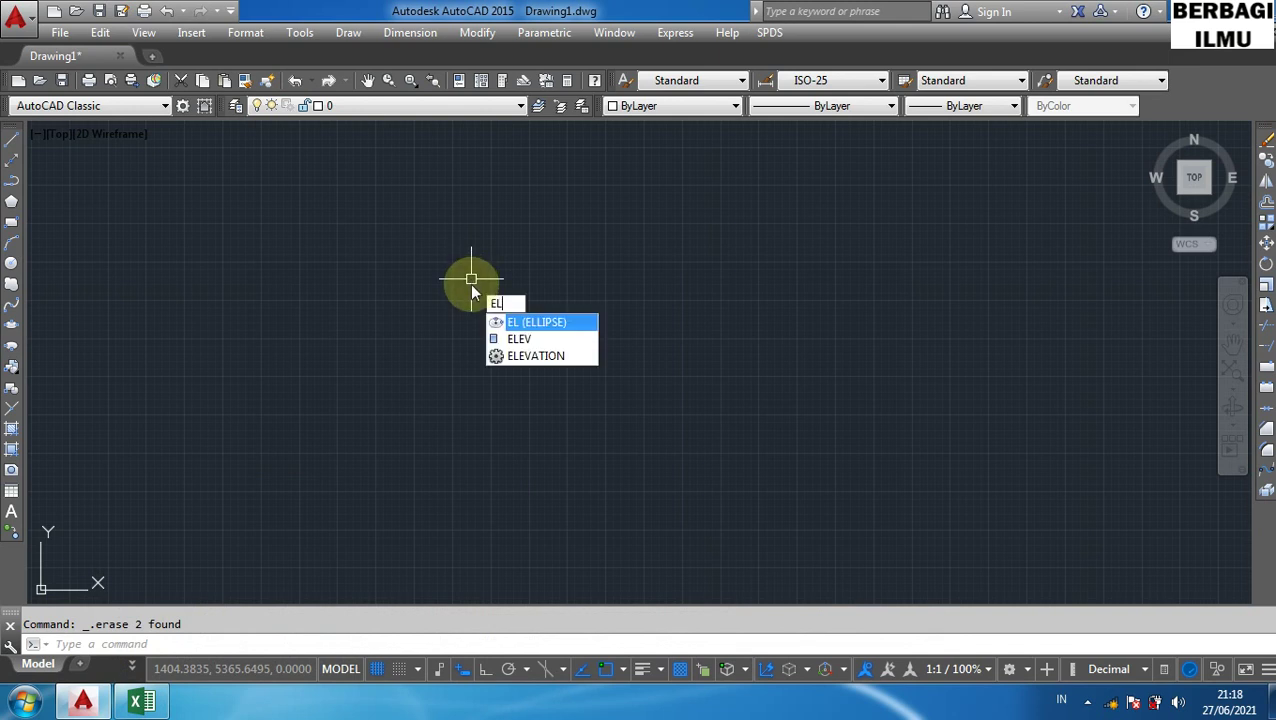
key("Return")
left_click(471, 283)
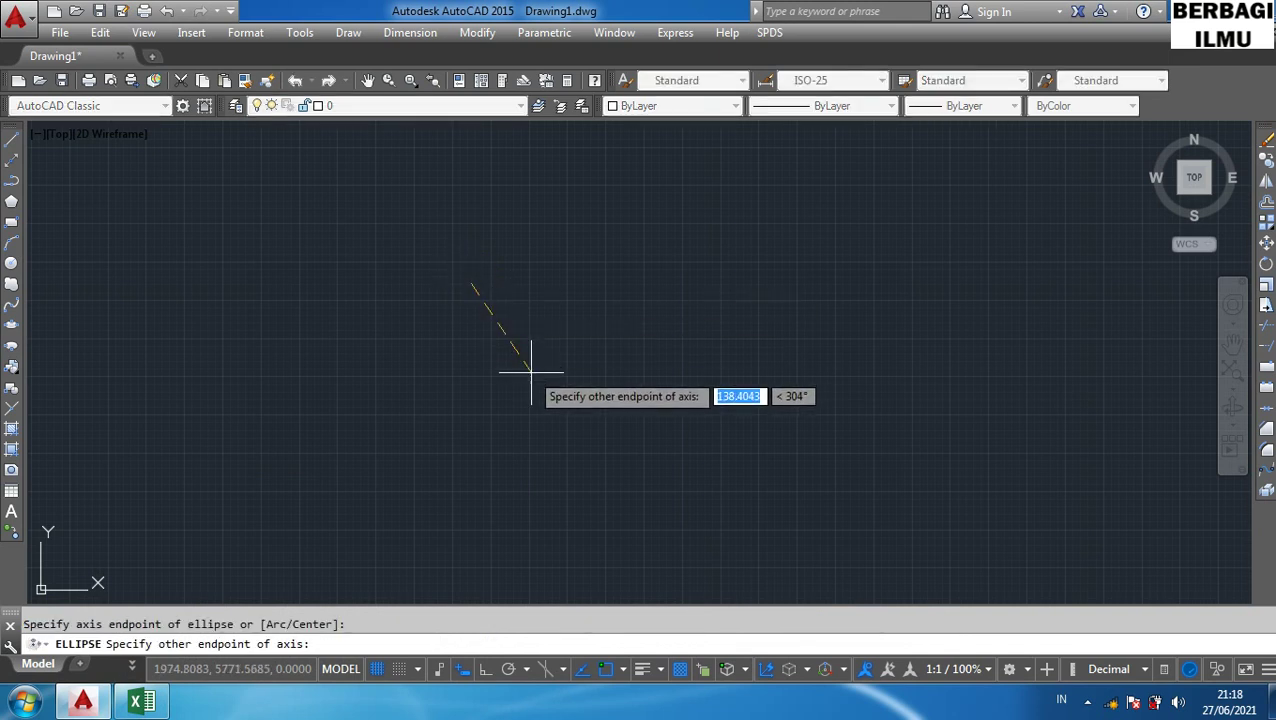
left_click(527, 392)
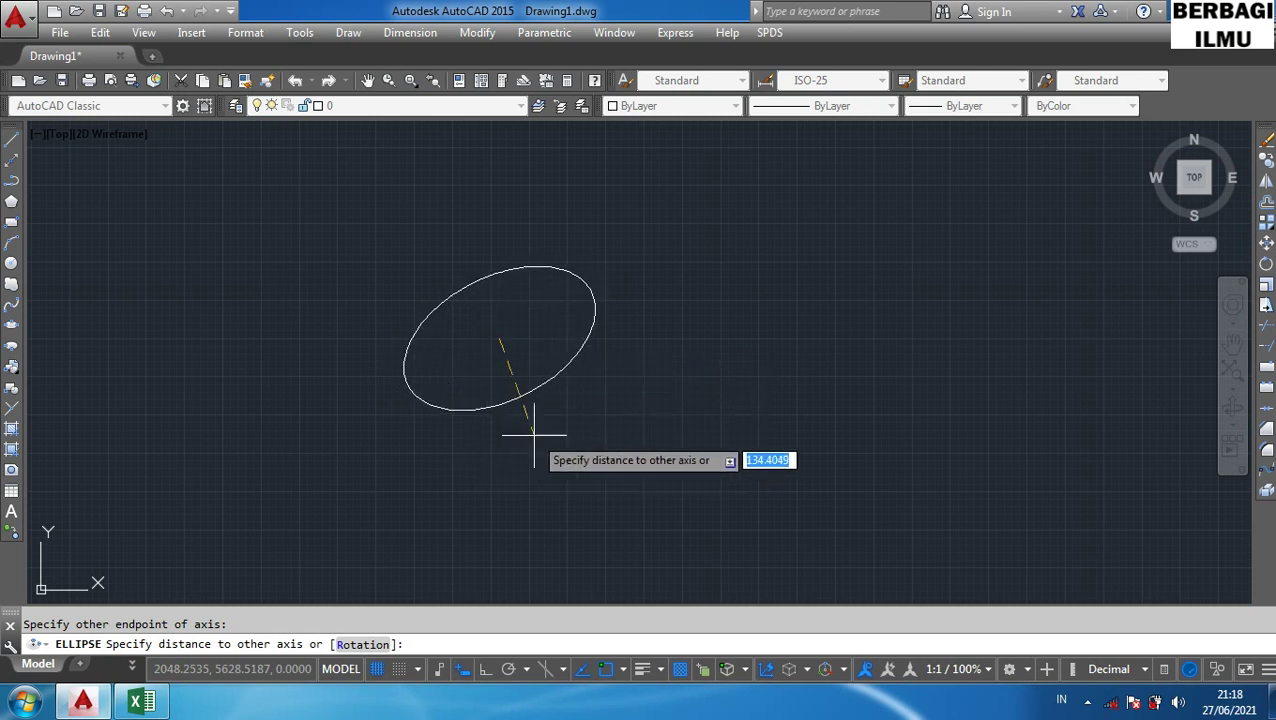
left_click(604, 272)
scroll(519, 355, "up", 2)
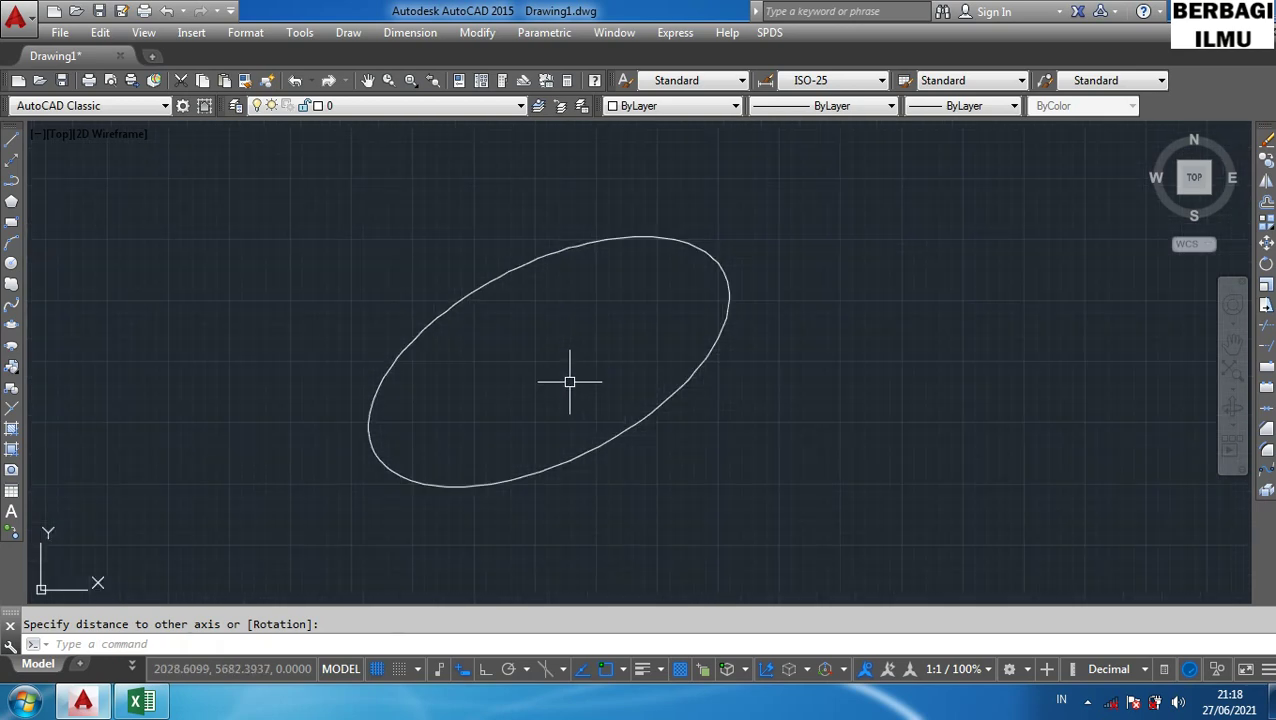
- Erase the tilted ellipse from the drawing
left_click(706, 513)
left_click(544, 401)
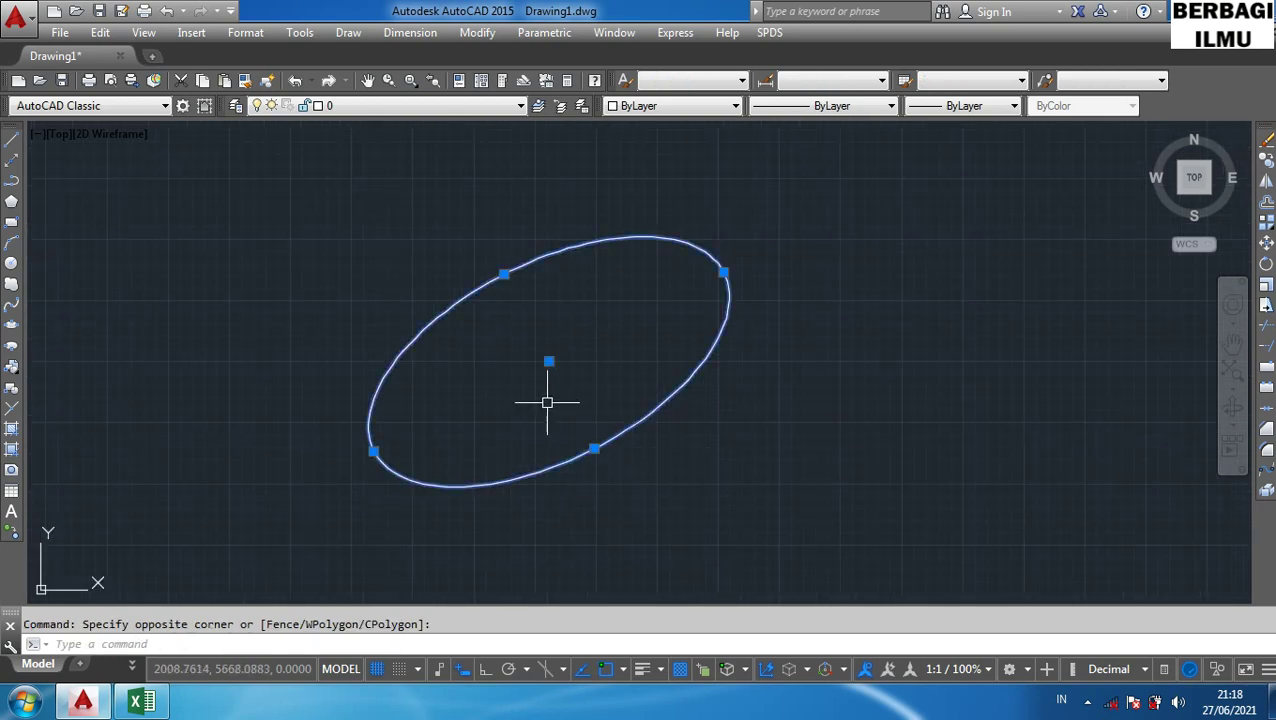
key("Delete")
- Highlight the whole Ellipse Arc row in the Excel shortcut table, and switch back to AutoCAD
left_click(141, 701)
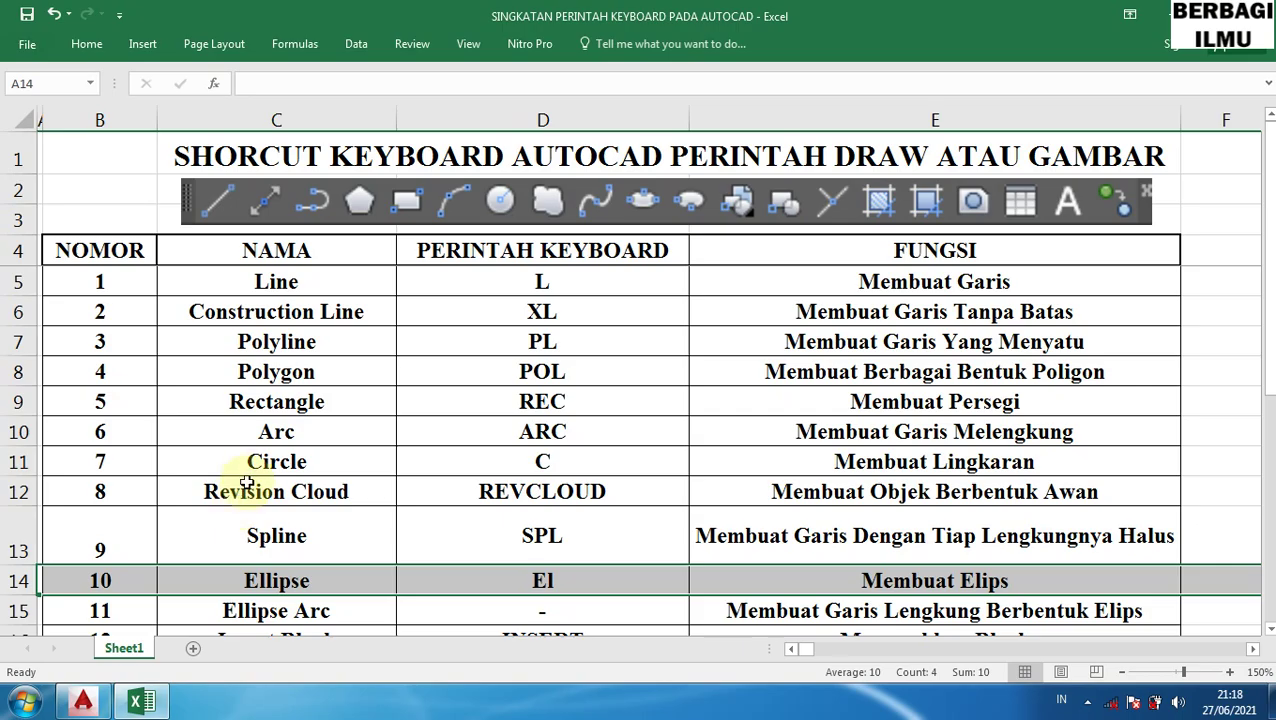
left_click(19, 611)
scroll(246, 450, "down", 1)
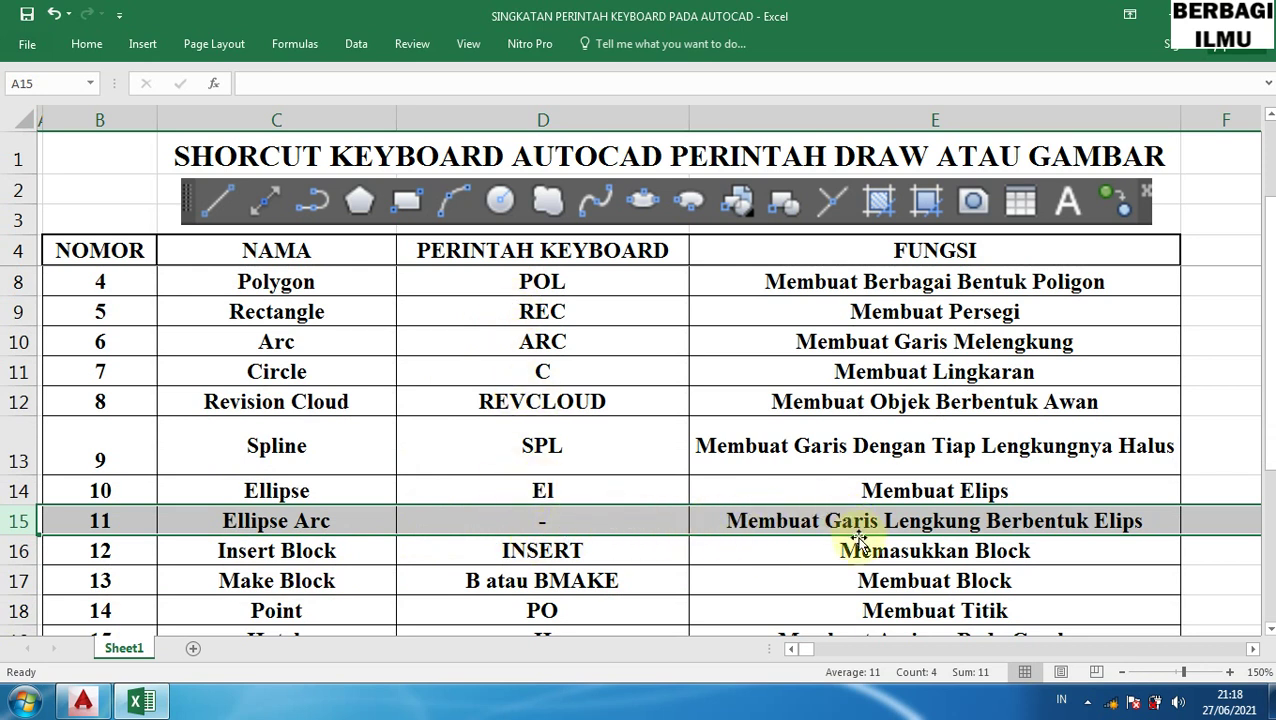
left_click(83, 701)
type("E")
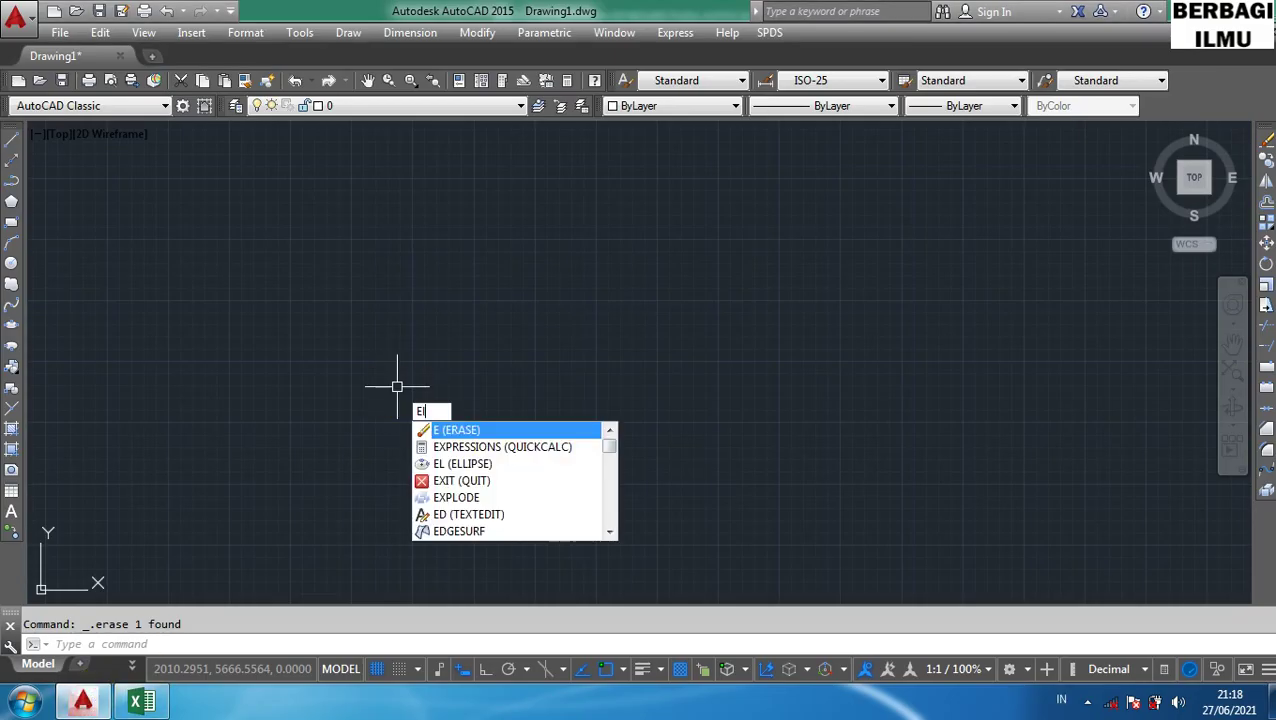
type("LLIPd")
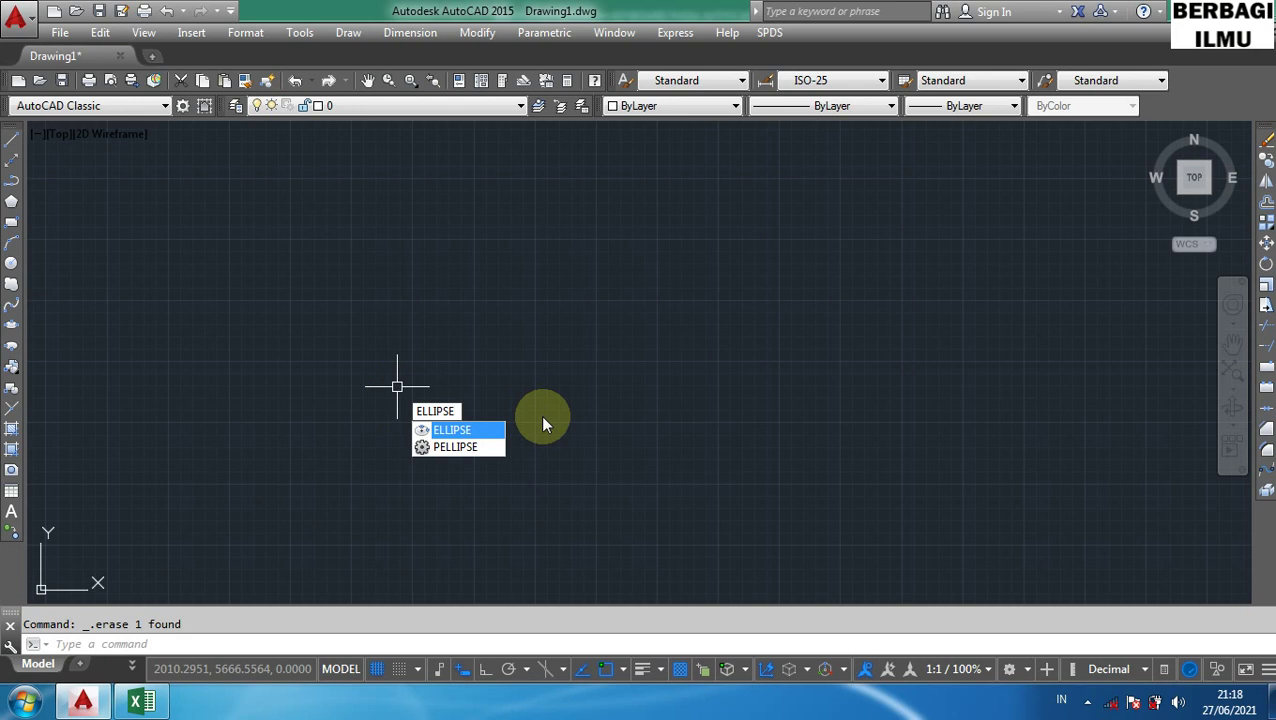
type("ar")
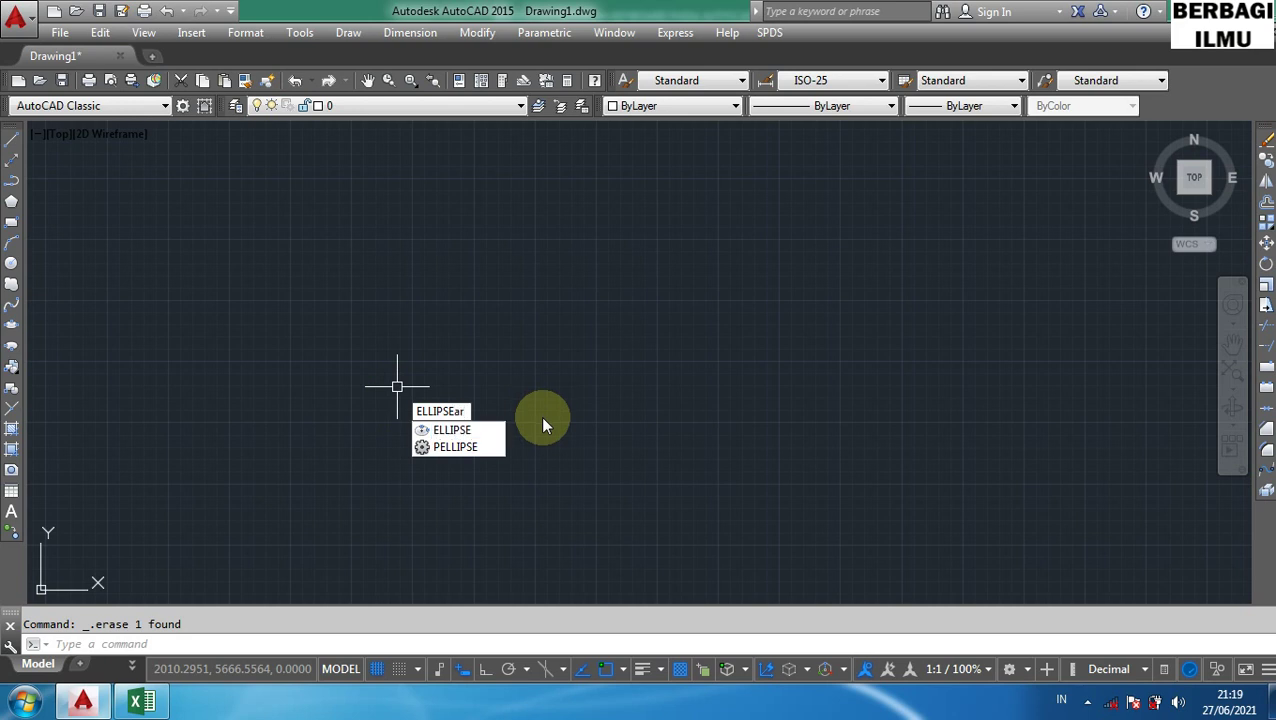
type("ch")
key("BackSpace")
key("BackSpace")
key("BackSpace")
key("BackSpace")
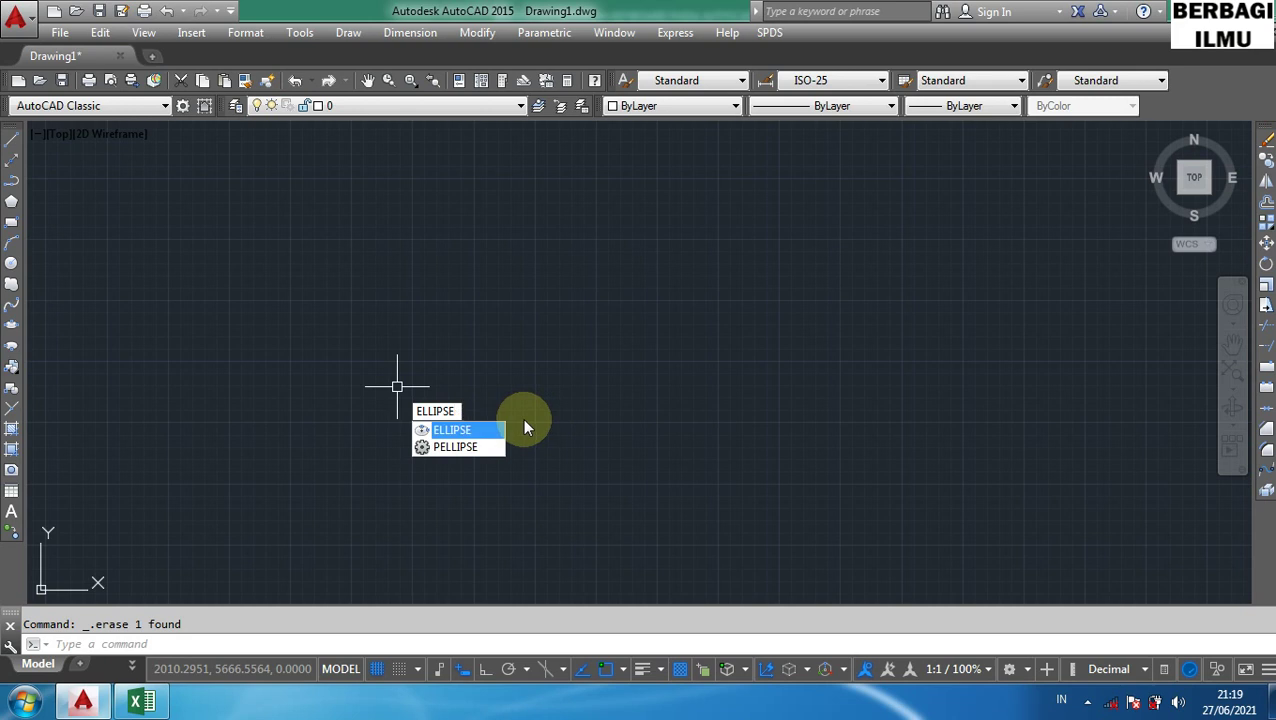
key("Return")
key("Escape")
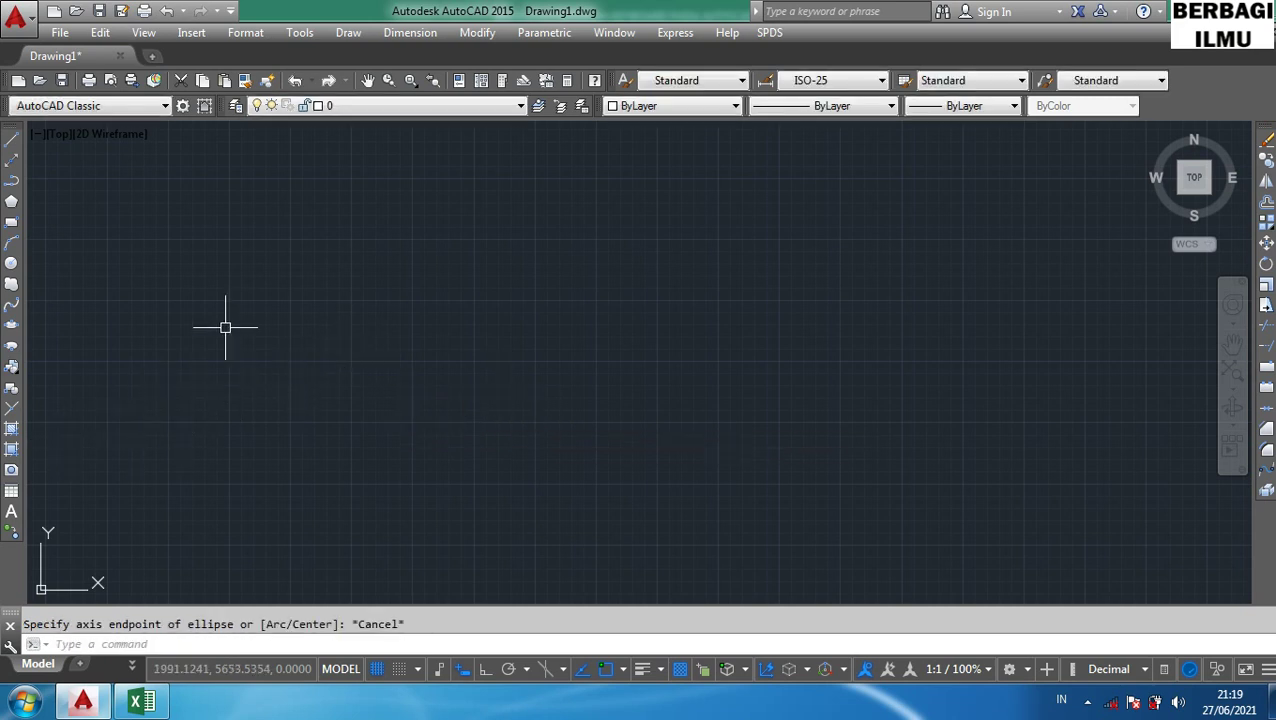
- Draw an elliptical arc from two axis endpoints with a half-axis about 28 units long, a distance to the other axis, and start and end angles
left_click(12, 348)
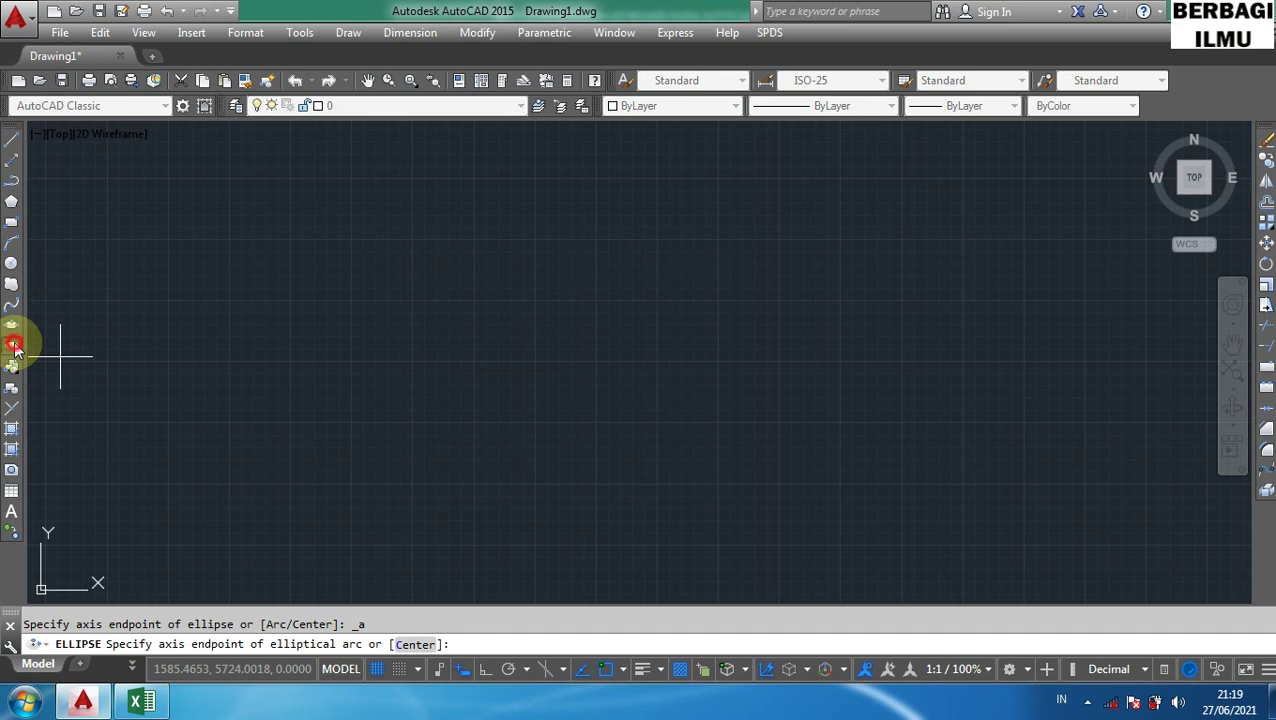
left_click(432, 328)
left_click(465, 387)
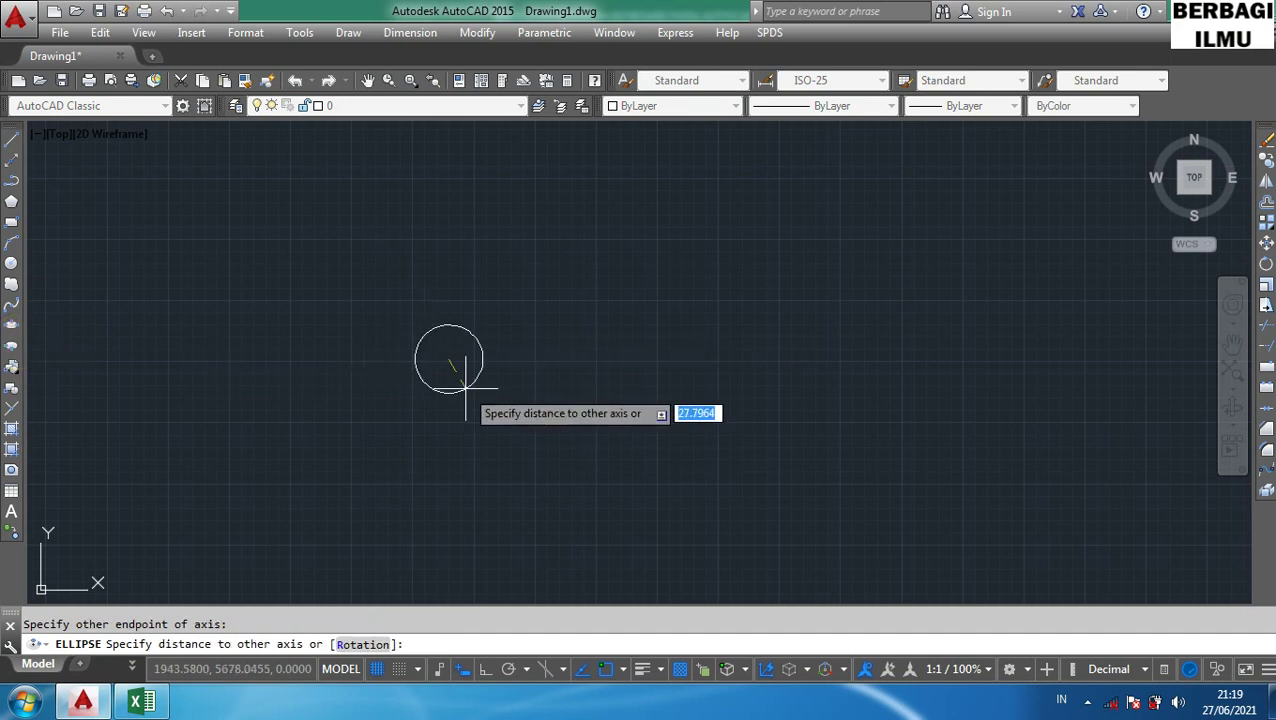
left_click(522, 400)
left_click(555, 360)
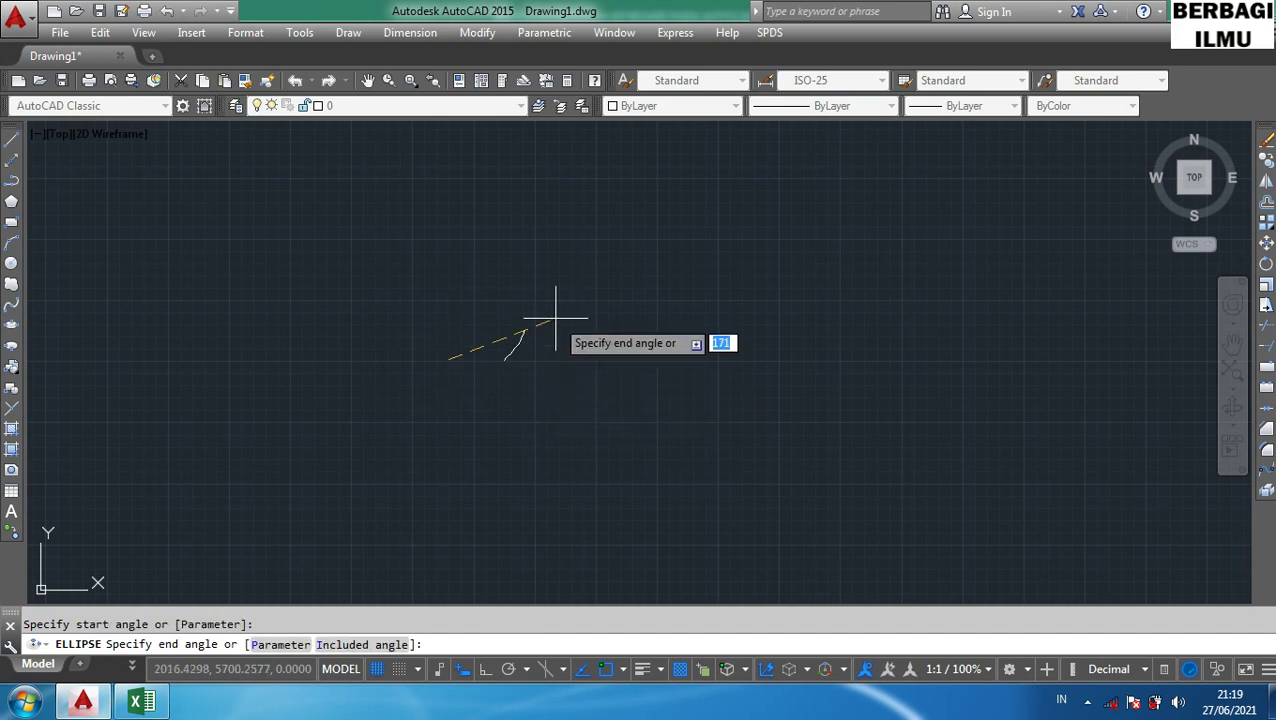
left_click(465, 237)
scroll(507, 345, "up", 4)
scroll(507, 345, "up", 2)
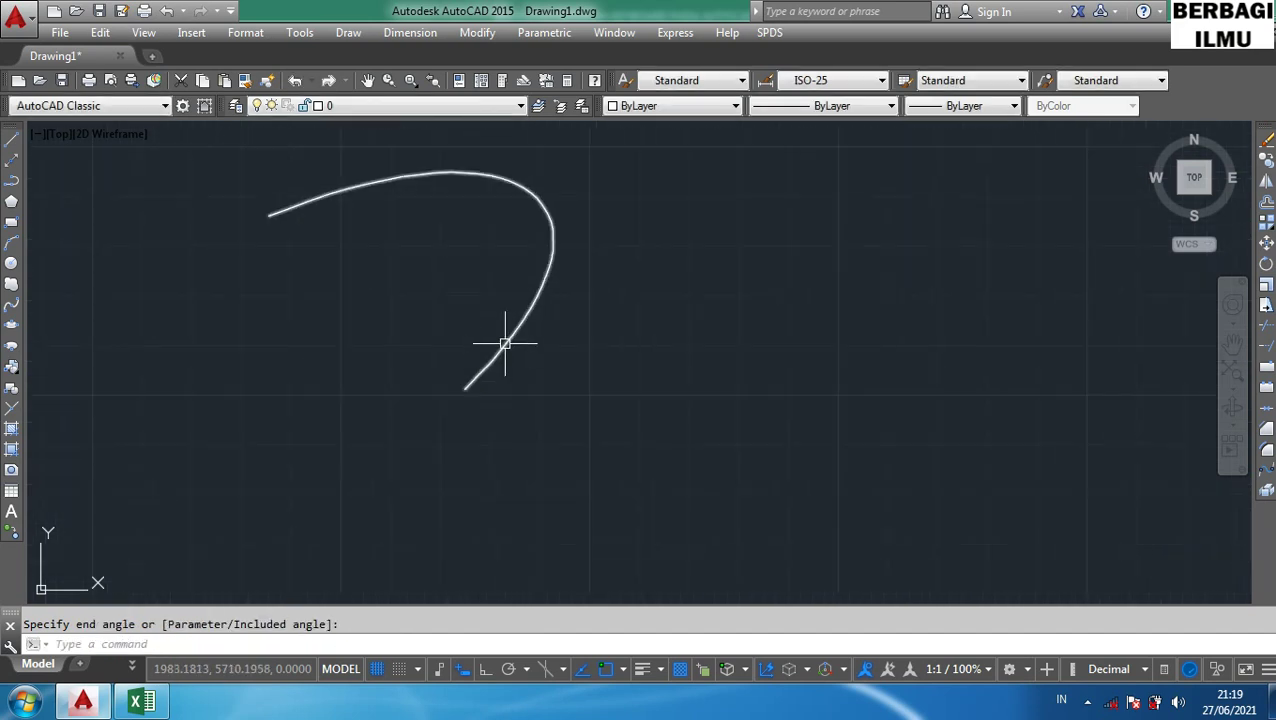
- Erase the elliptical arc from the drawing
middle_click_drag(624, 415, 639, 519)
left_click(645, 508)
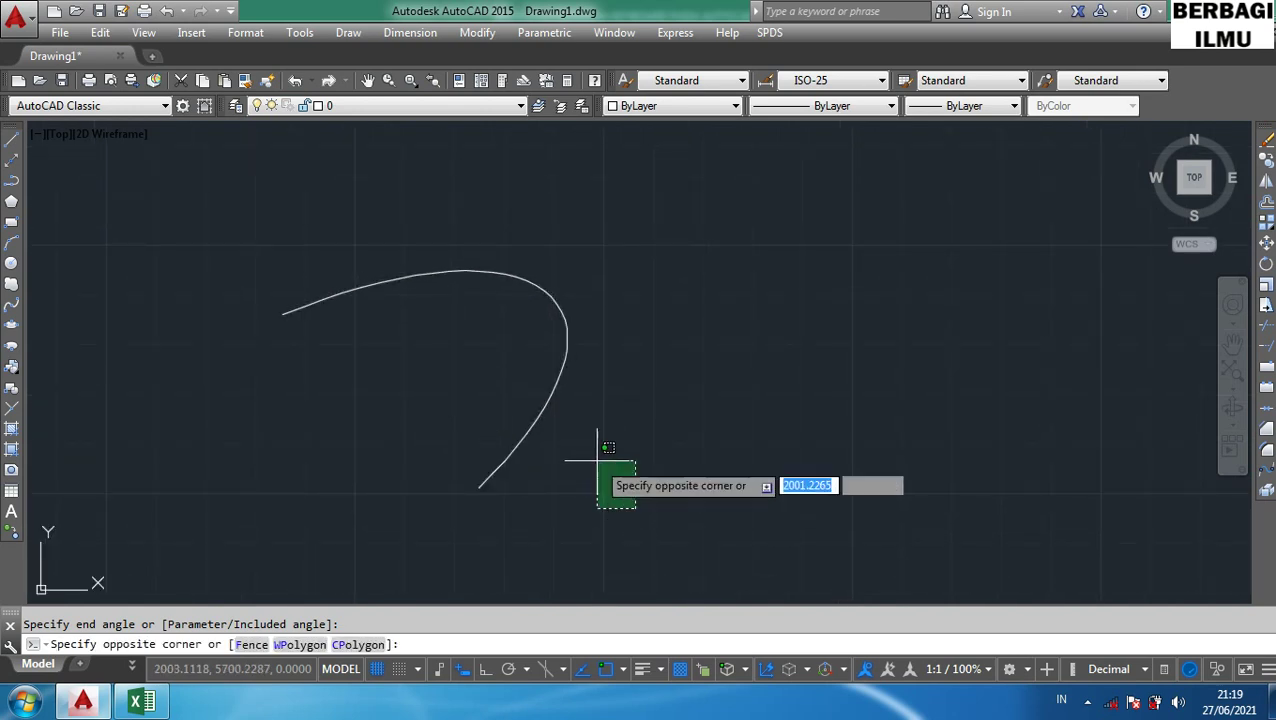
left_click(476, 361)
key("Delete")
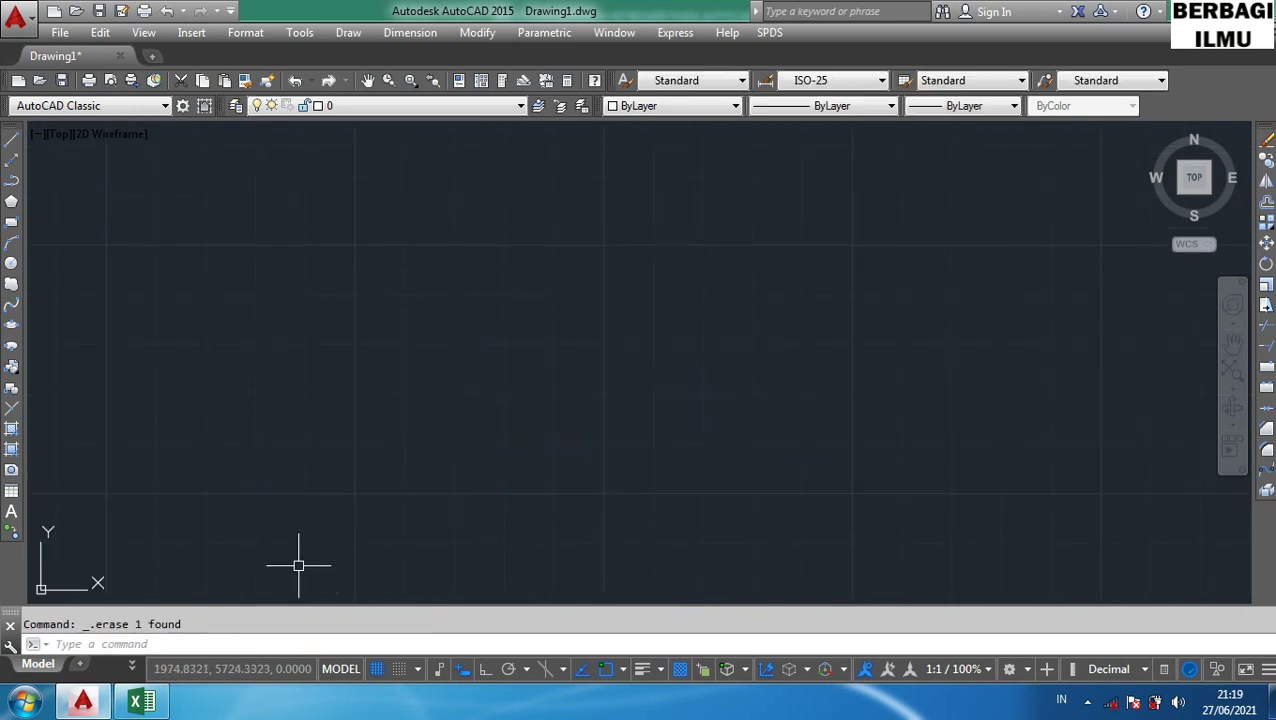
- Switch to the Excel shortcut table, highlight the whole Insert Block row, and return to AutoCAD
left_click(141, 701)
scroll(140, 565, "down", 2)
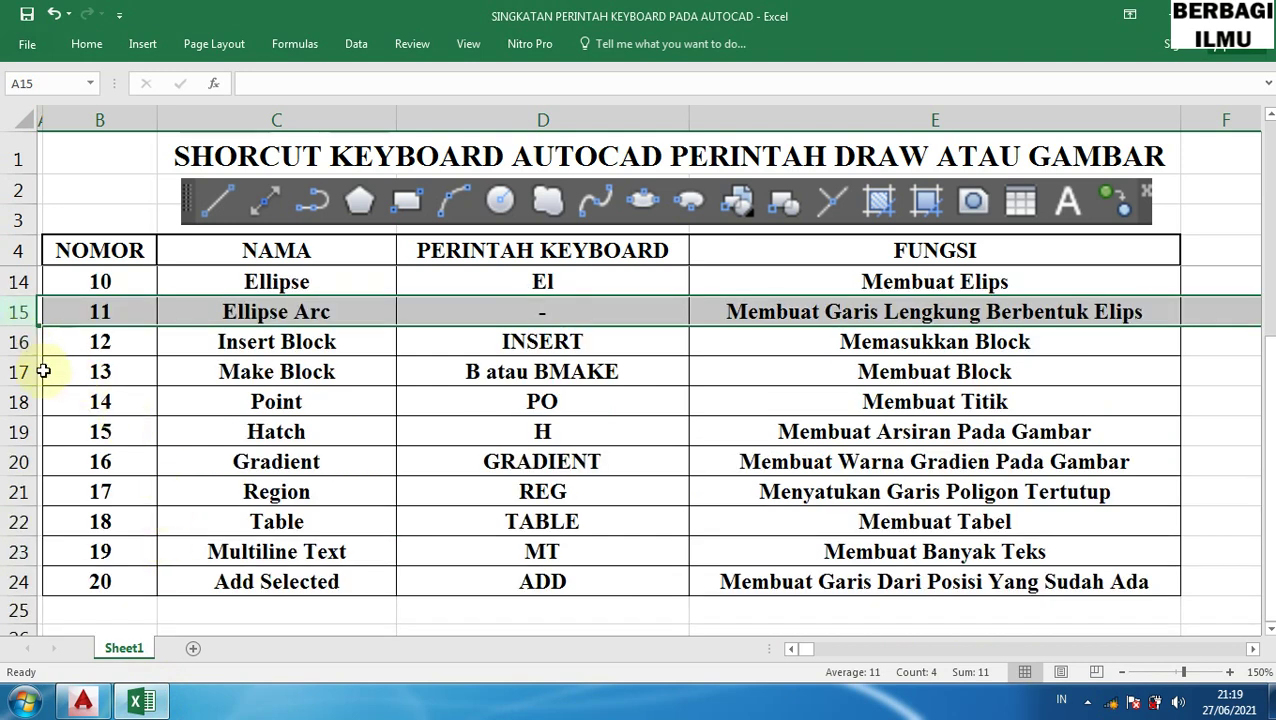
scroll(44, 371, "down", 1)
scroll(44, 371, "up", 1)
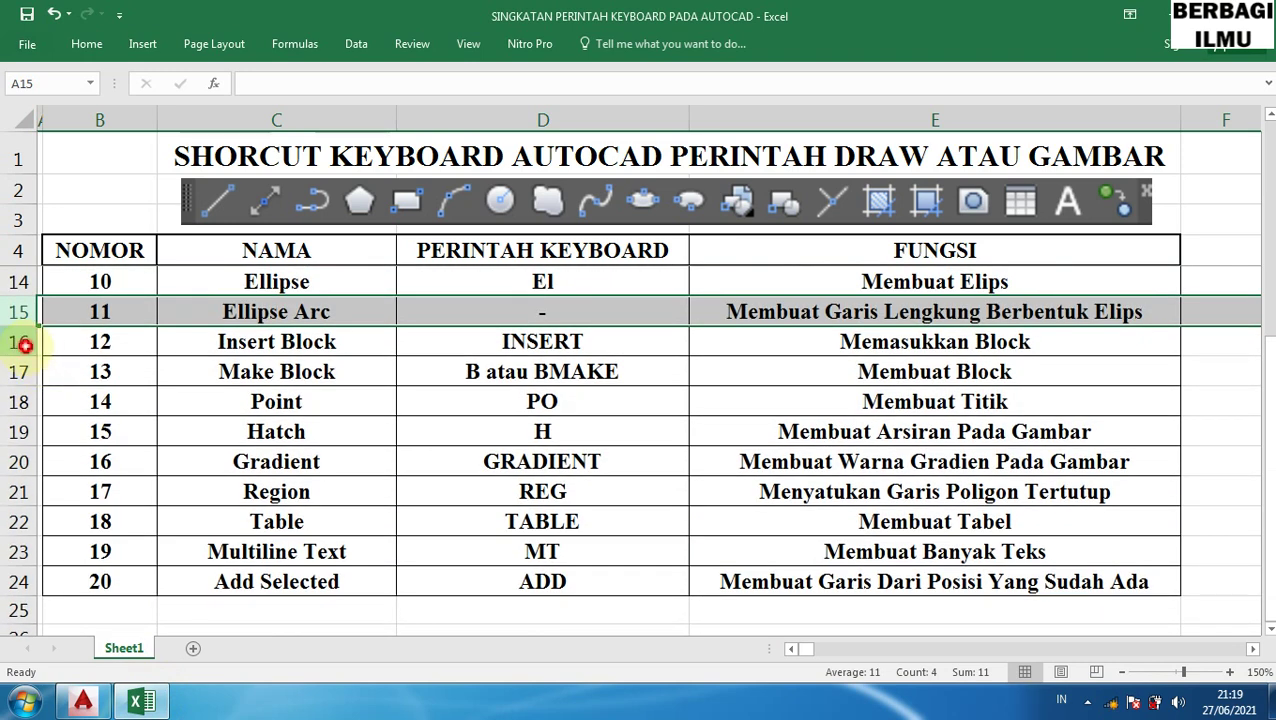
left_click(21, 341)
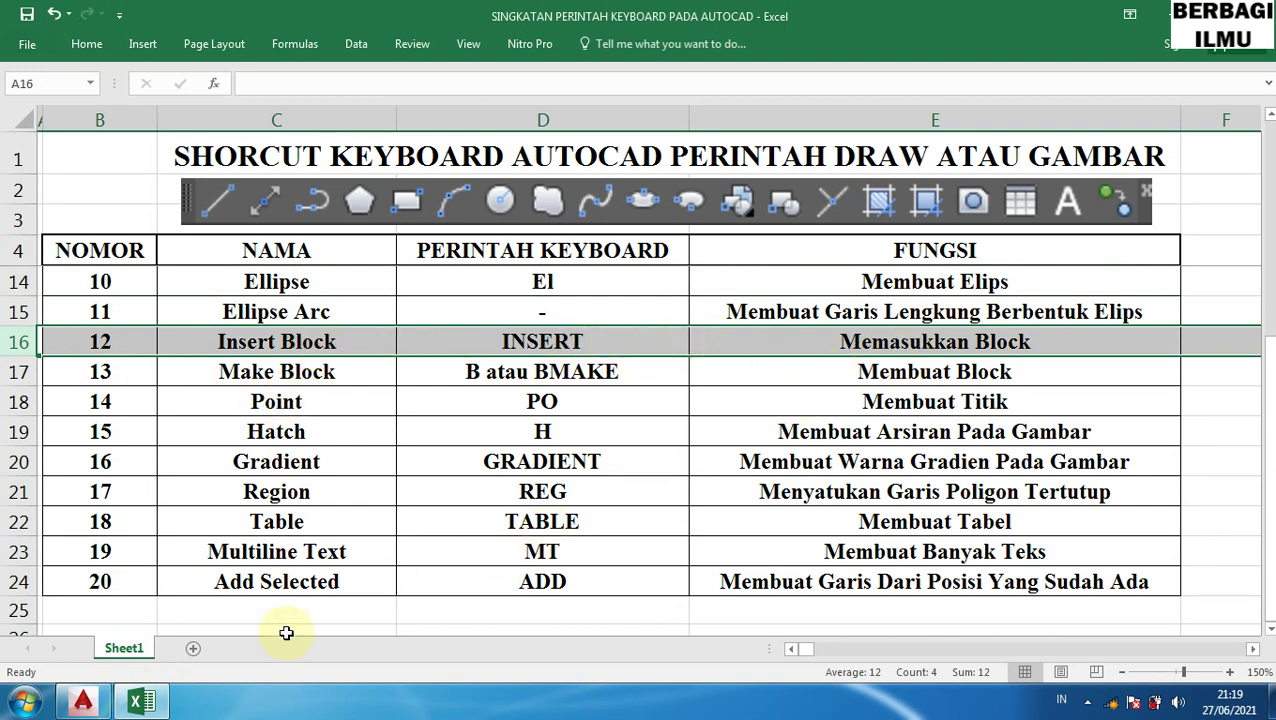
left_click(83, 700)
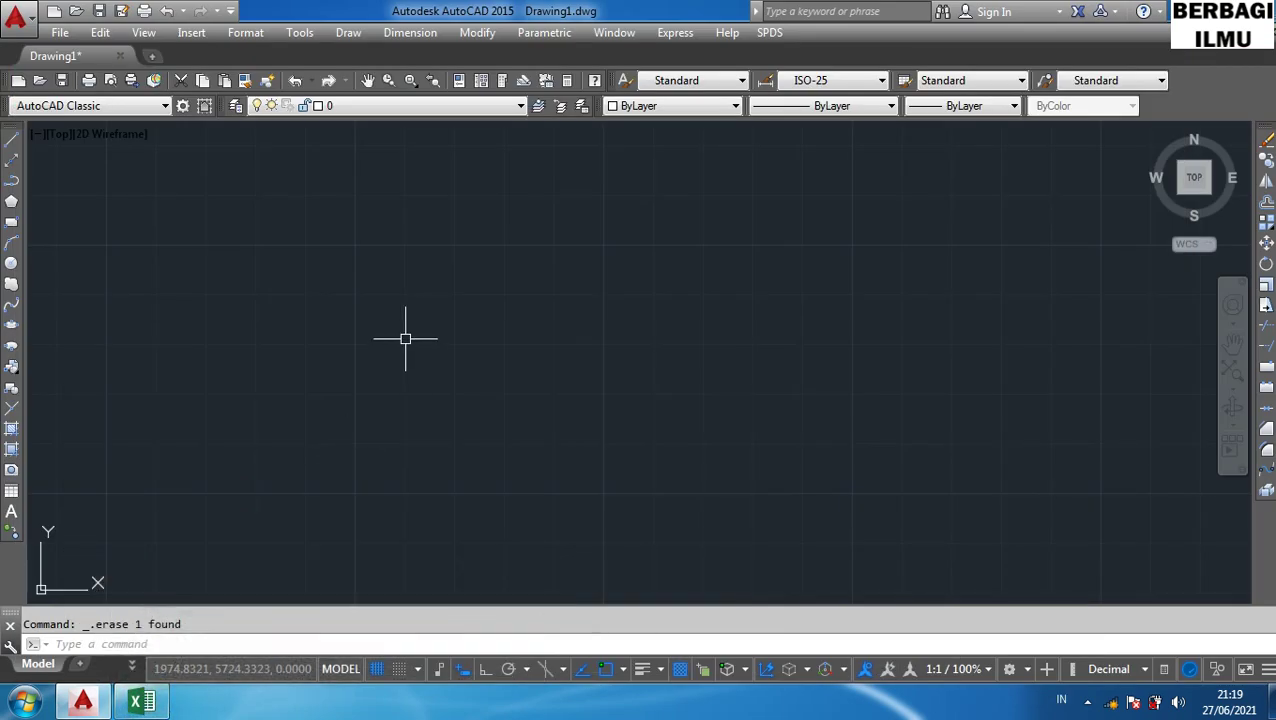
- Bring up the Insert dialog with the INSERT command, and close it without inserting a block
type("INSERT")
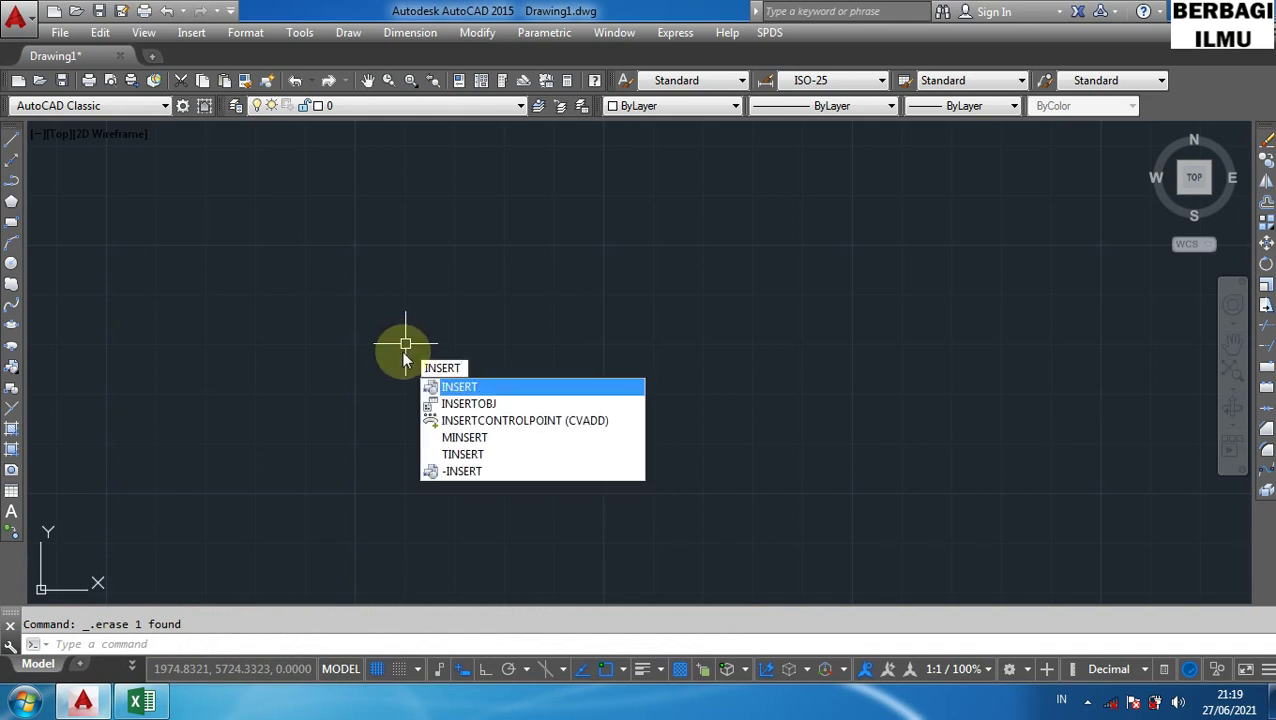
key("Return")
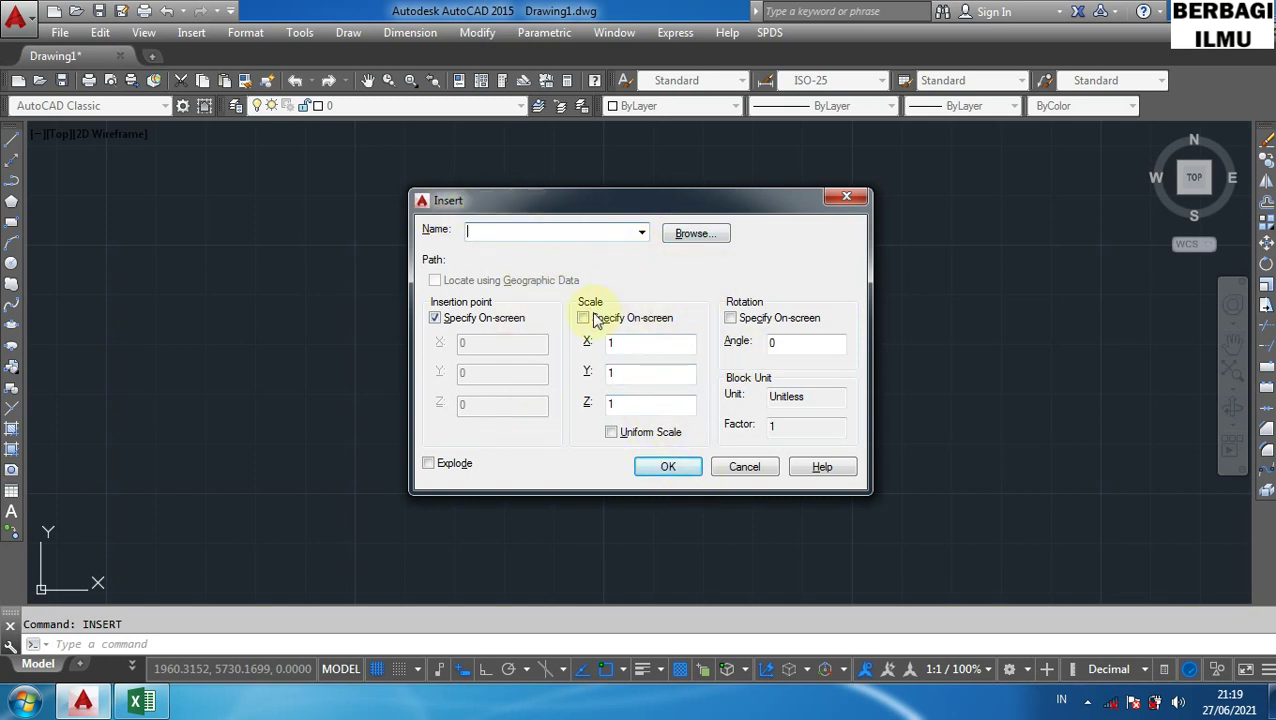
left_click(848, 200)
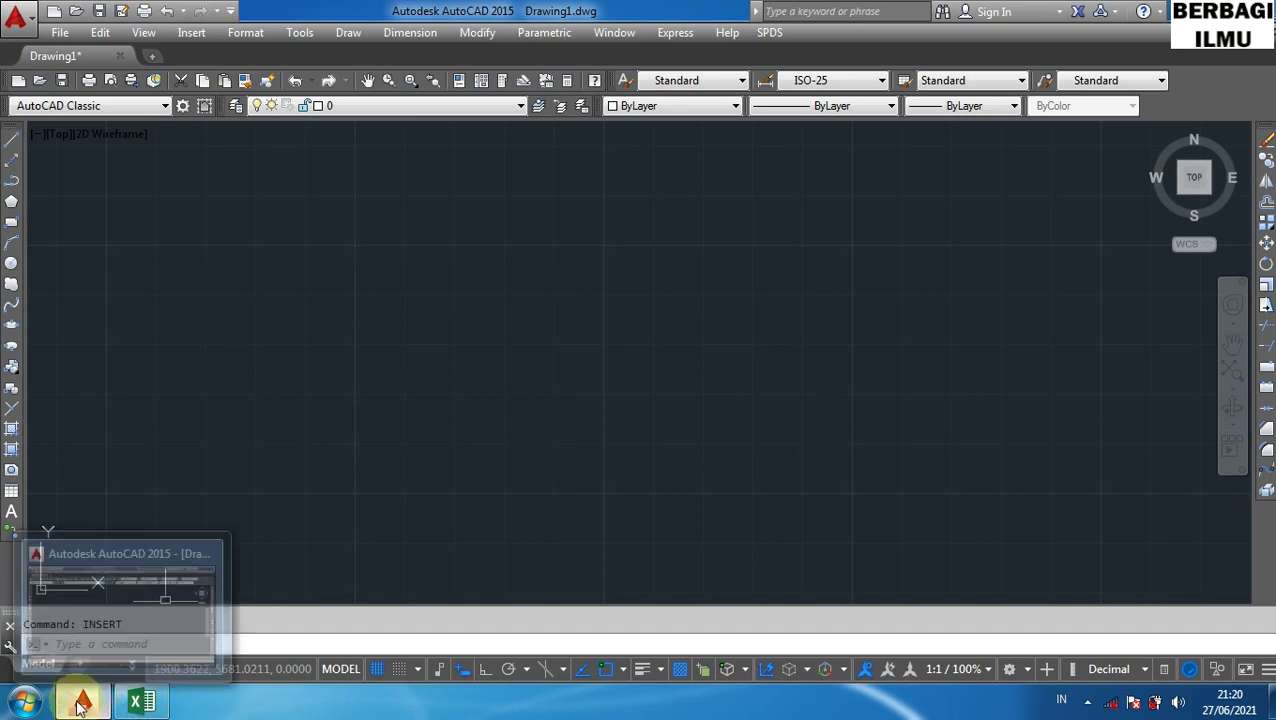
- Highlight the whole Make Block row in the Excel shortcut table, and switch back to AutoCAD
left_click(140, 701)
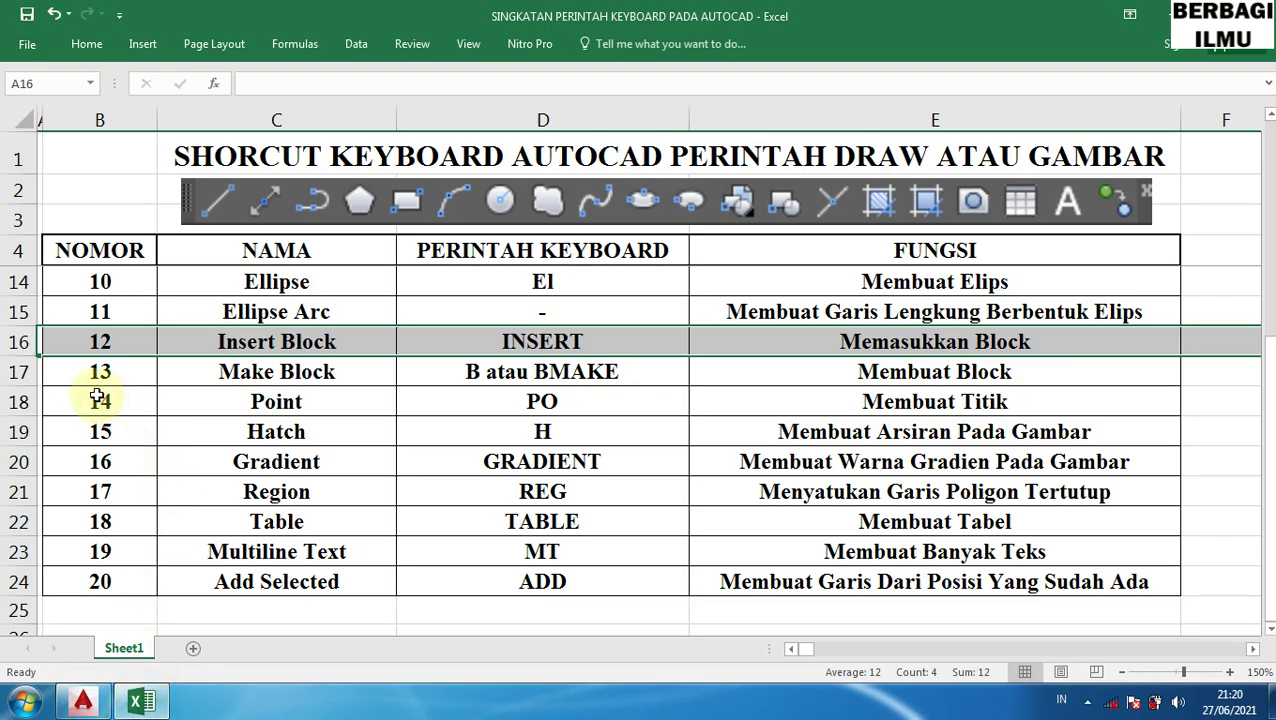
left_click(18, 372)
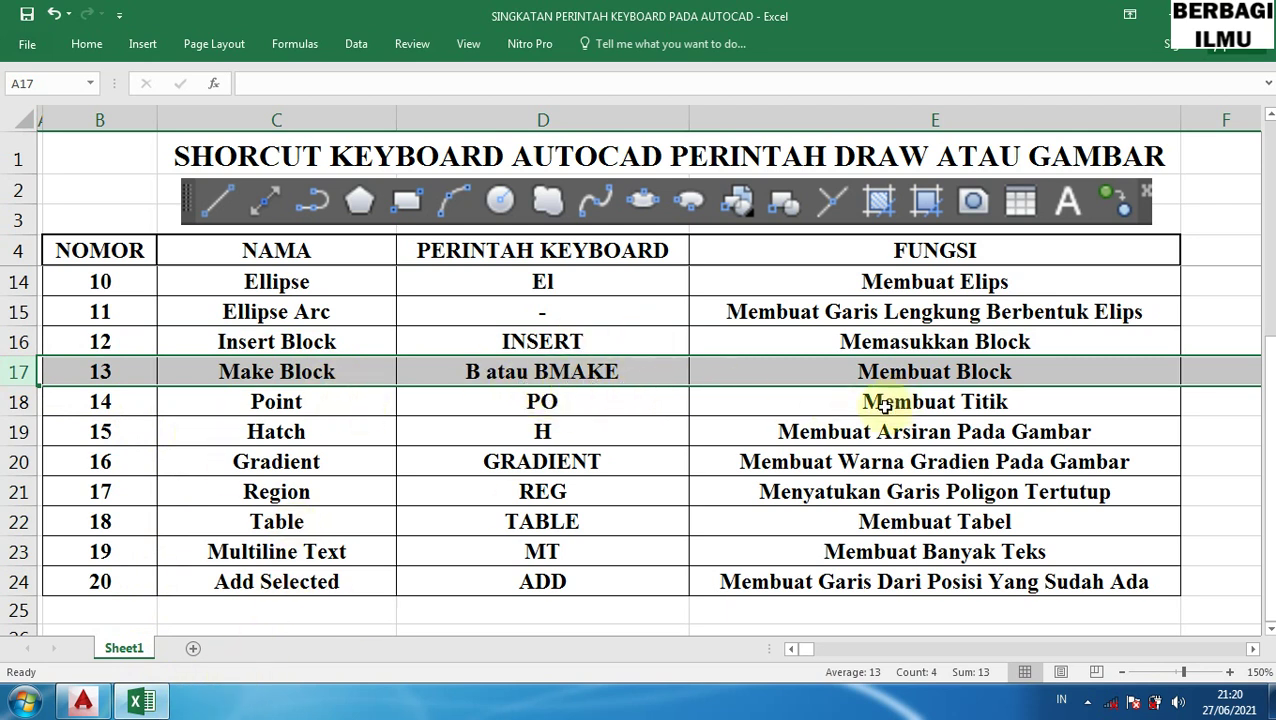
left_click(142, 700)
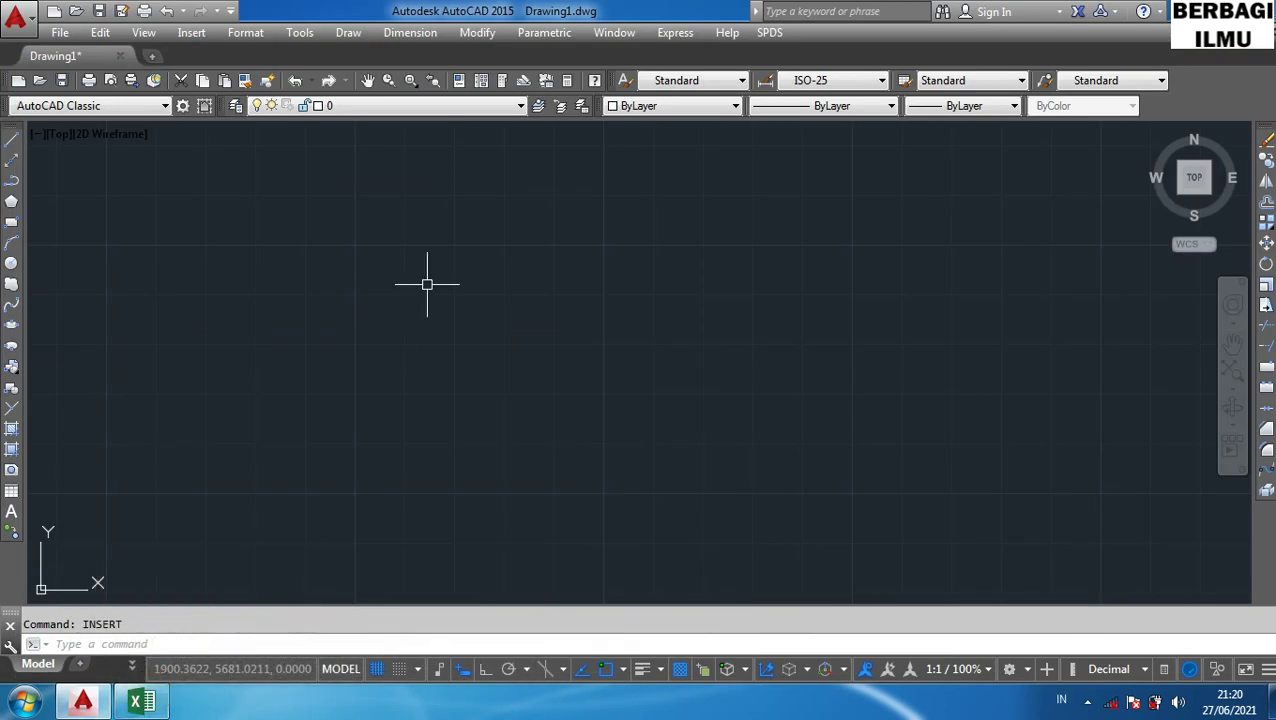
- Bring up the Block Definition dialog with the B shortcut, and close it without defining a block
type("B")
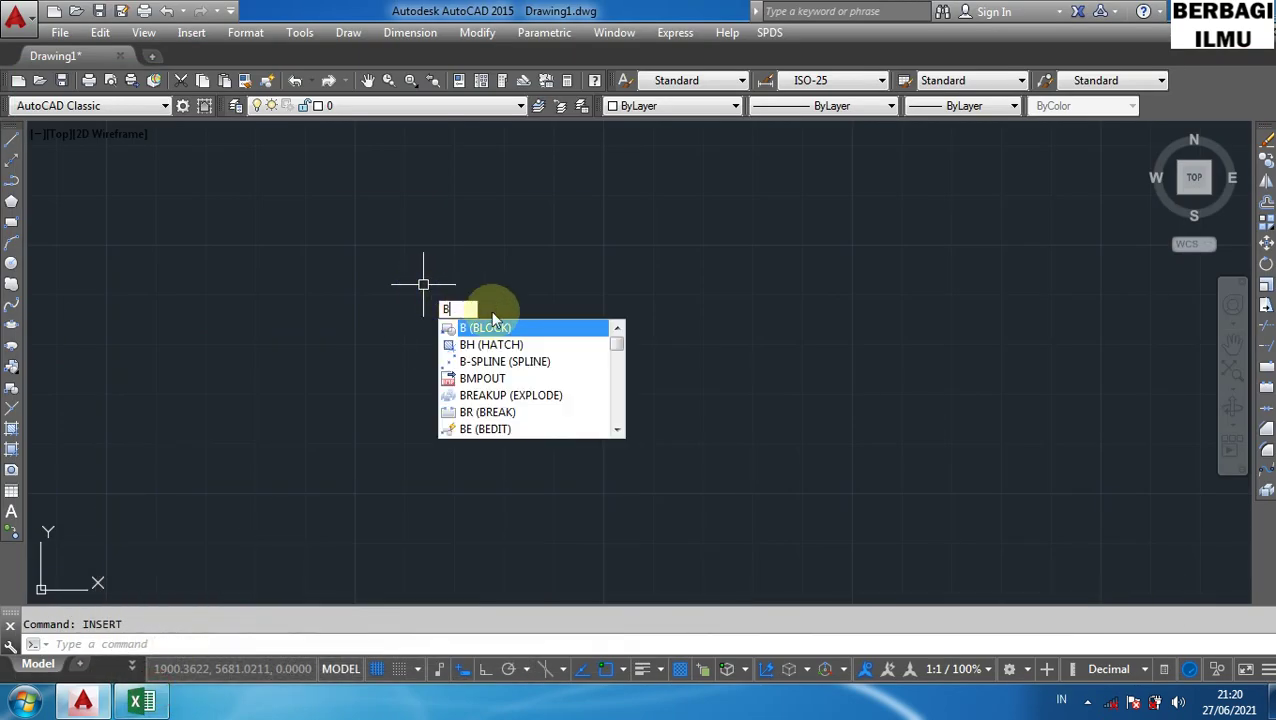
key("Return")
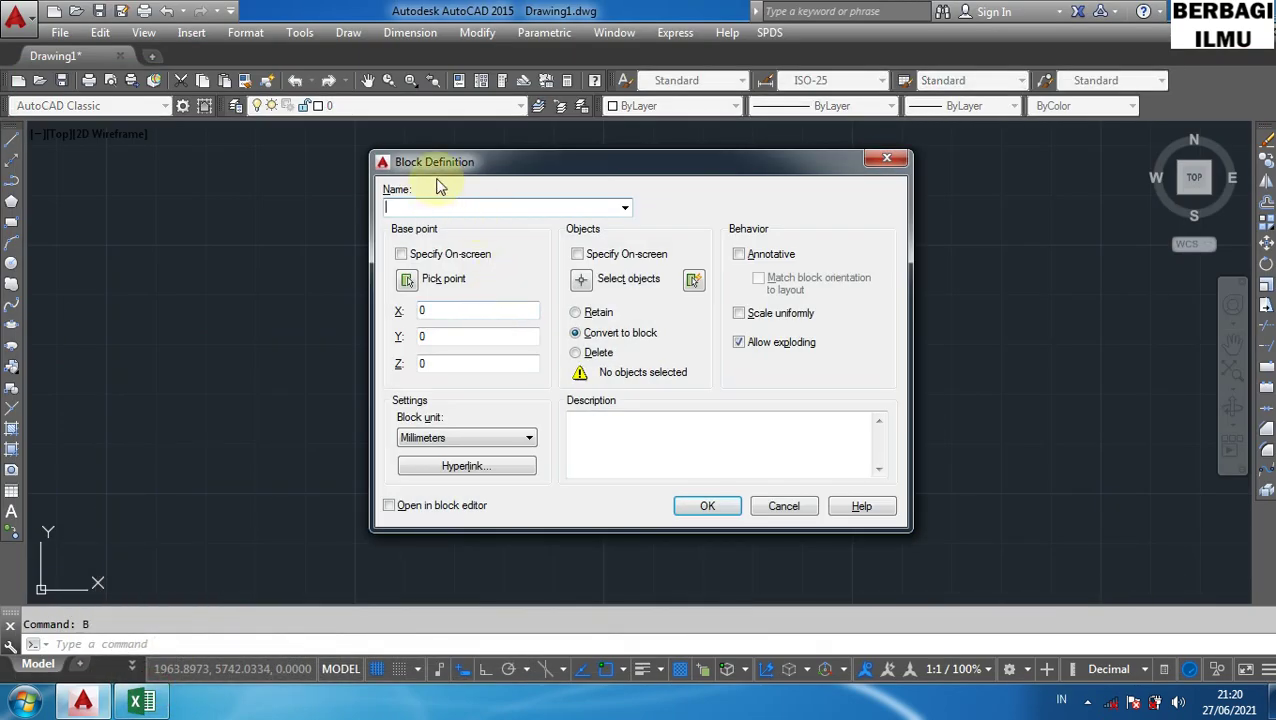
left_click(886, 157)
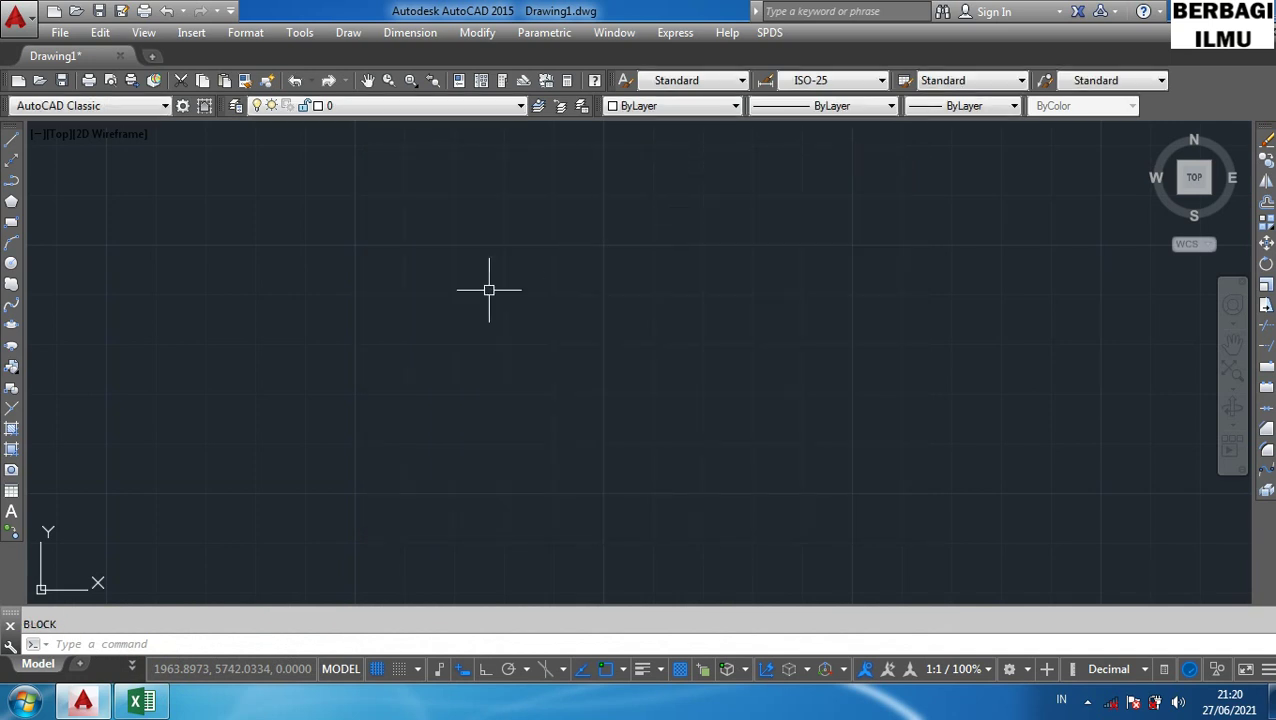
- Bring up the Block Definition dialog with the BMAKE command, and close it without defining a block
type("bmake")
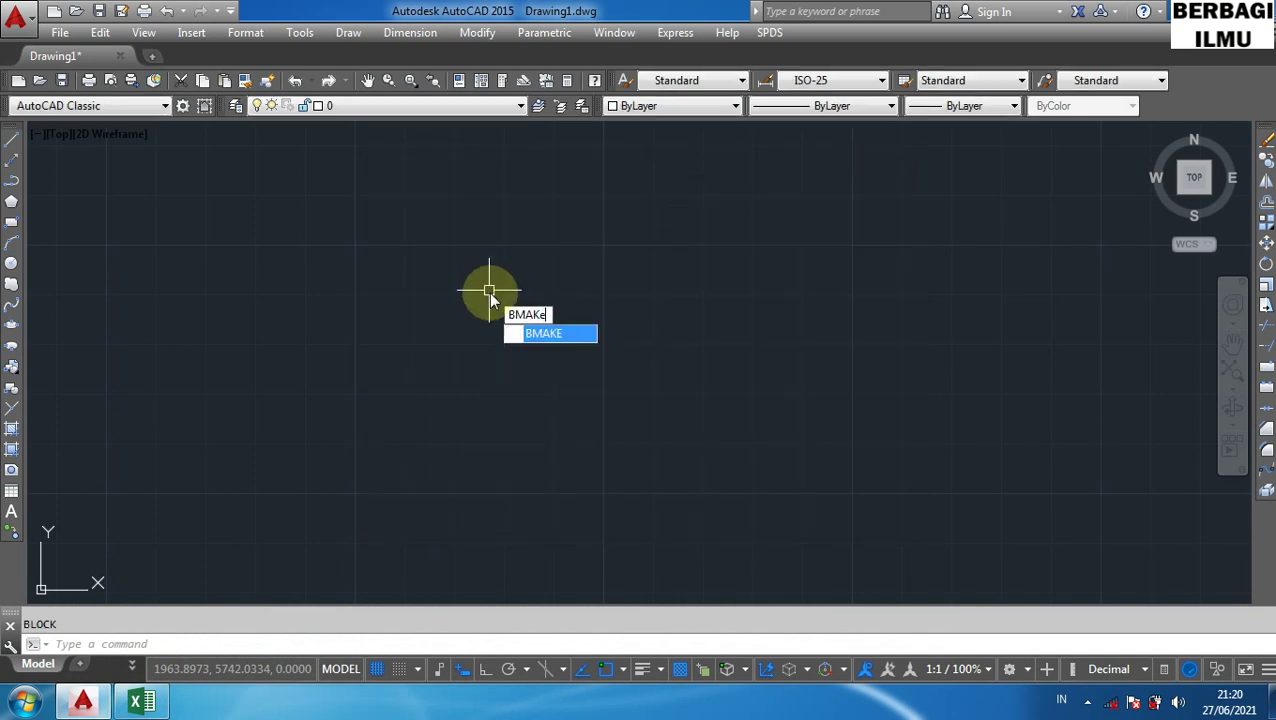
key("Return")
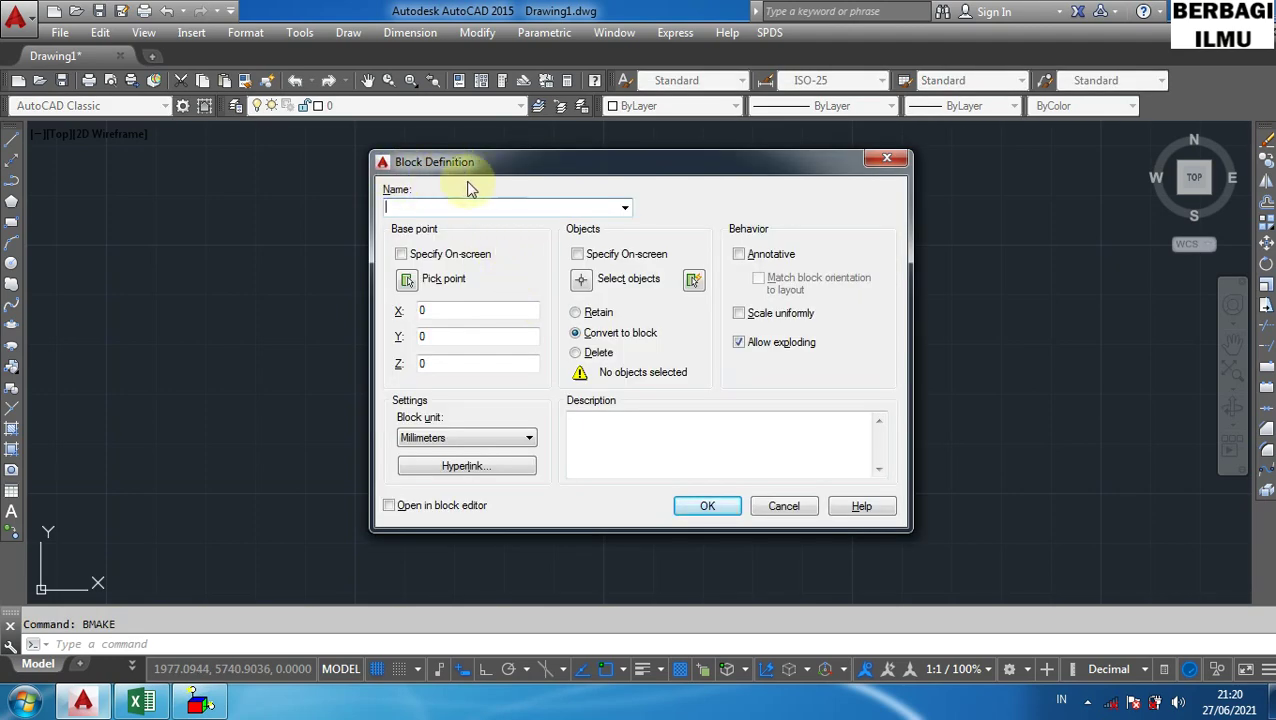
left_click(890, 160)
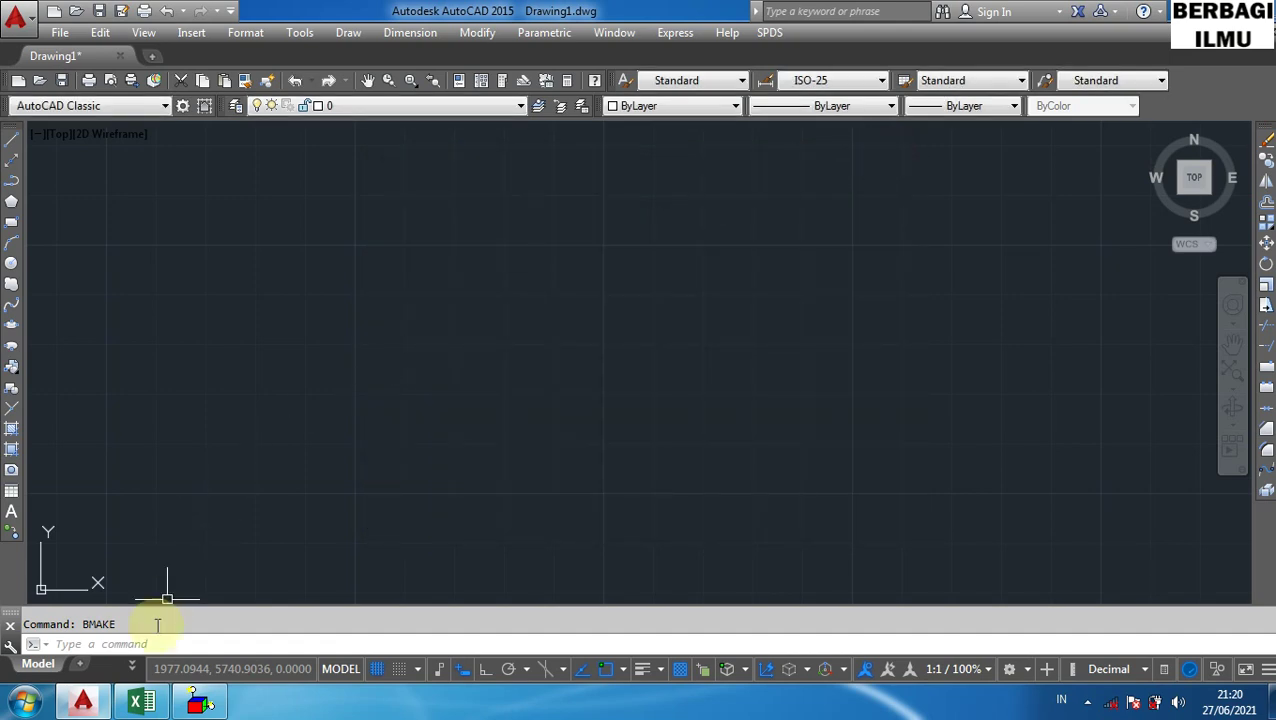
- Highlight the whole Point row in the Excel shortcut table, and switch back to AutoCAD
left_click(141, 702)
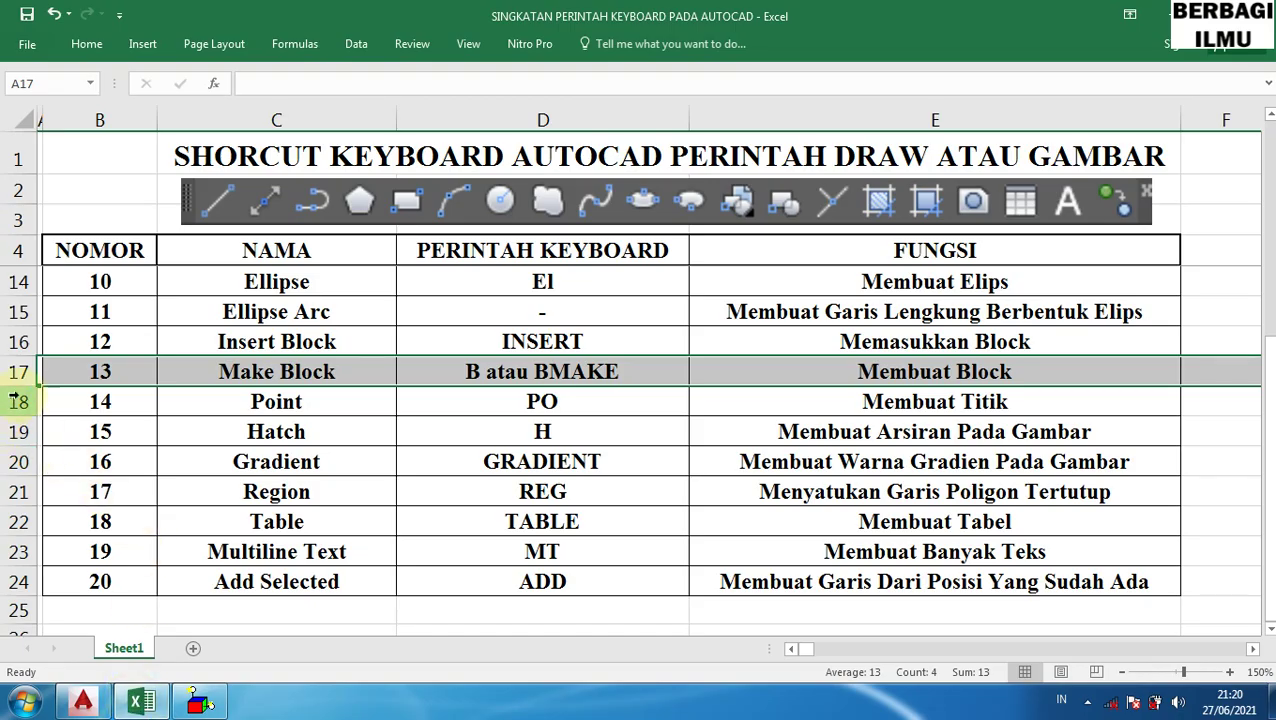
left_click(19, 401)
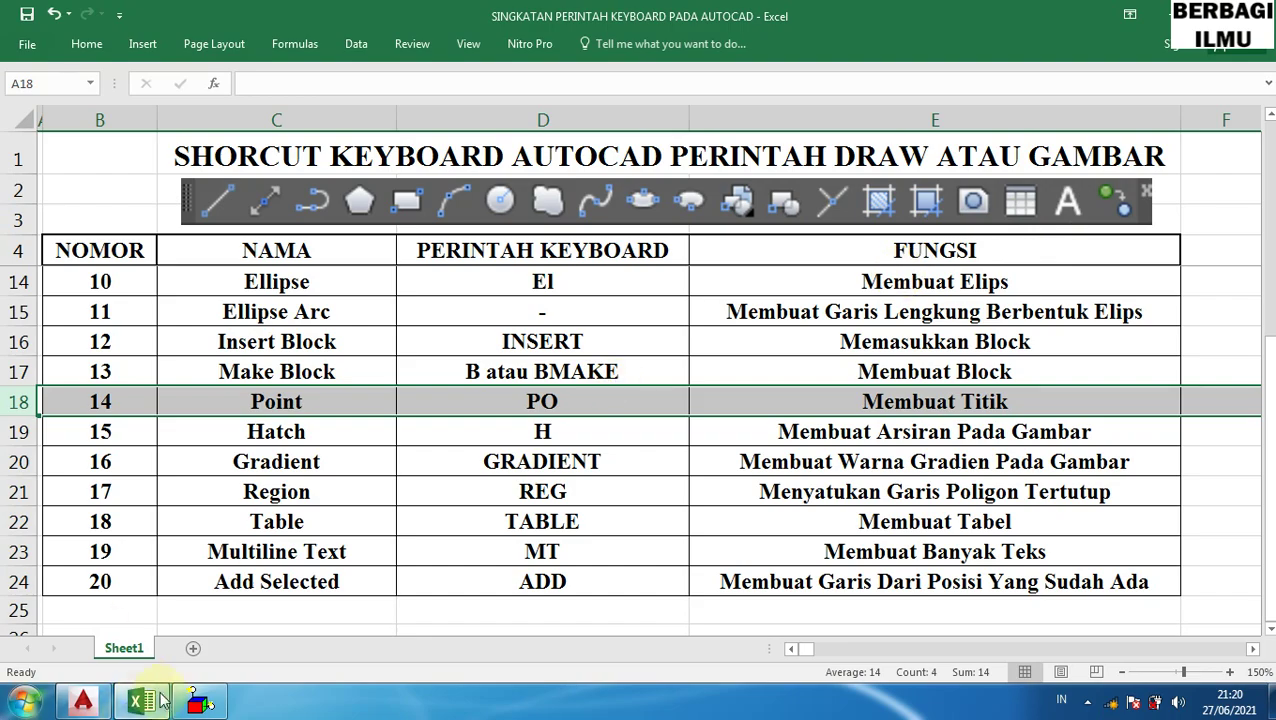
left_click(100, 705)
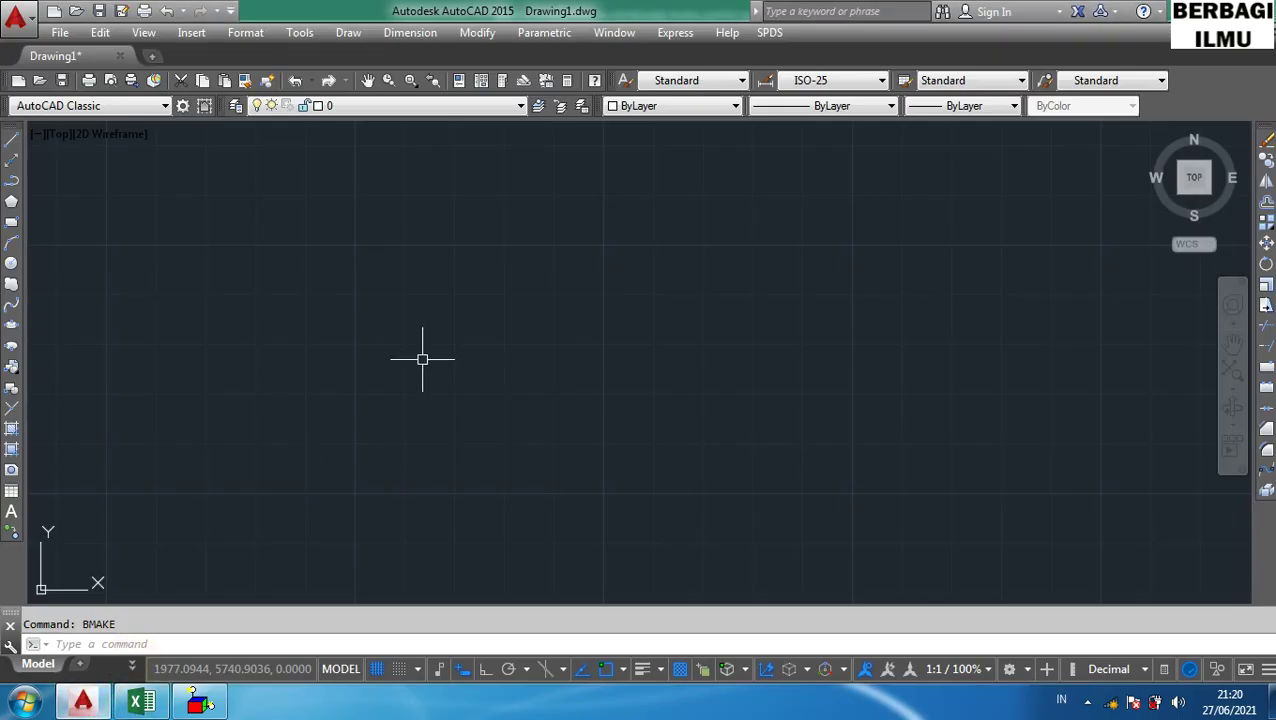
- Place four separate points with PO in a zigzag across the drawing area, repeating the command for each point
type("PO")
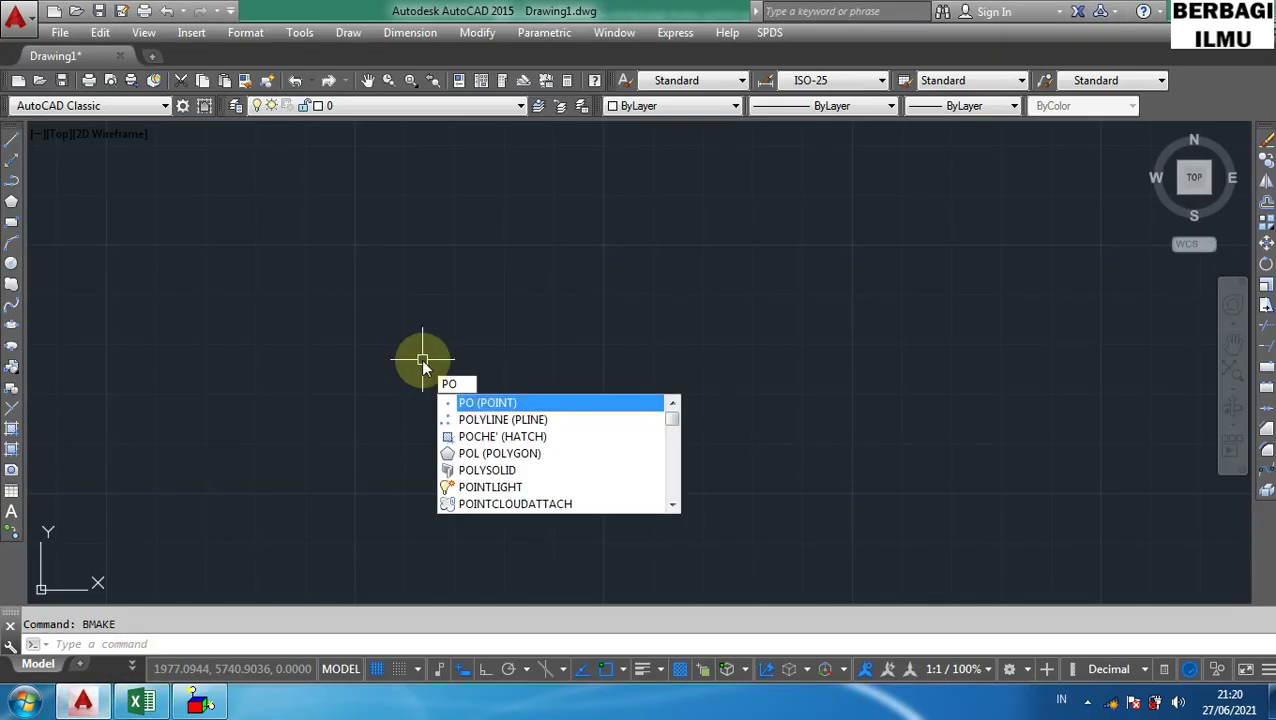
key("Return")
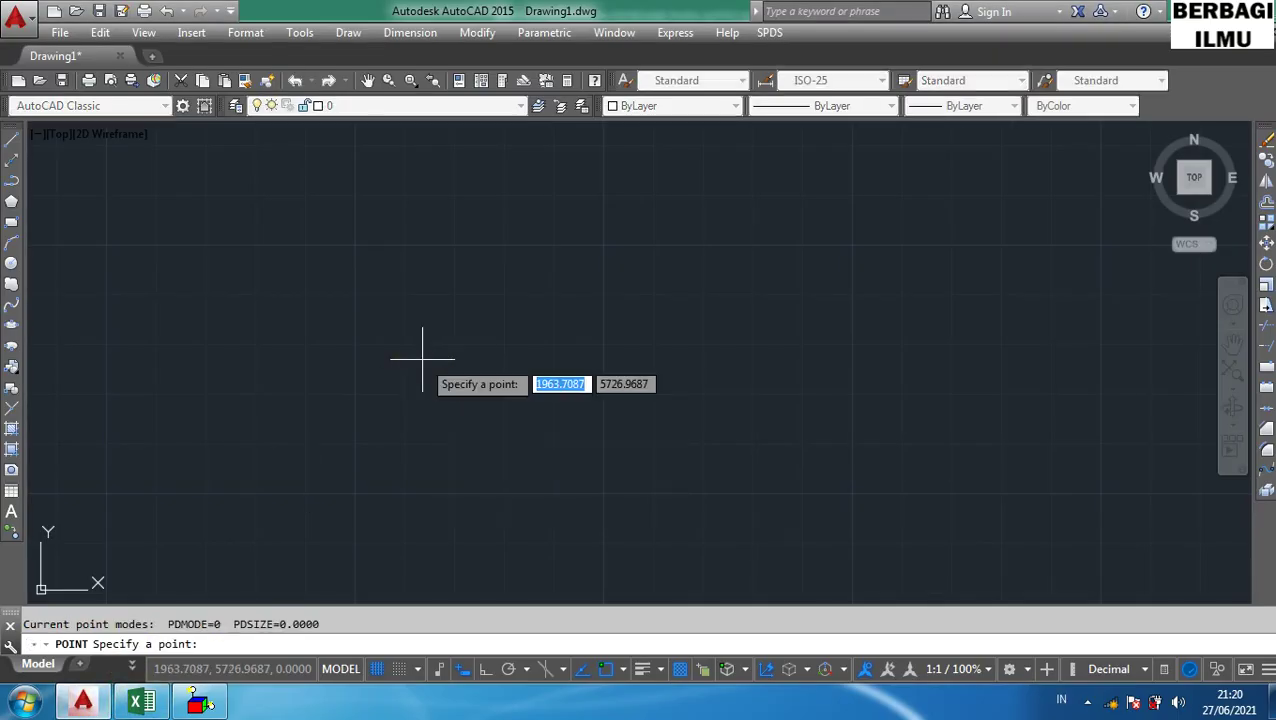
left_click(305, 380)
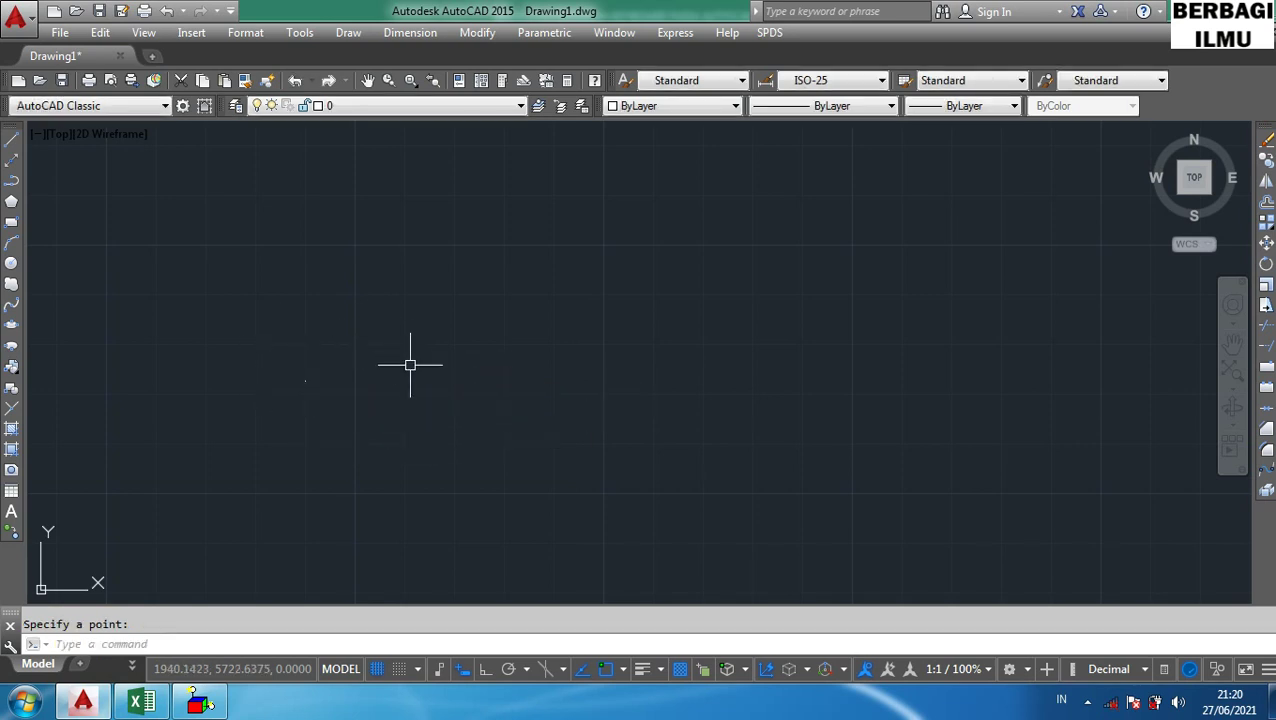
key("Return")
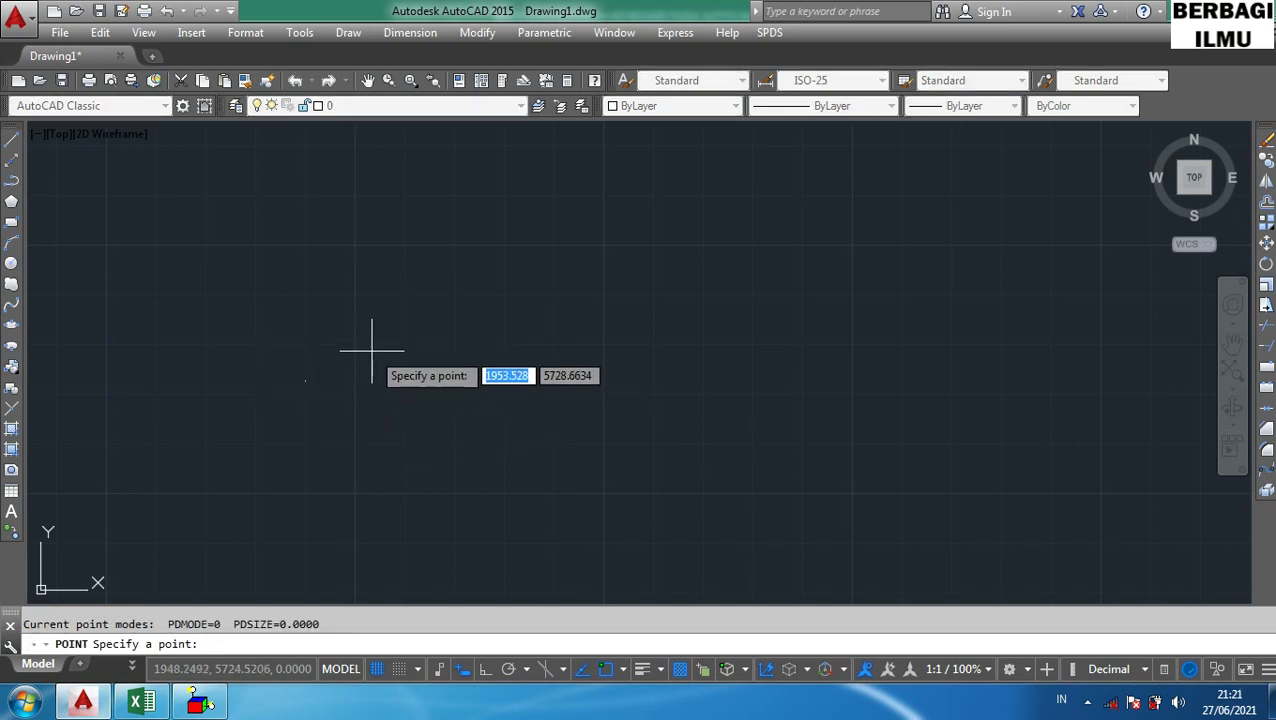
left_click(374, 350)
key("Return")
left_click(440, 378)
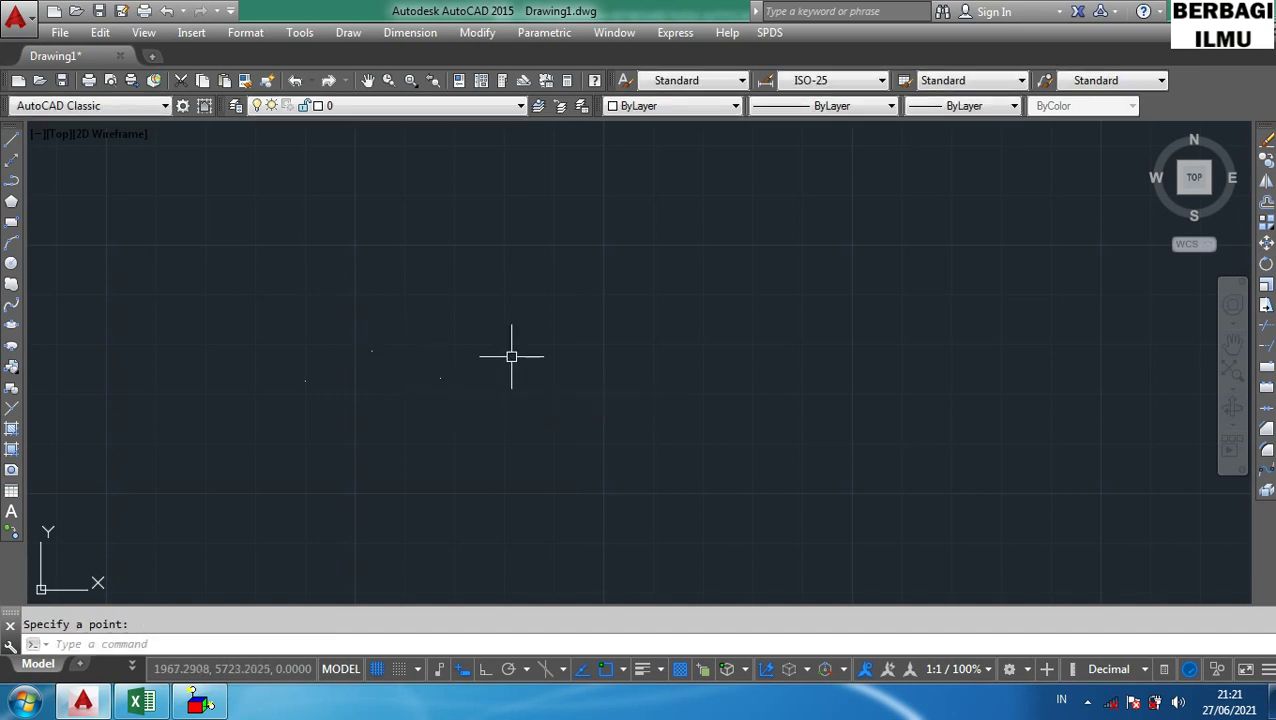
key("Return")
left_click(505, 350)
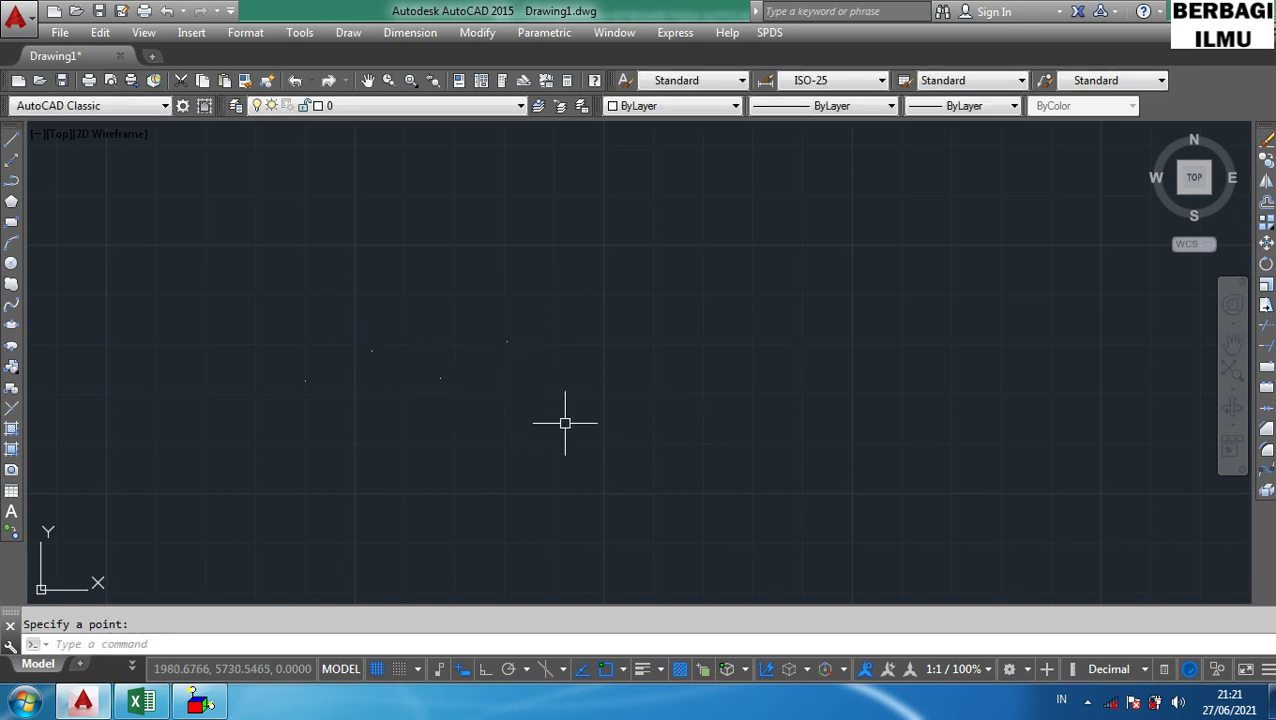
- Select all four placed points with a crossing window to reveal their positions, and clear the selection
scroll(373, 365, "up", 2)
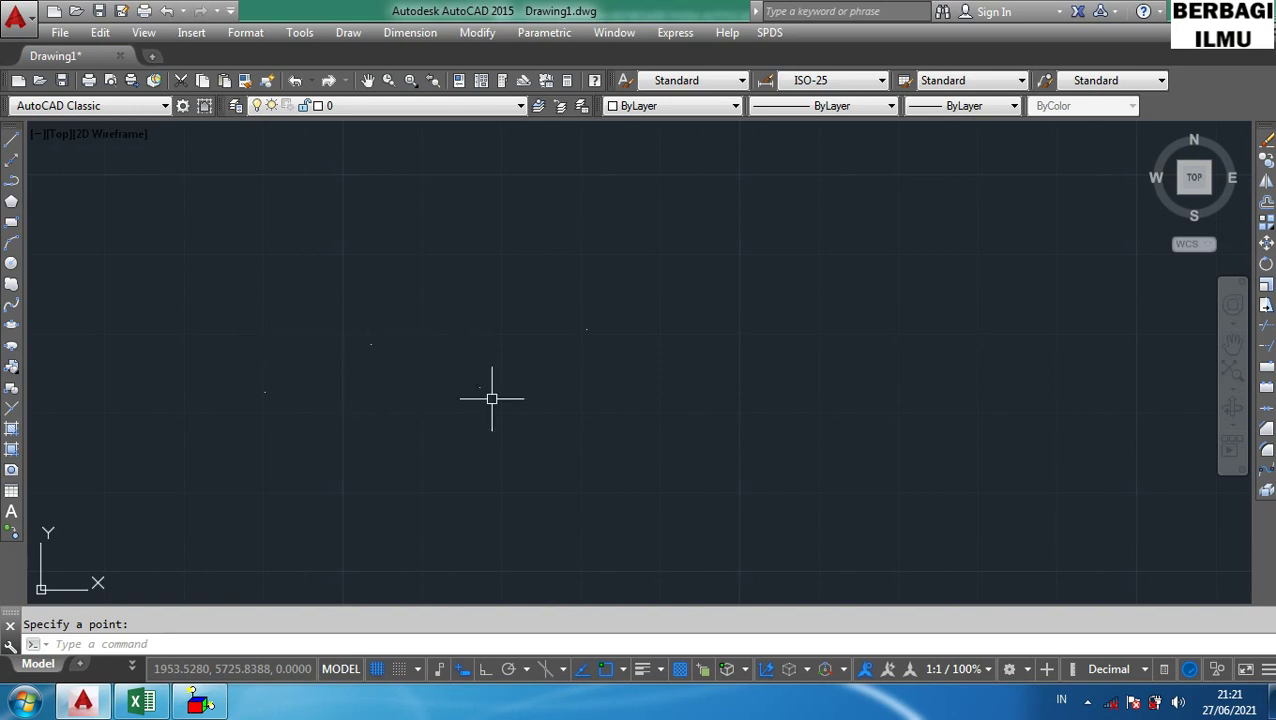
left_click(736, 465)
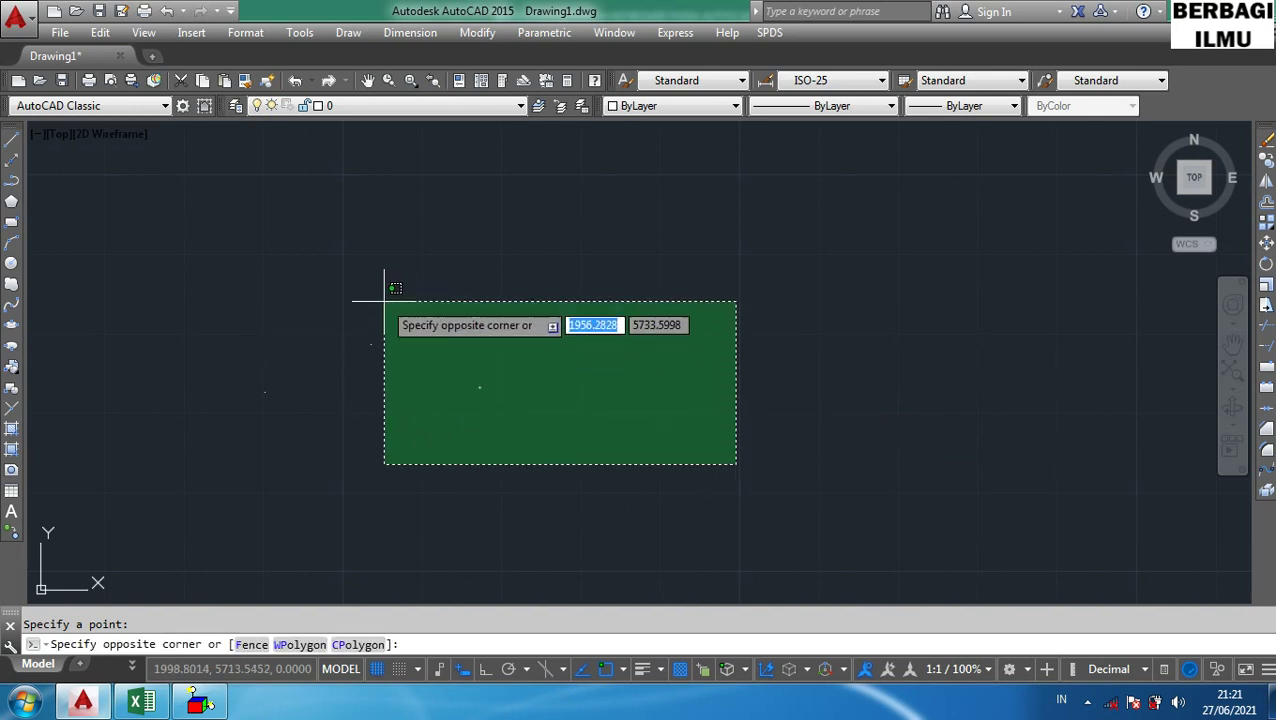
left_click(204, 254)
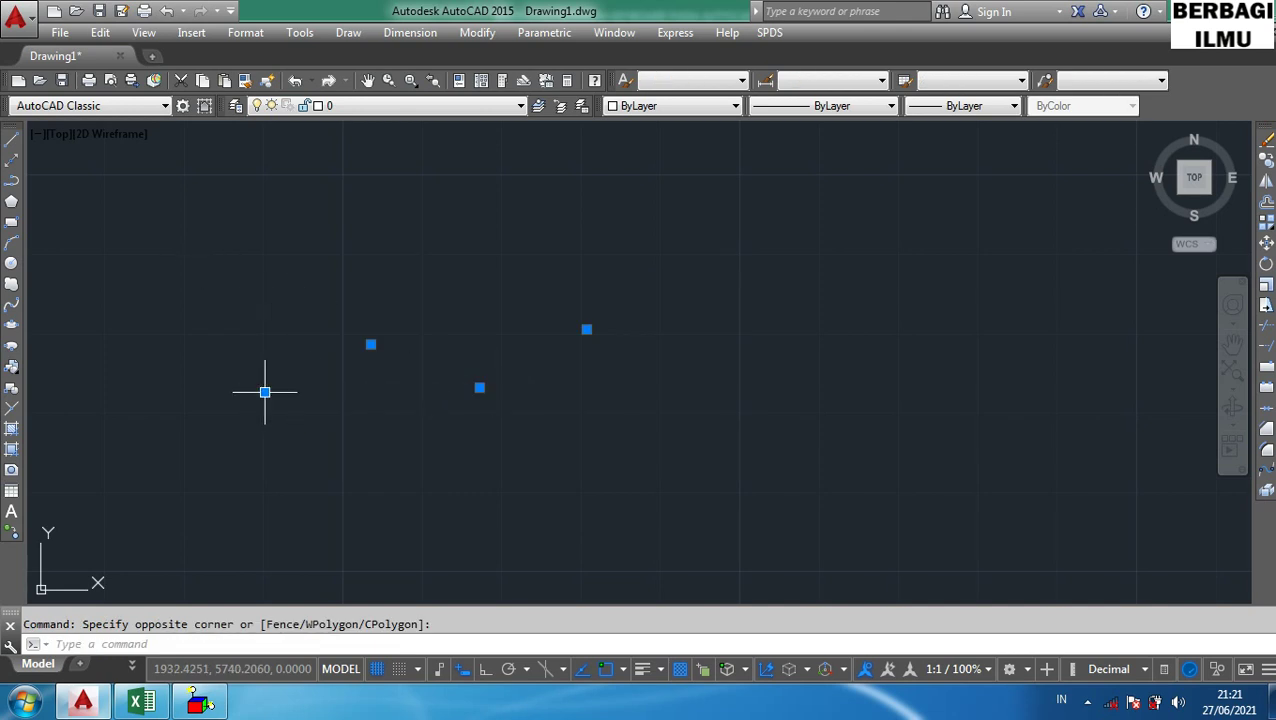
scroll(265, 392, "up", 2)
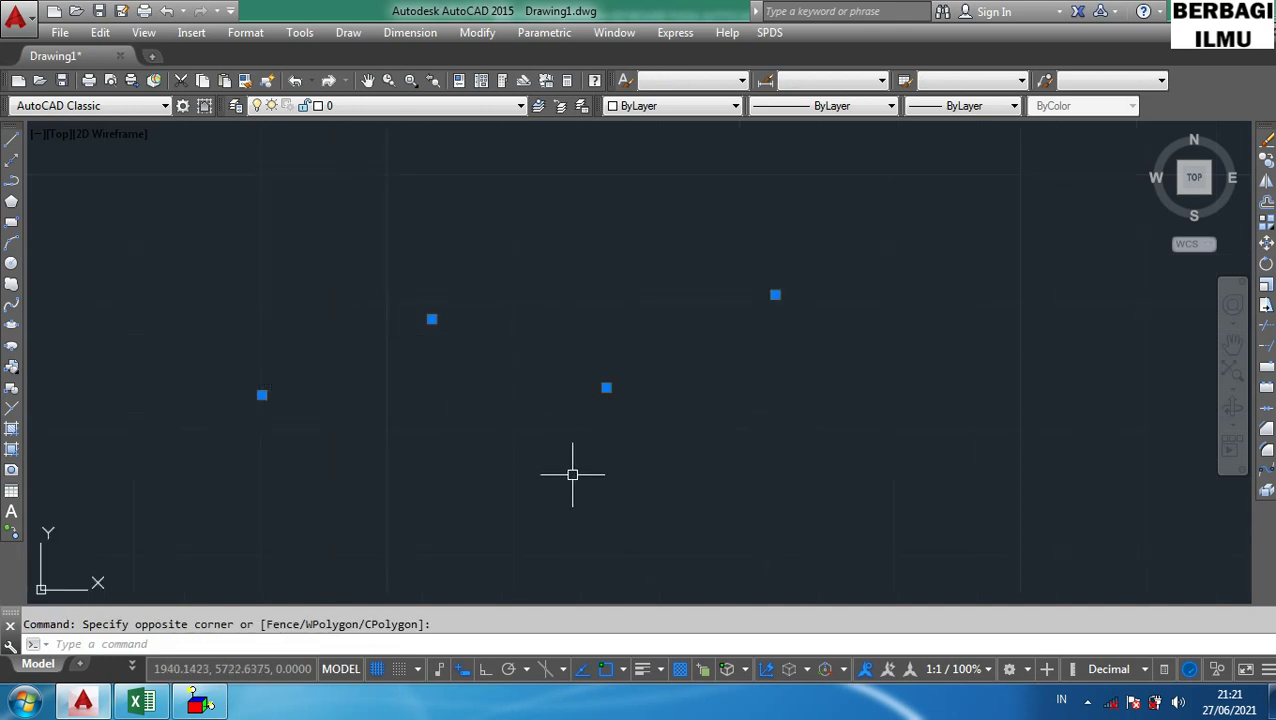
key("Escape")
type("P")
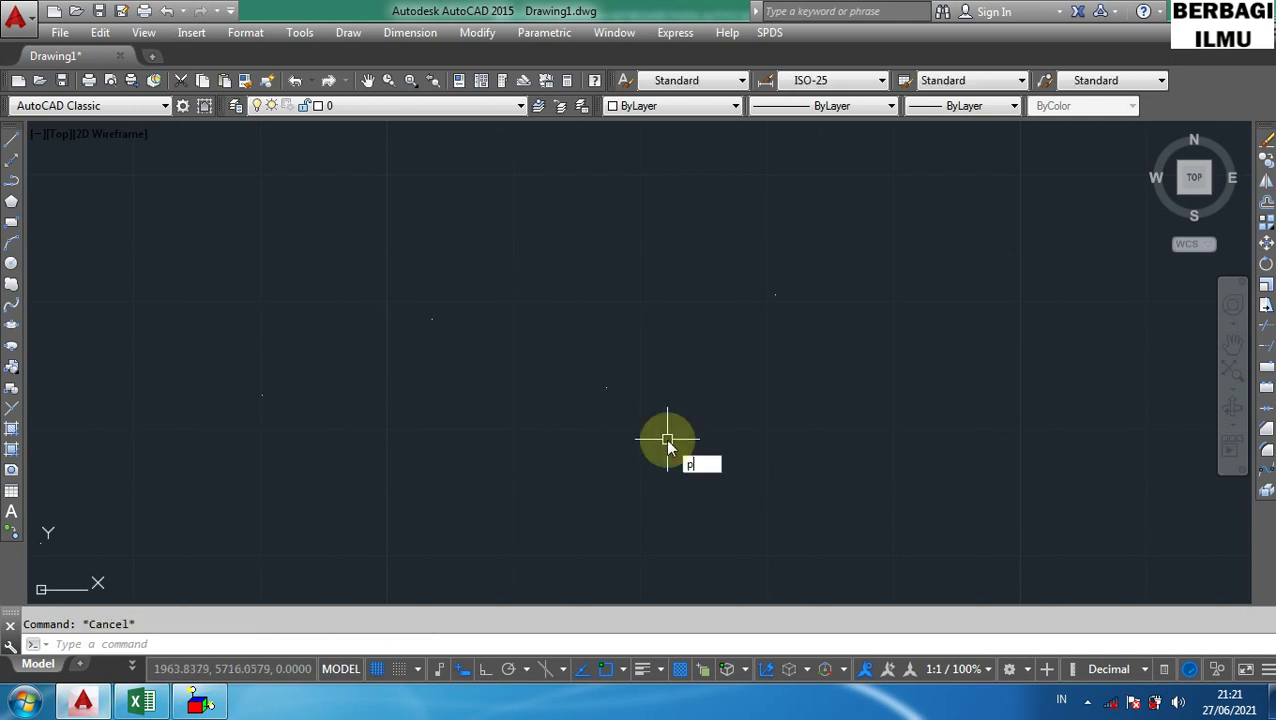
left_click(916, 586)
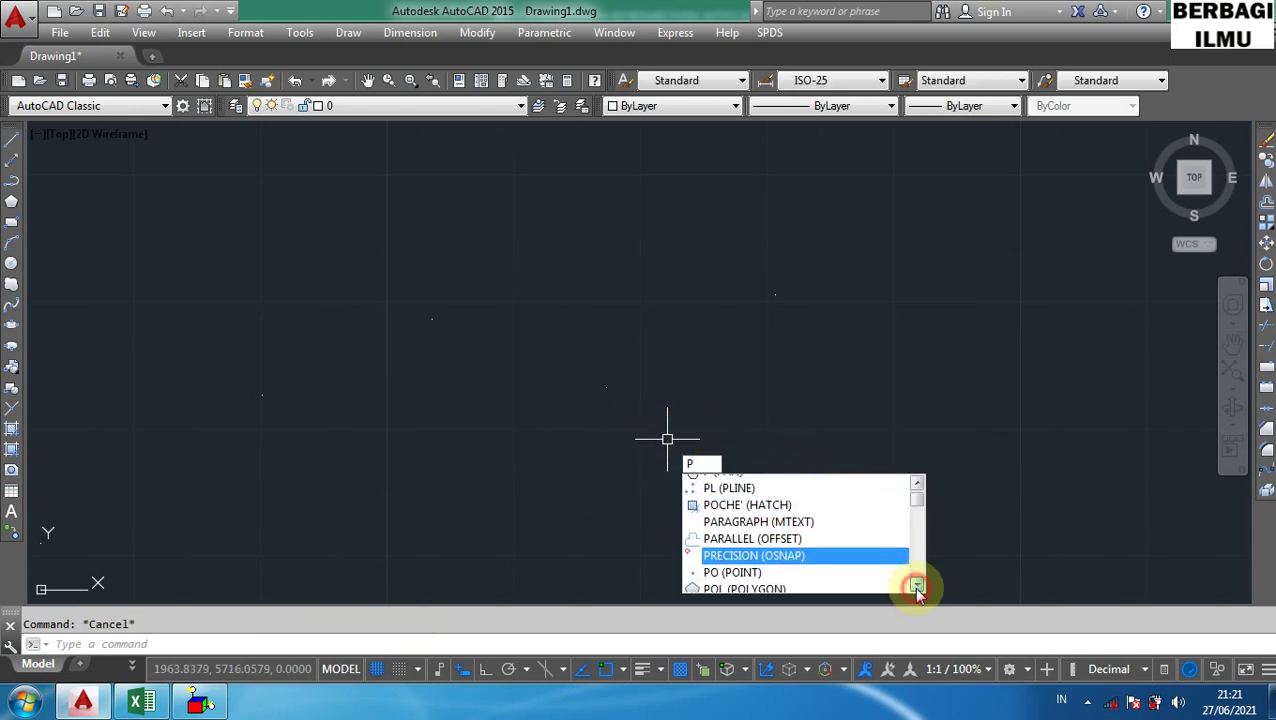
left_click(916, 586)
left_click(916, 586)
left_click(916, 586)
key("Escape")
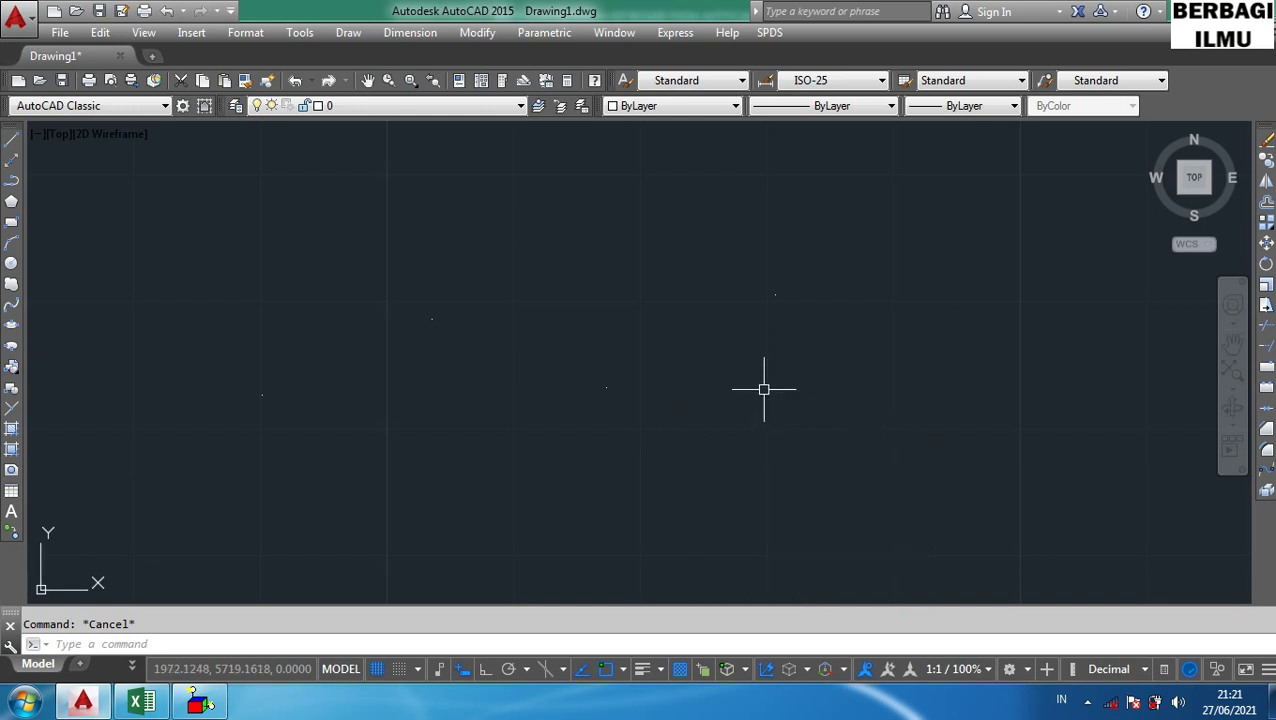
- Use PTYPE to set the point style to a circle with a plus cross extending through it, and apply it
type("P")
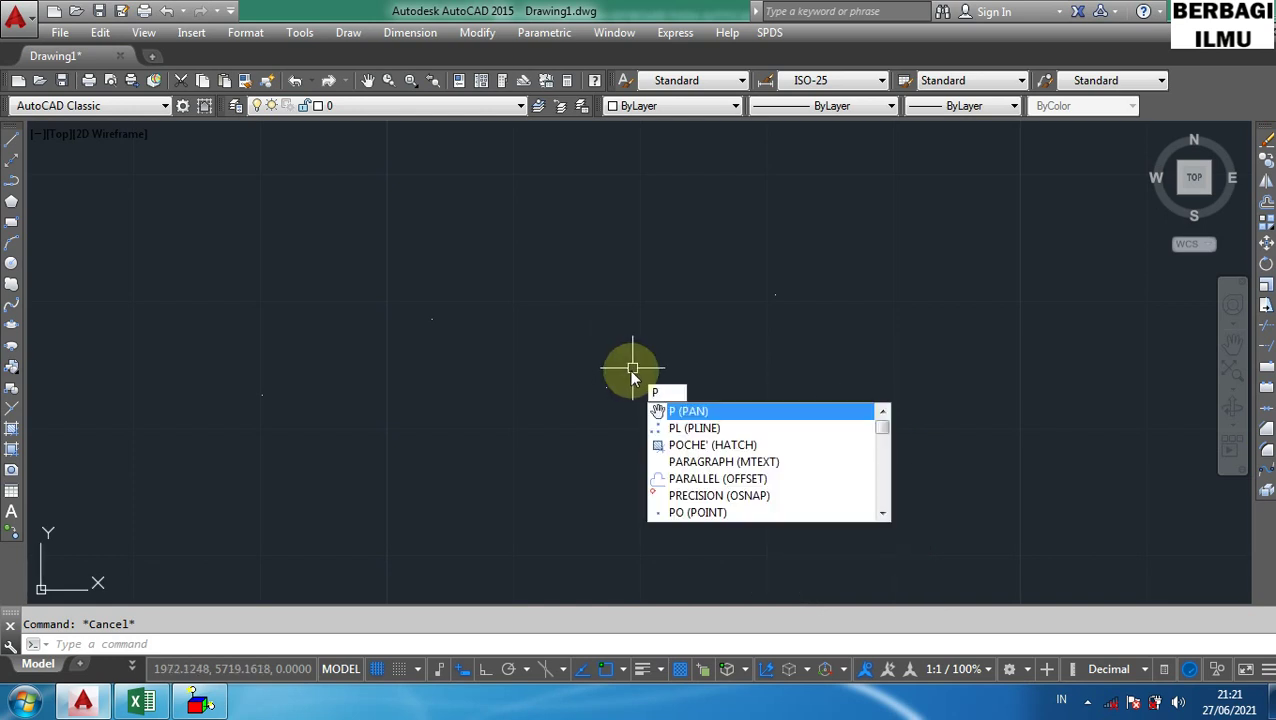
type("TYp")
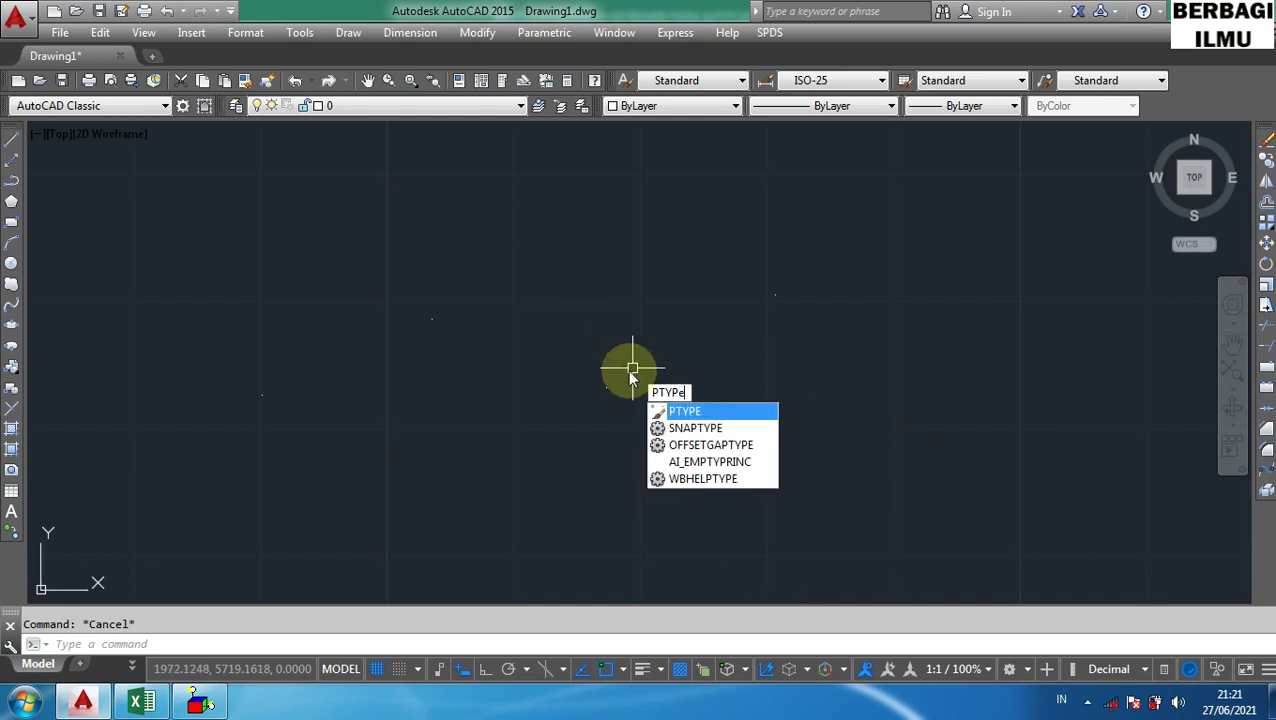
key("Return")
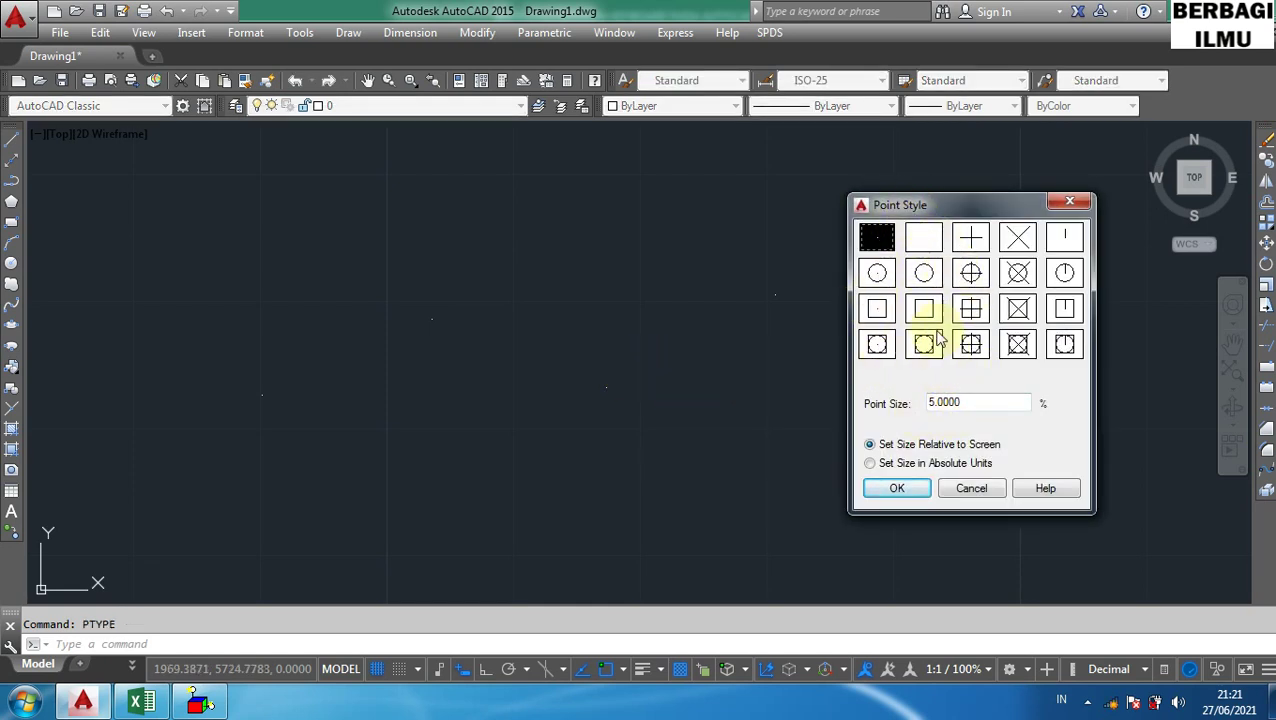
left_click(973, 278)
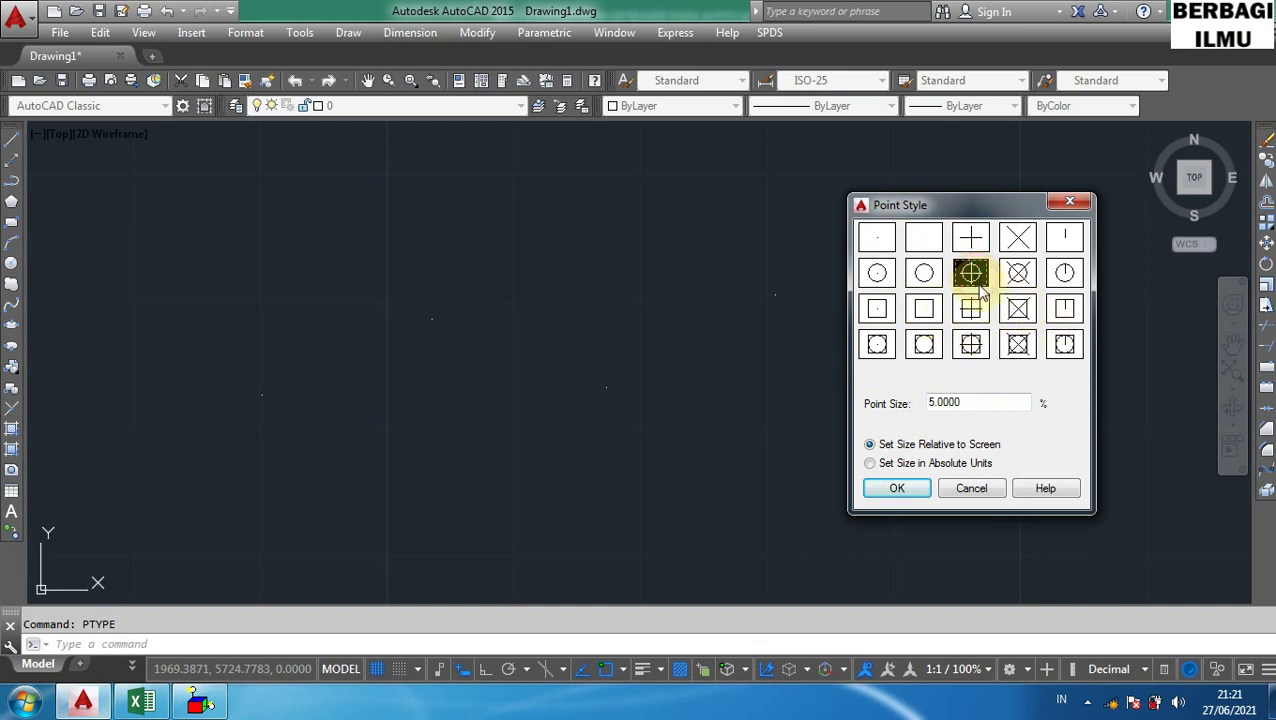
left_click(973, 402)
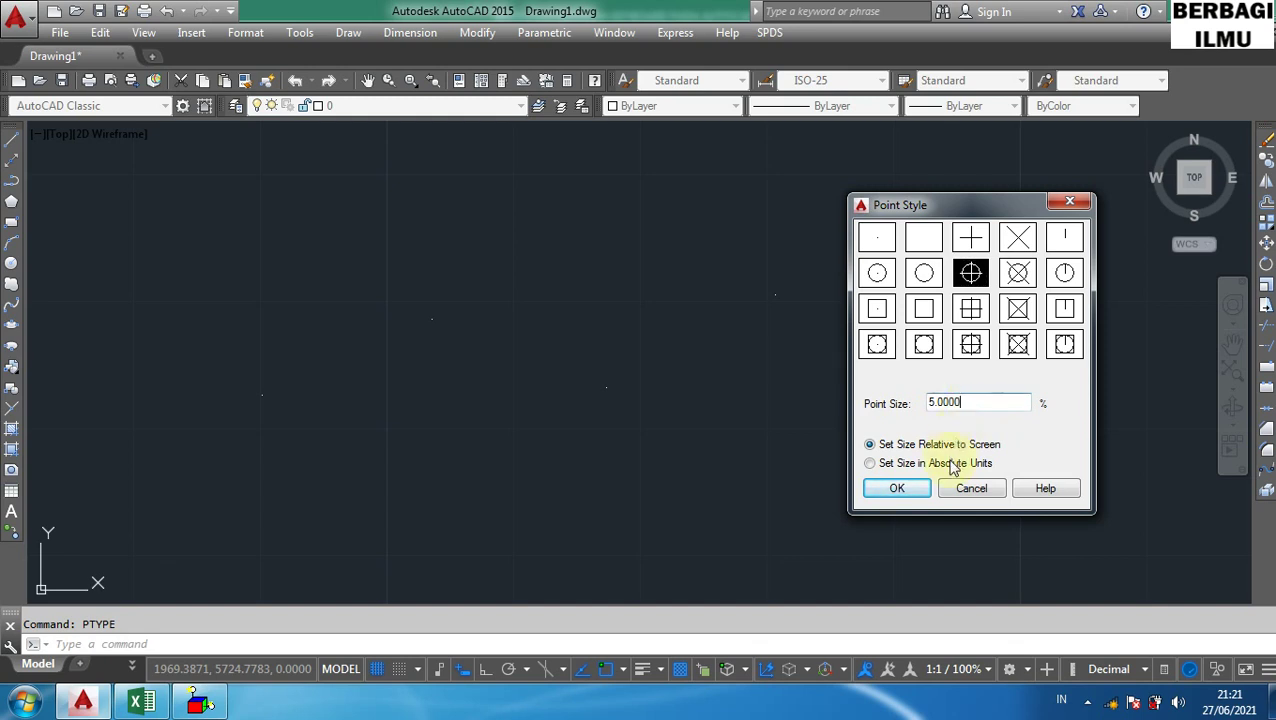
left_click(896, 489)
- Erase all four restyled points from the drawing using a crossing window selection
scroll(437, 318, "up", 2)
middle_click_drag(455, 315, 720, 245)
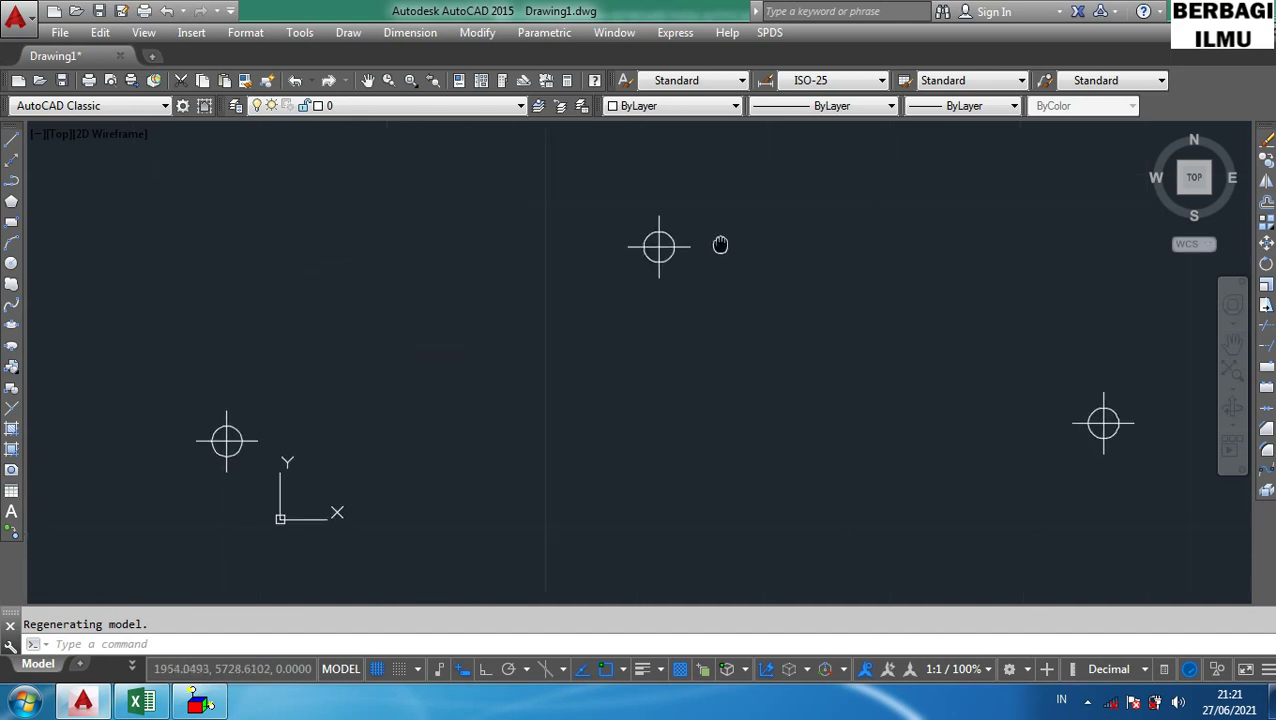
middle_click_drag(775, 342, 616, 343)
scroll(745, 320, "down", 5)
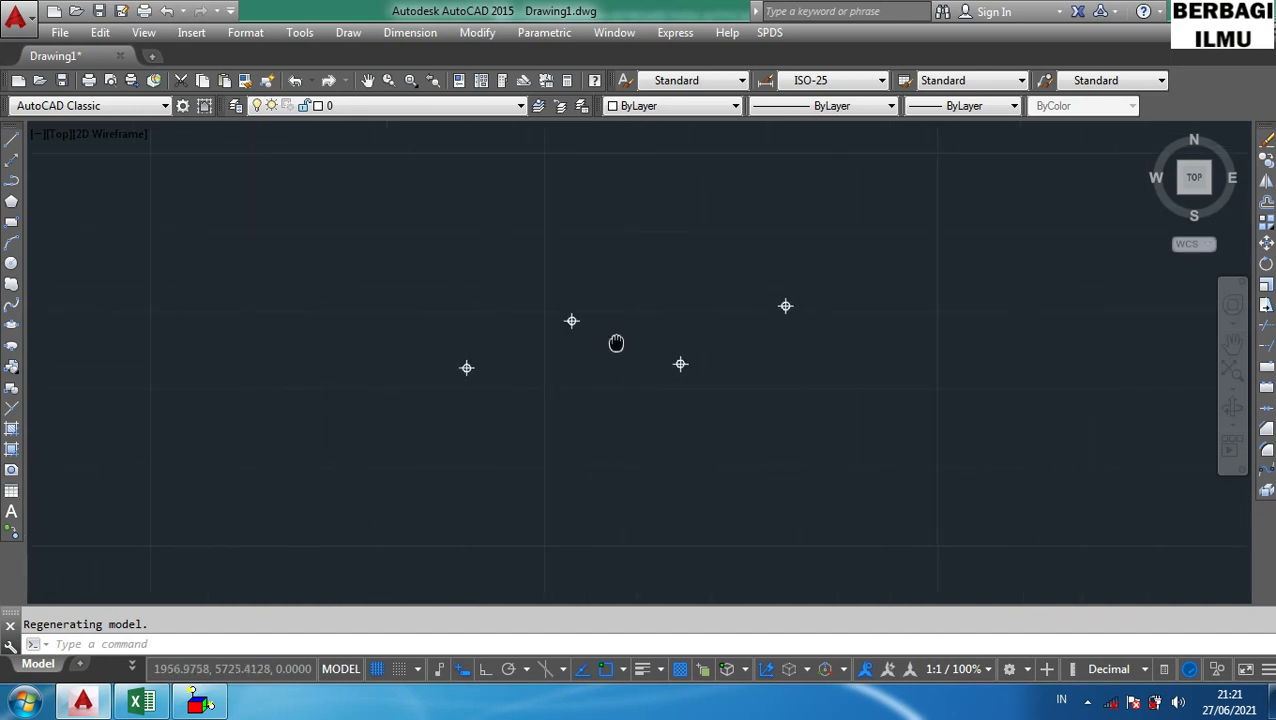
scroll(640, 335, "up", 3)
left_click(1085, 517)
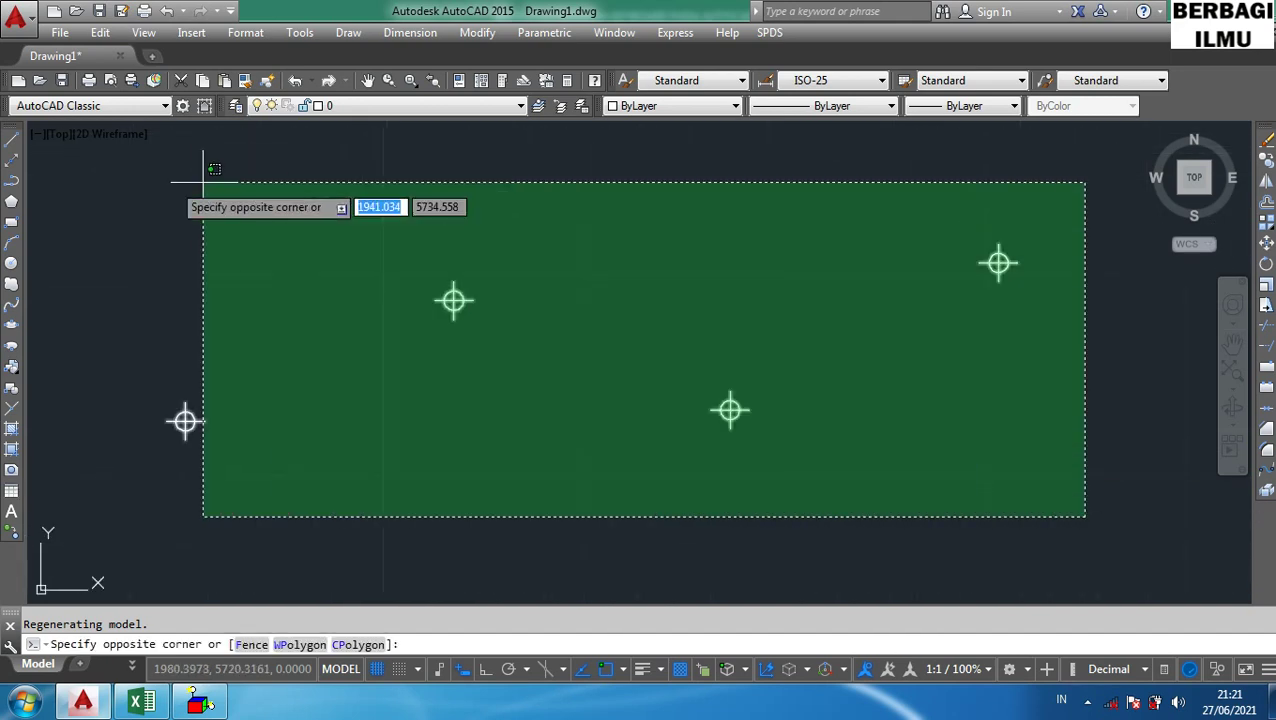
left_click(84, 158)
key("Delete")
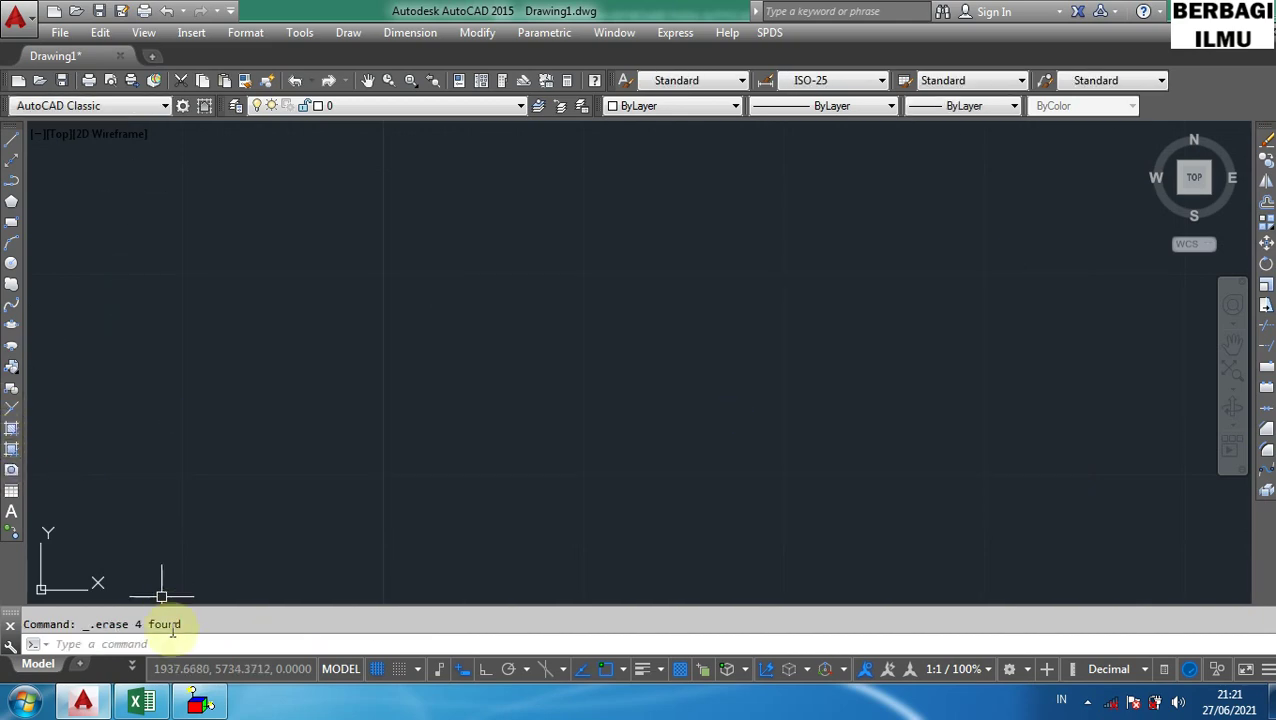
- Highlight the whole Hatch row in the Excel shortcut table, and dismiss the Windows Script Host error window
left_click(141, 700)
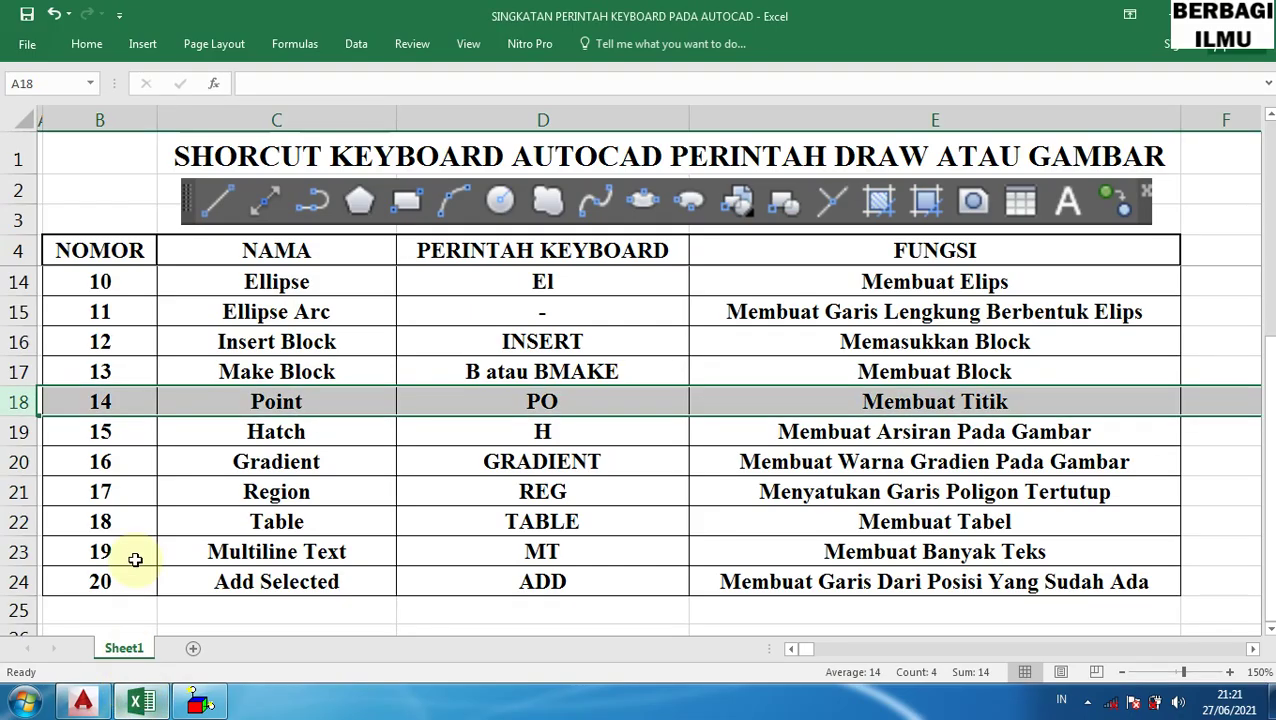
left_click(20, 431)
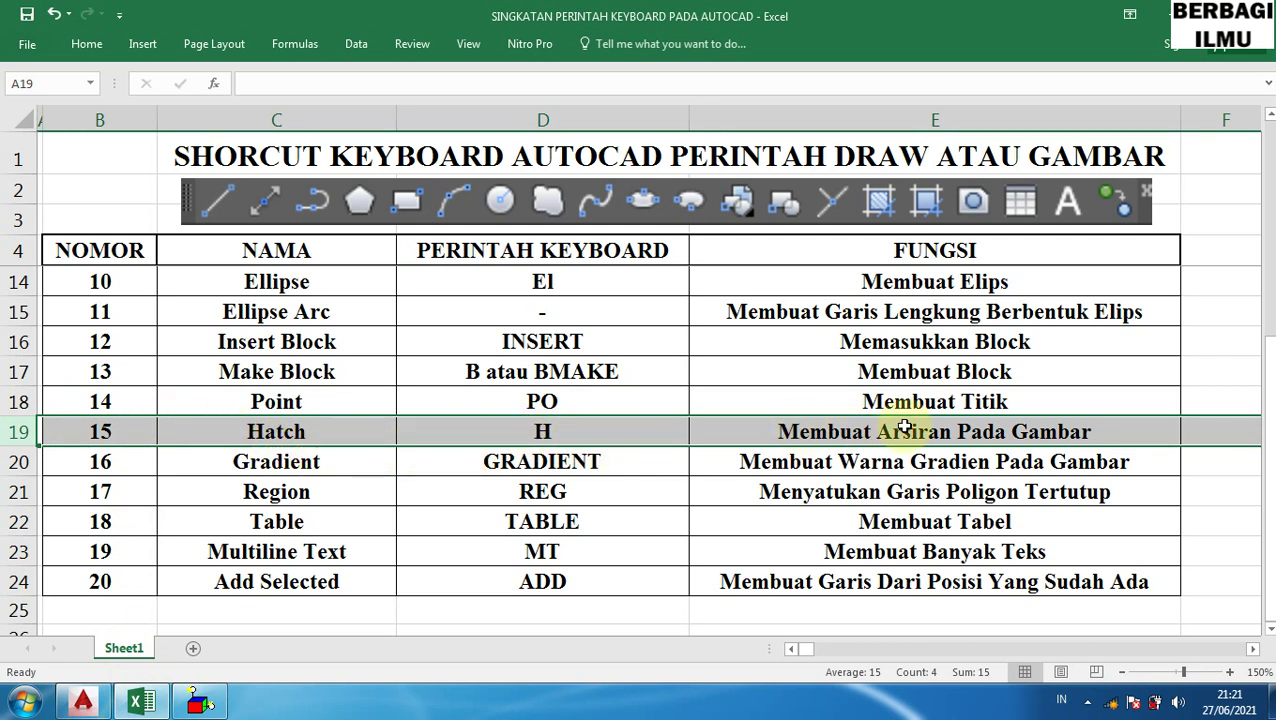
mouse_move(205, 703)
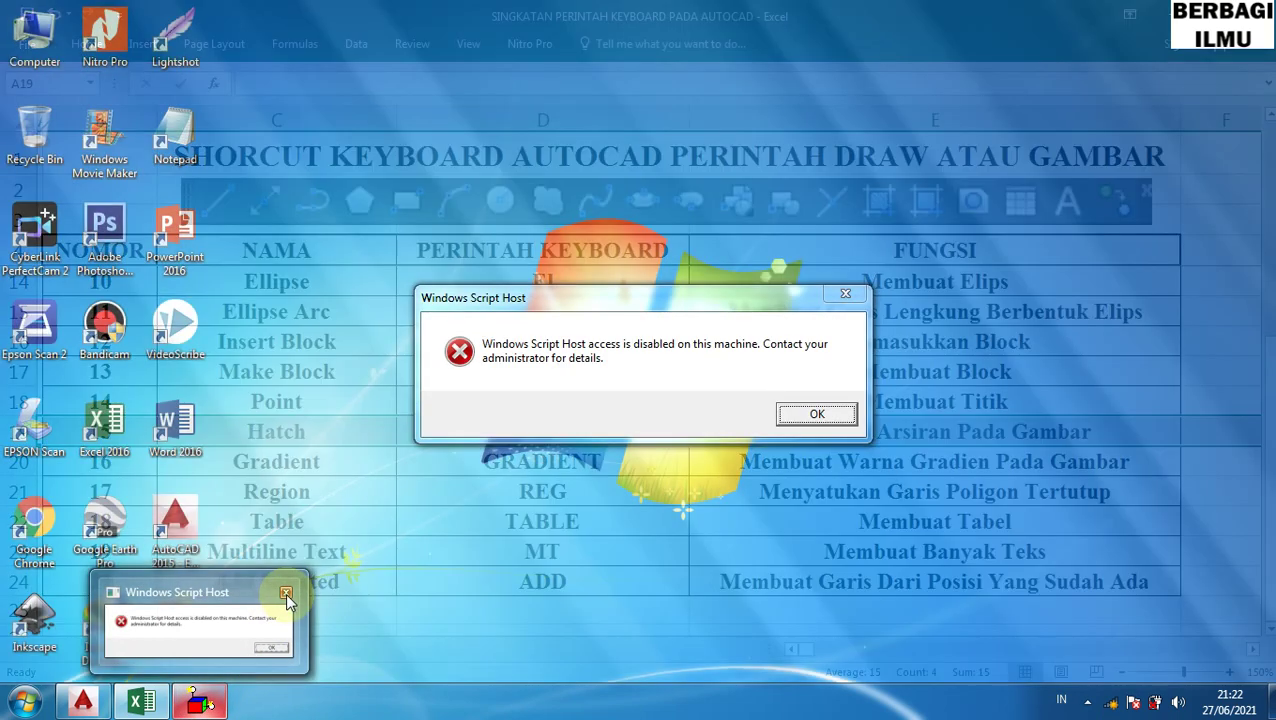
left_click(285, 592)
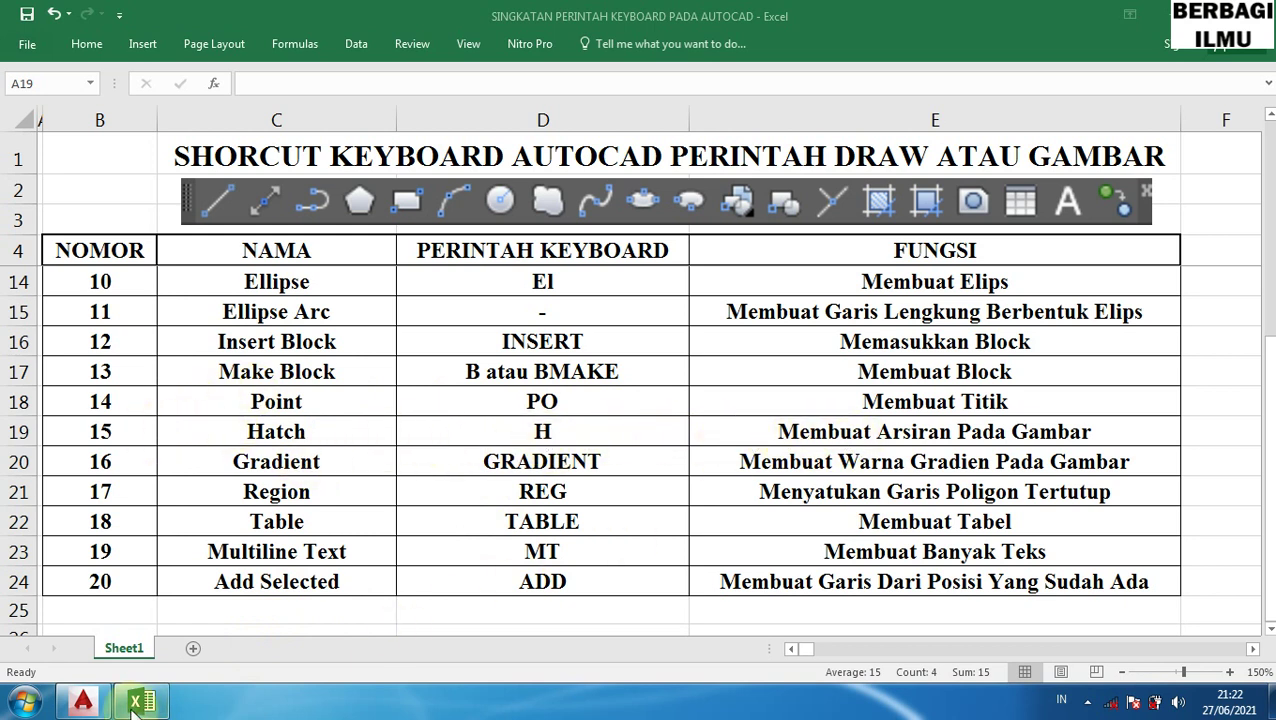
- Switch to AutoCAD, bring up the hatch dialog with H to look over the predefined patterns, and close it without hatching
left_click(82, 700)
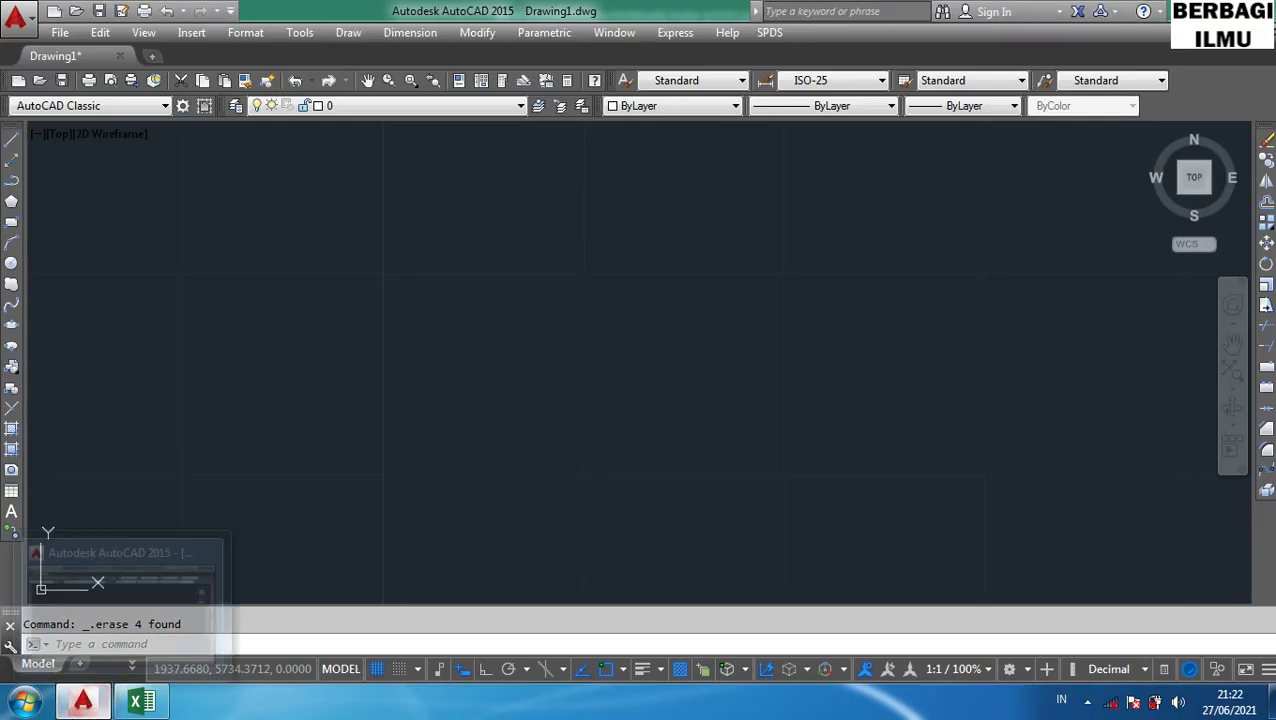
left_click(450, 320)
type("H")
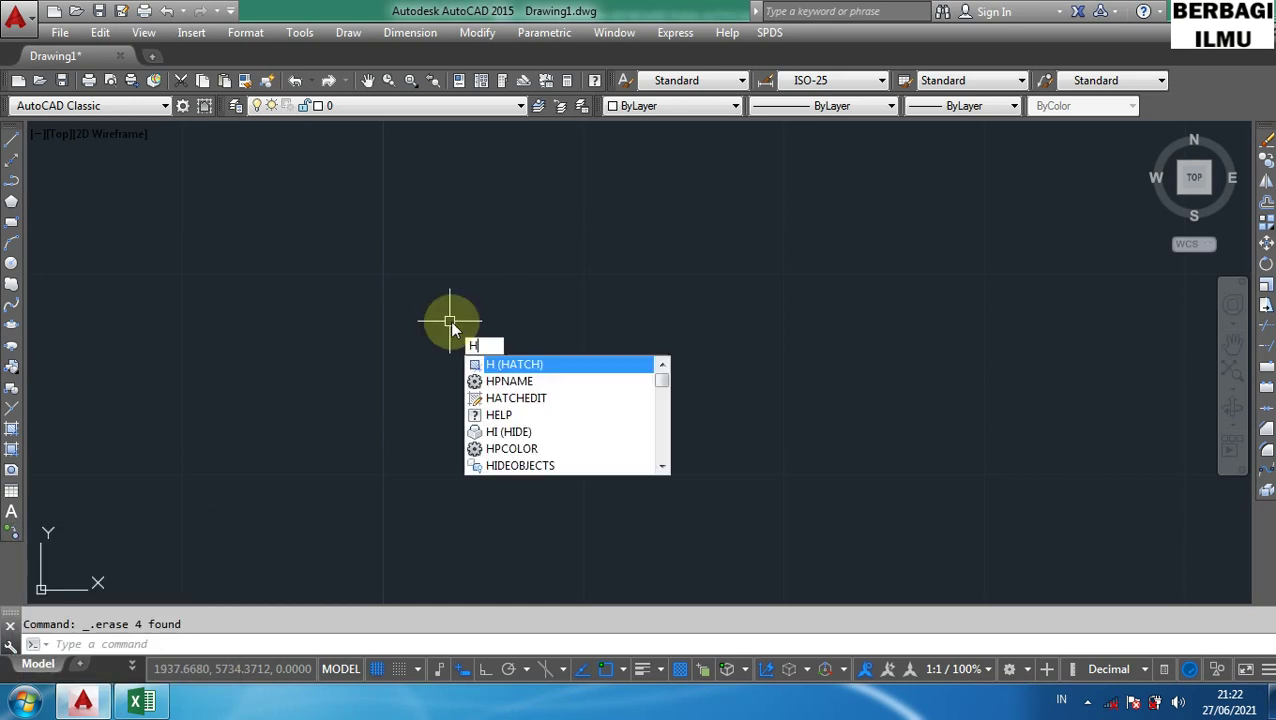
key("Return")
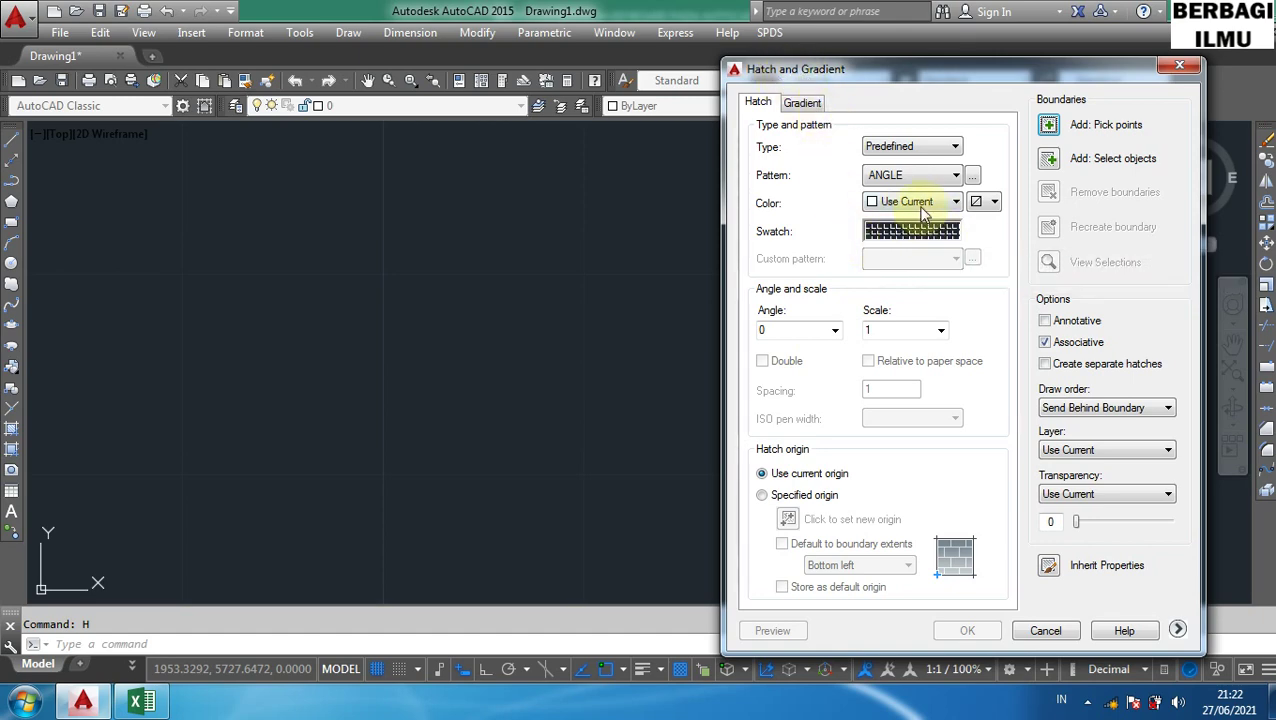
left_click(888, 232)
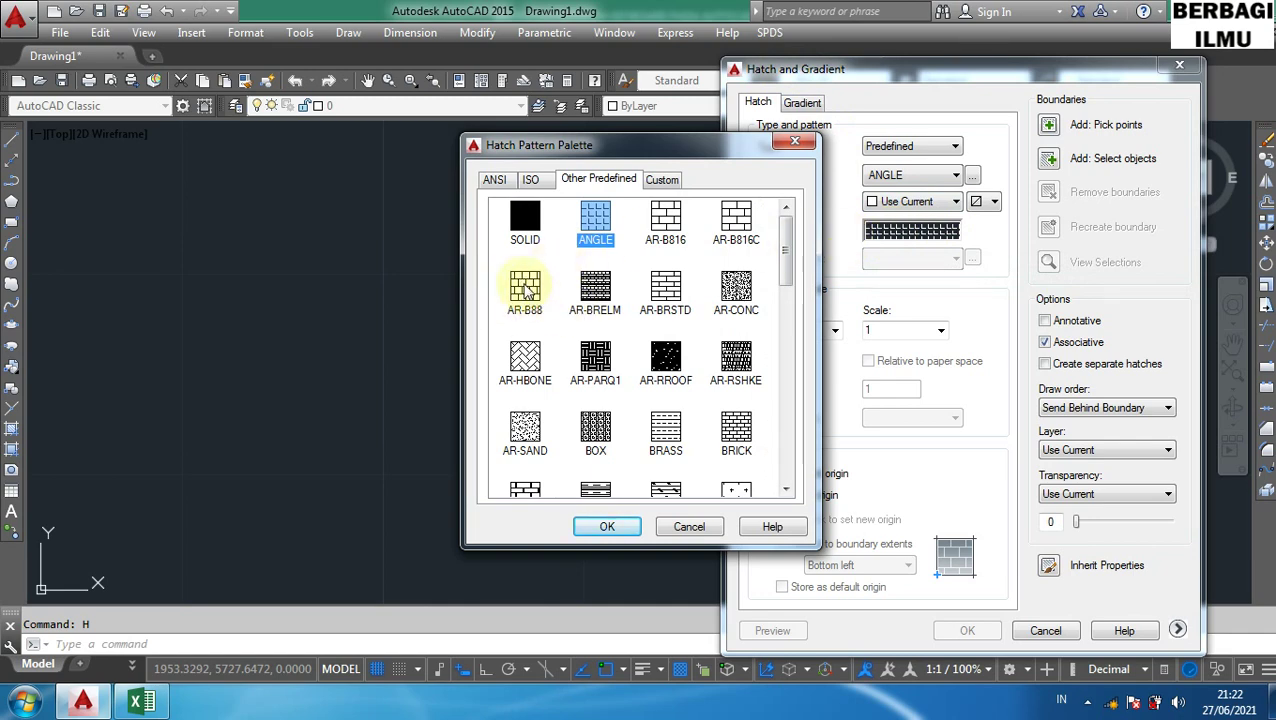
left_click(525, 289)
left_click(797, 146)
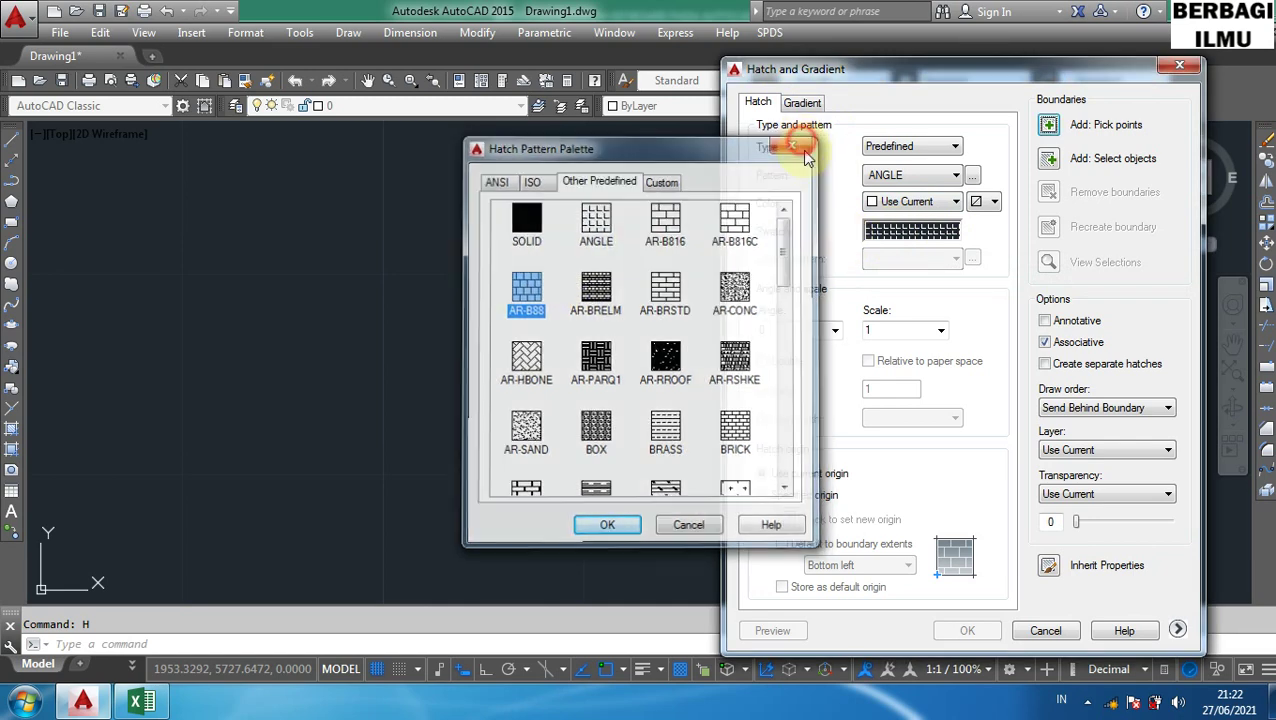
left_click(1179, 65)
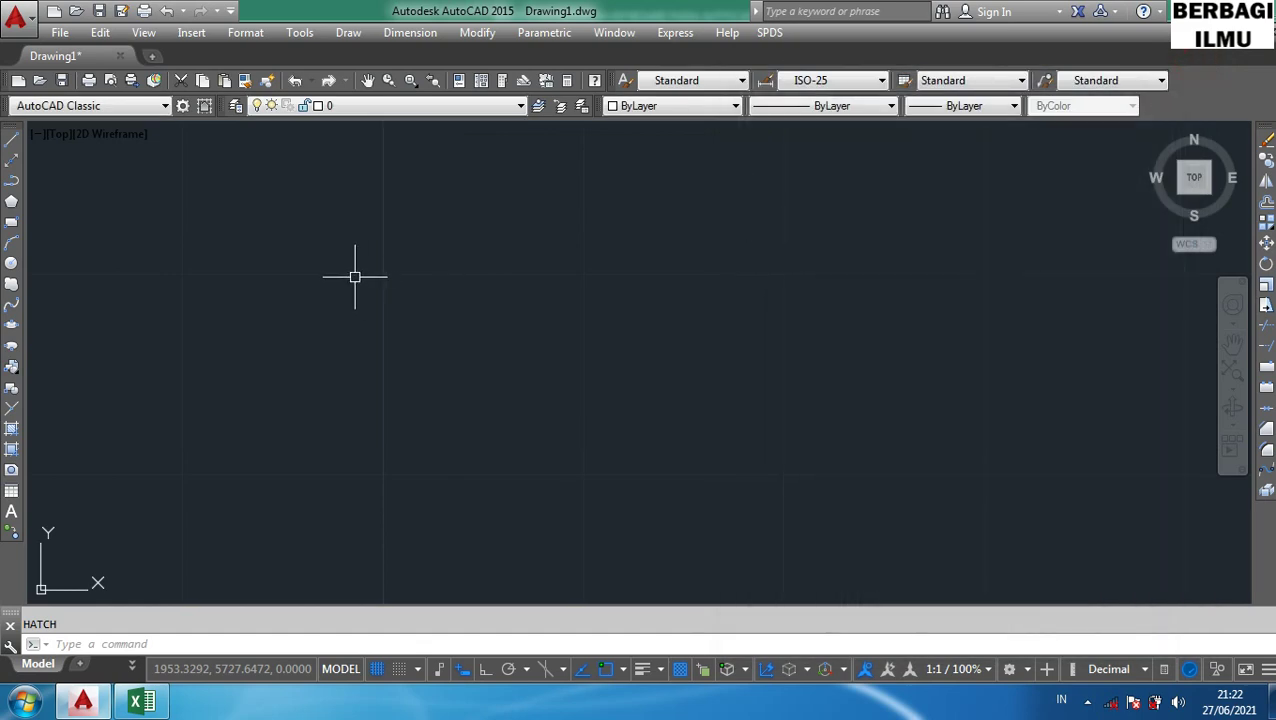
- Draw a roughly square rectangle with REC in the empty drawing area
type("rec")
key("Return")
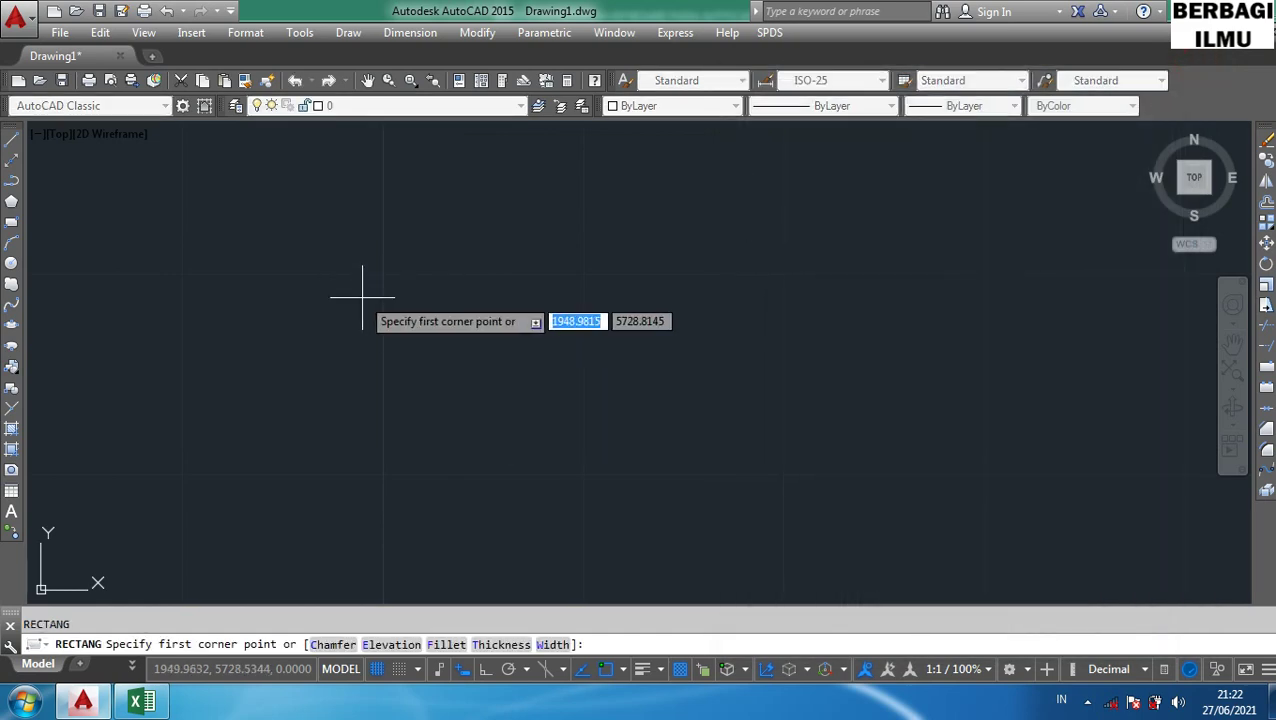
left_click(361, 295)
left_click(568, 500)
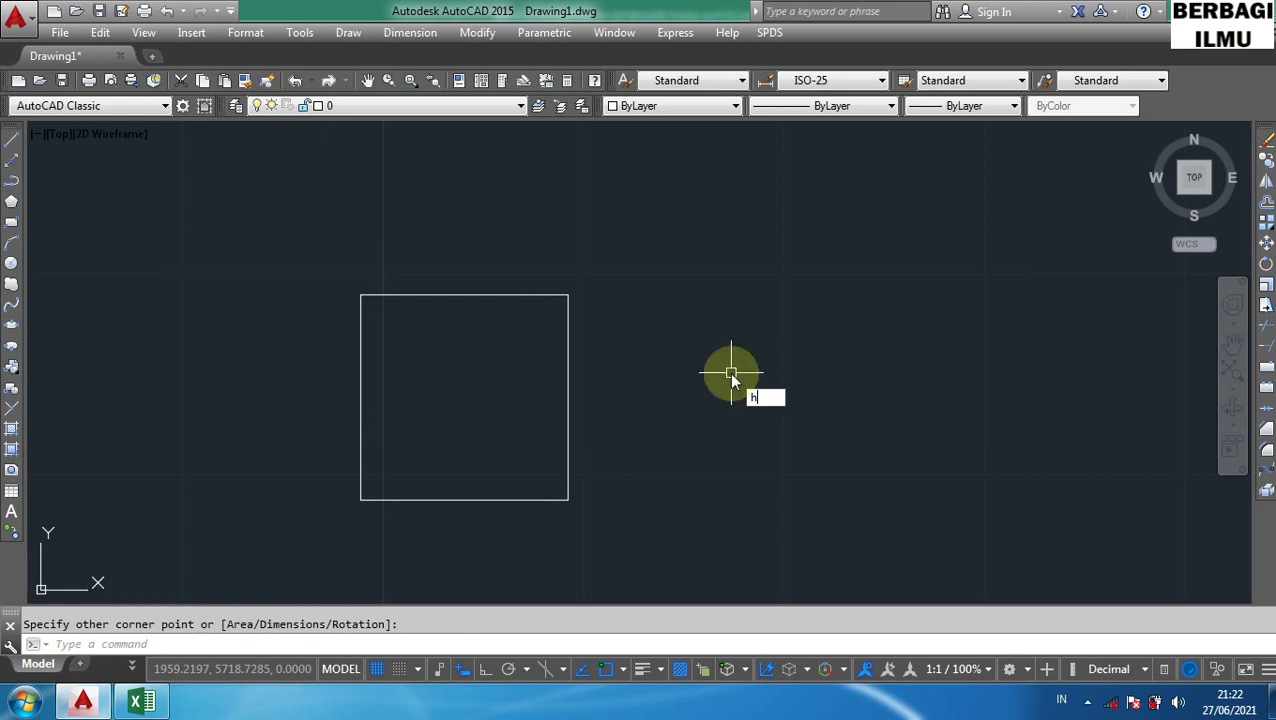
- Hatch the rectangle with the H shortcut, using the predefined AR-B88 pattern and a picked point inside it as the boundary
type("h")
key("Return")
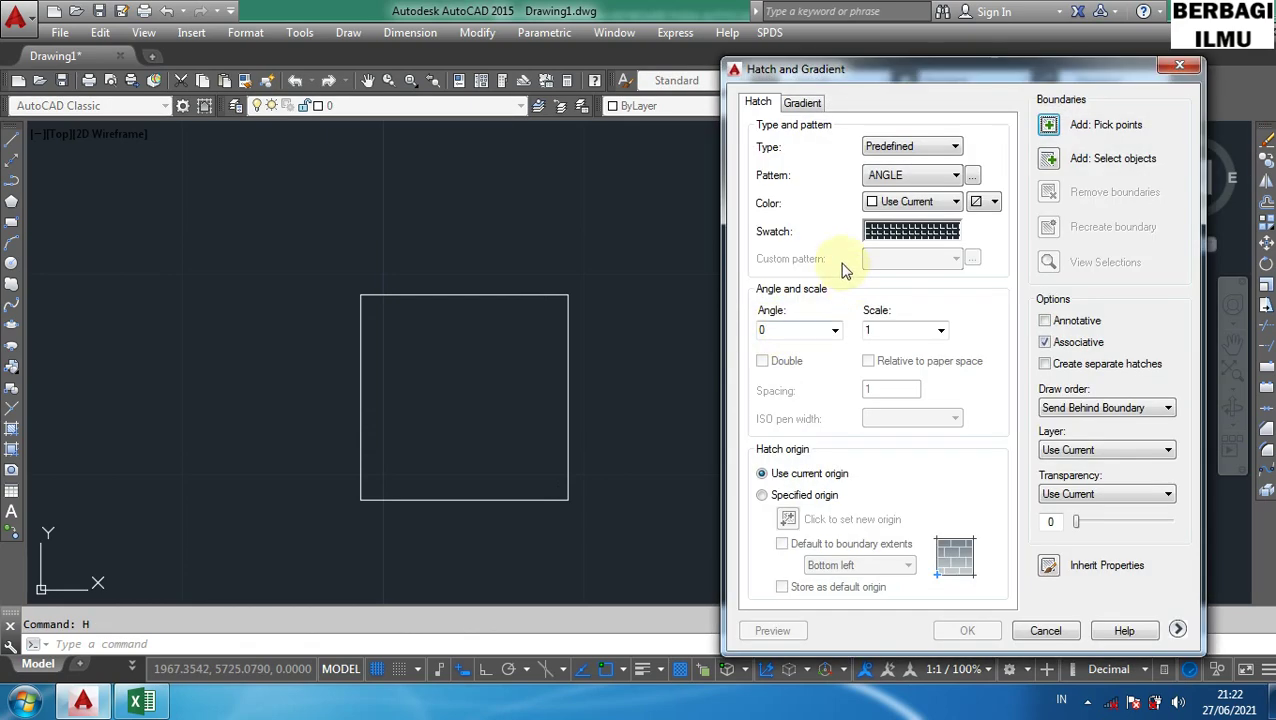
left_click(945, 231)
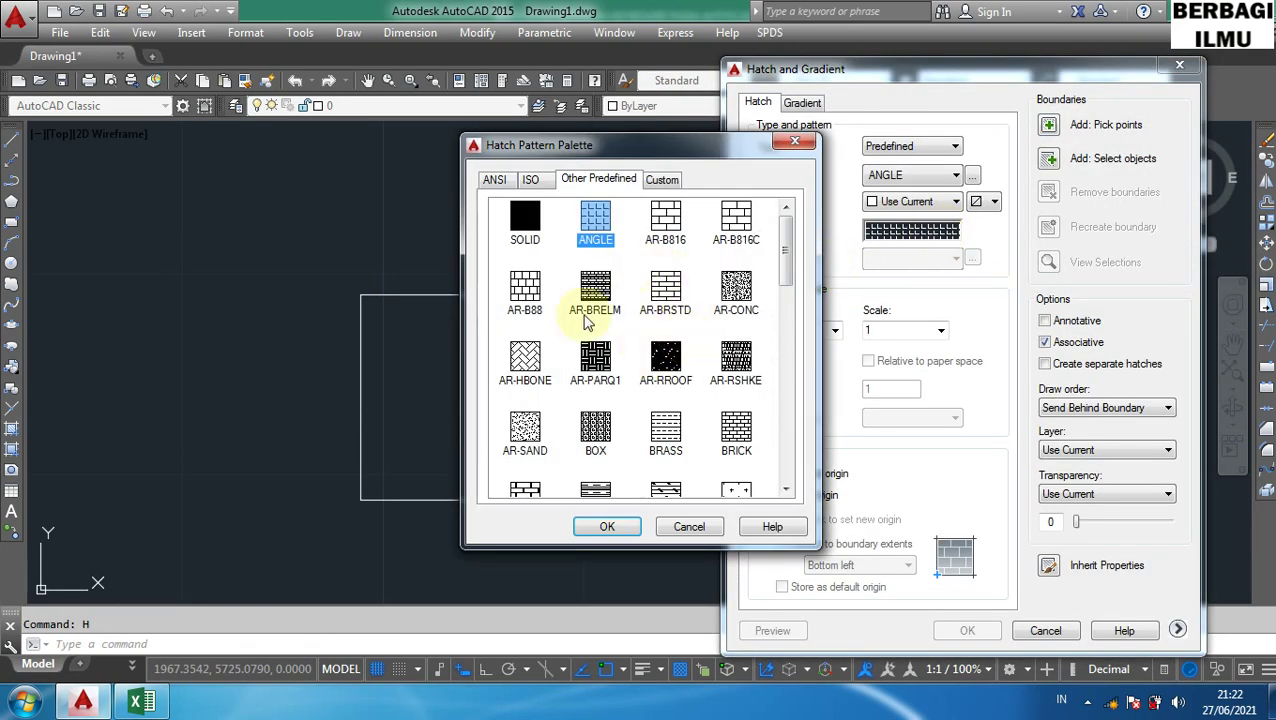
left_click(525, 290)
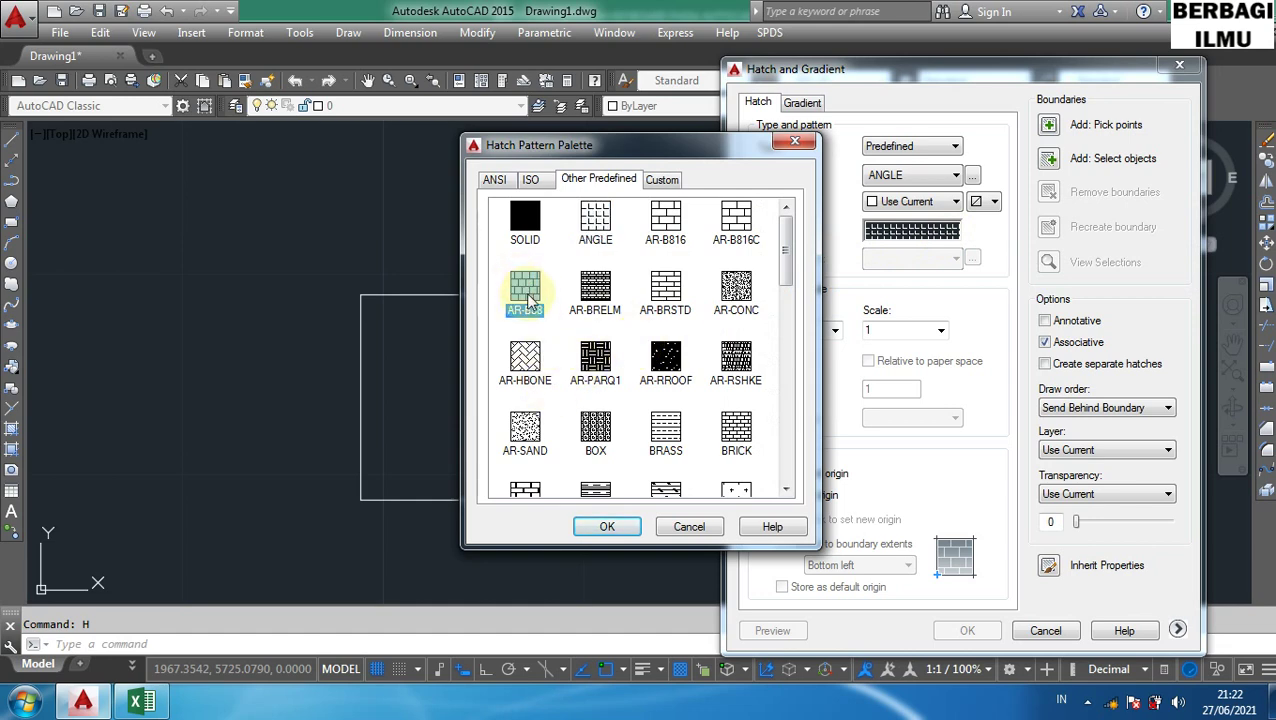
left_click(605, 527)
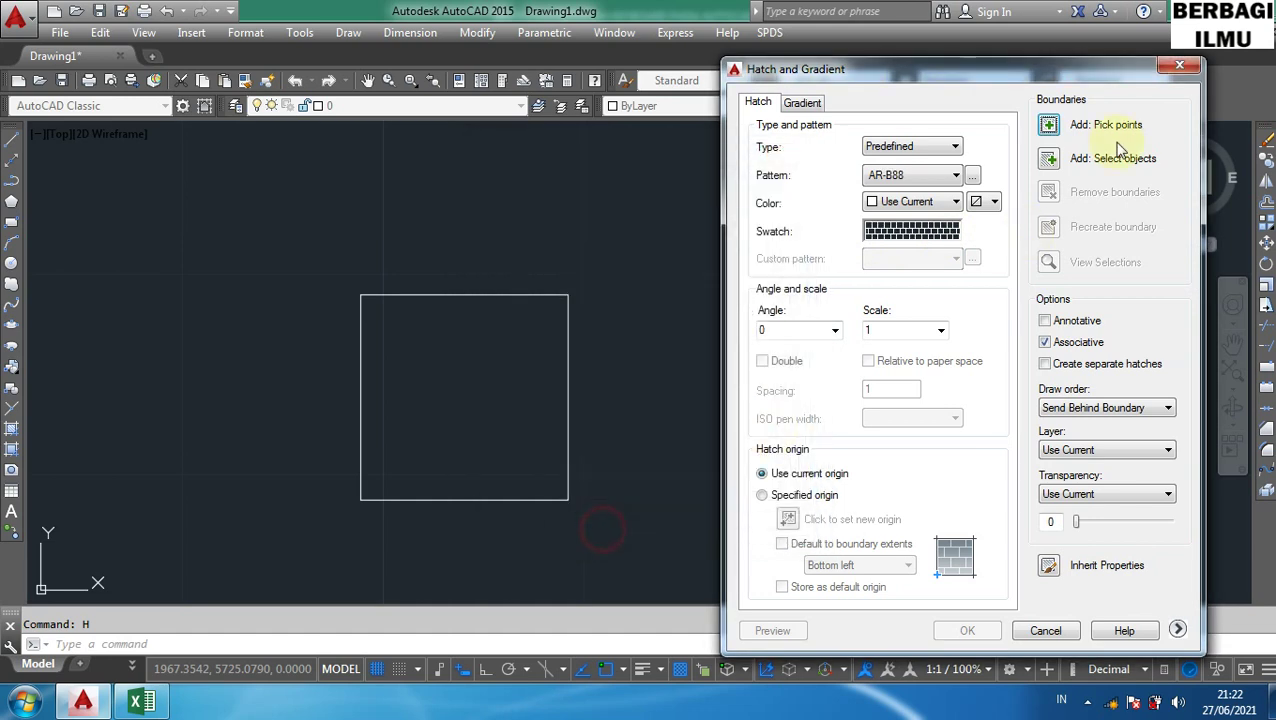
left_click(1054, 128)
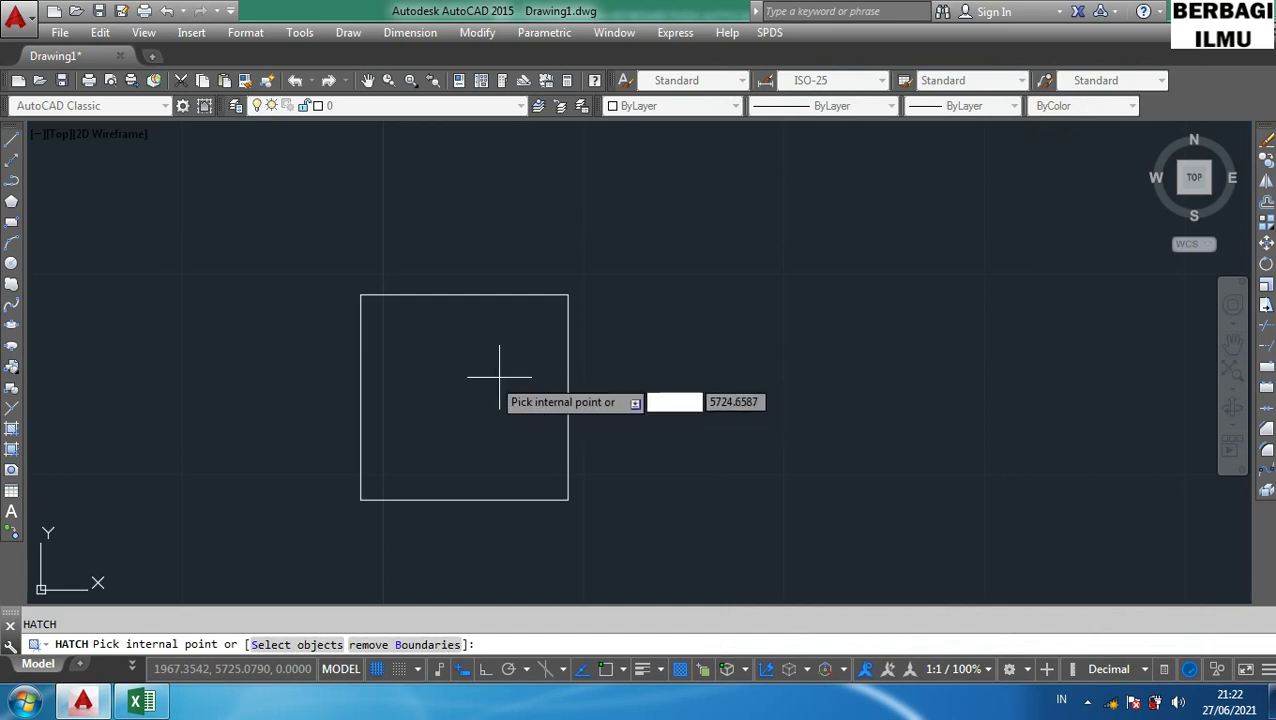
left_click(452, 371)
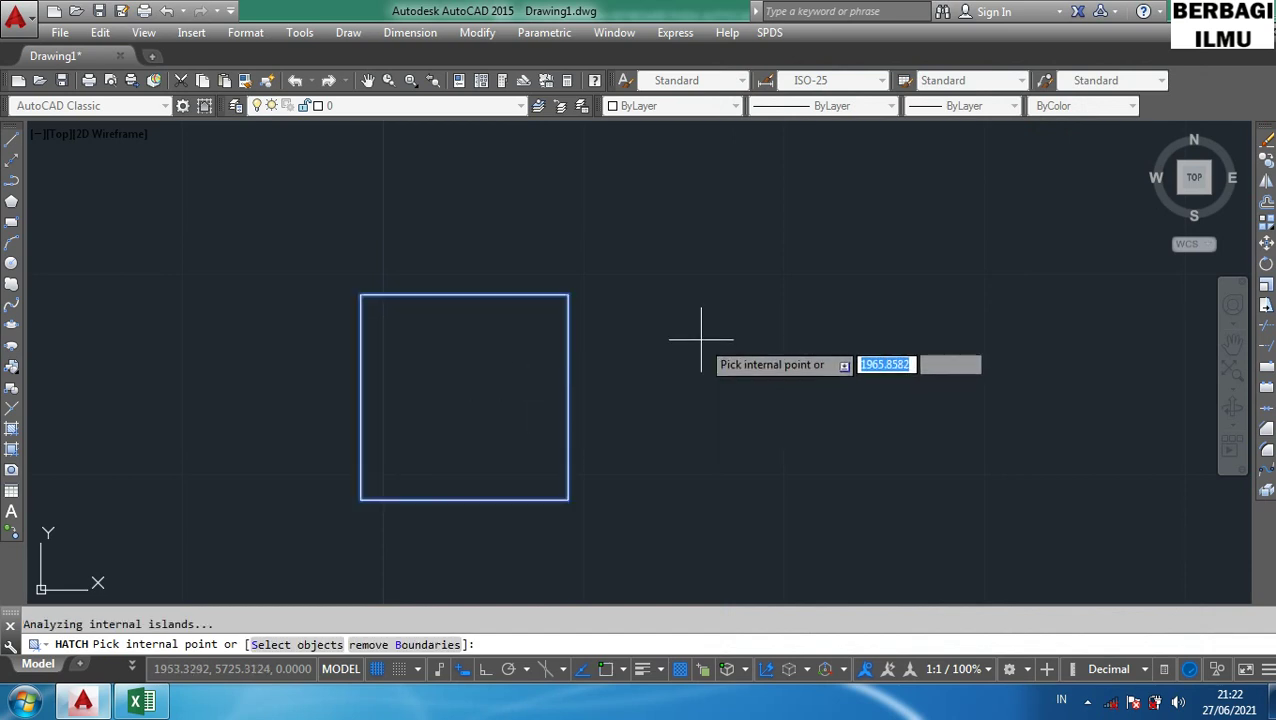
key("Return")
left_click(967, 631)
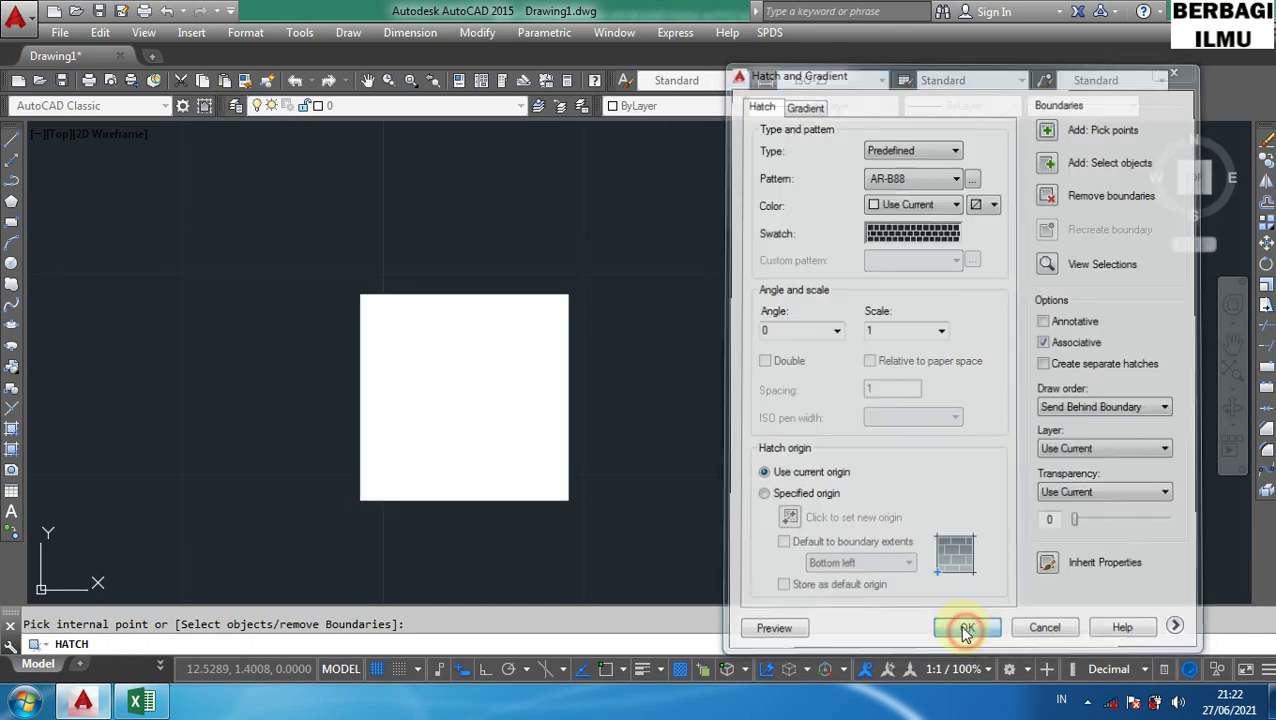
- Inspect the rectangle's AR-B88 hatch up close, select it to look over its properties, and deselect it
scroll(520, 408, "up", 2)
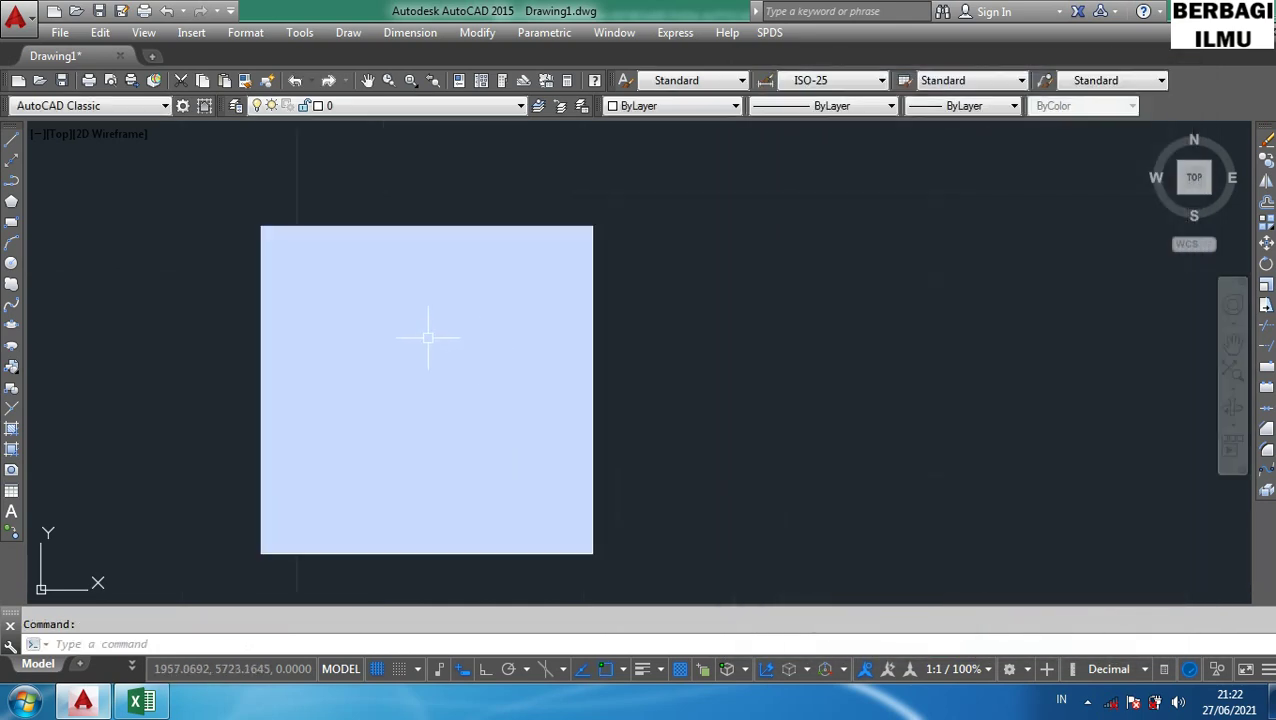
scroll(469, 373, "down", 2)
middle_click_drag(600, 403, 760, 390)
left_click(629, 345)
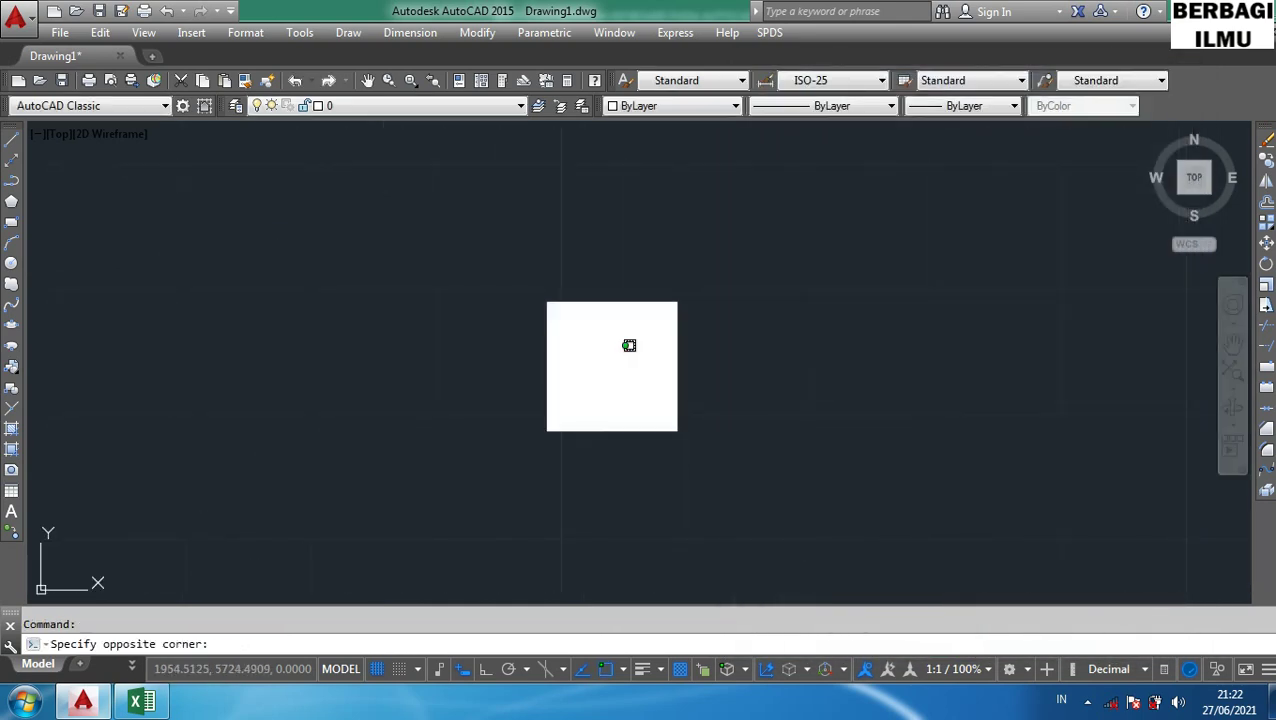
left_click(629, 345)
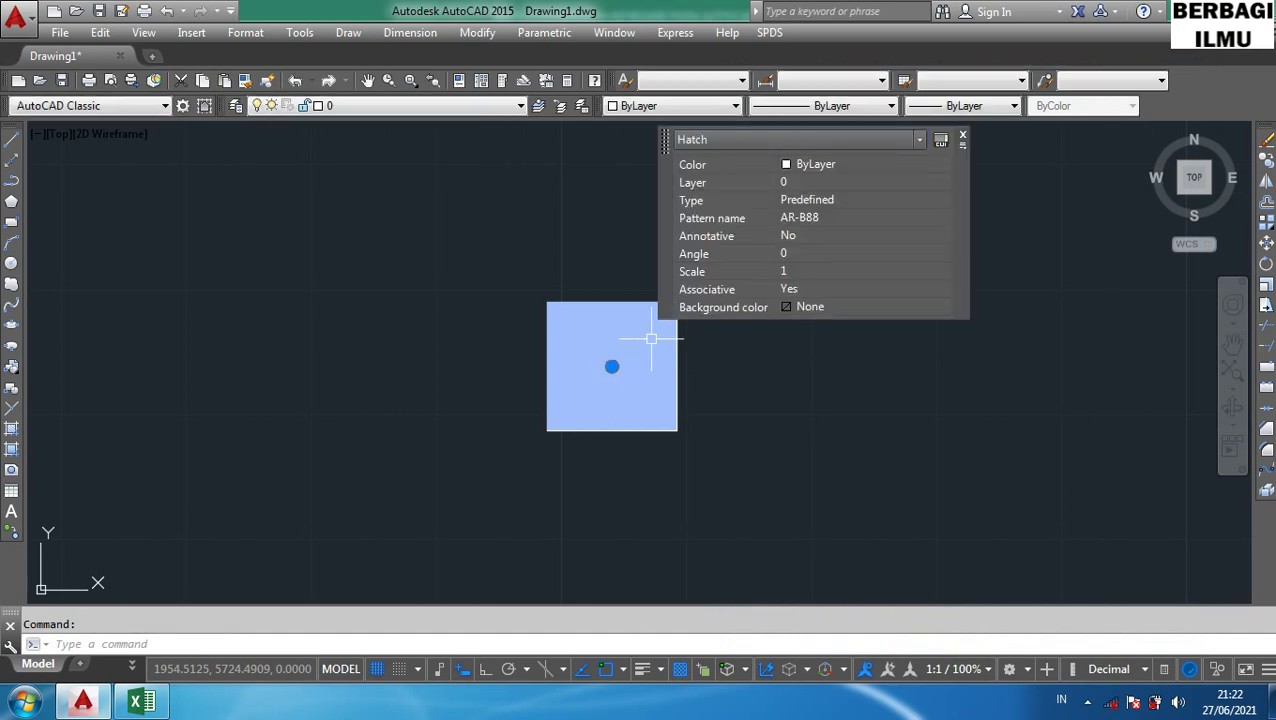
left_click(760, 286)
key("Escape")
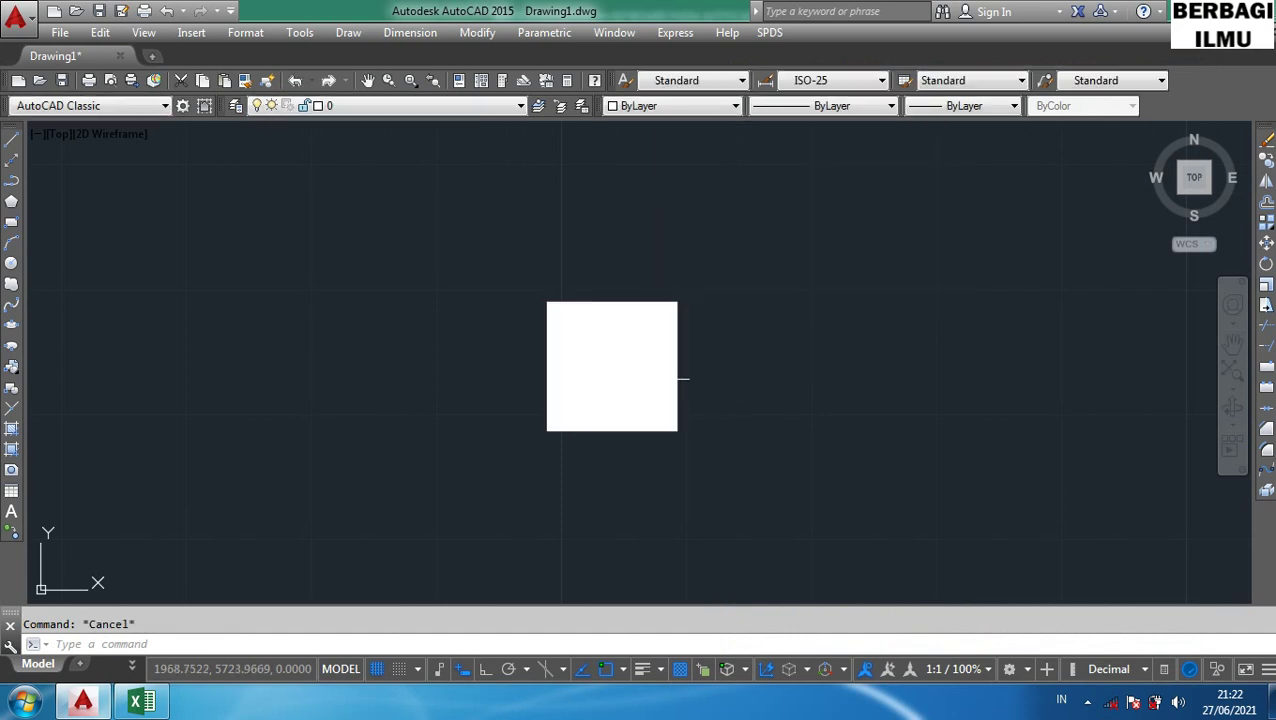
- Set the existing AR-B88 hatch's scale to 0.25 in its properties and clear the selection
left_click(594, 352)
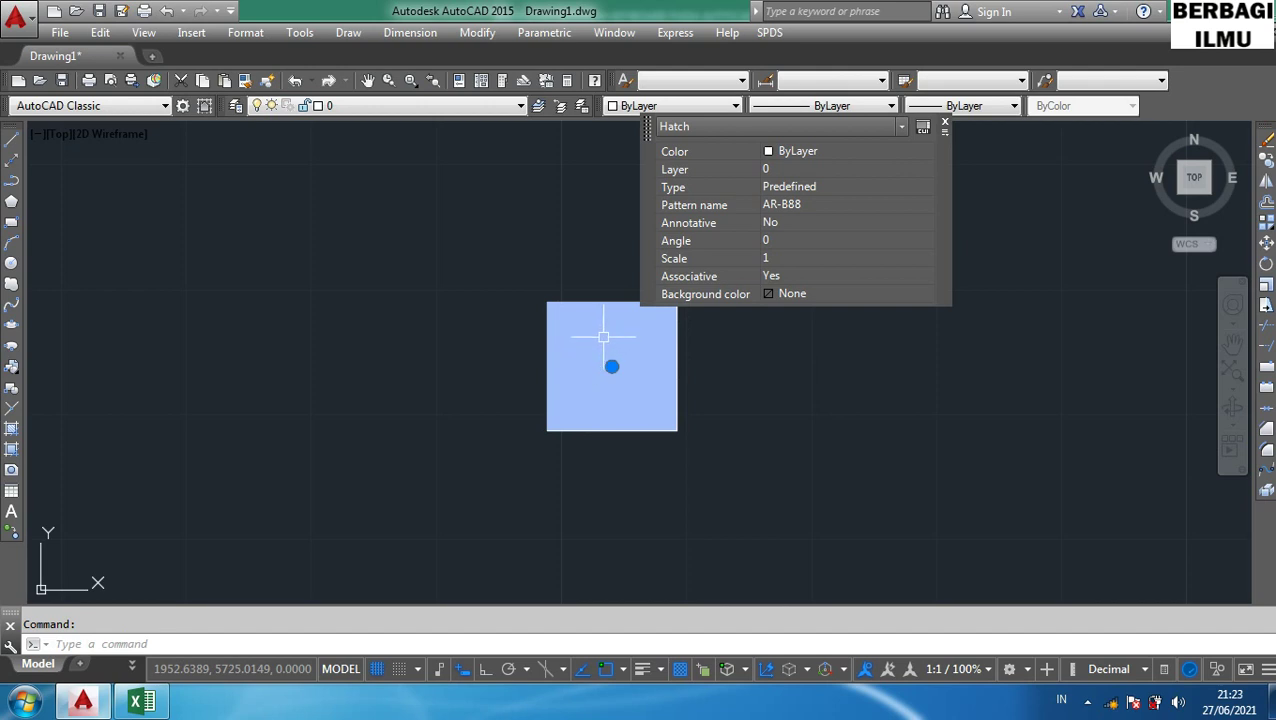
left_click(778, 256)
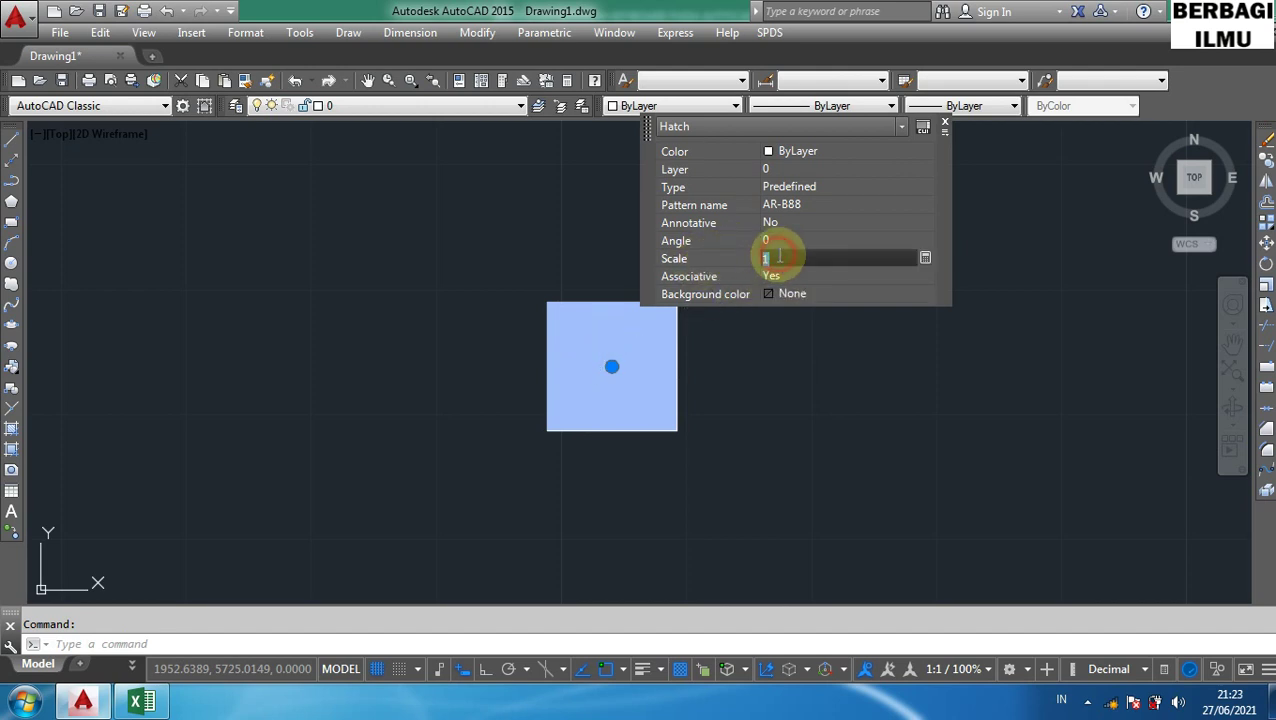
type("0.25")
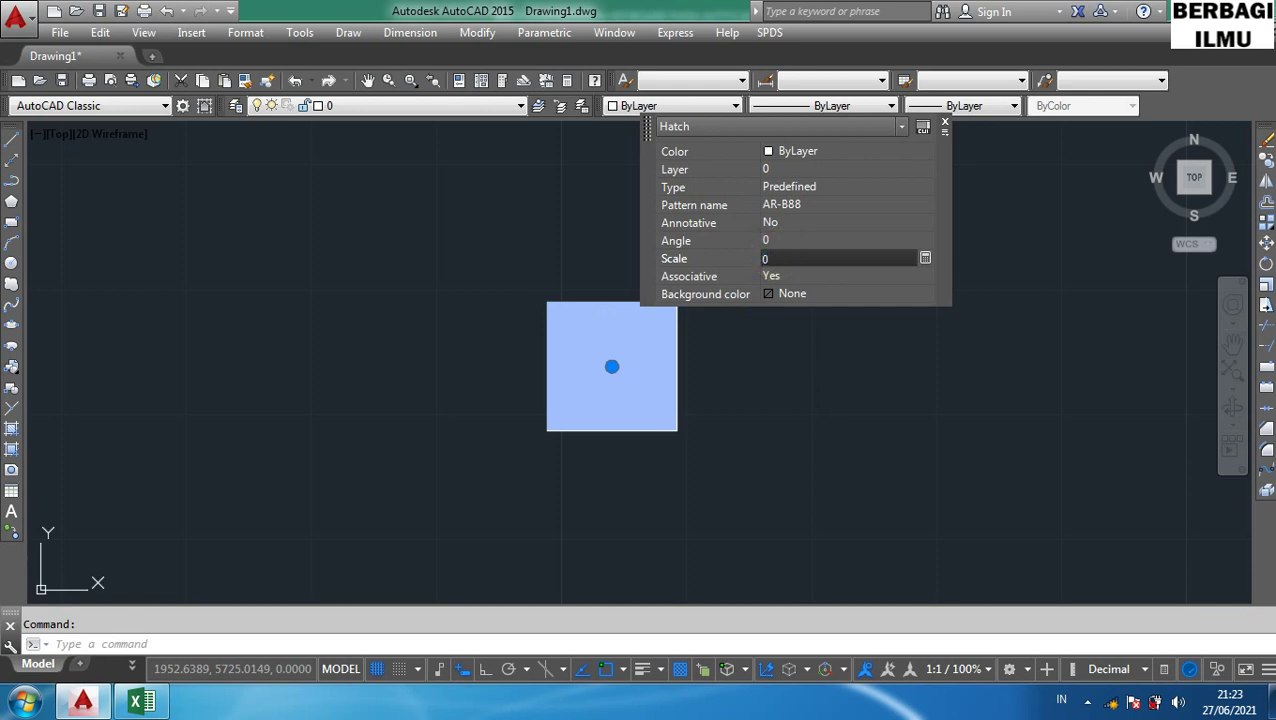
left_click(893, 367)
left_click(888, 381)
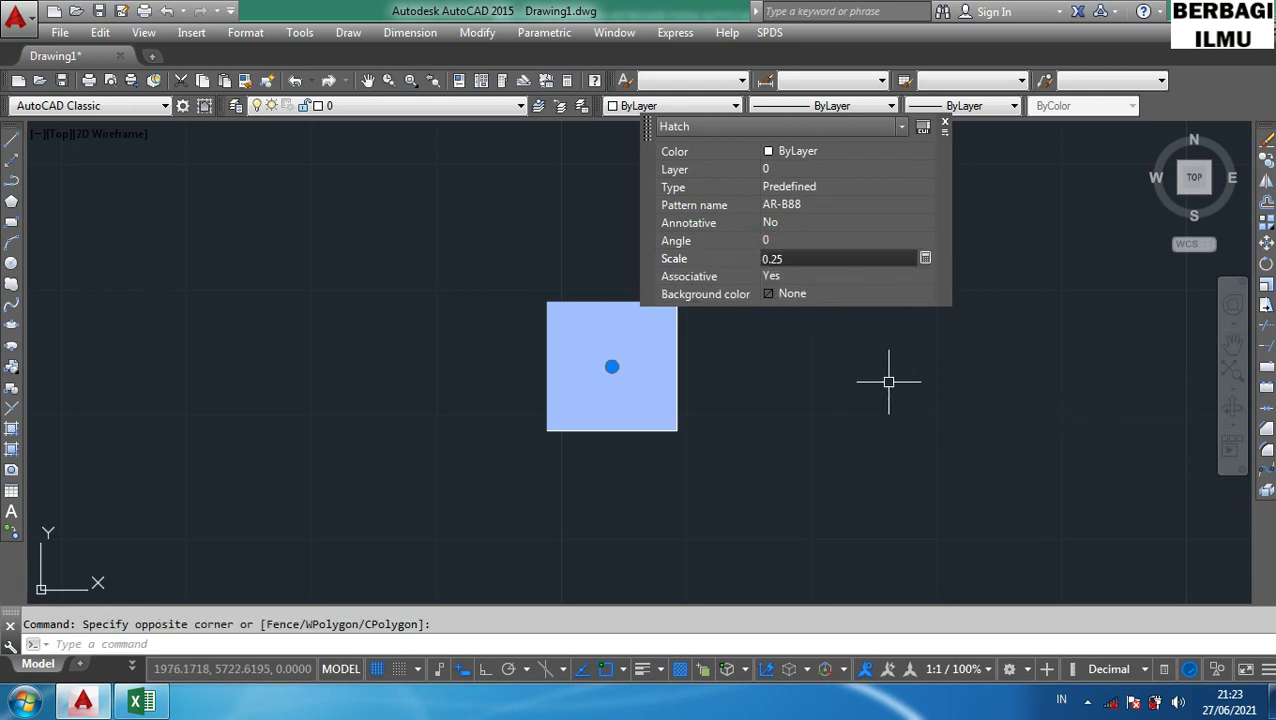
key("Escape")
middle_click_drag(834, 378, 689, 373)
key("Escape")
- Erase the solid-looking AR-B88 hatch, keeping the rectangle outline
scroll(494, 342, "up", 4)
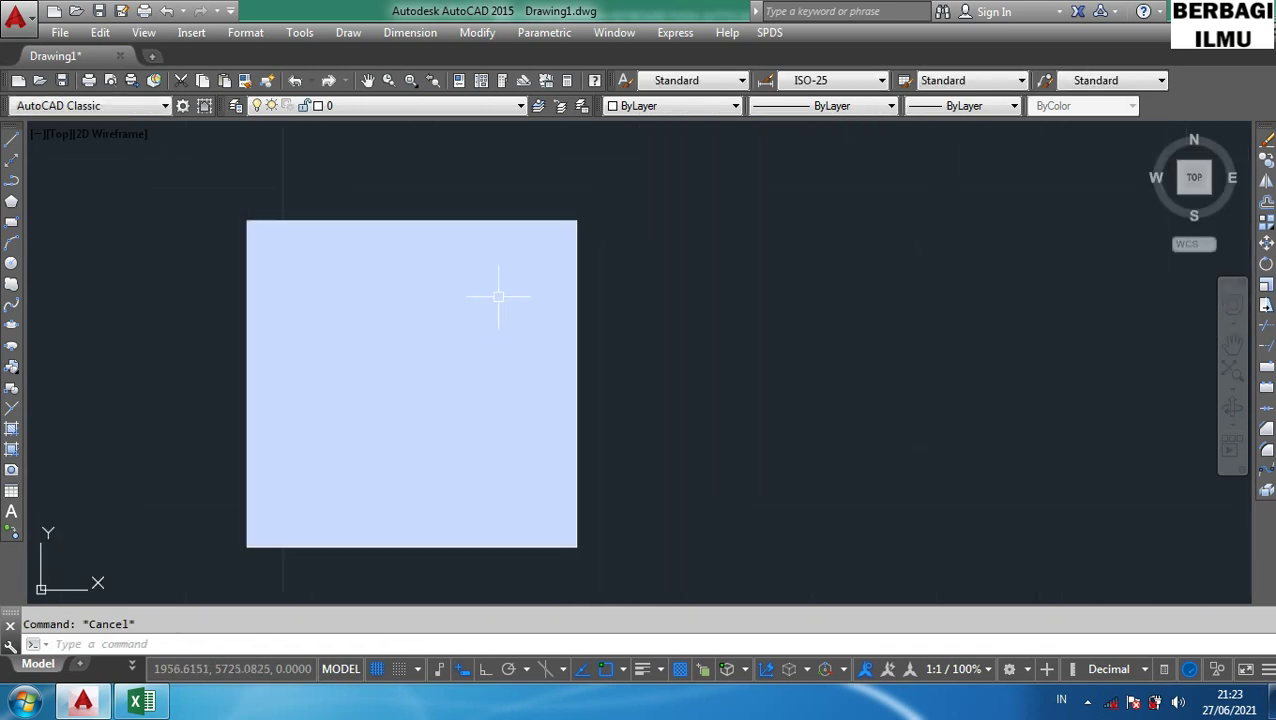
left_click(498, 296)
left_click(485, 299)
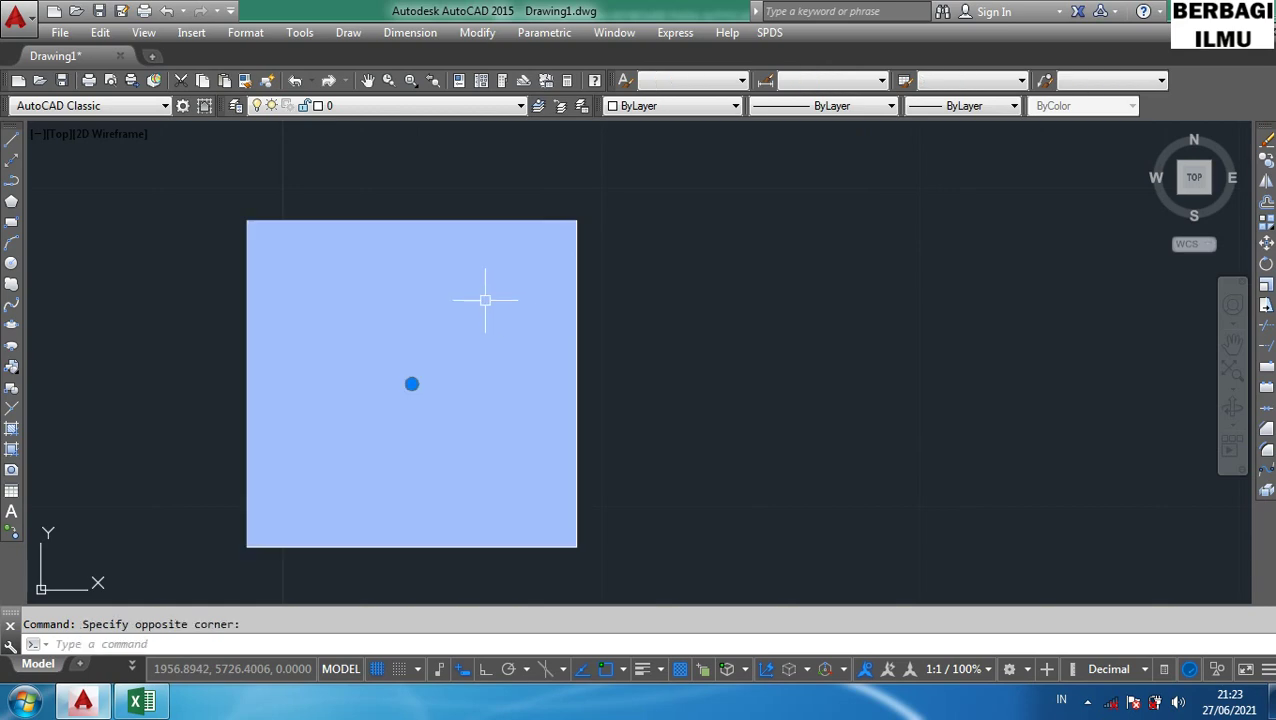
key("Delete")
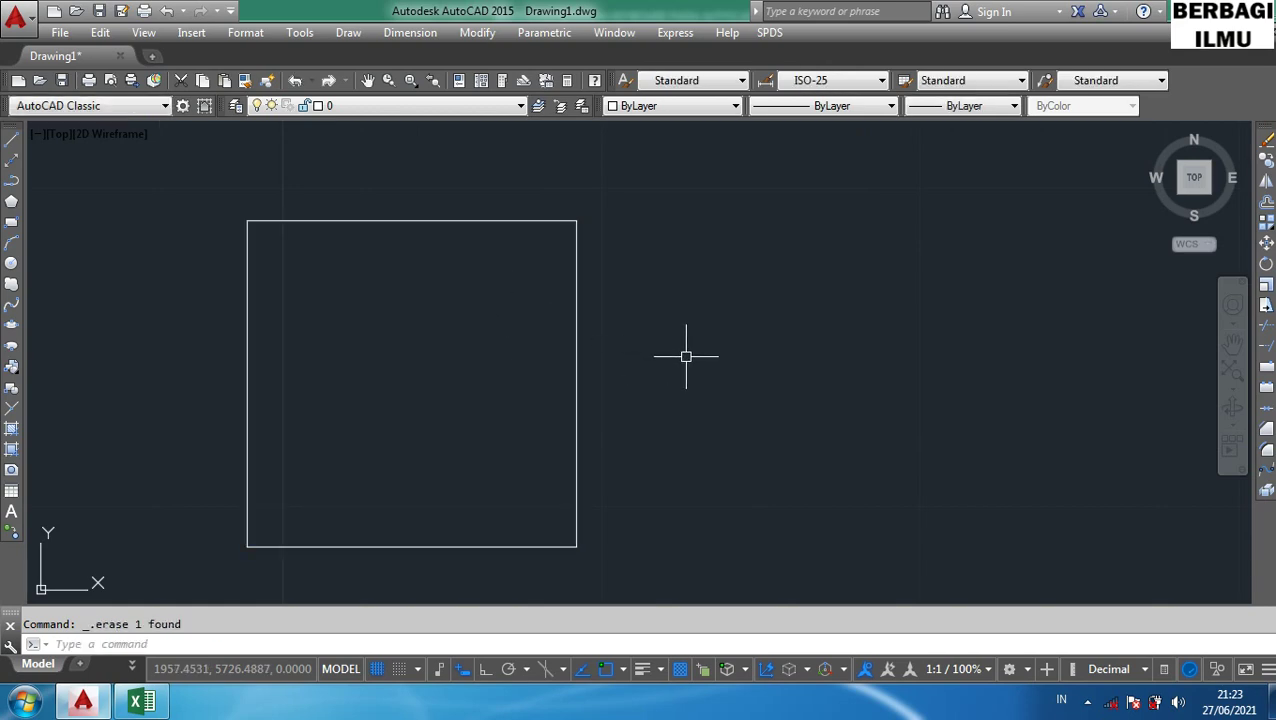
- Hatch the rectangle with the predefined AR-B88 pattern at scale 0.25, using a picked point inside it as the boundary
key("Return")
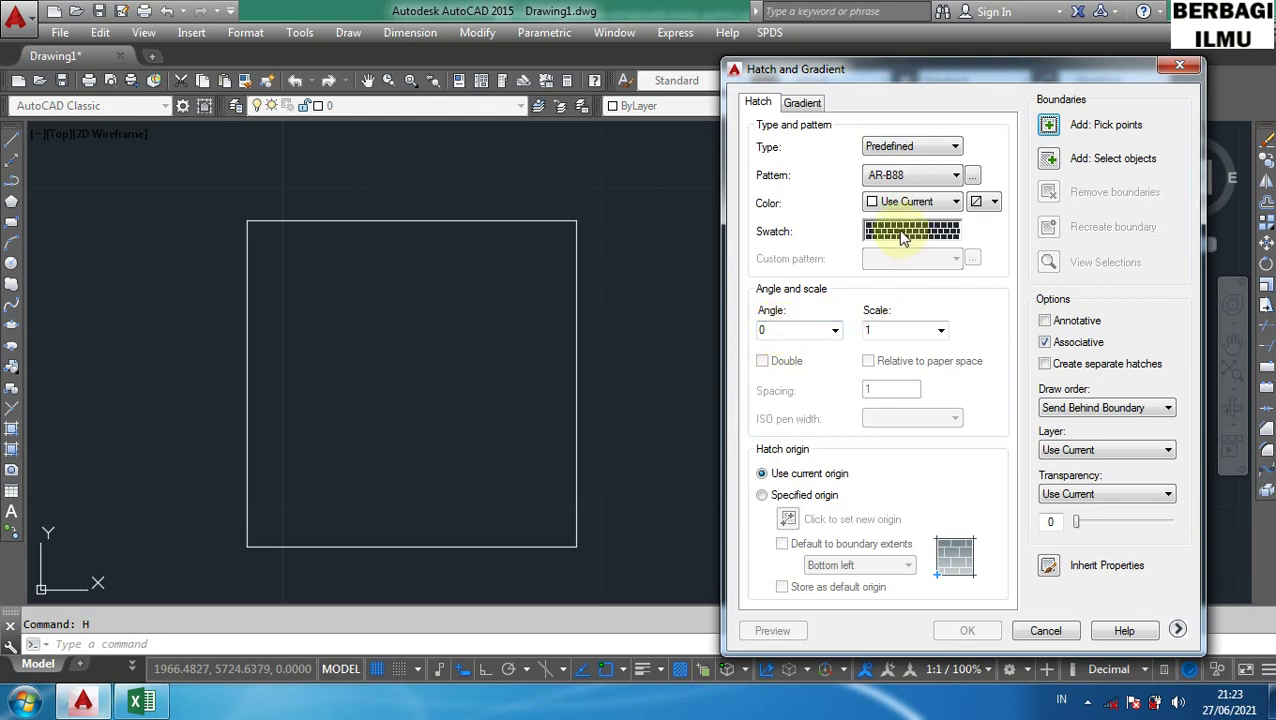
left_click(903, 237)
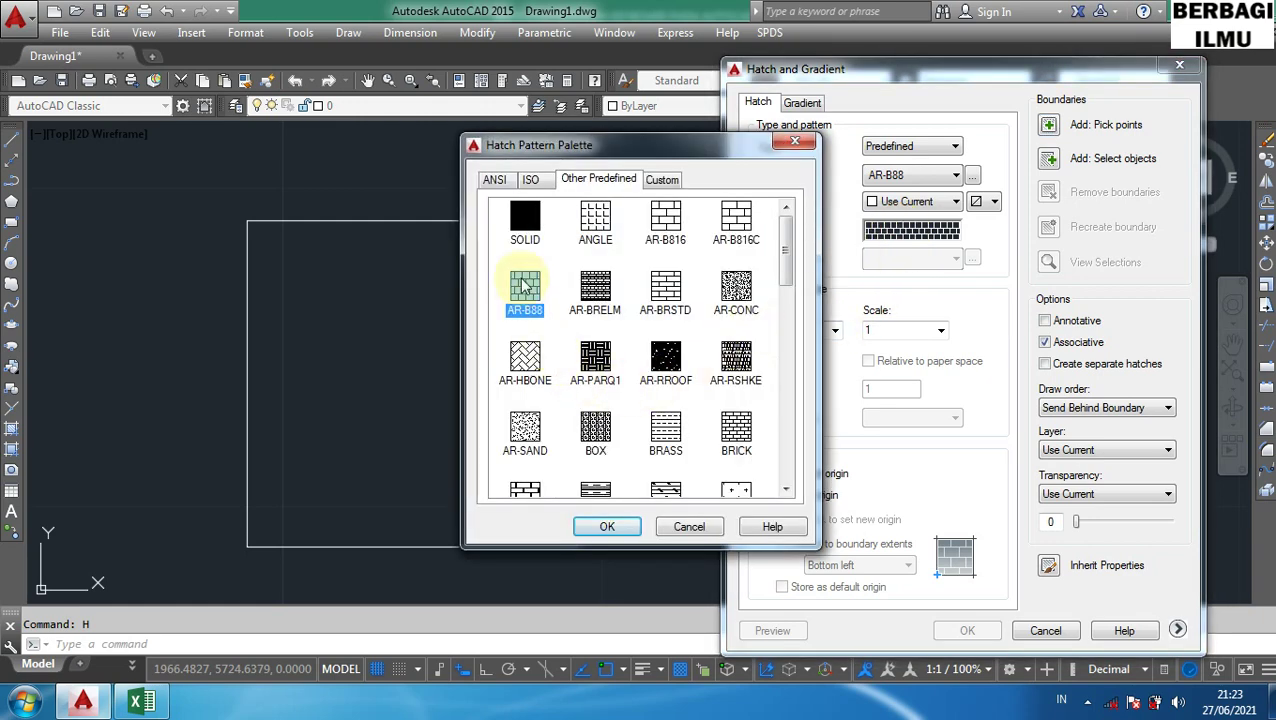
left_click(612, 527)
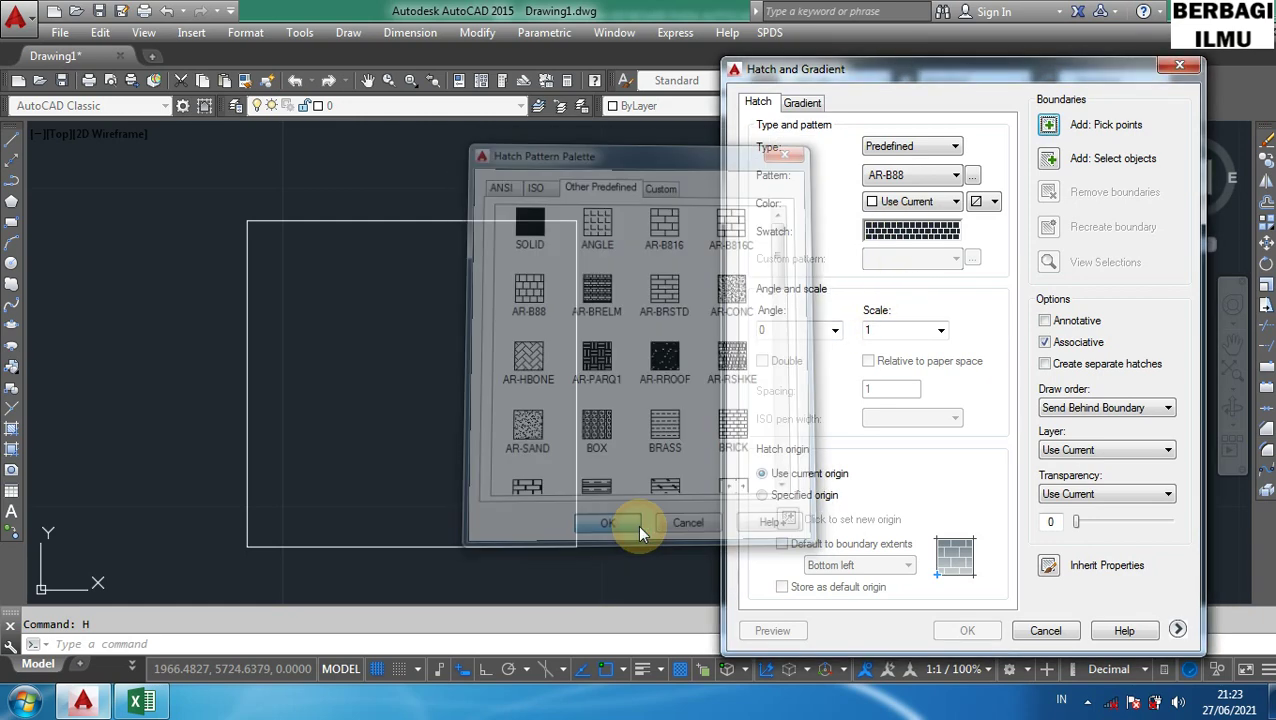
double_click(870, 330)
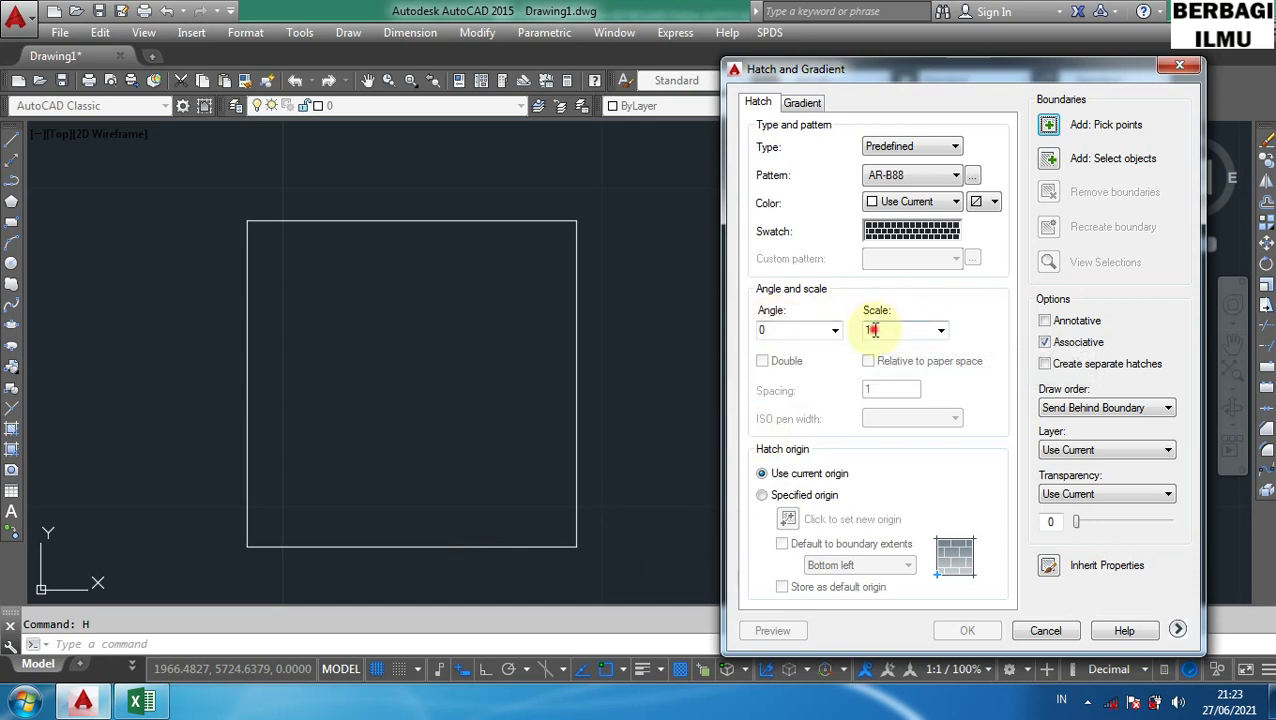
left_click(941, 330)
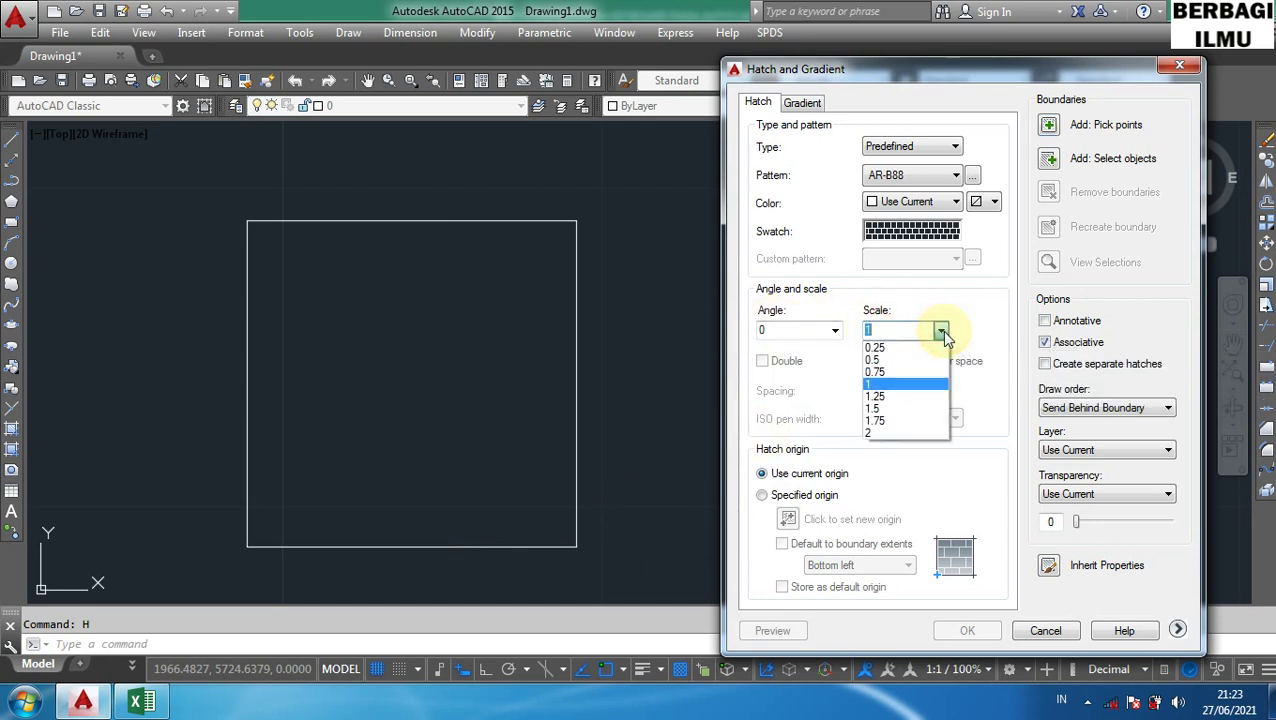
left_click(885, 347)
left_click(1048, 125)
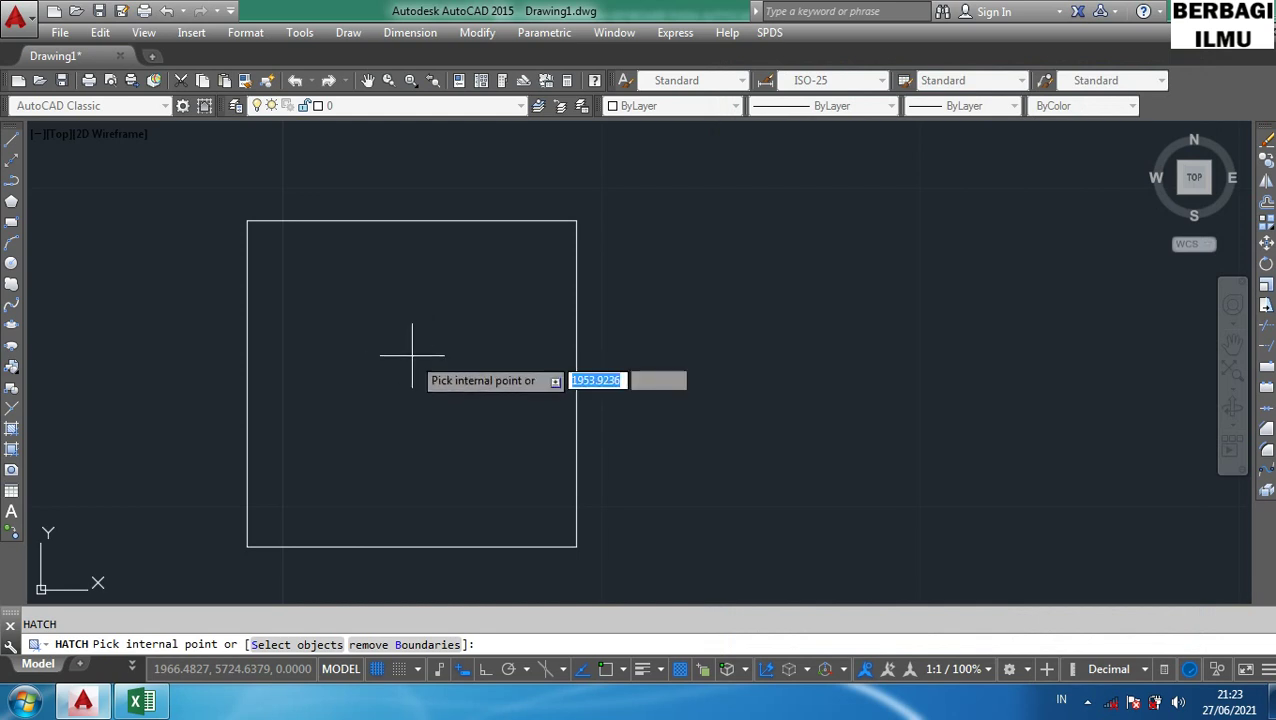
left_click(413, 355)
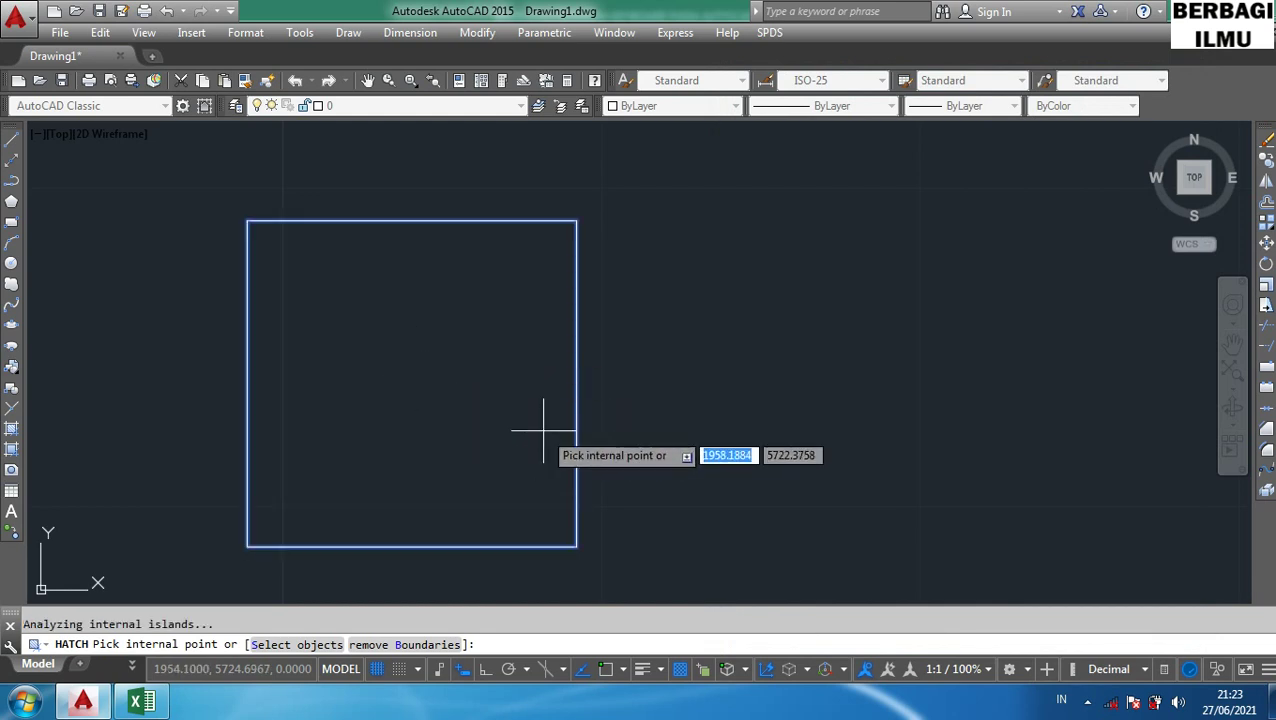
key("Return")
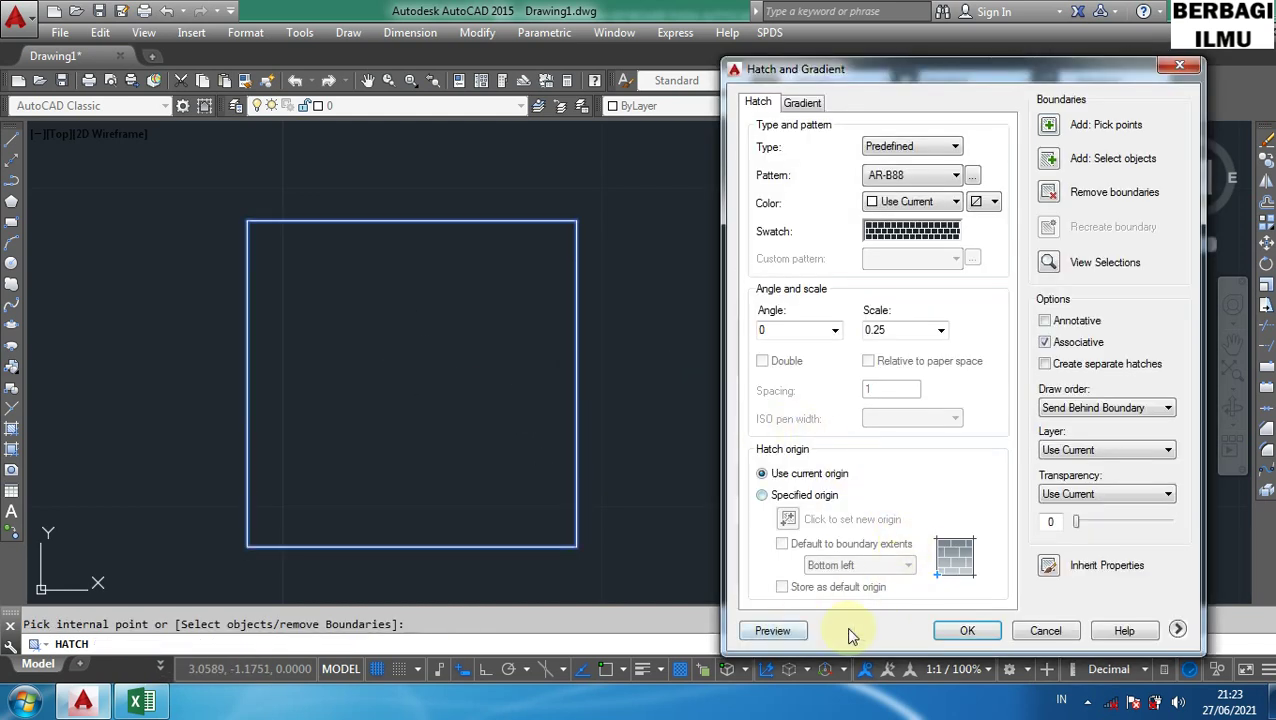
left_click(955, 636)
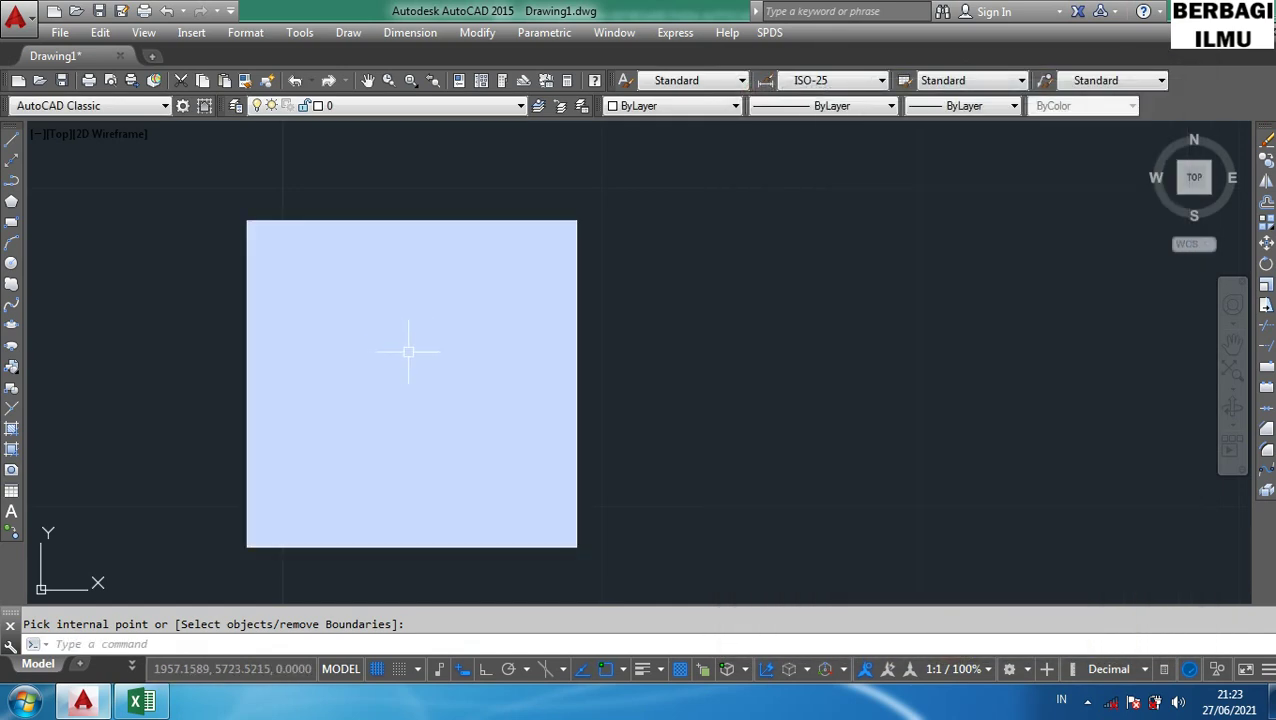
- Erase the 0.25-scale hatch and re-hatch the rectangle with AR-B88 at scale 0.025 using the H shortcut and an internal point
left_click(409, 352)
key("Delete")
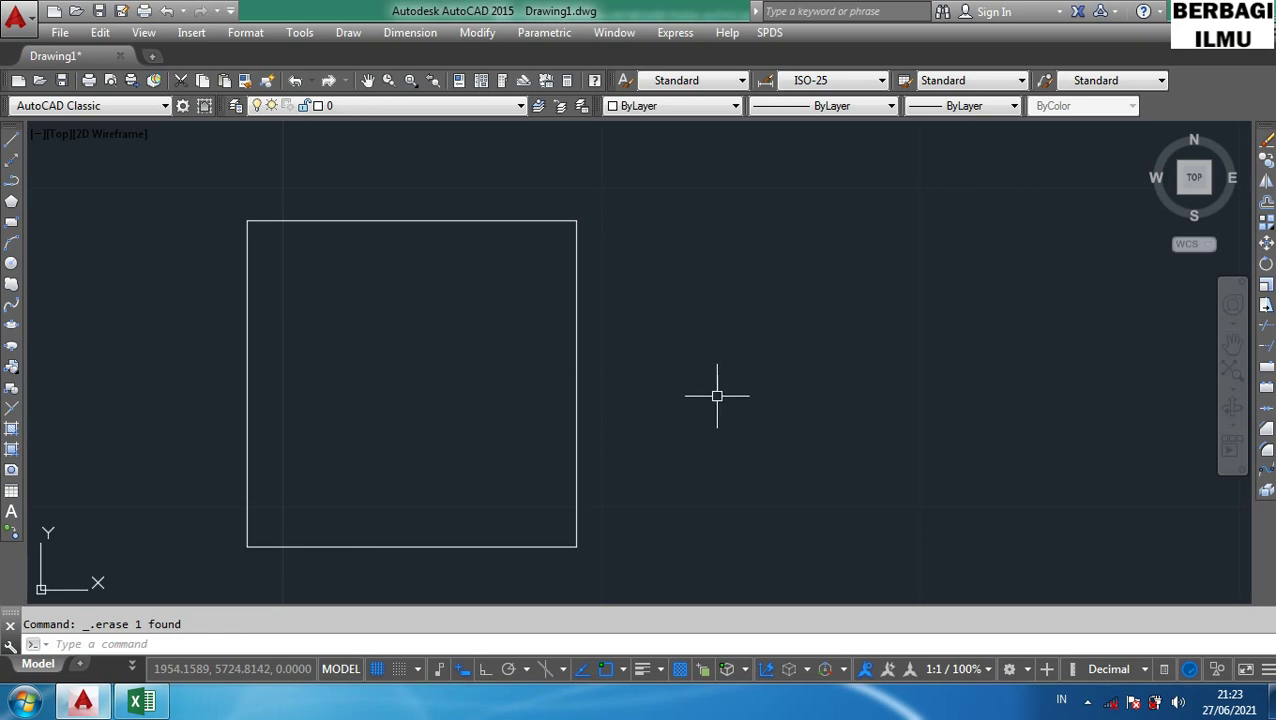
type("h")
key("Return")
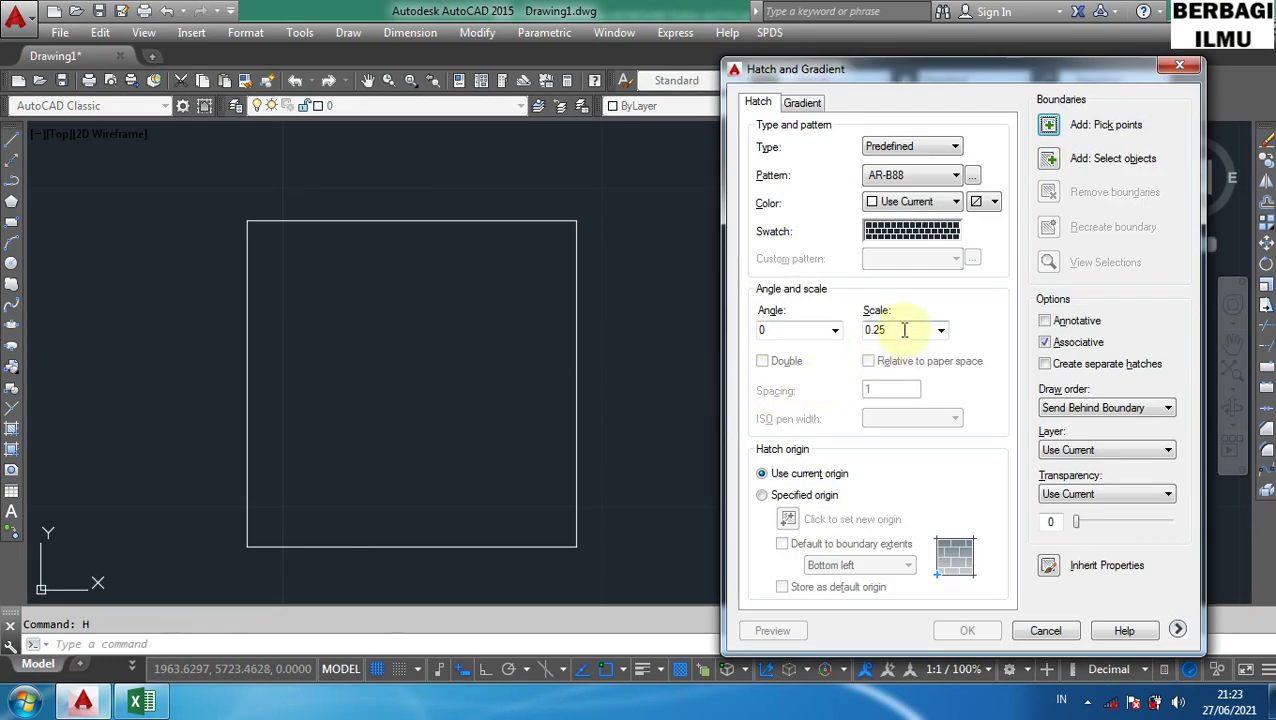
double_click(904, 330)
type("0")
left_click(1053, 127)
left_click(430, 400)
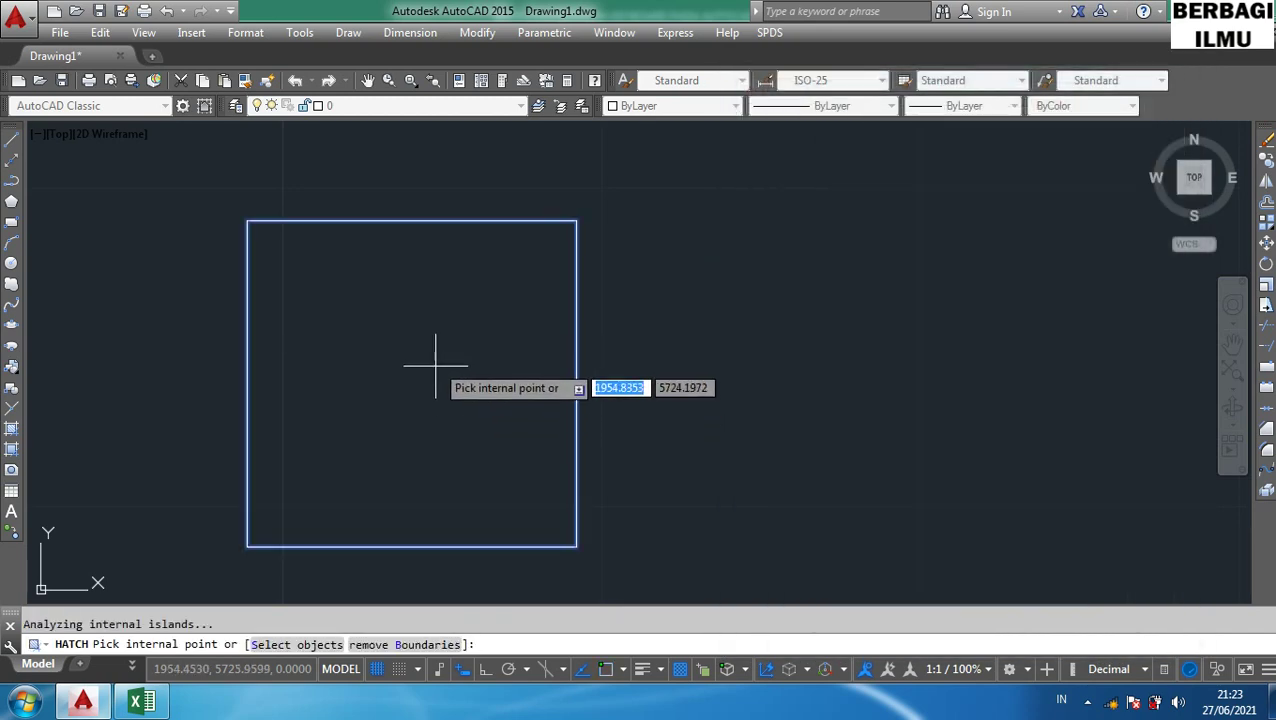
key("Return")
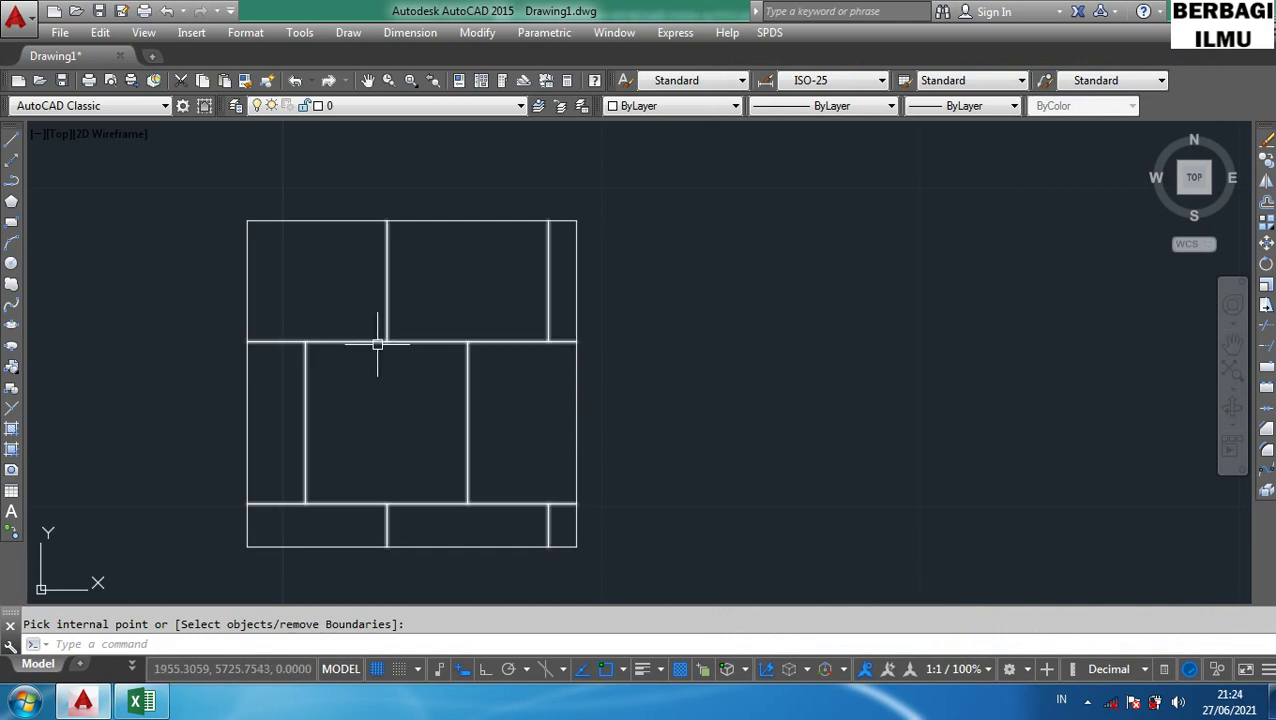
scroll(372, 263, "up", 2)
scroll(388, 240, "down", 2)
scroll(423, 308, "up", 2)
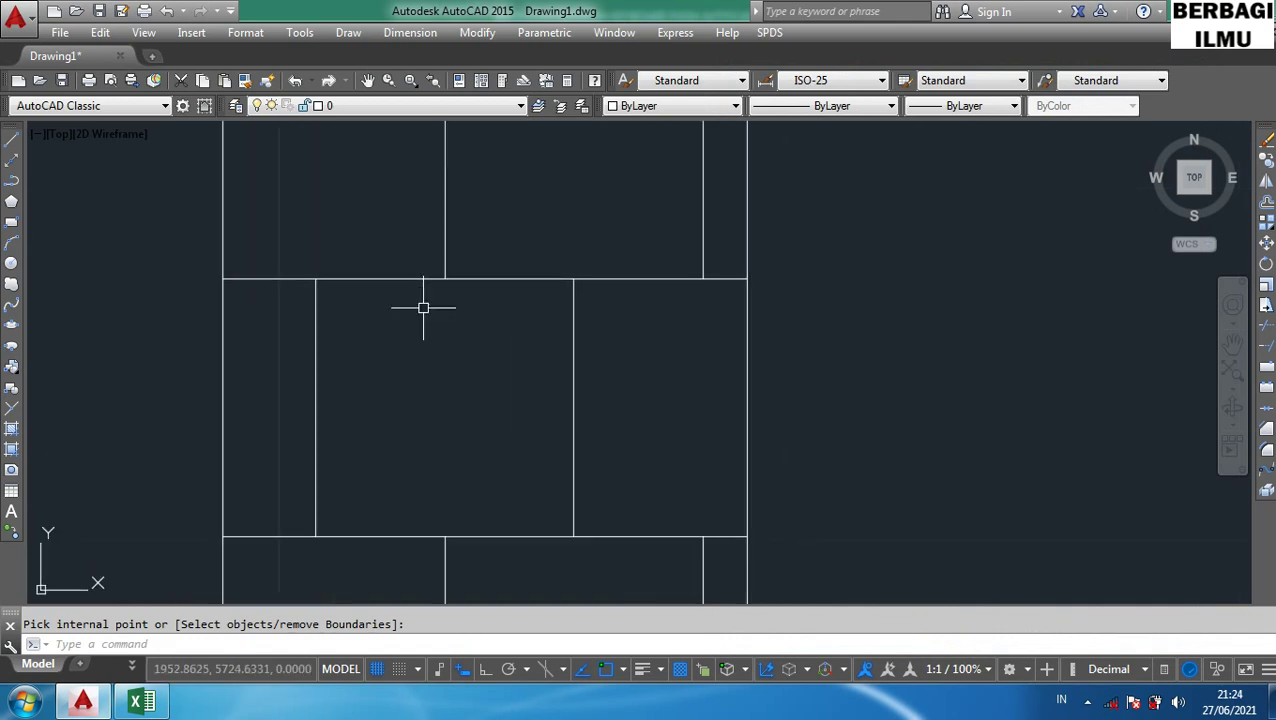
scroll(423, 308, "down", 2)
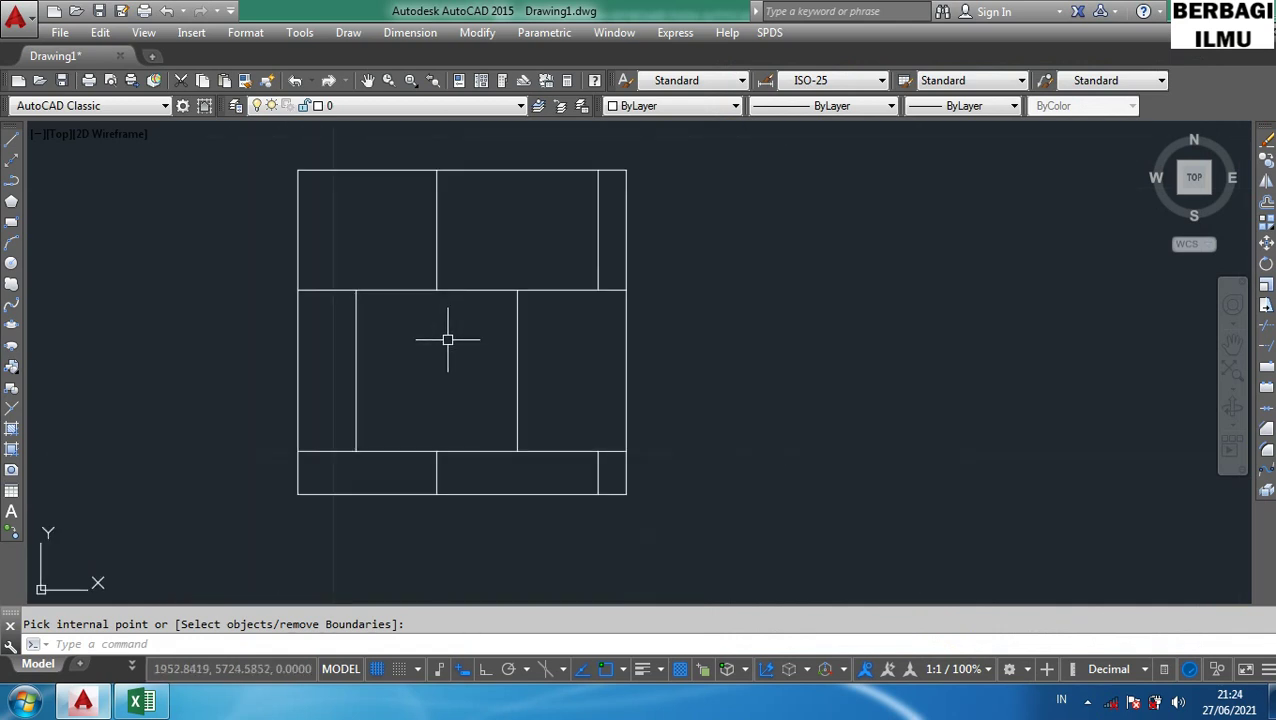
- Erase the large-block hatch inside the rectangle, keeping the outline
key("Escape")
left_click(519, 379)
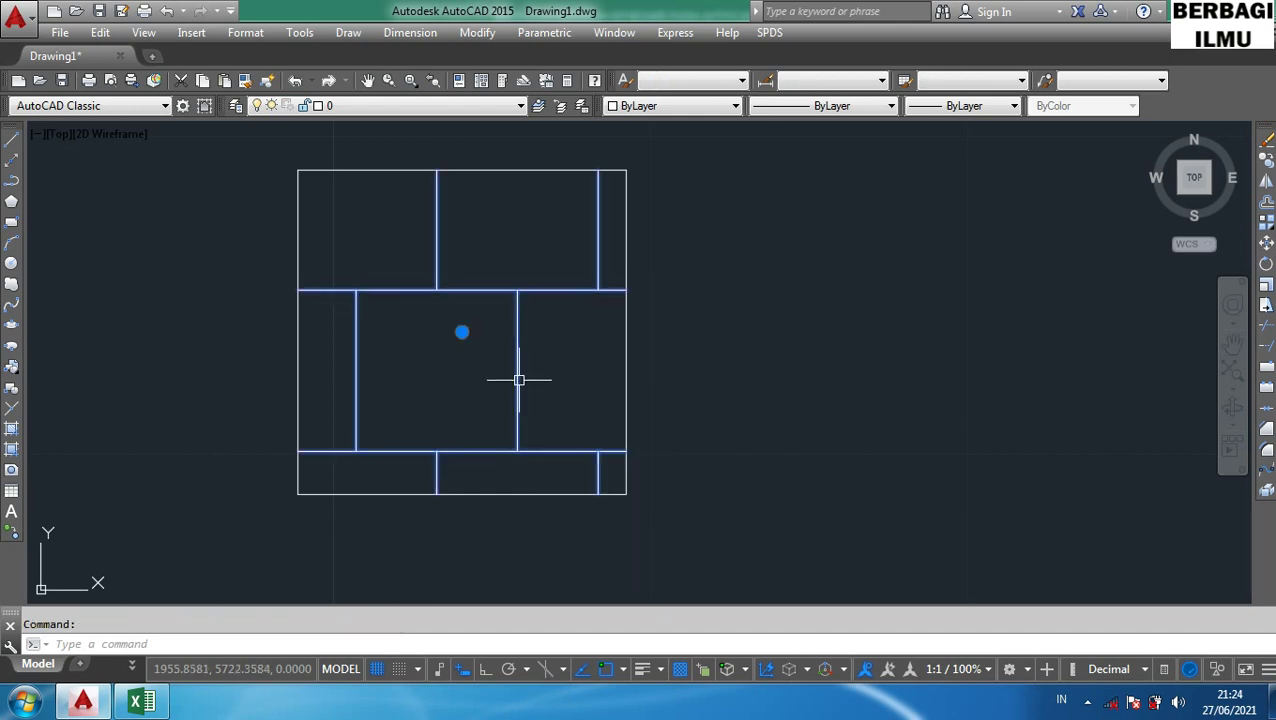
key("Delete")
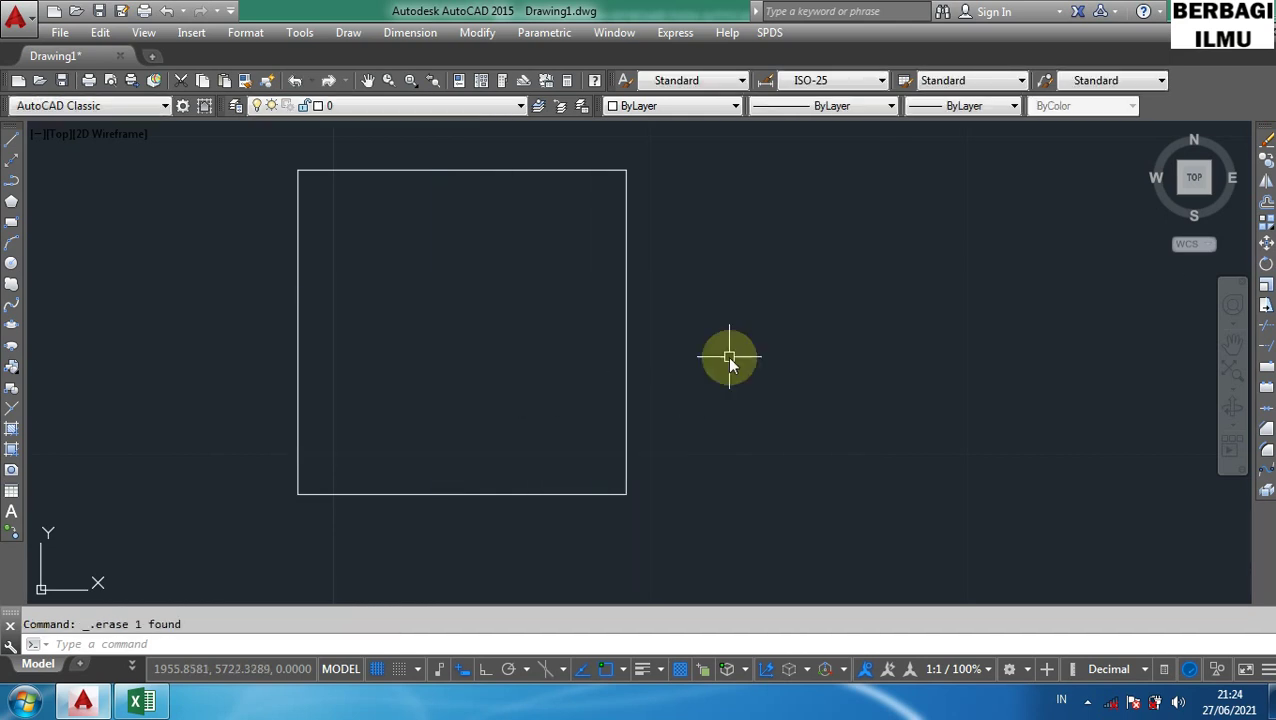
- Hatch the rectangle with the H shortcut, using AR-B88 at scale 0.001 and an internal point, and inspect the pattern up close
type("H")
key("Return")
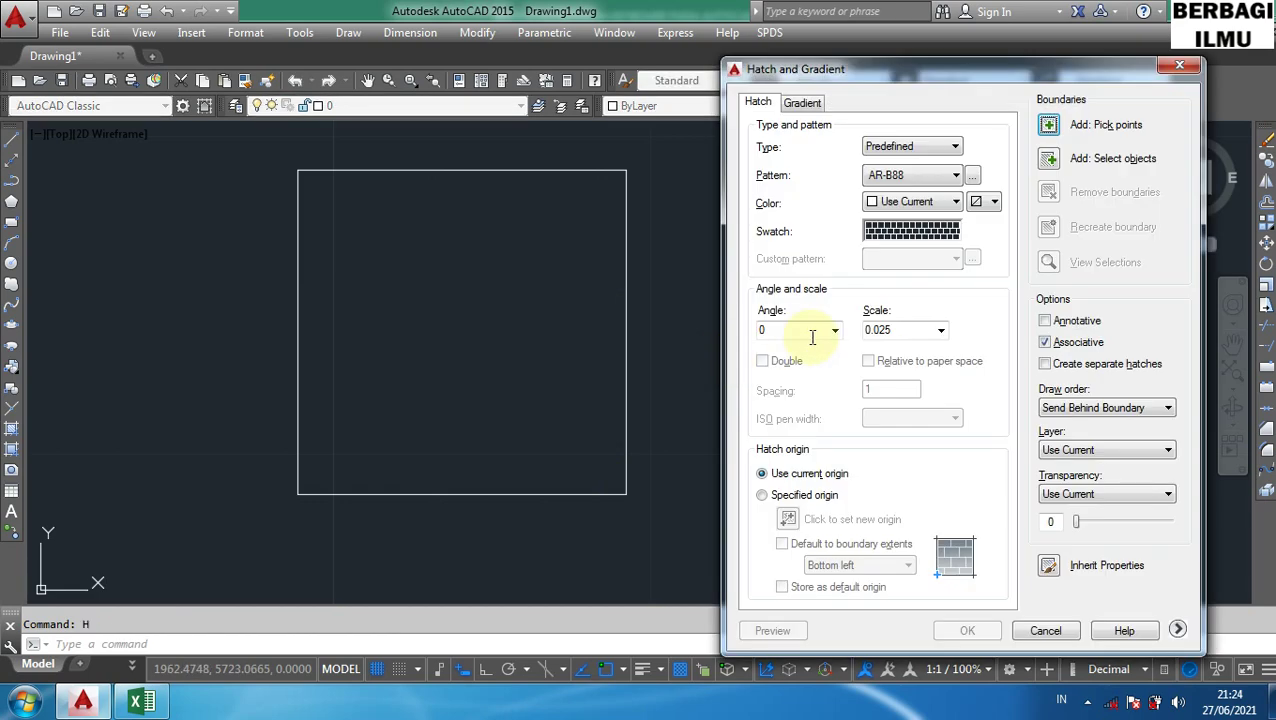
double_click(901, 330)
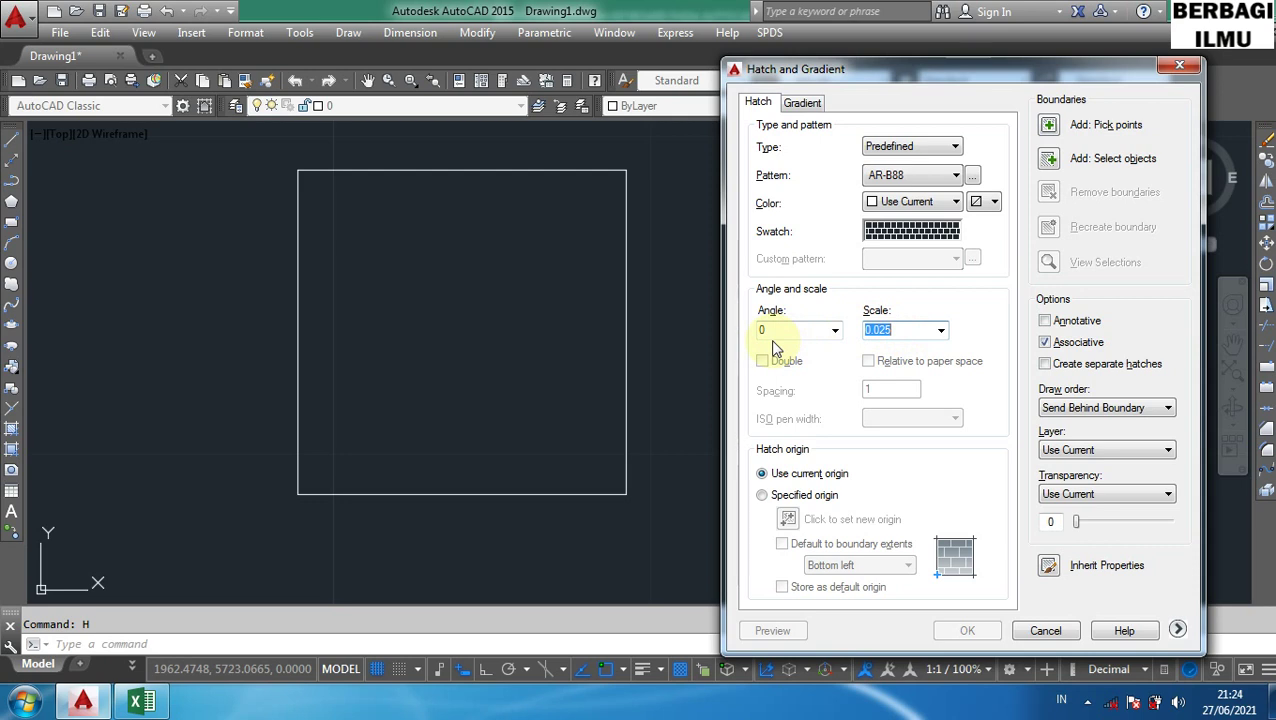
type("0.")
left_click(1050, 126)
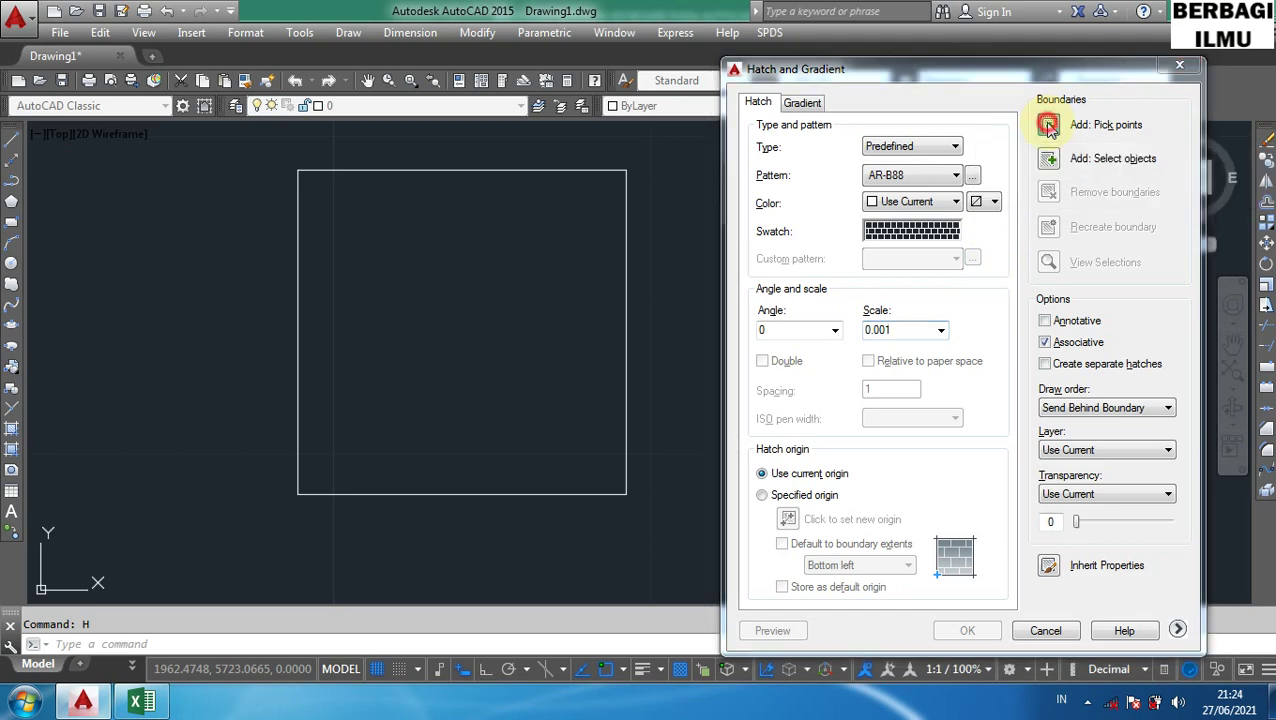
left_click(455, 283)
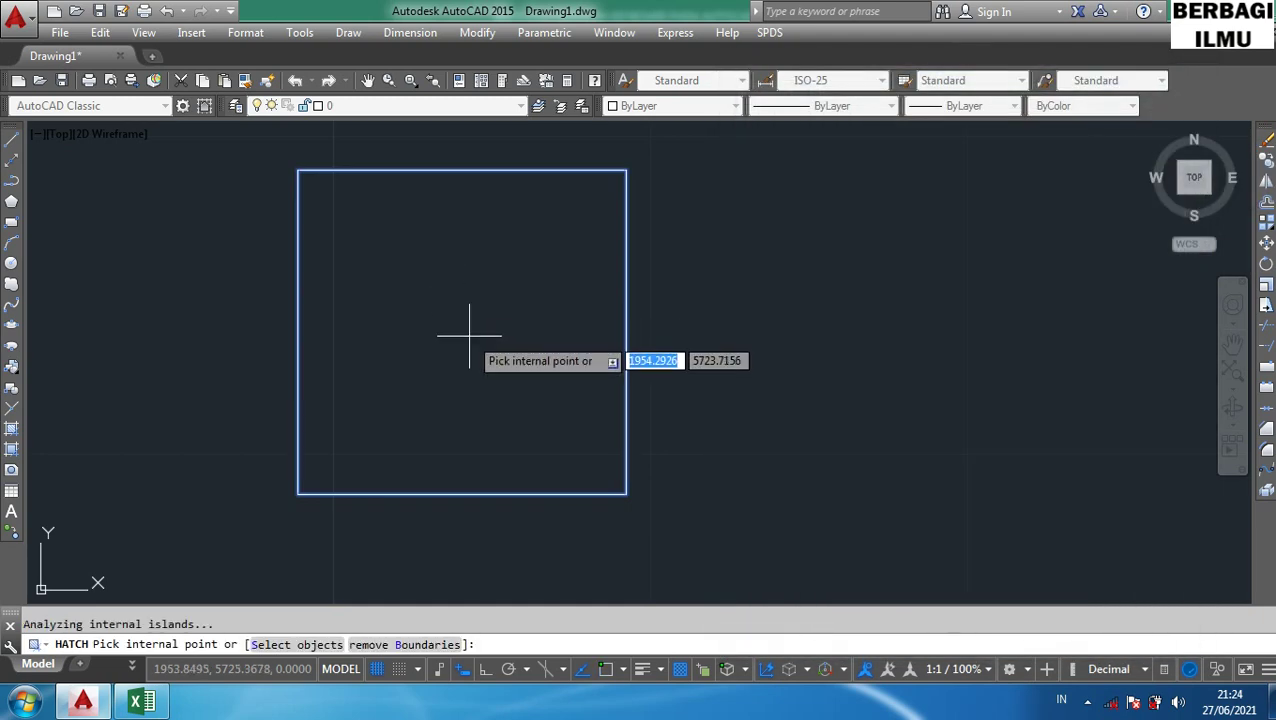
key("Return")
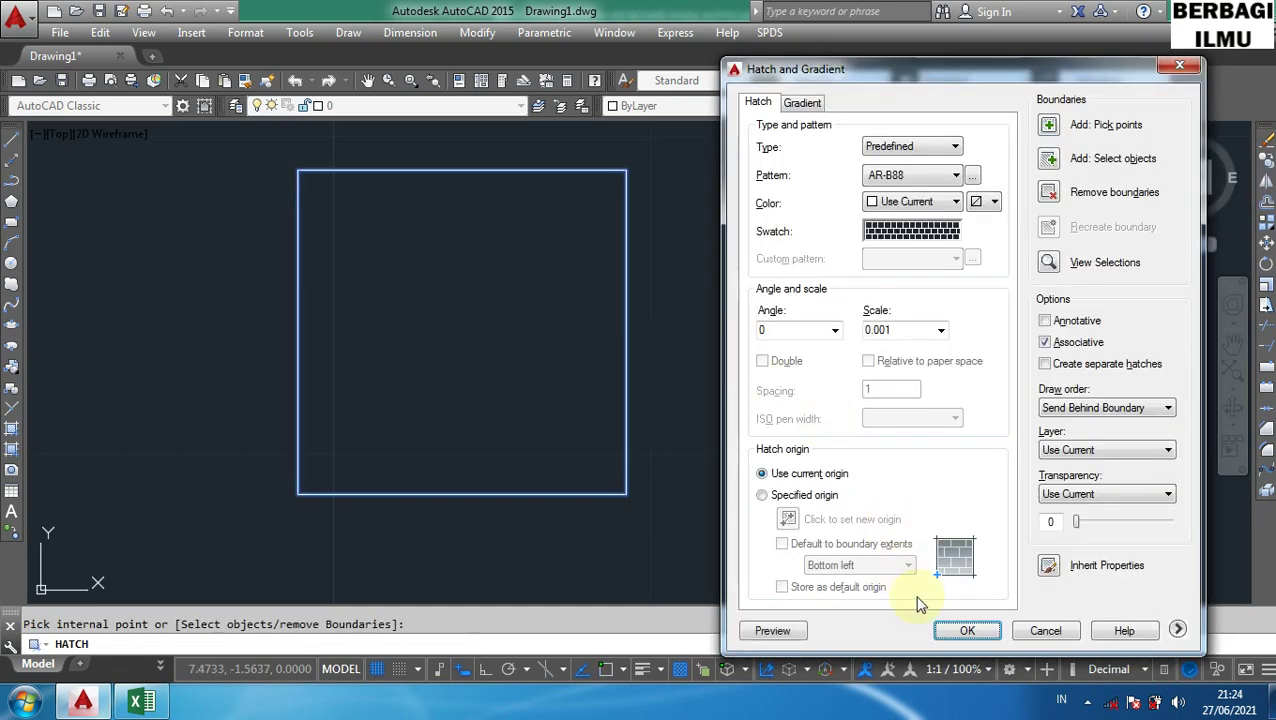
left_click(966, 631)
scroll(300, 200, "up", 5)
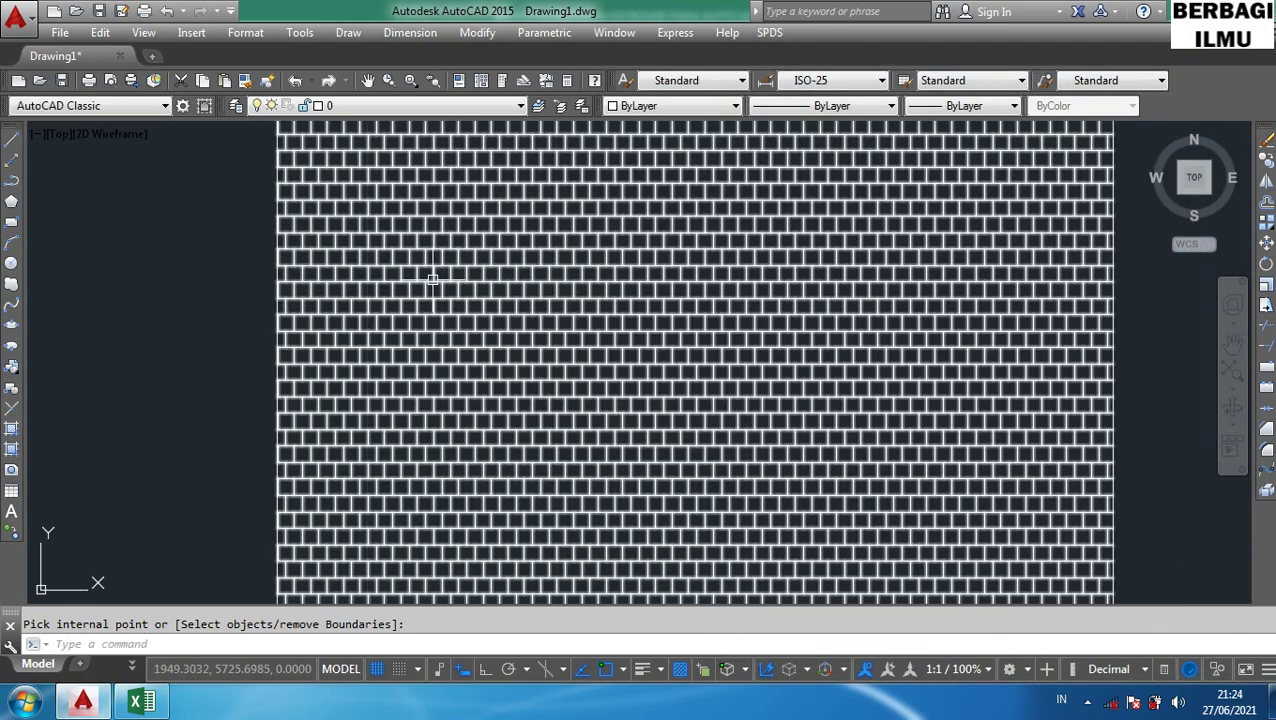
scroll(589, 316, "down", 3)
scroll(589, 316, "up", 3)
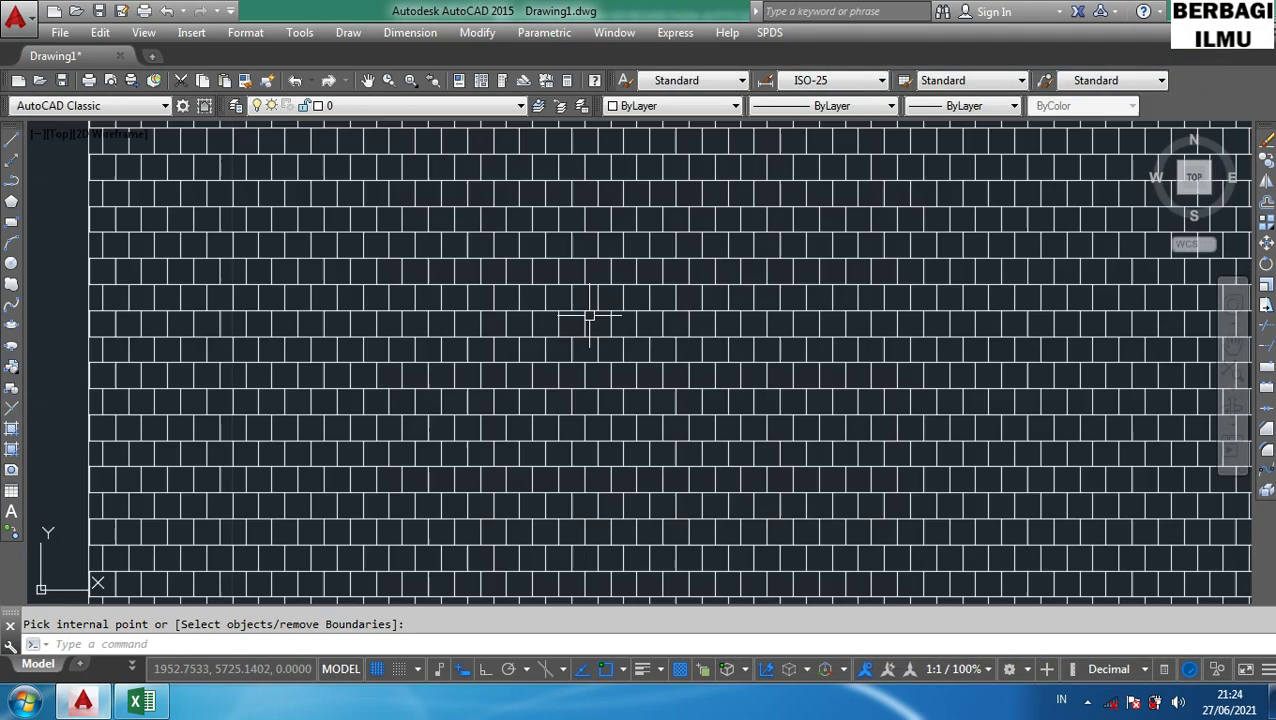
- Erase the rectangle together with its AR-B88 hatch, leaving the drawing empty
scroll(590, 311, "down", 3)
scroll(590, 311, "down", 3)
left_click(590, 315)
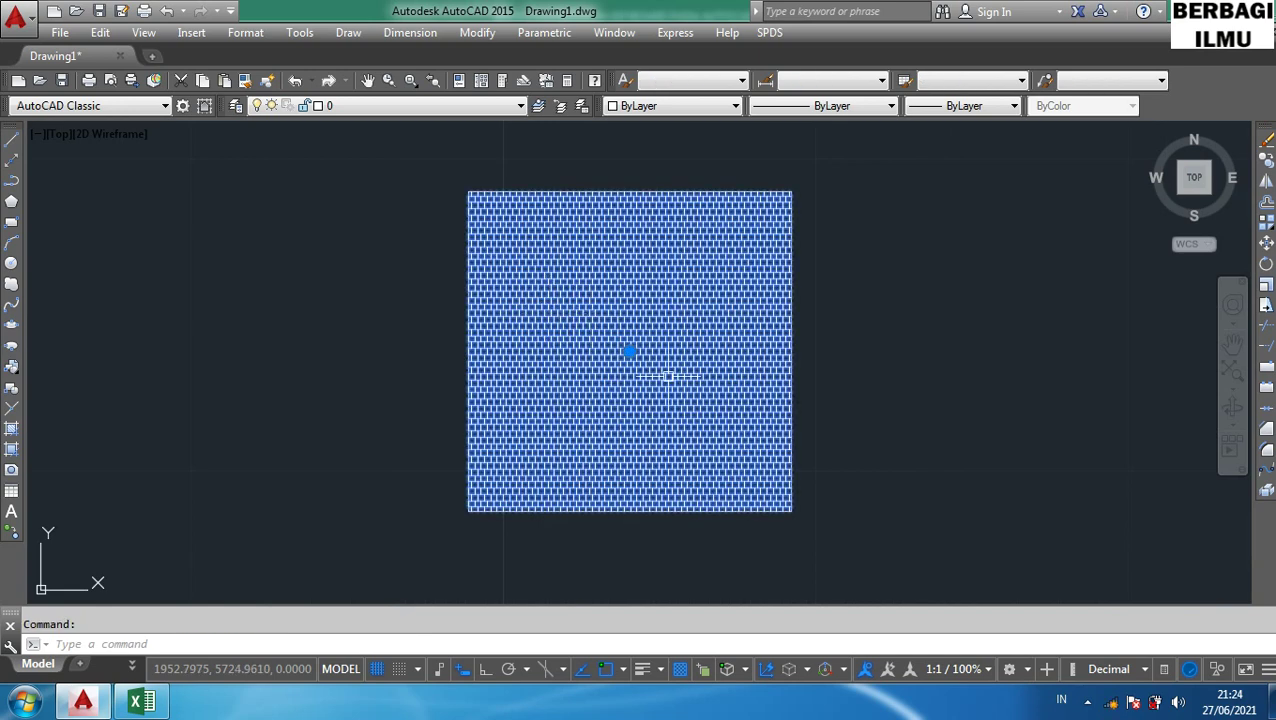
key("Escape")
left_click(843, 532)
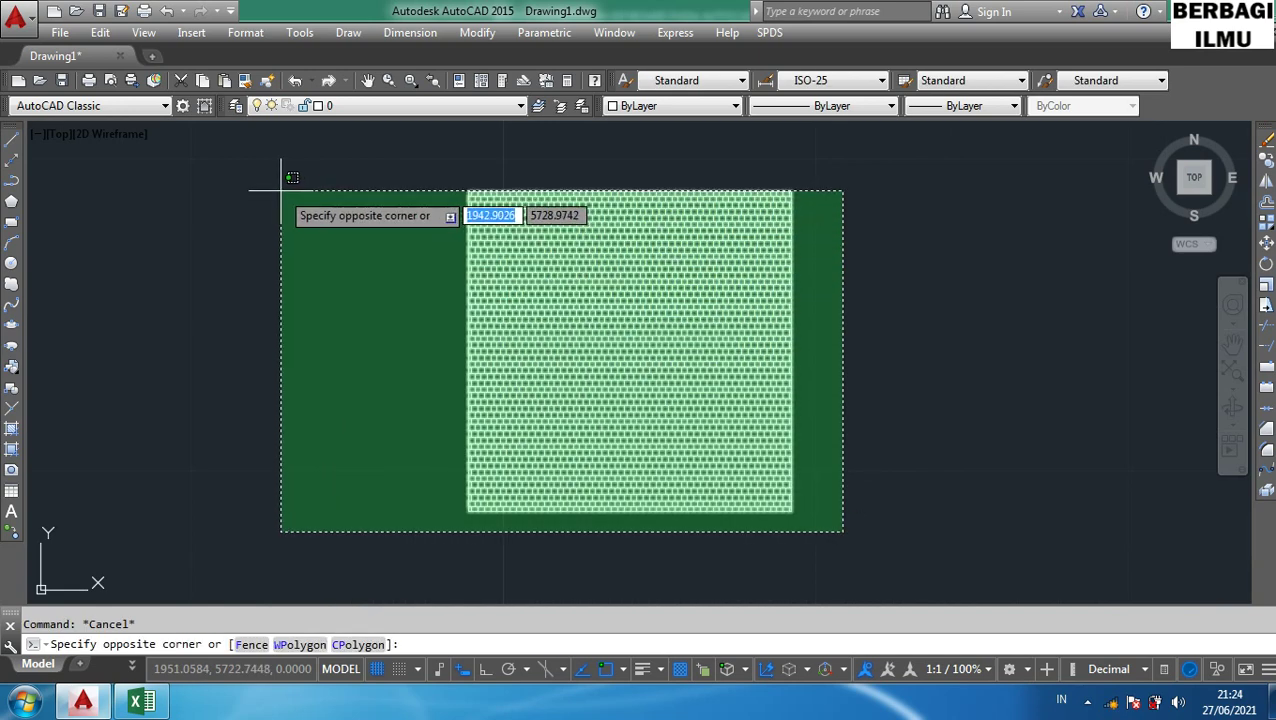
left_click(281, 188)
key("Delete")
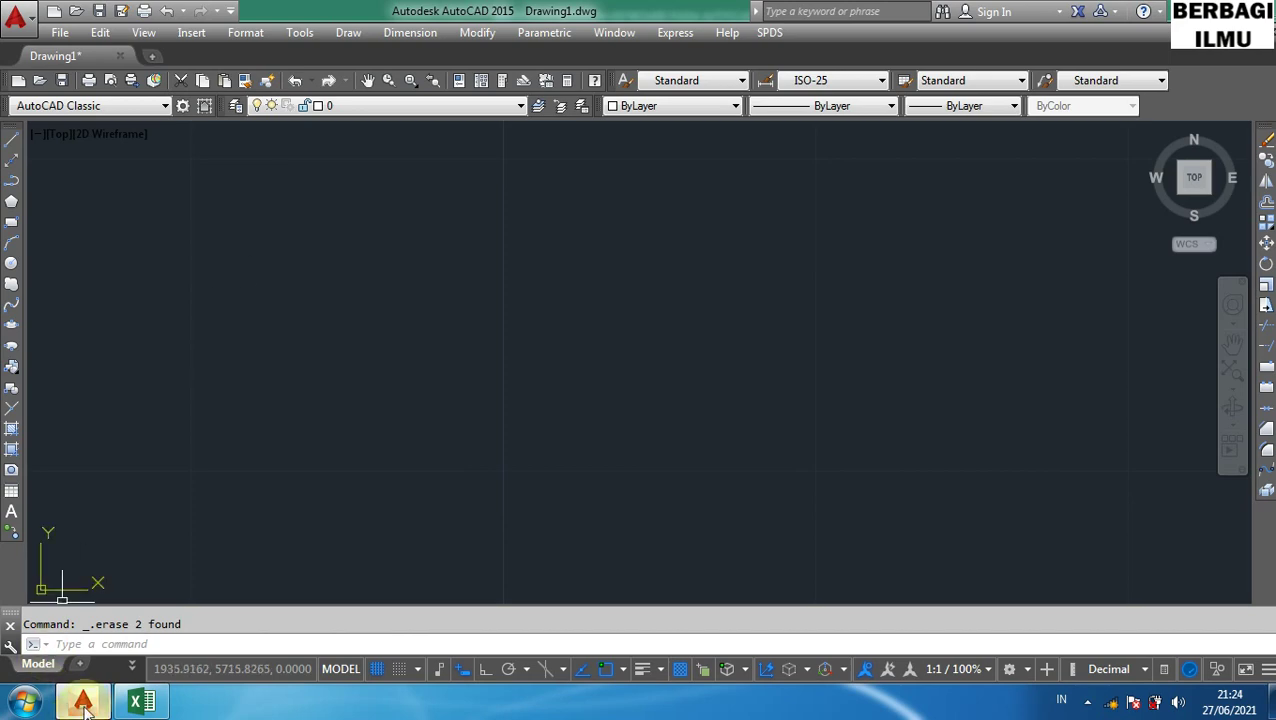
- Switch to the Excel shortcut list, highlight the Gradient entry in row 20, and return to AutoCAD
left_click(141, 701)
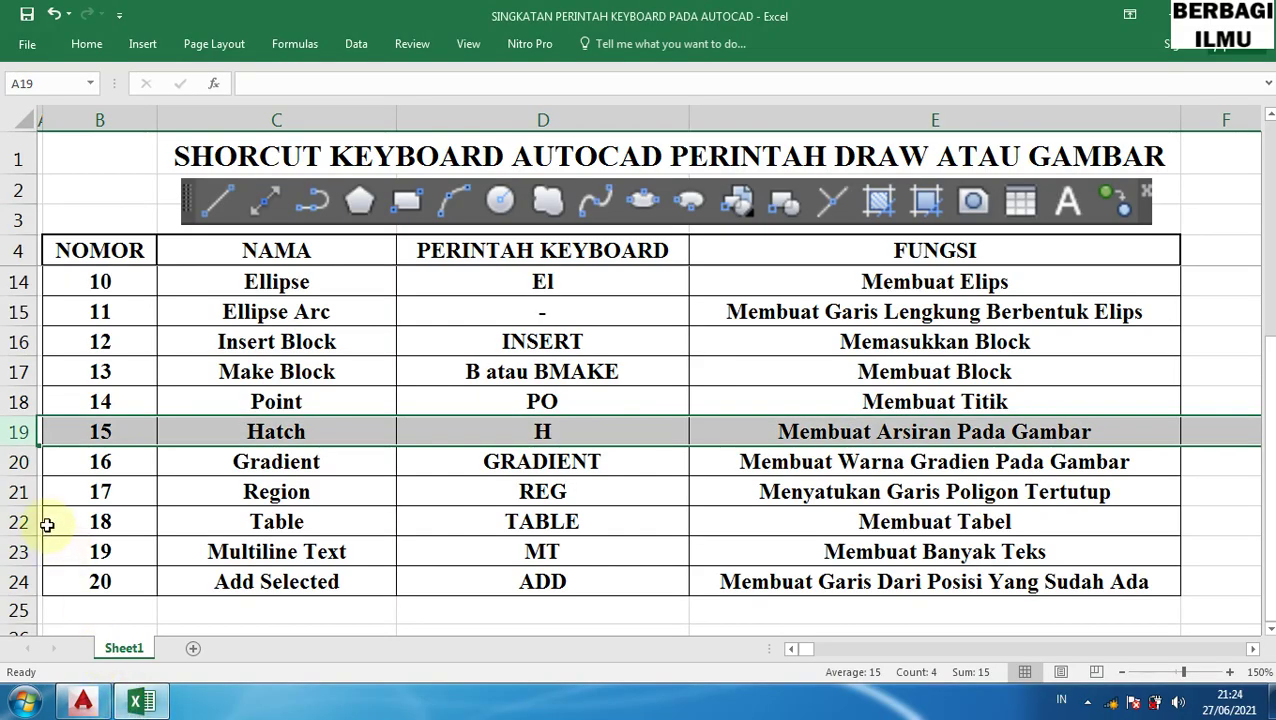
left_click(17, 462)
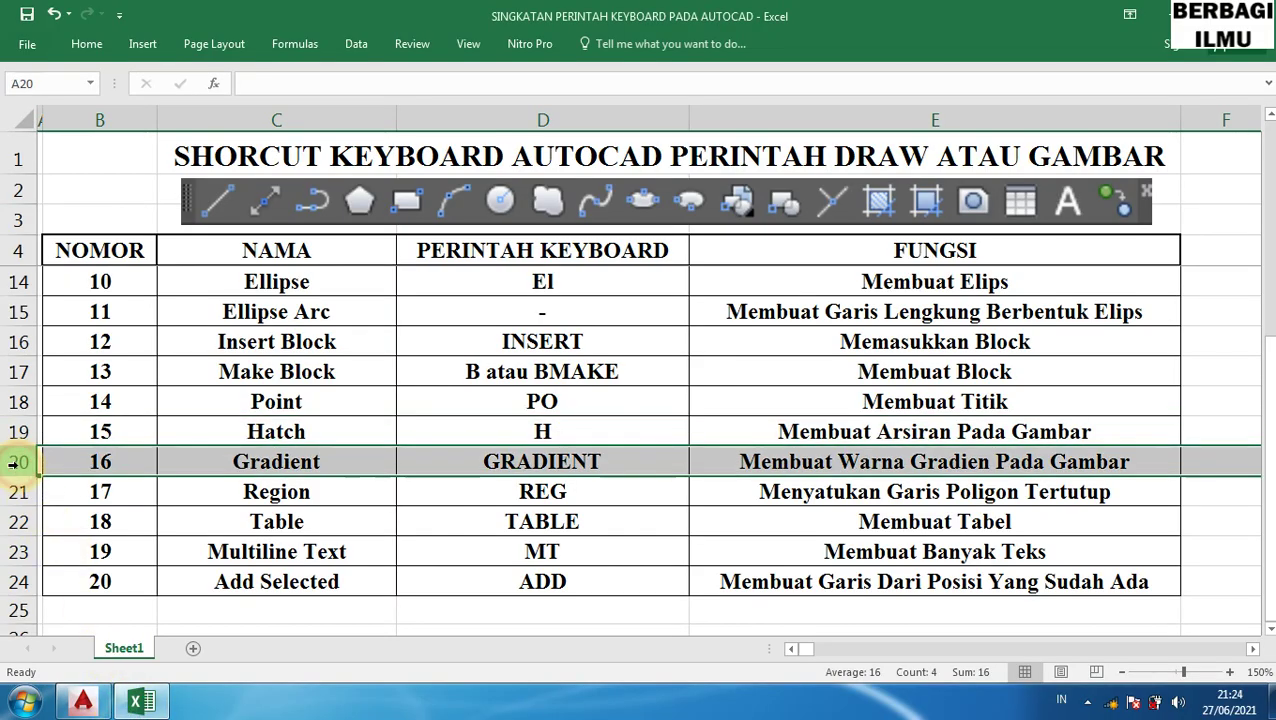
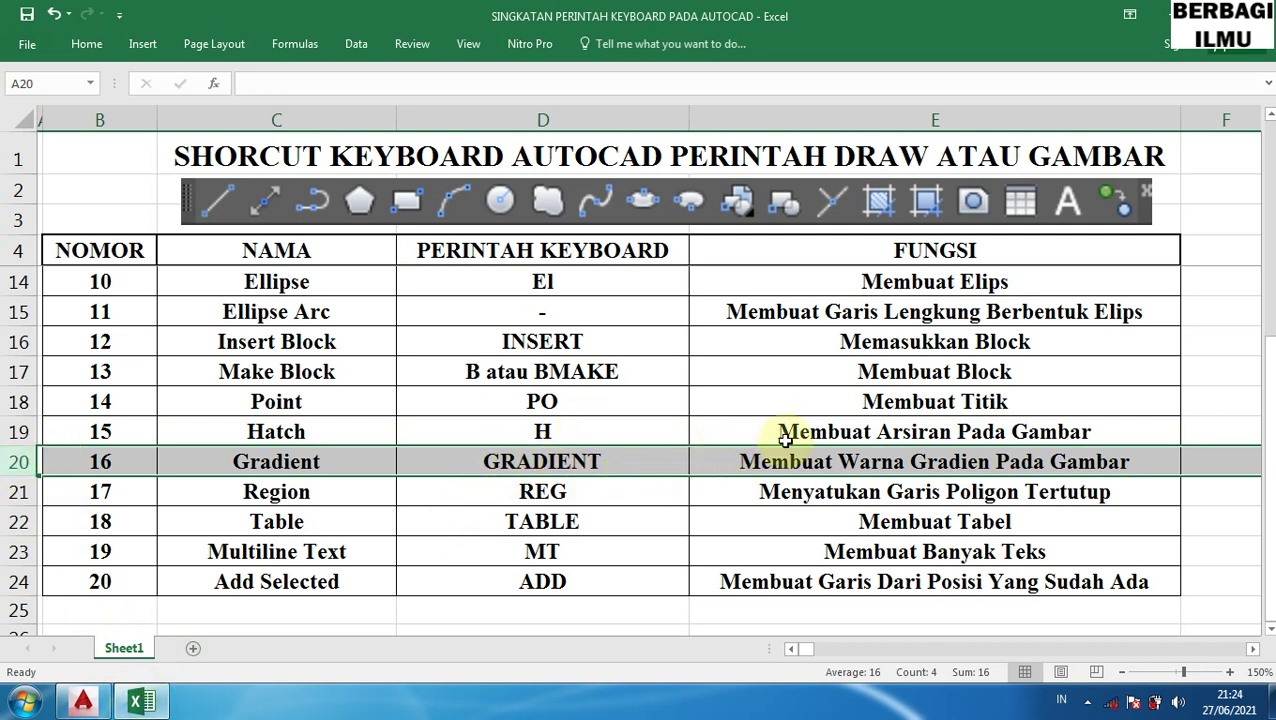
left_click(88, 703)
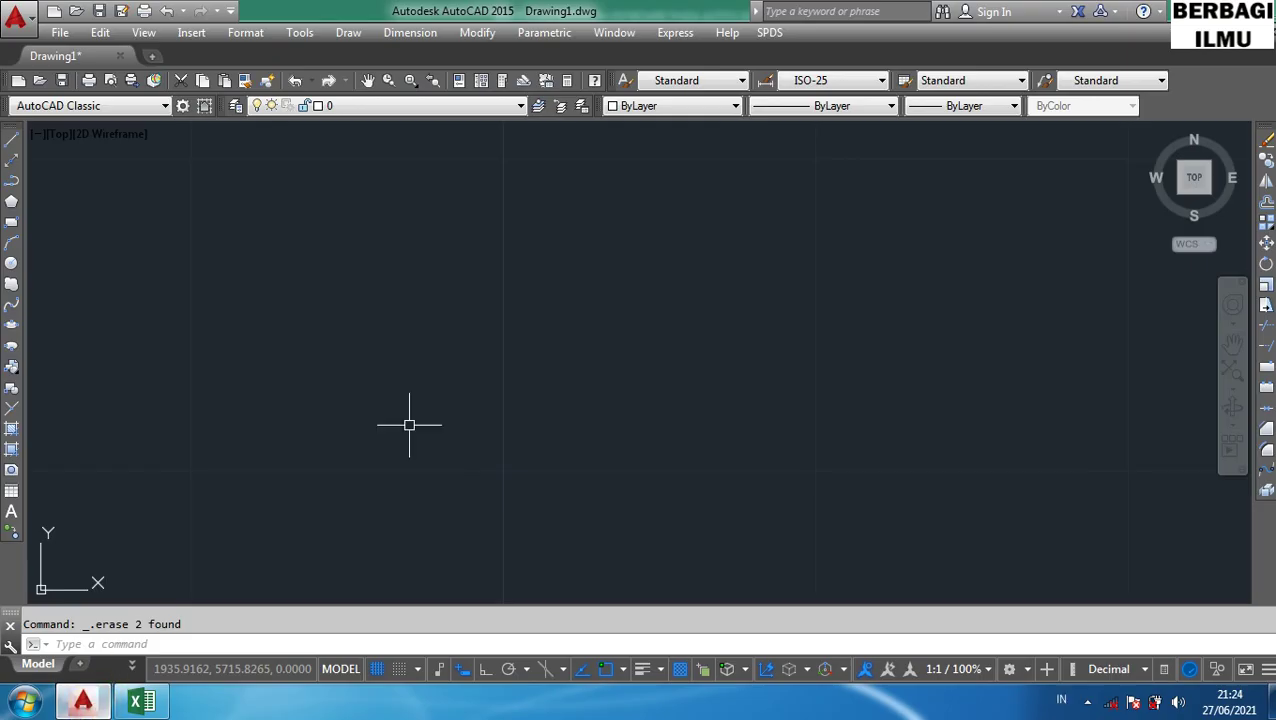
- Start the GRADIENT command and compare the Hatch settings with the Gradient settings in its dialog
left_click(386, 332)
type("grad")
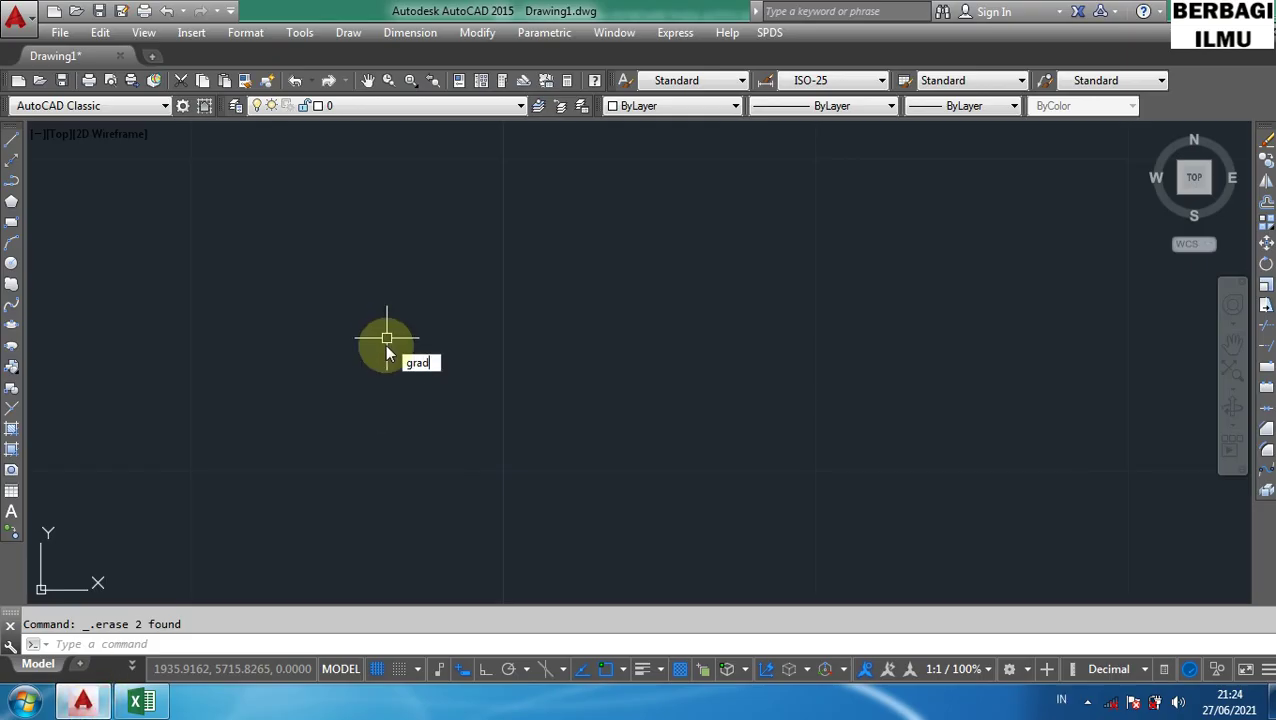
type("i")
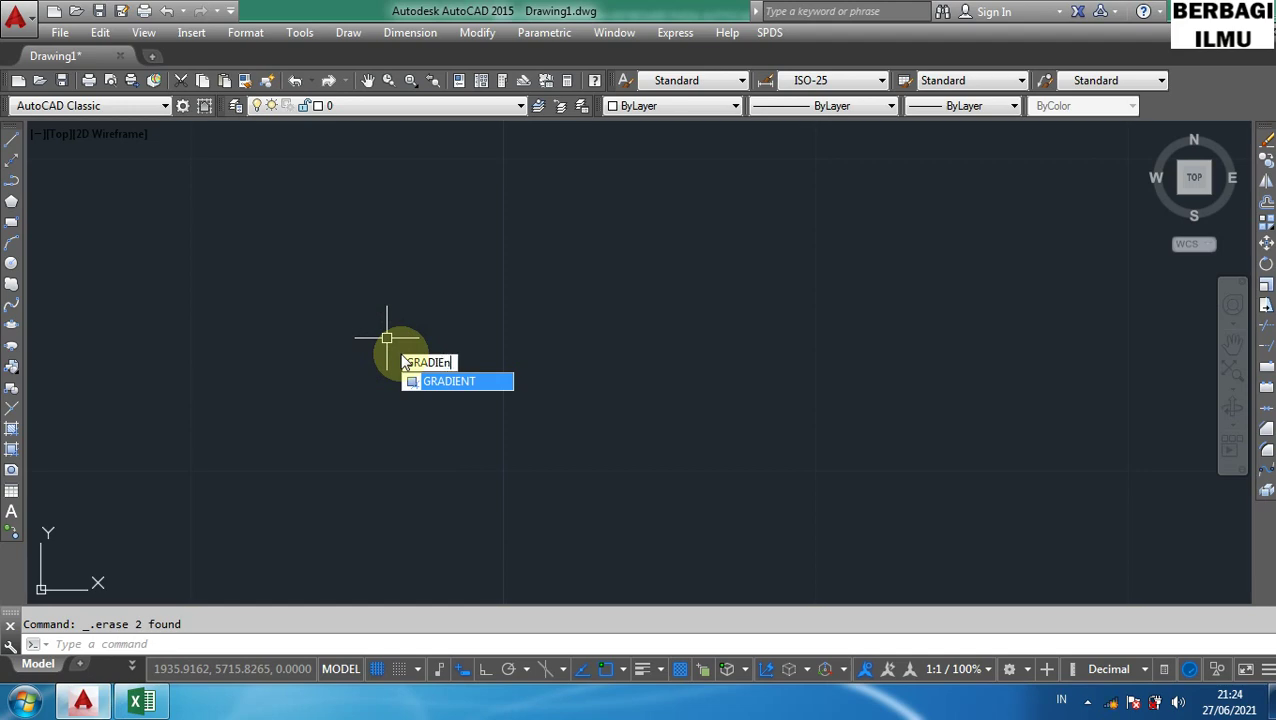
key("Return")
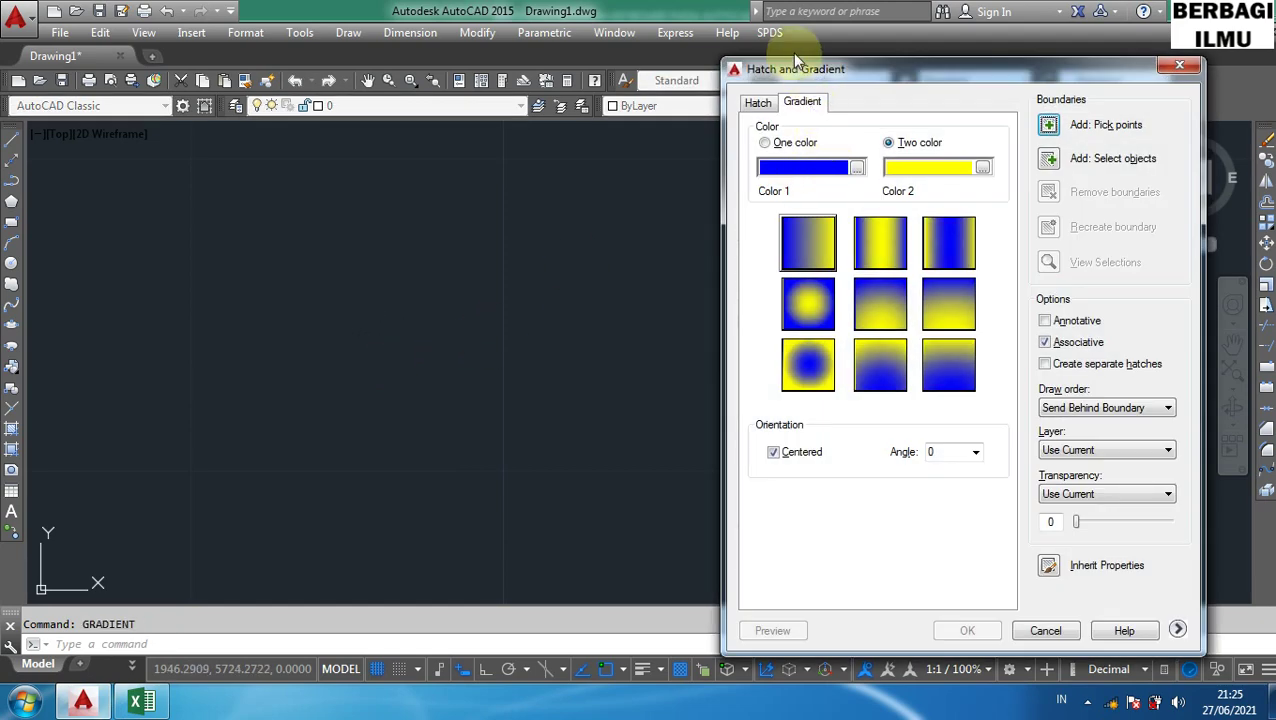
mouse_move(830, 65)
left_mouse_down()
mouse_move(818, 57)
mouse_move(677, 131)
left_mouse_up()
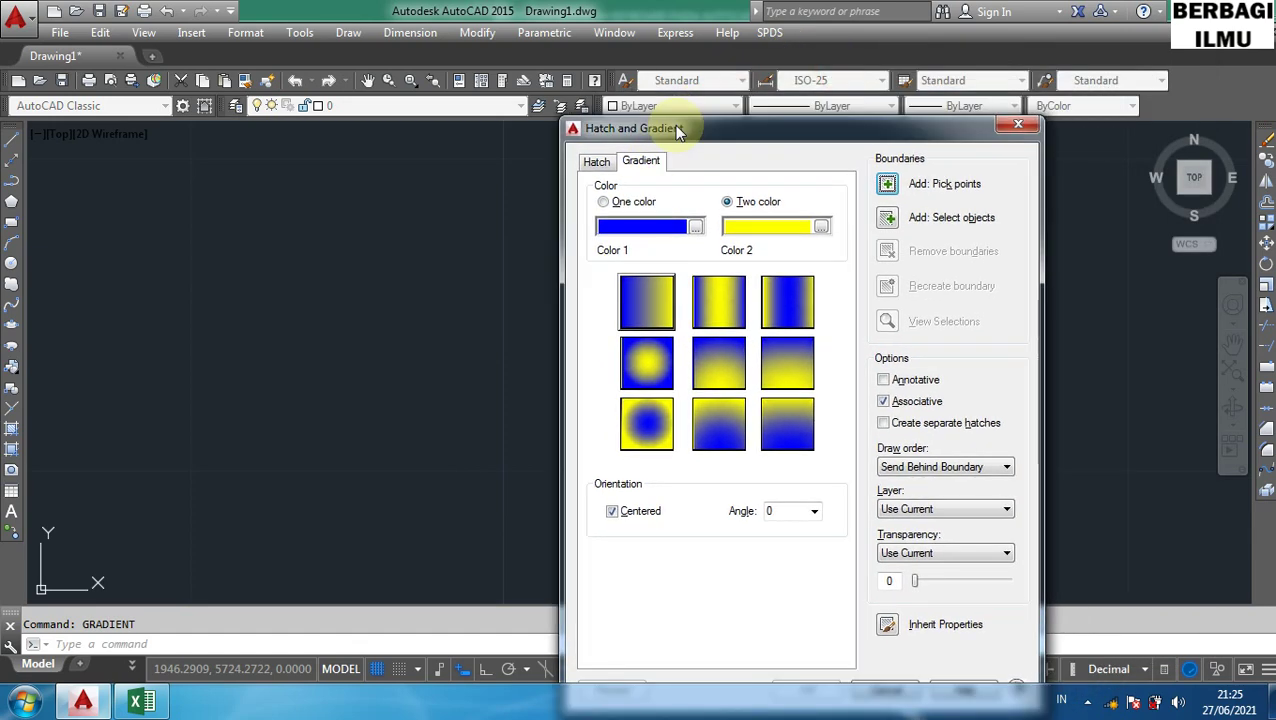
left_click(596, 163)
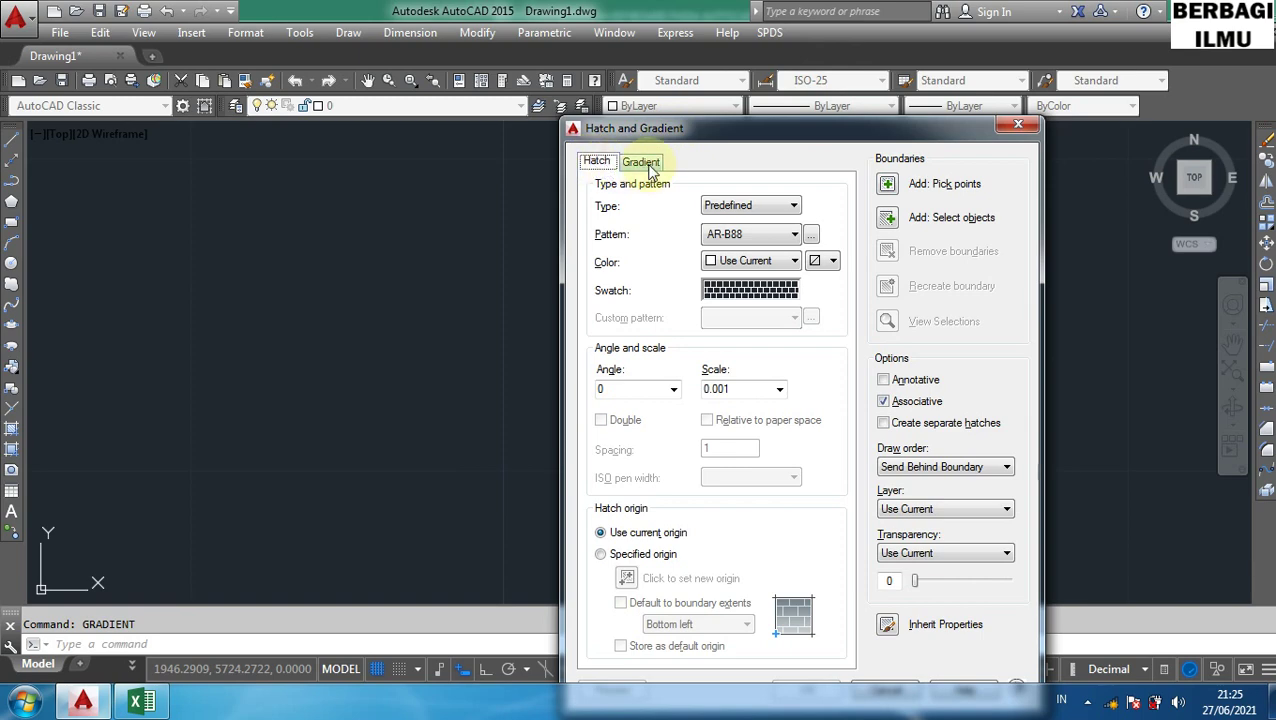
left_click(645, 163)
left_click(596, 162)
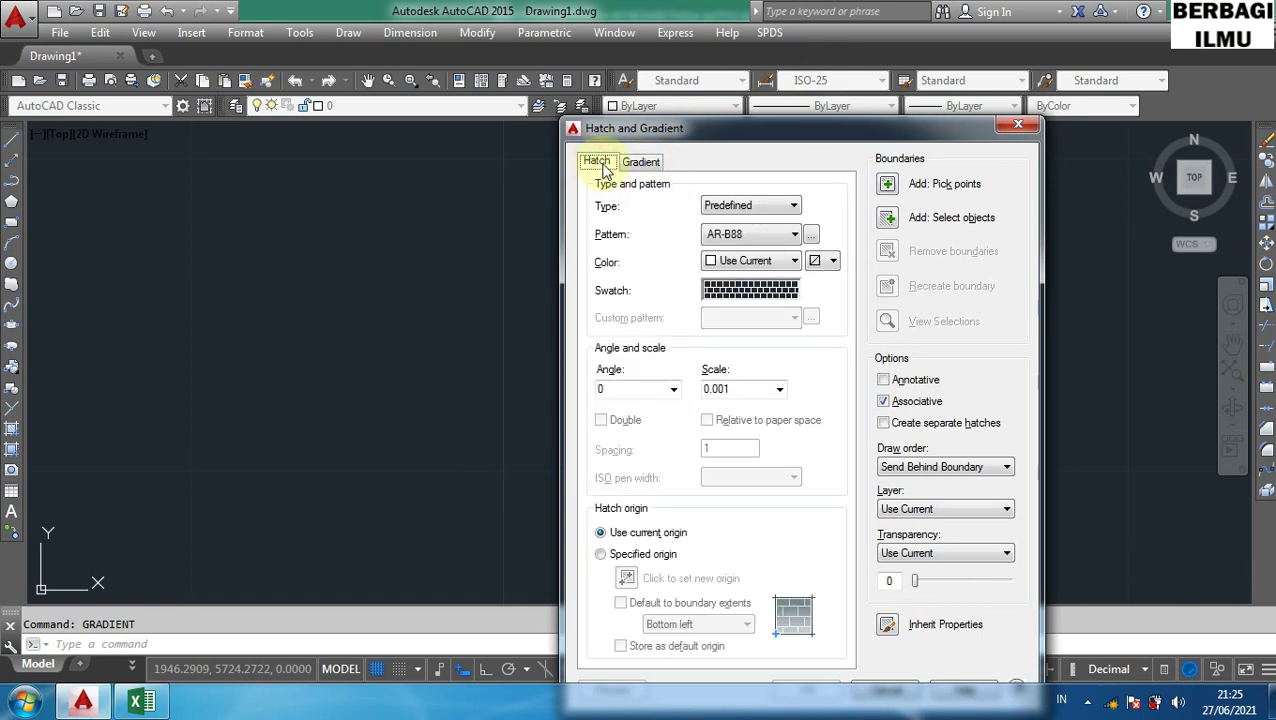
left_click(745, 289)
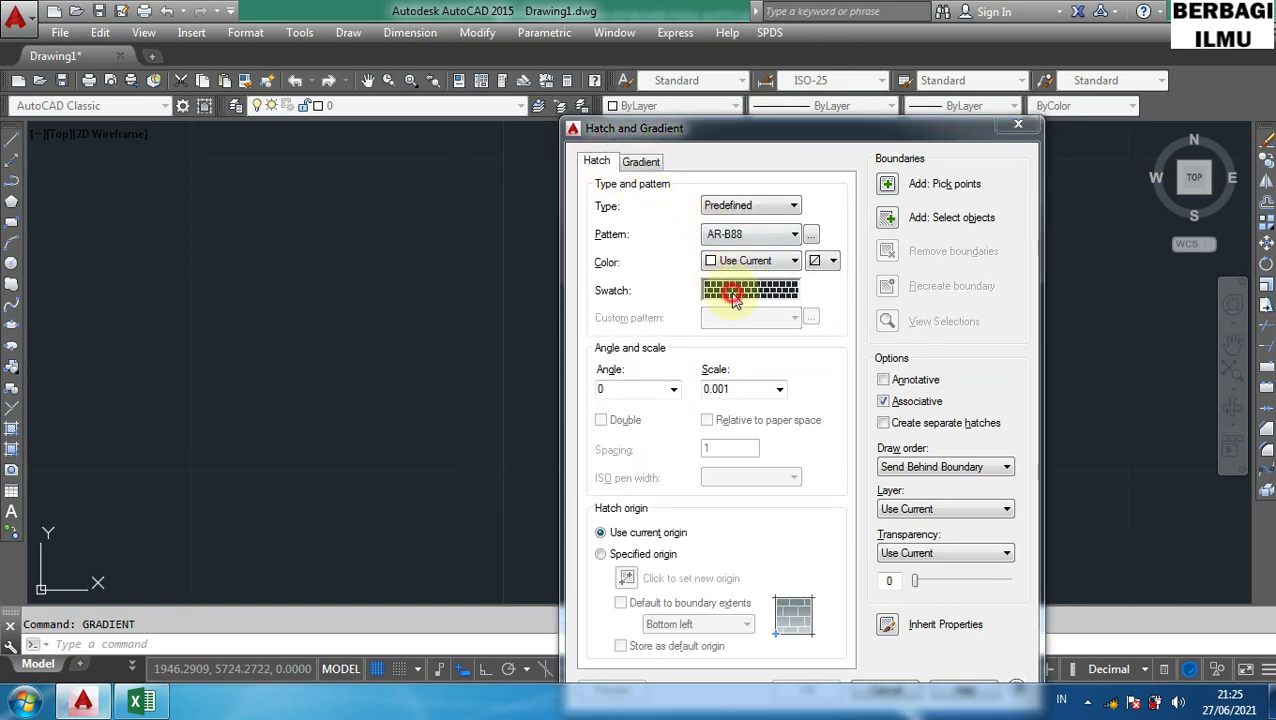
left_click(795, 141)
left_click(641, 161)
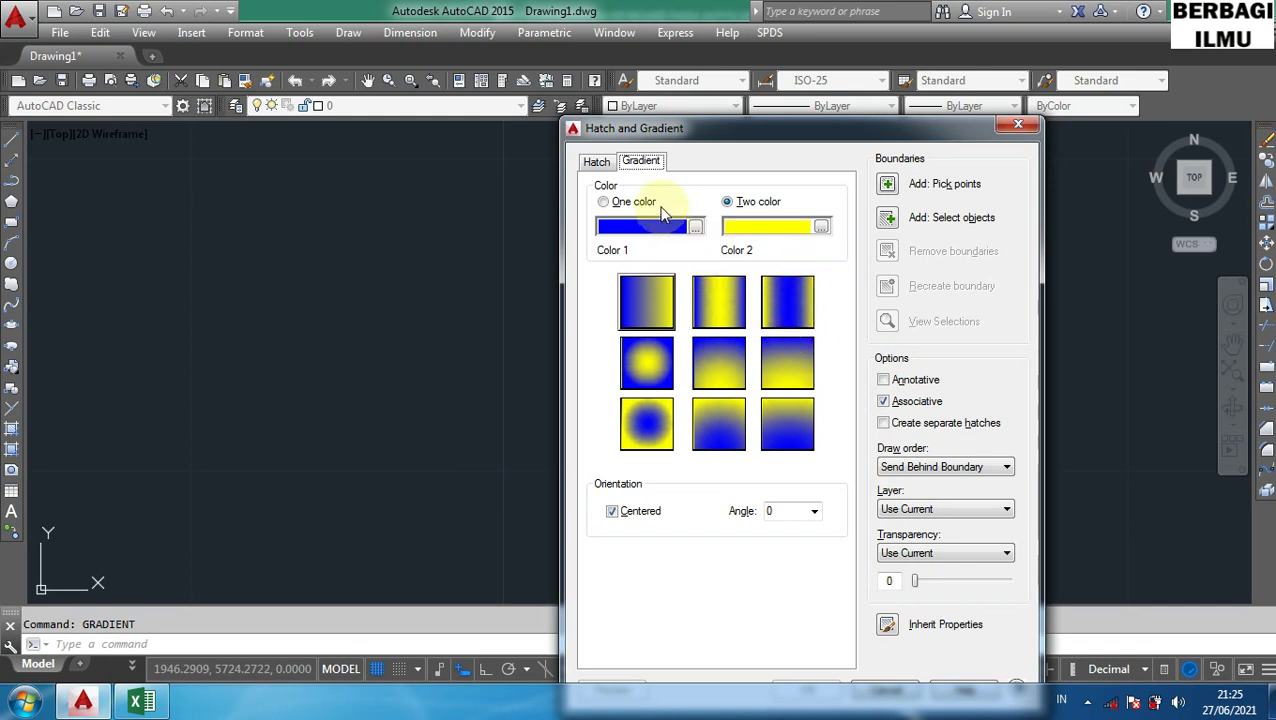
- Examine the one-color and two-color options and the color choosers for Color 1 and Color 2
left_click(603, 202)
left_click(729, 203)
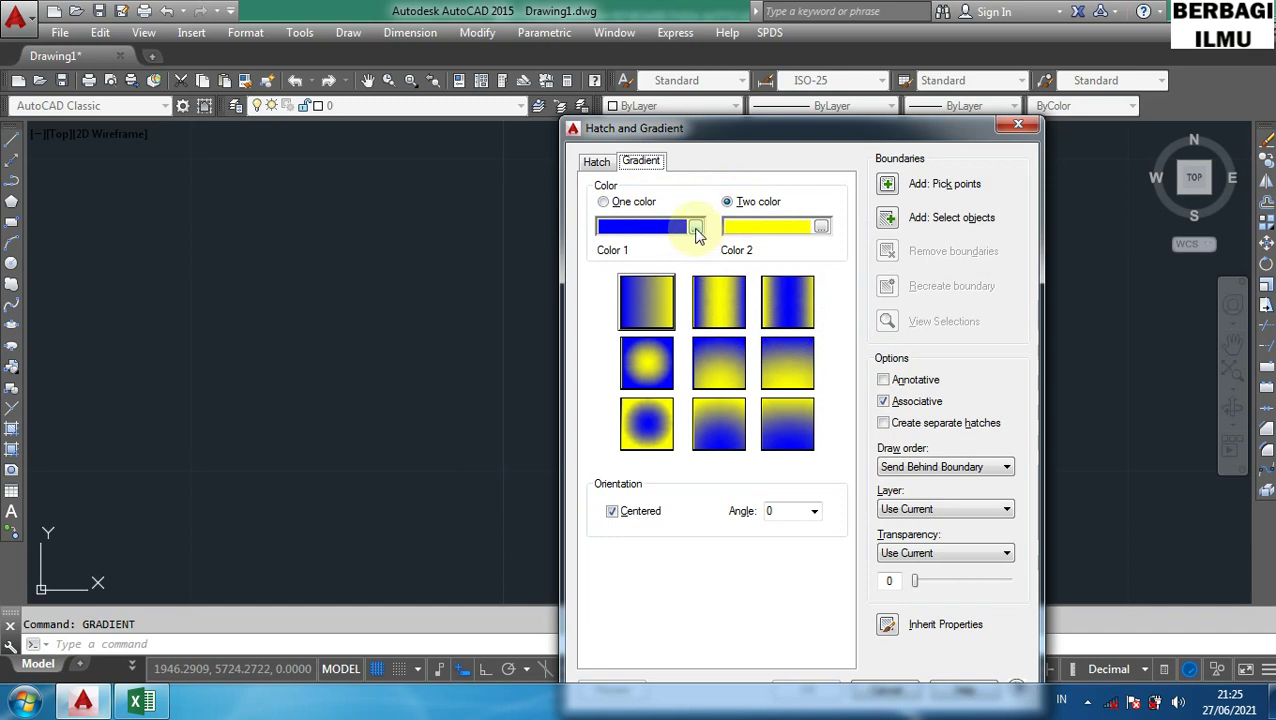
left_click(695, 228)
left_click(952, 228)
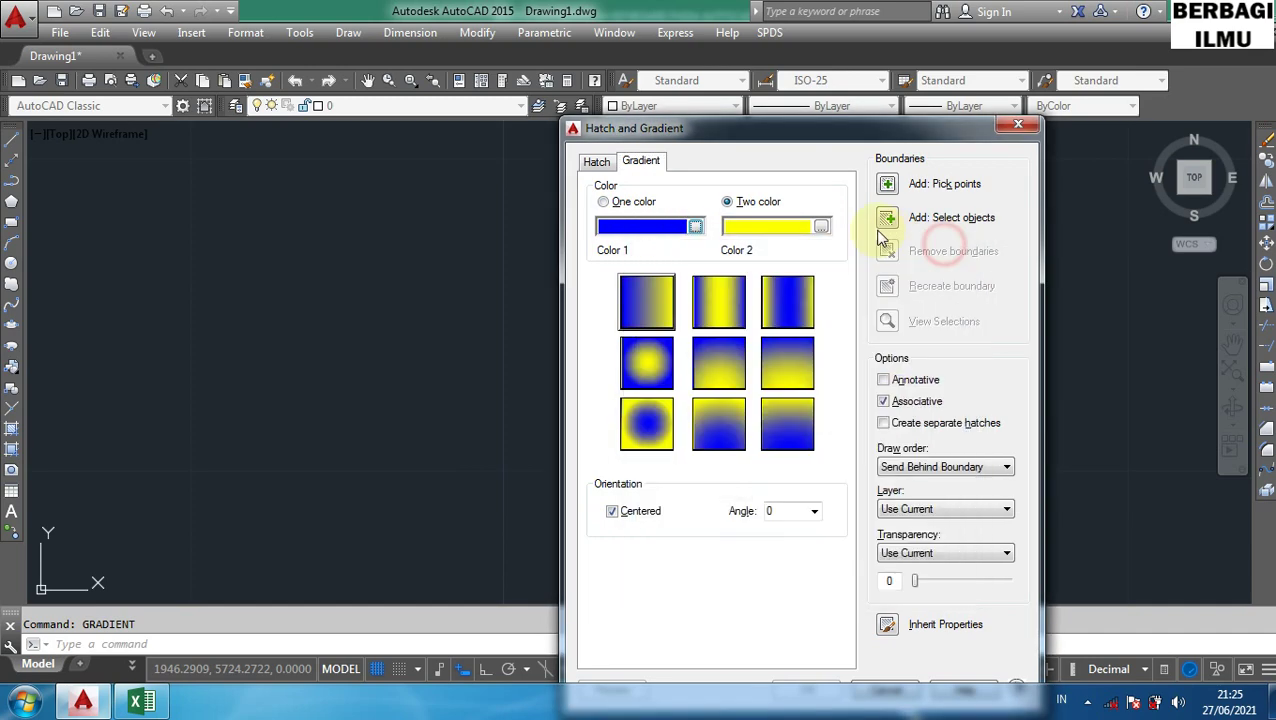
left_click(825, 227)
left_click(849, 577)
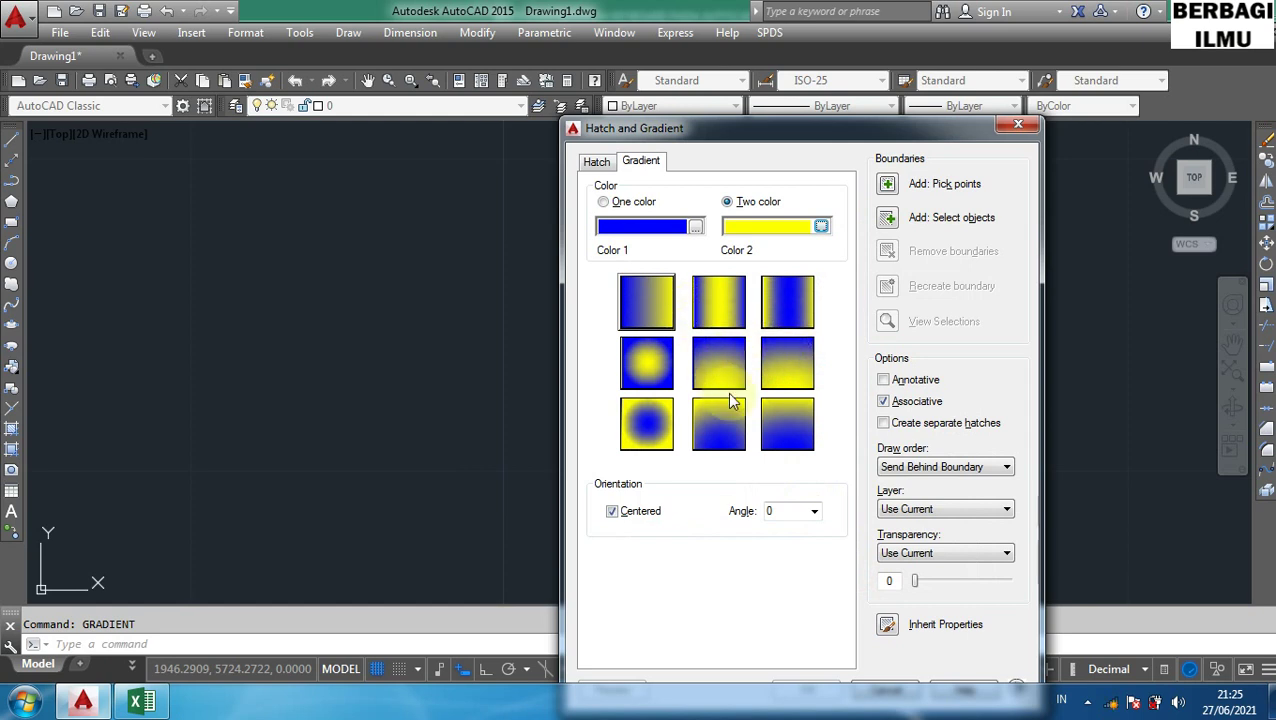
left_click(716, 303)
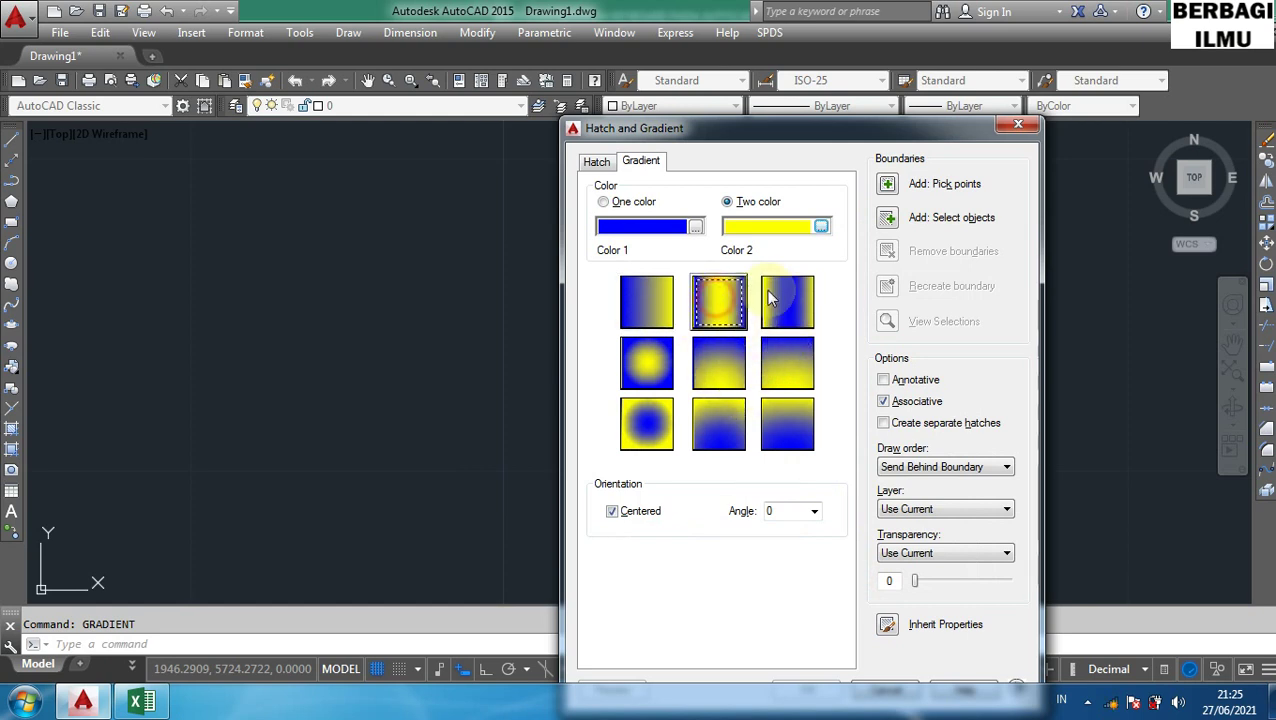
left_click(886, 188)
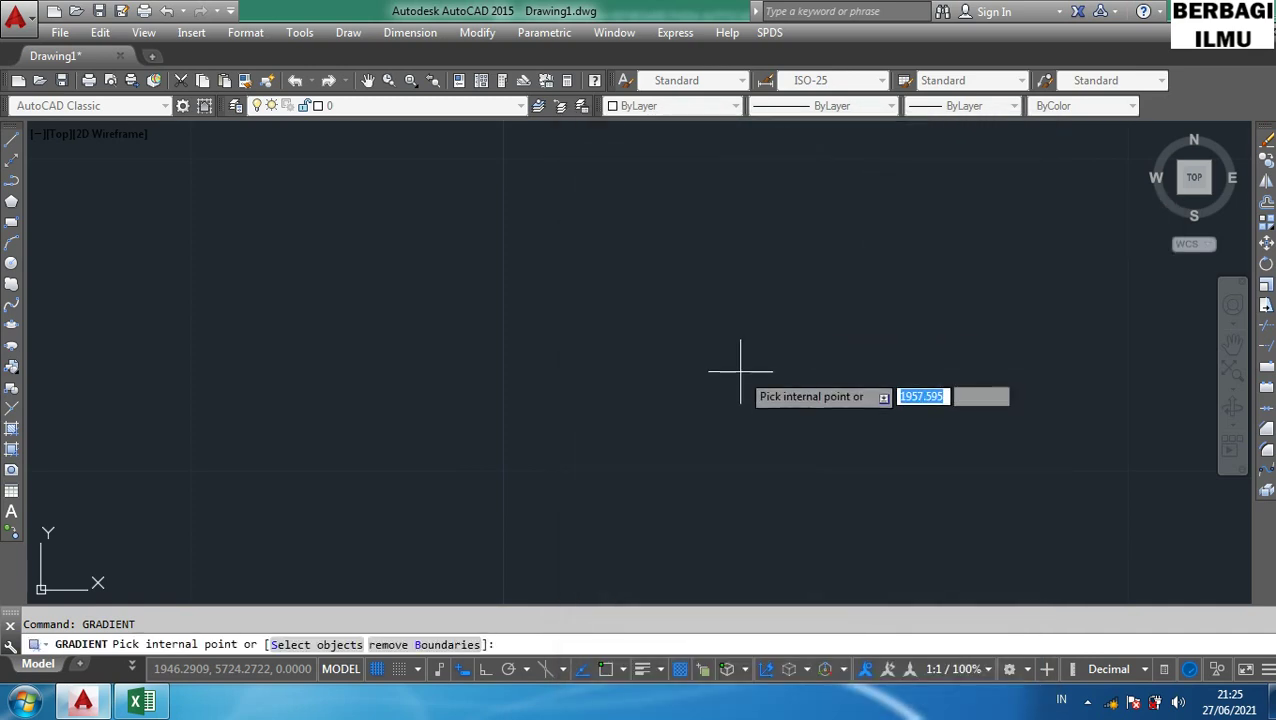
key("Escape")
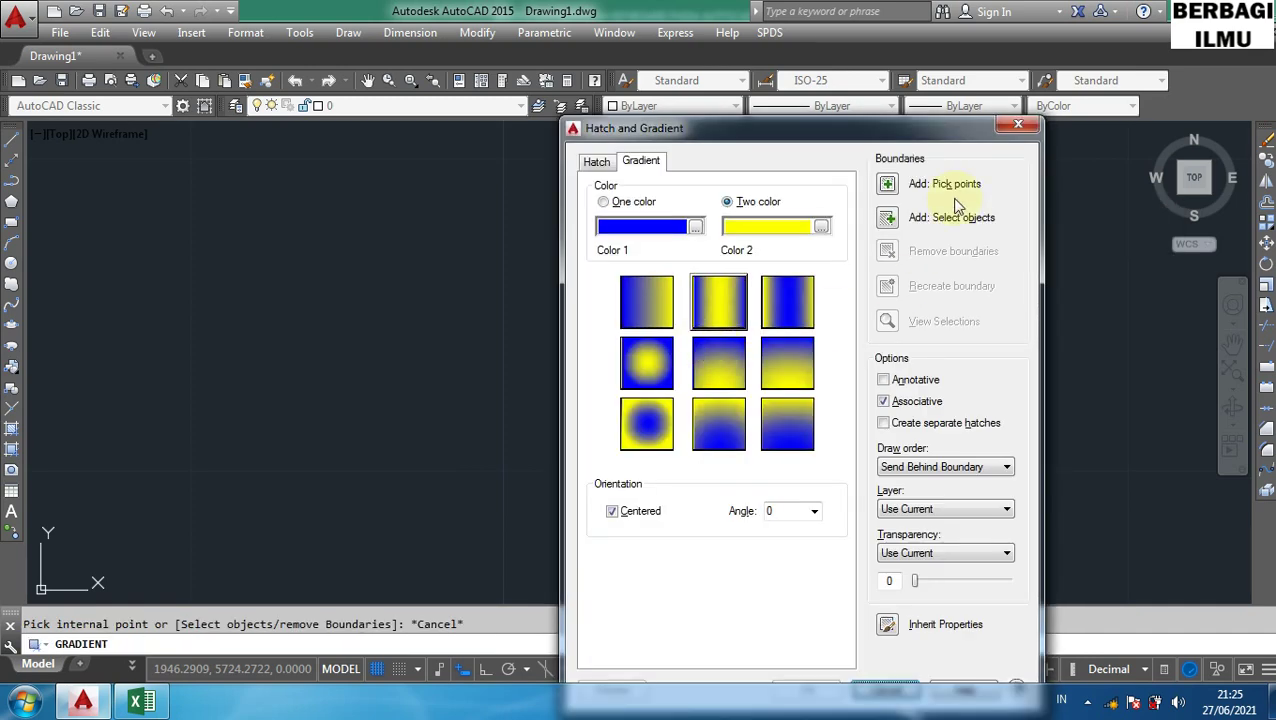
left_click(1005, 130)
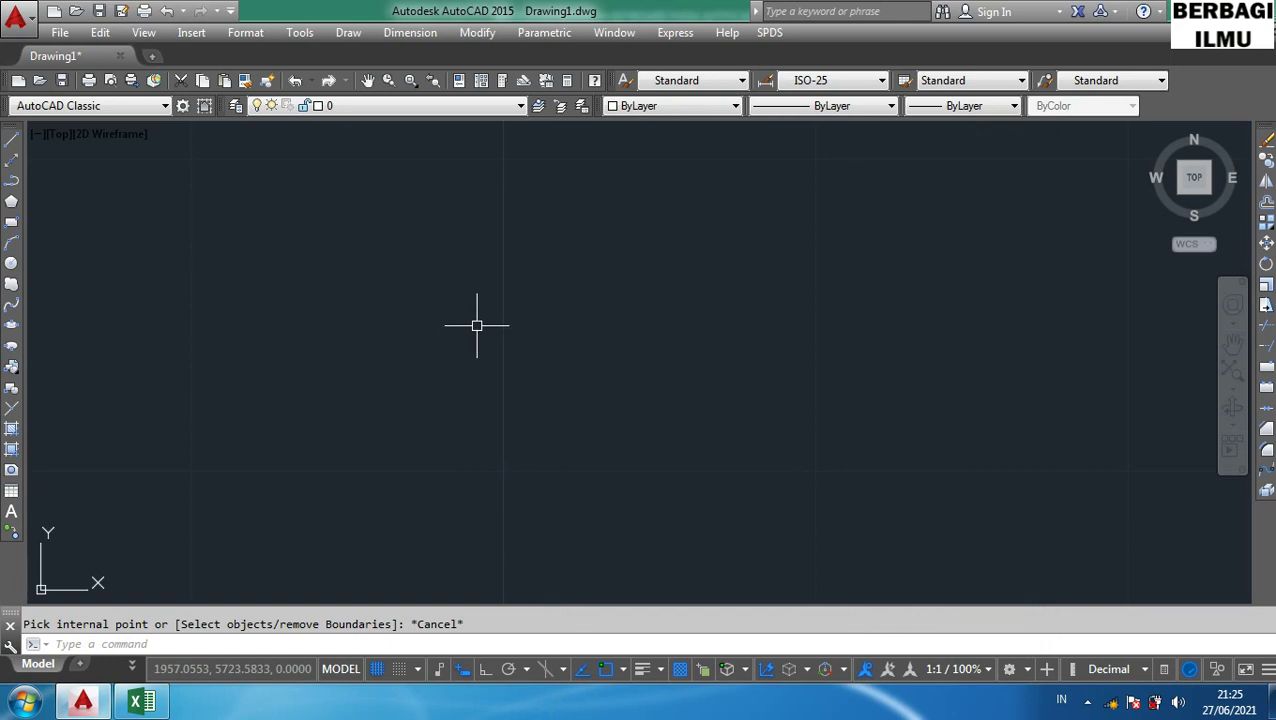
- Draw a nearly square rectangle near the middle of the empty drawing area with the REC shortcut
type("rec")
key("Return")
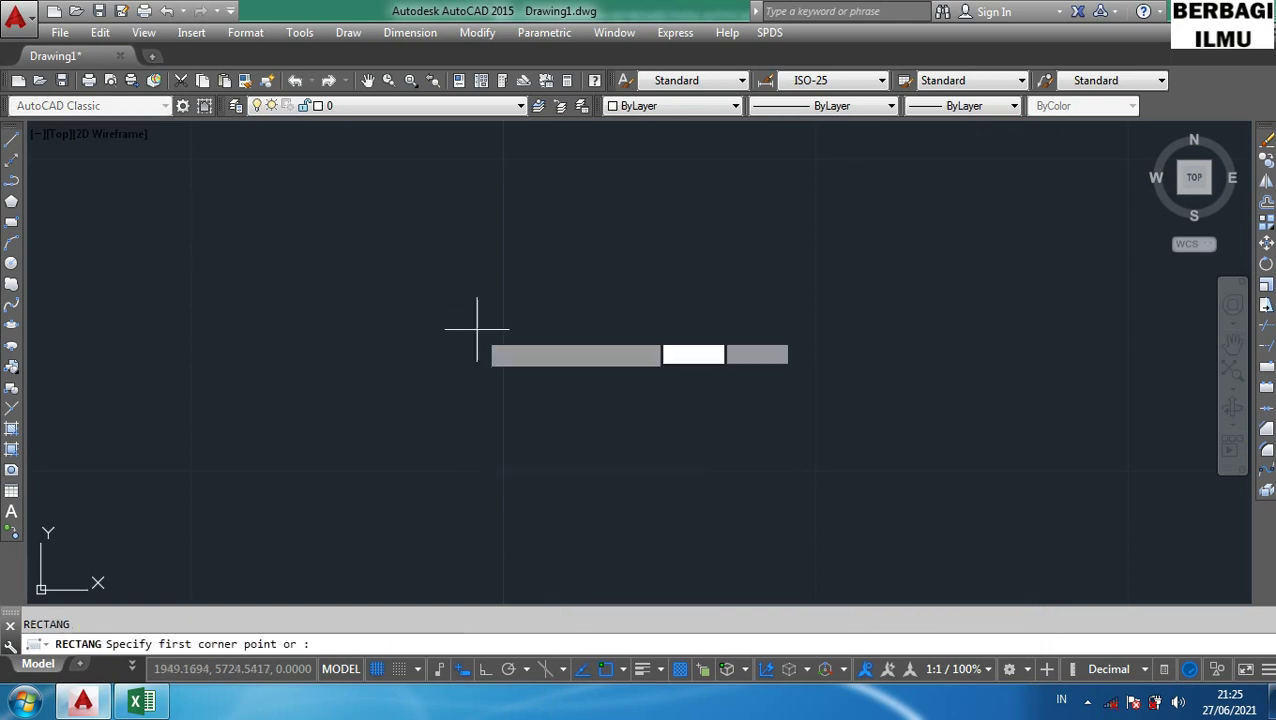
left_click(455, 312)
left_click(661, 503)
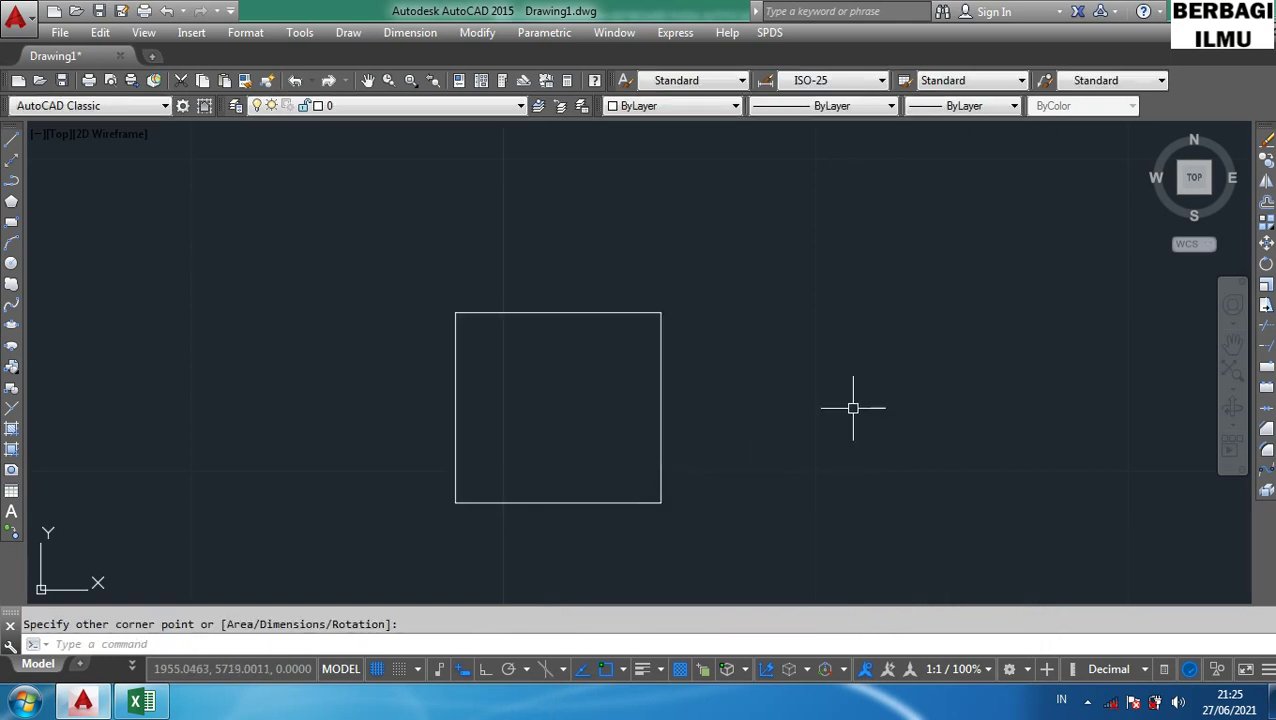
- Fill the rectangle with a two-color blue and yellow GRADIENT, using the vertical style with a yellow center and an internal point
type("gr")
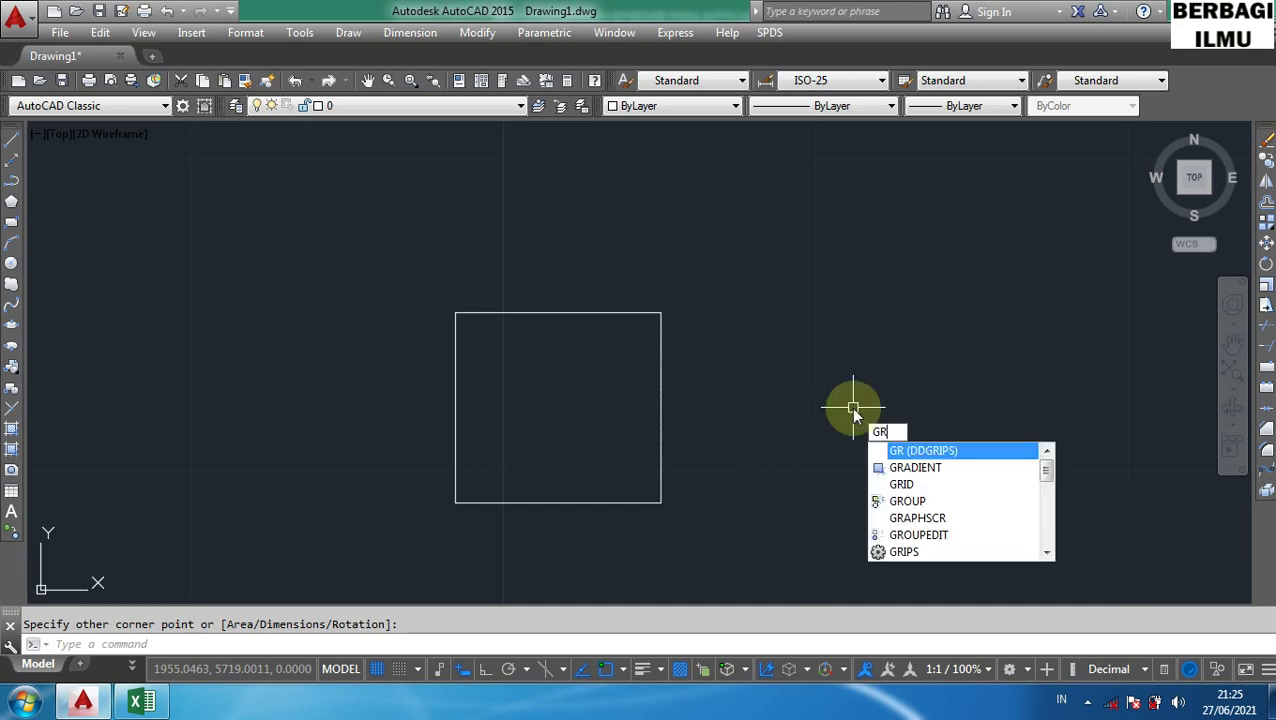
left_click(915, 467)
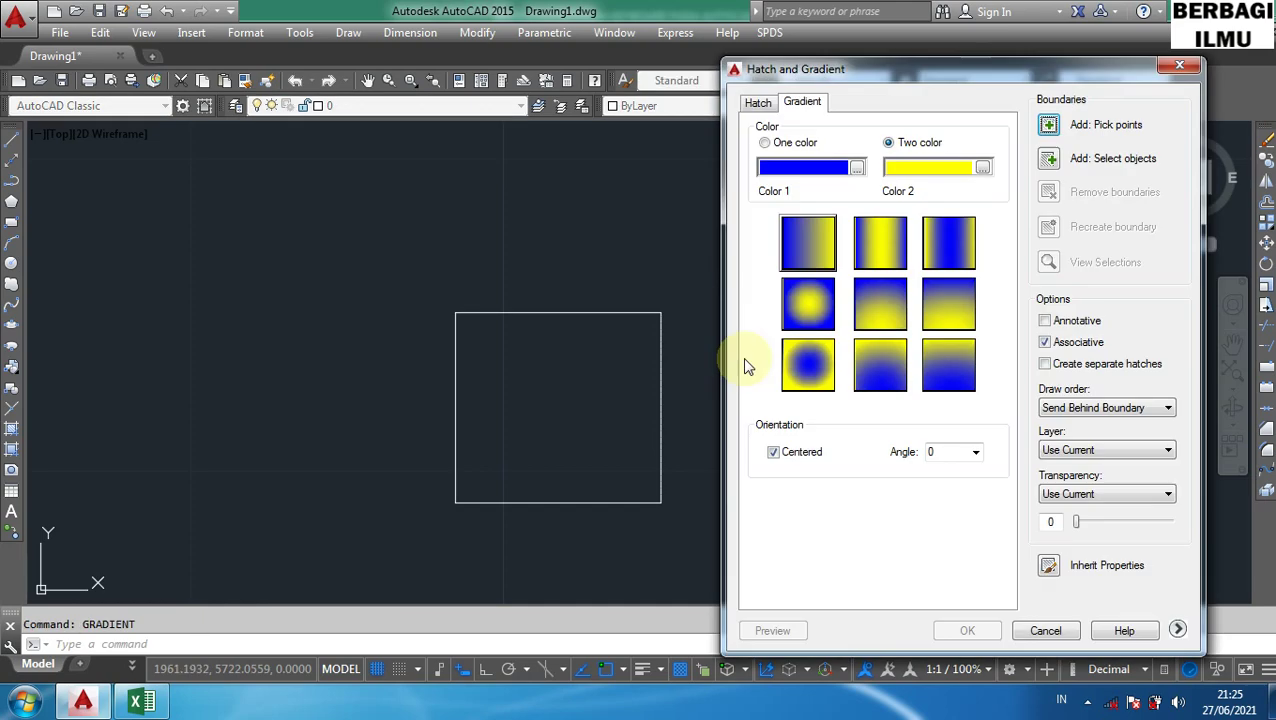
left_click(873, 251)
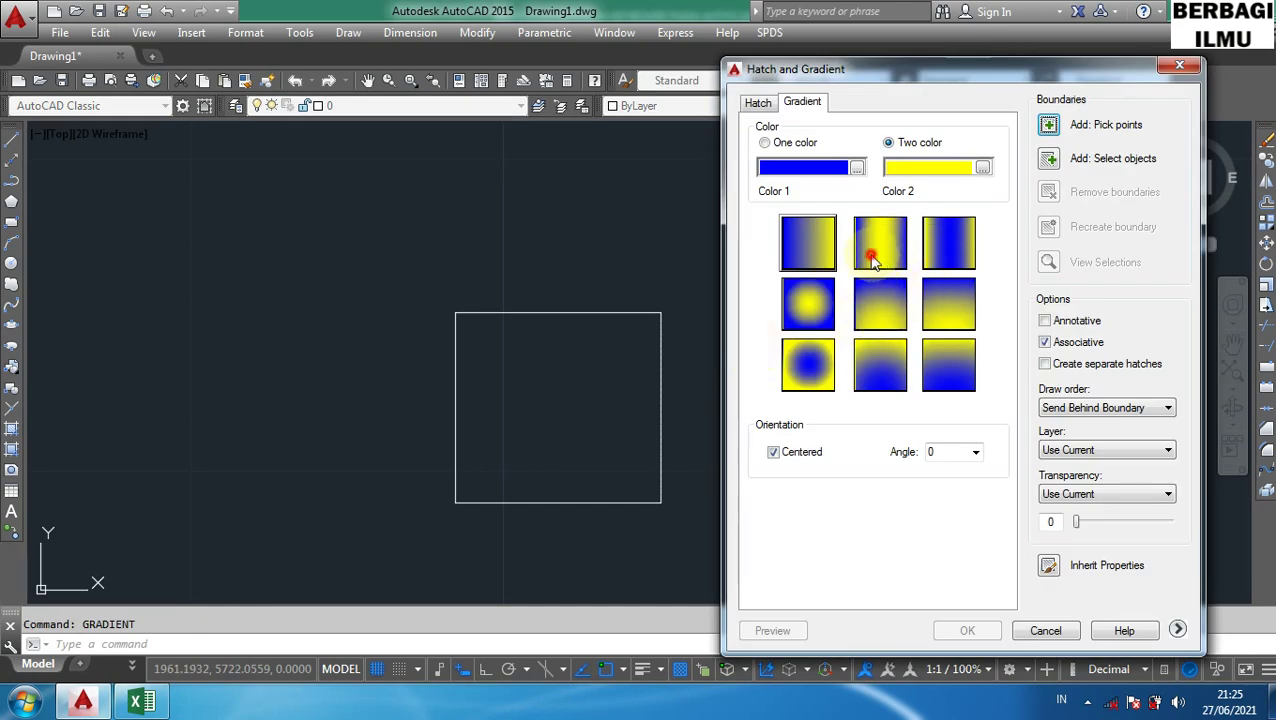
left_click(1047, 128)
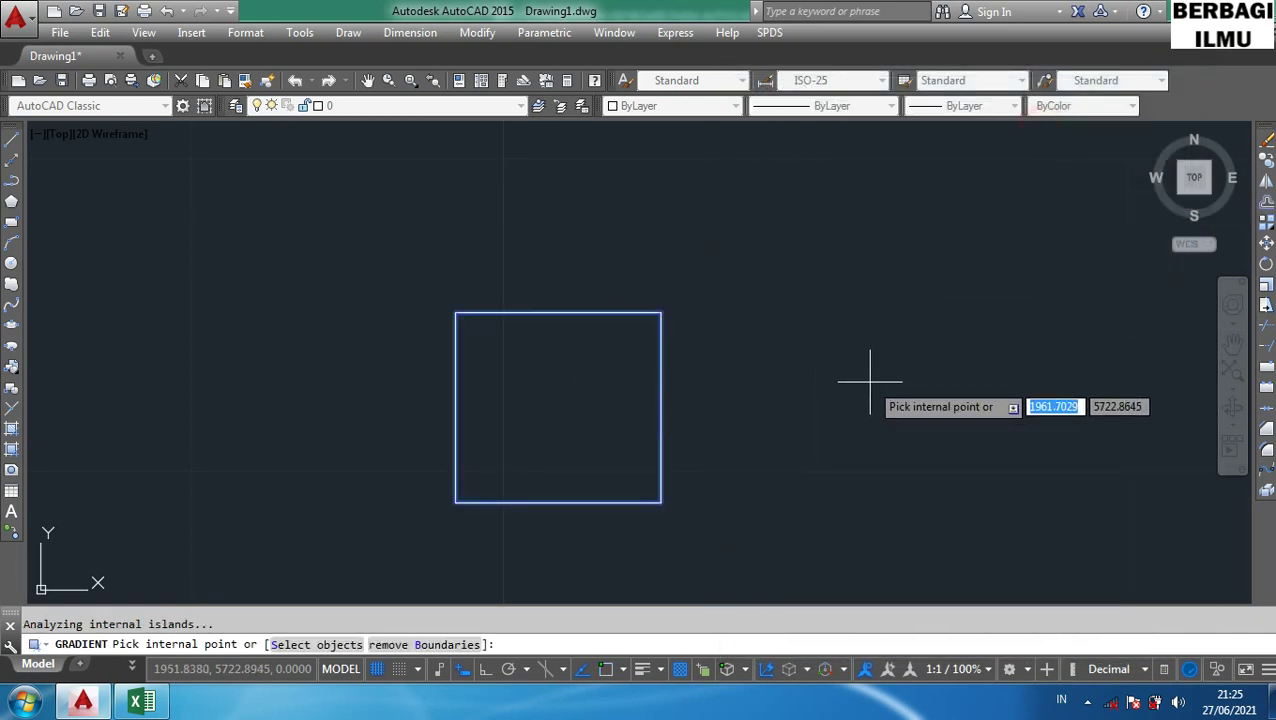
key("Return")
left_click(983, 630)
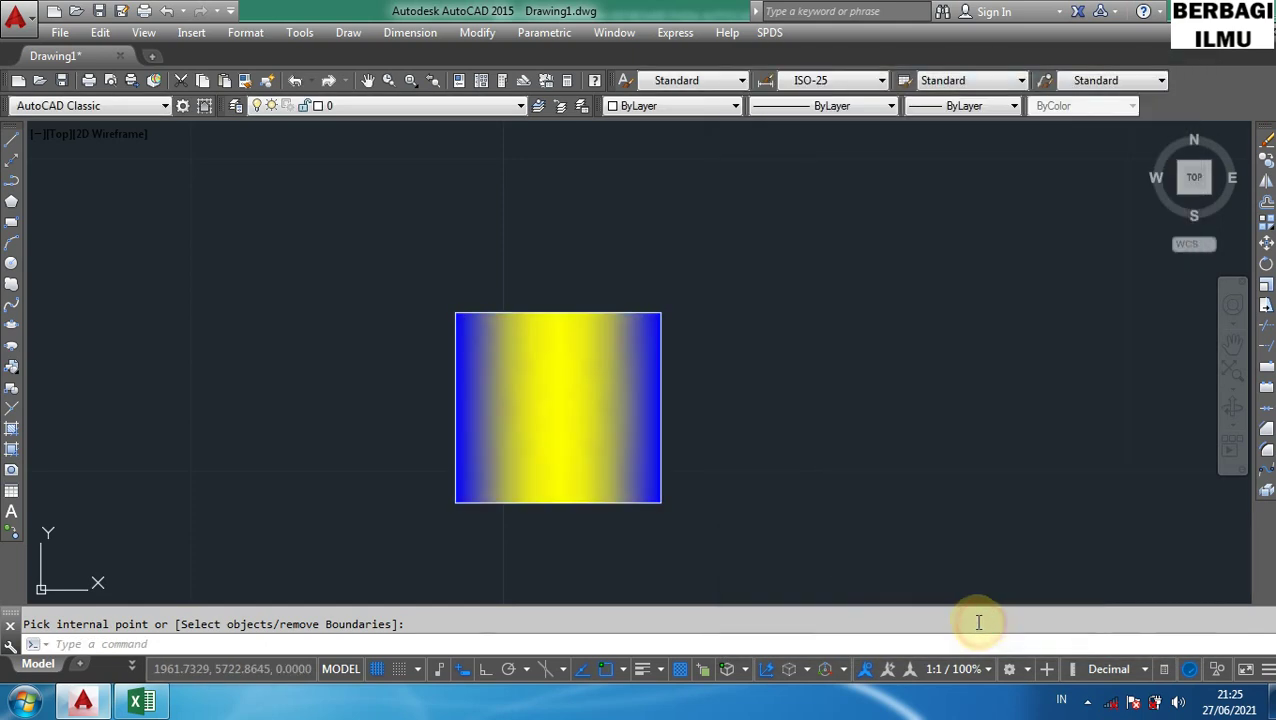
- Inspect the gradient fill up close, and erase it together with its rectangle outline
scroll(700, 410, "up", 2)
middle_click_drag(740, 439, 787, 355)
scroll(787, 355, "up", 1)
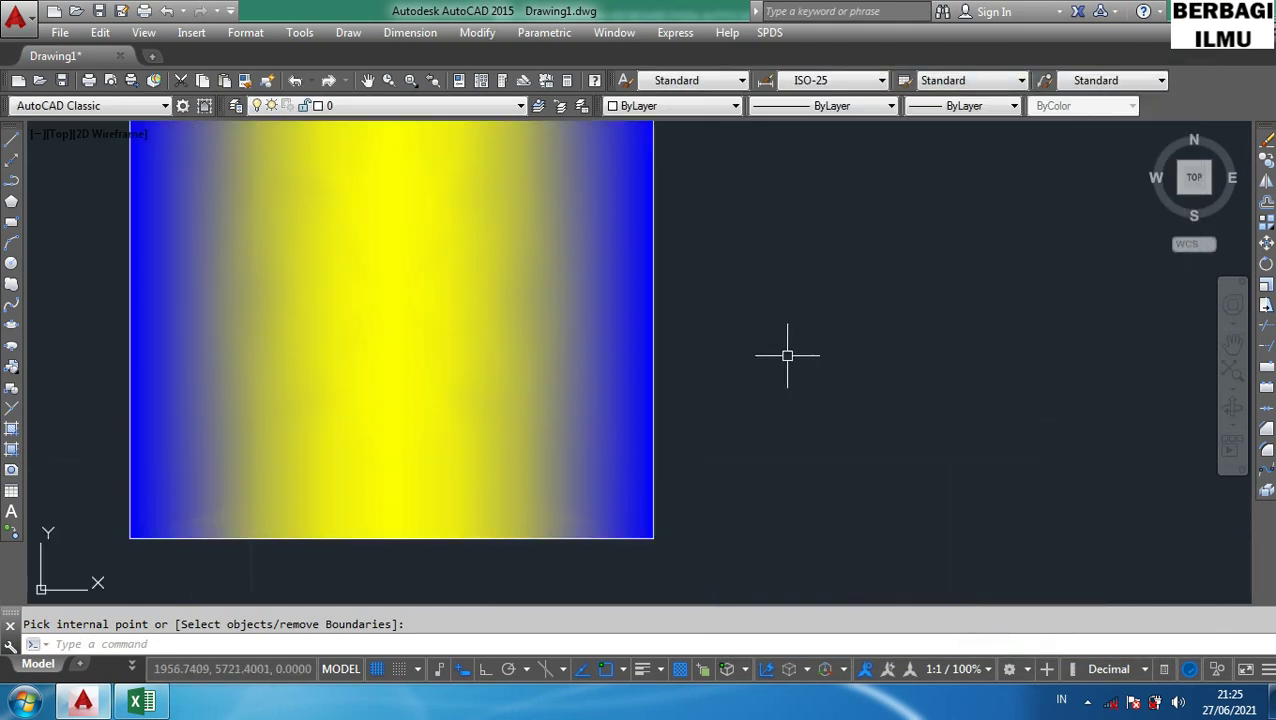
scroll(779, 360, "down", 2)
left_click(785, 490)
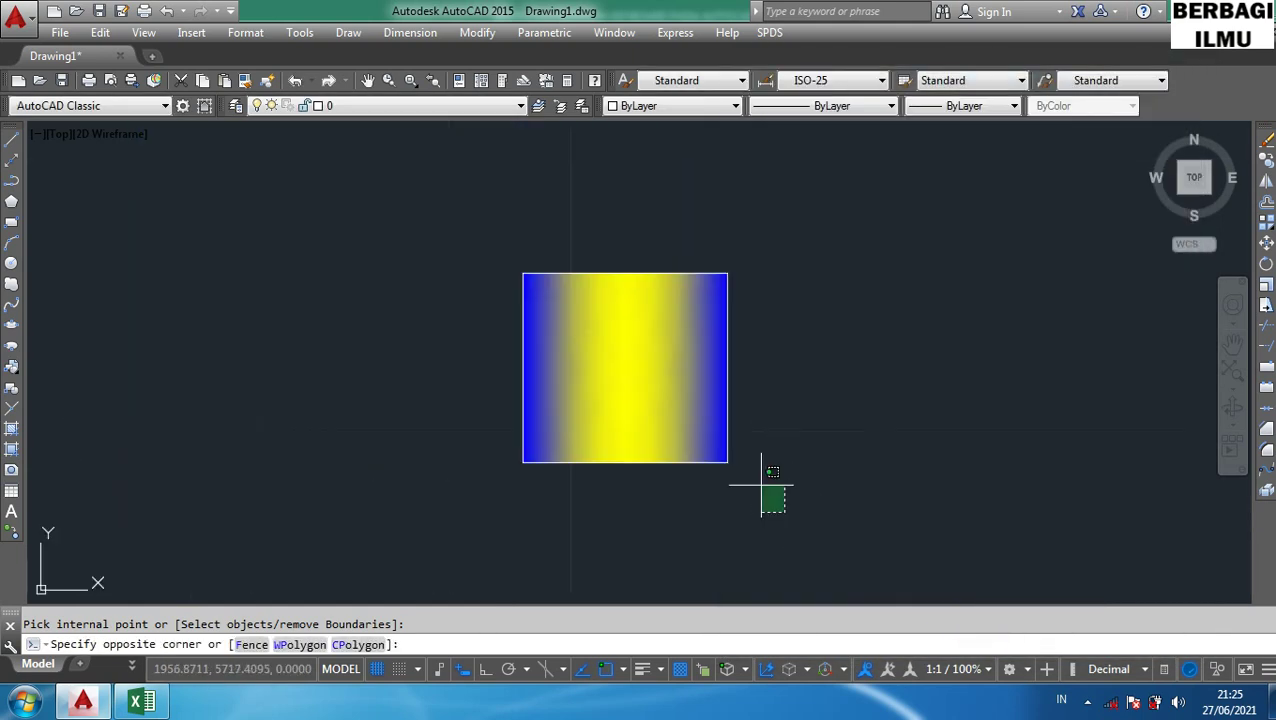
left_click(328, 208)
key("Delete")
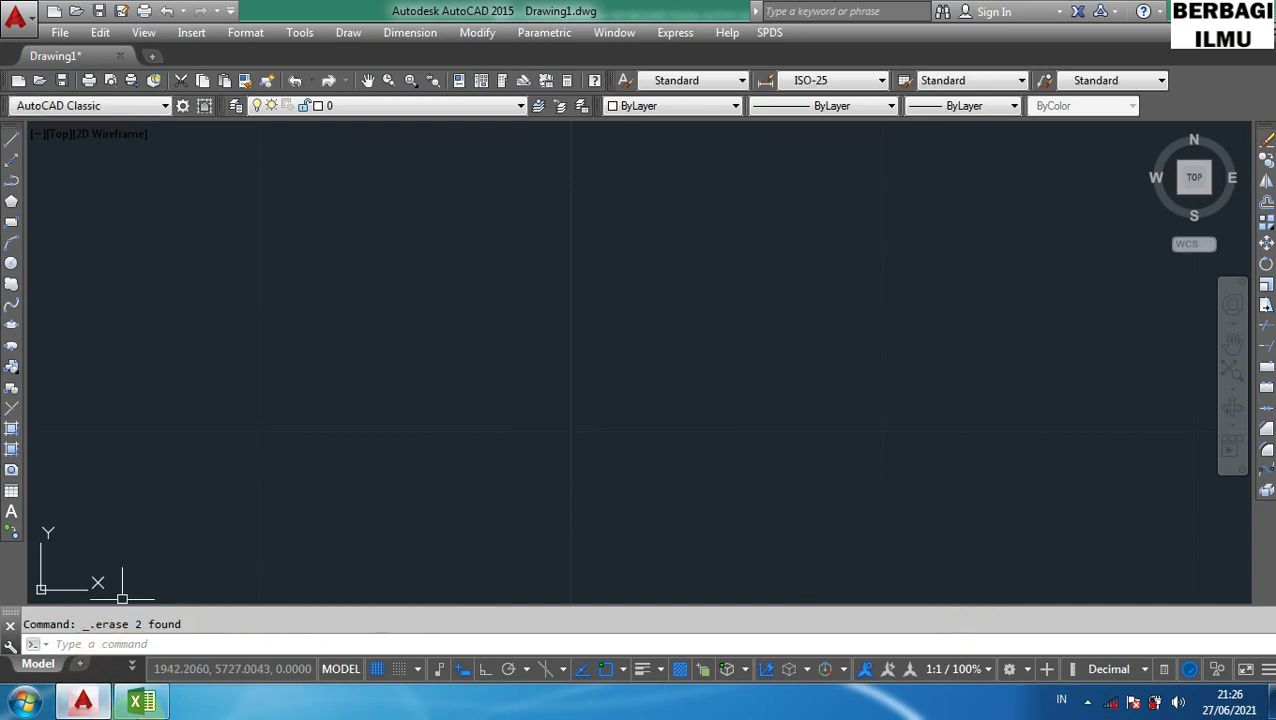
- Switch to the Excel shortcut list, highlight the Region entry in row 21, and return to AutoCAD
left_click(158, 703)
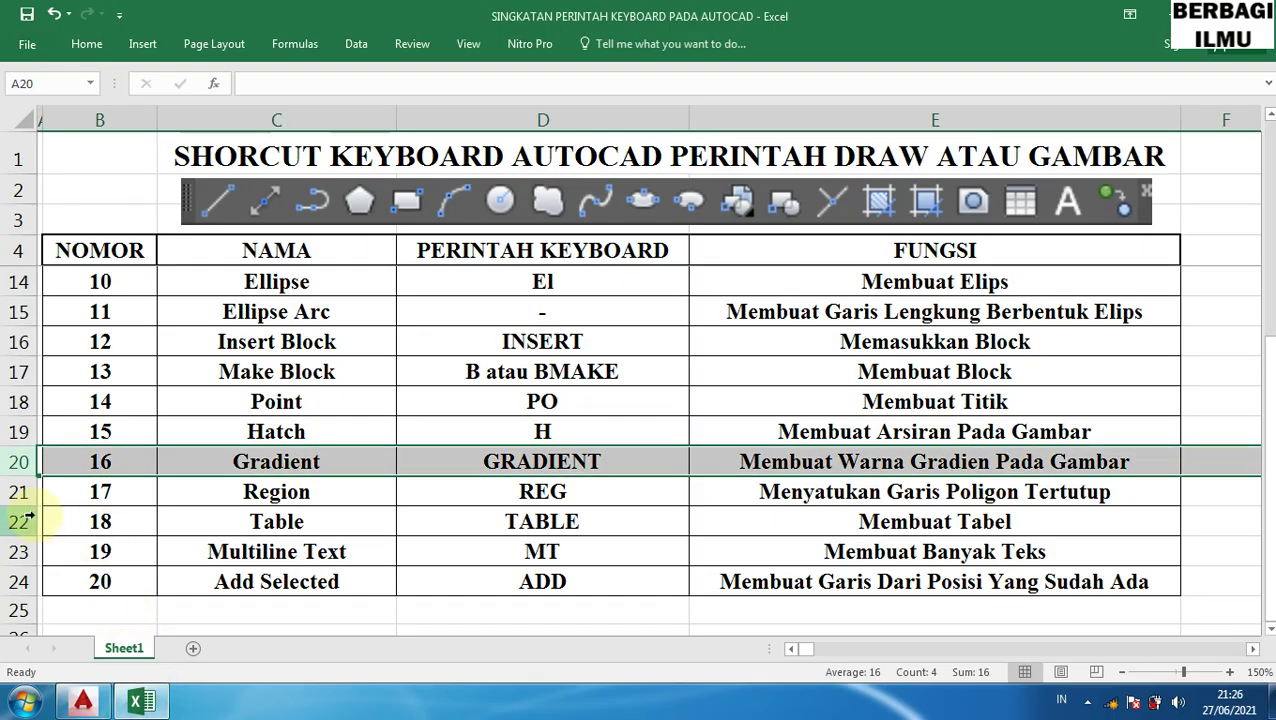
left_click(14, 491)
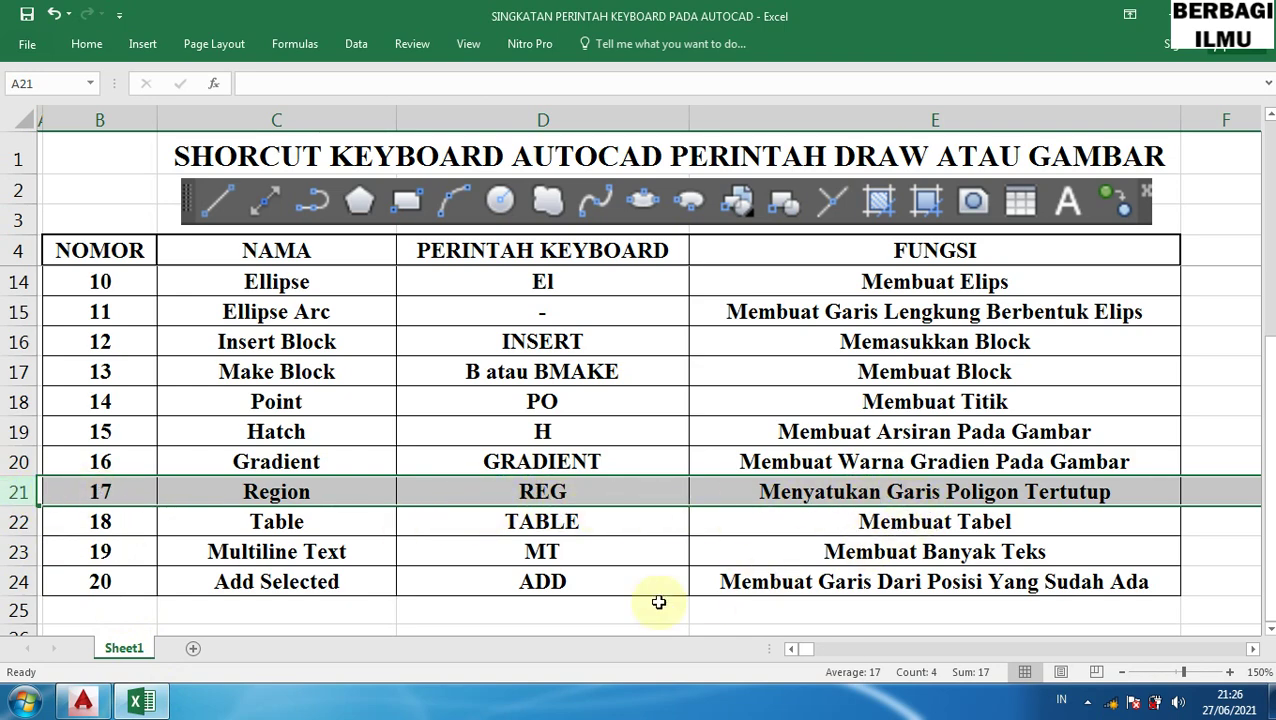
left_click(140, 703)
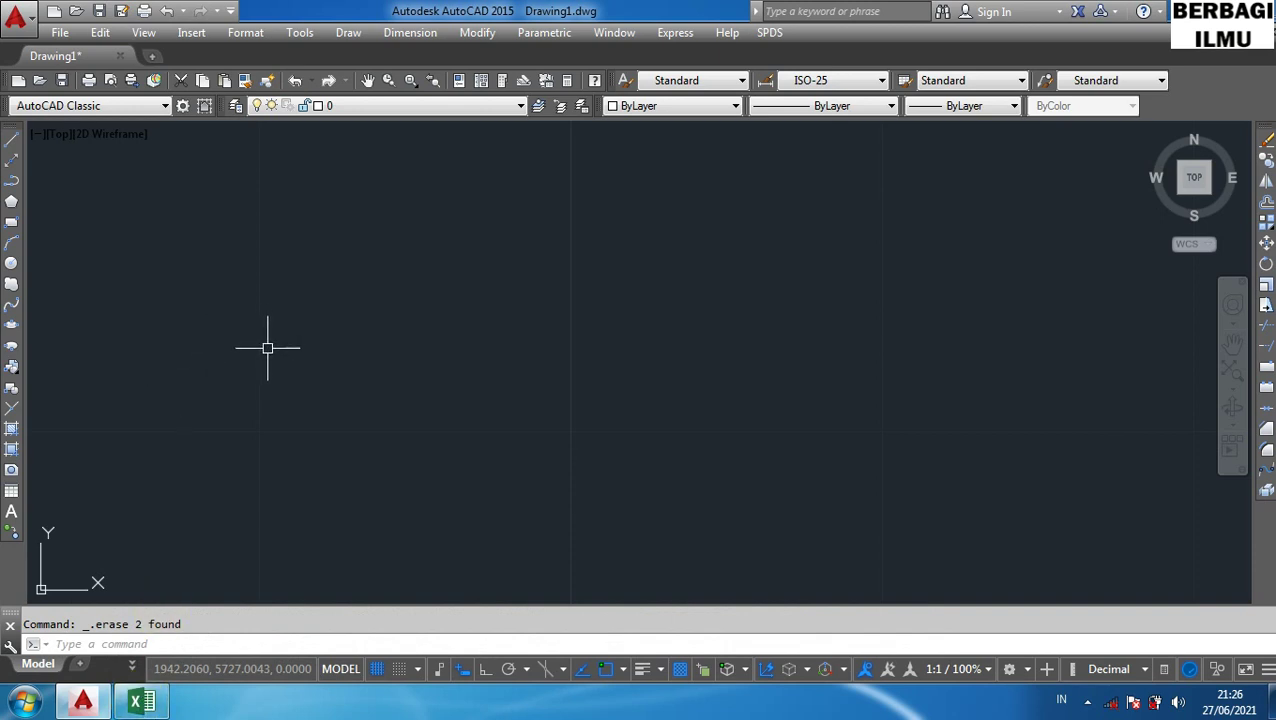
- Draw a closed near-square of four separate lines, about 6.2 by 6.1 units, with the L shortcut and ortho on
key("l")
key("Return")
left_click(292, 310)
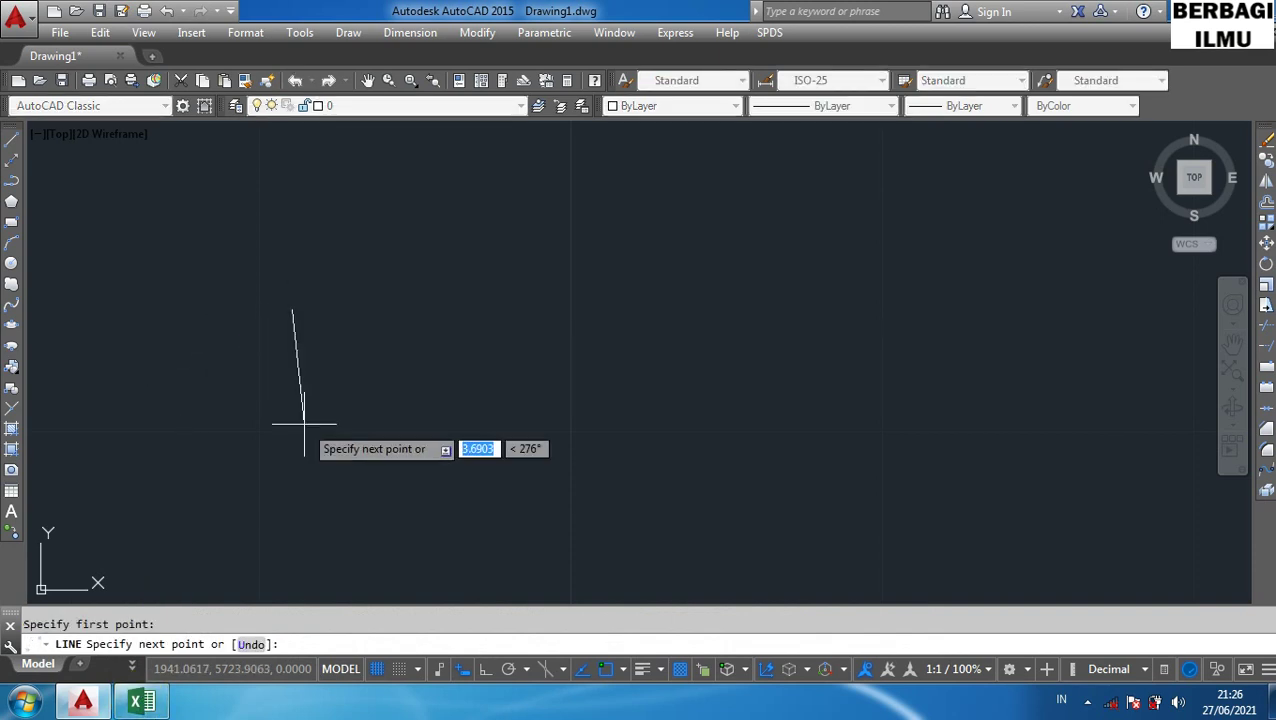
key("F8")
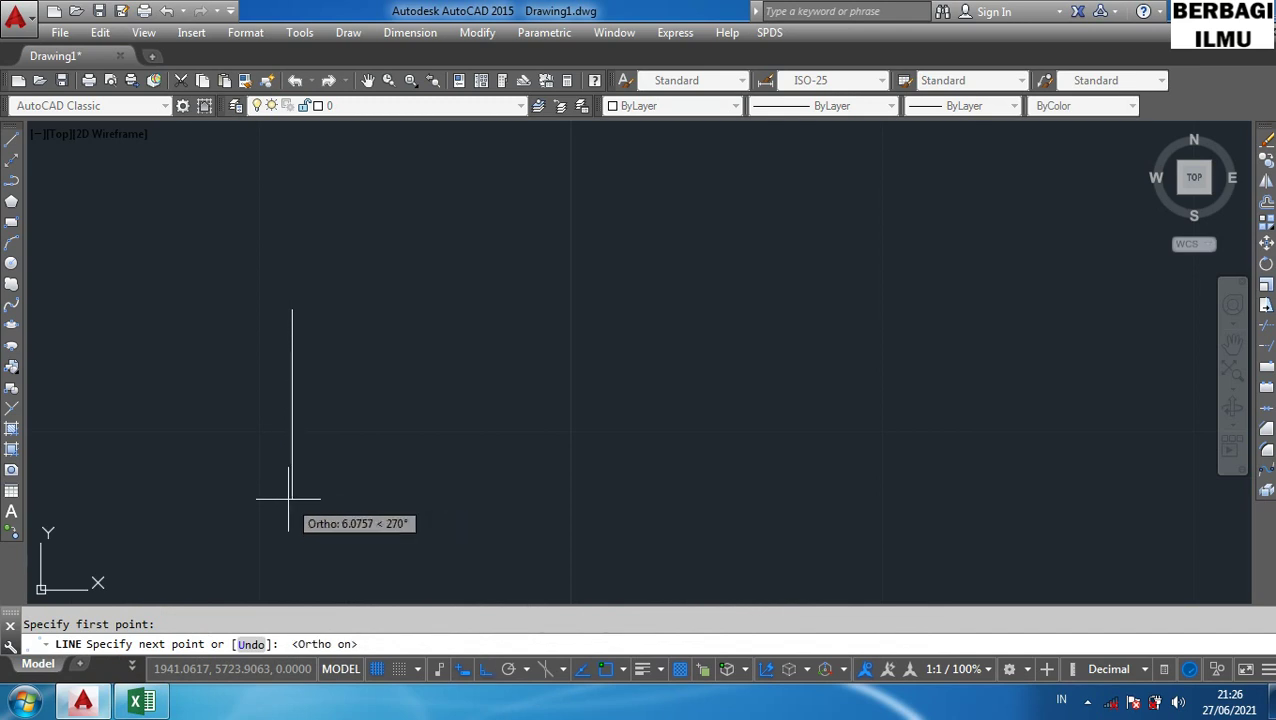
left_click(288, 499)
left_click(486, 503)
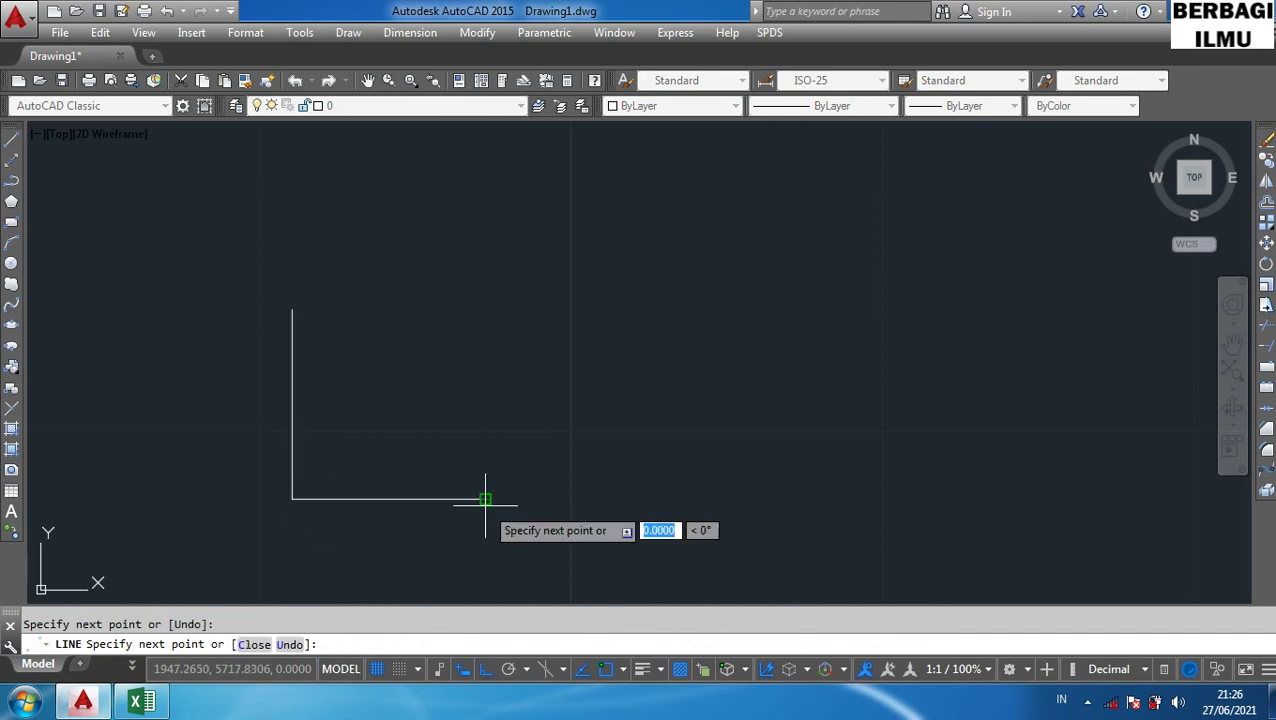
left_click(485, 310)
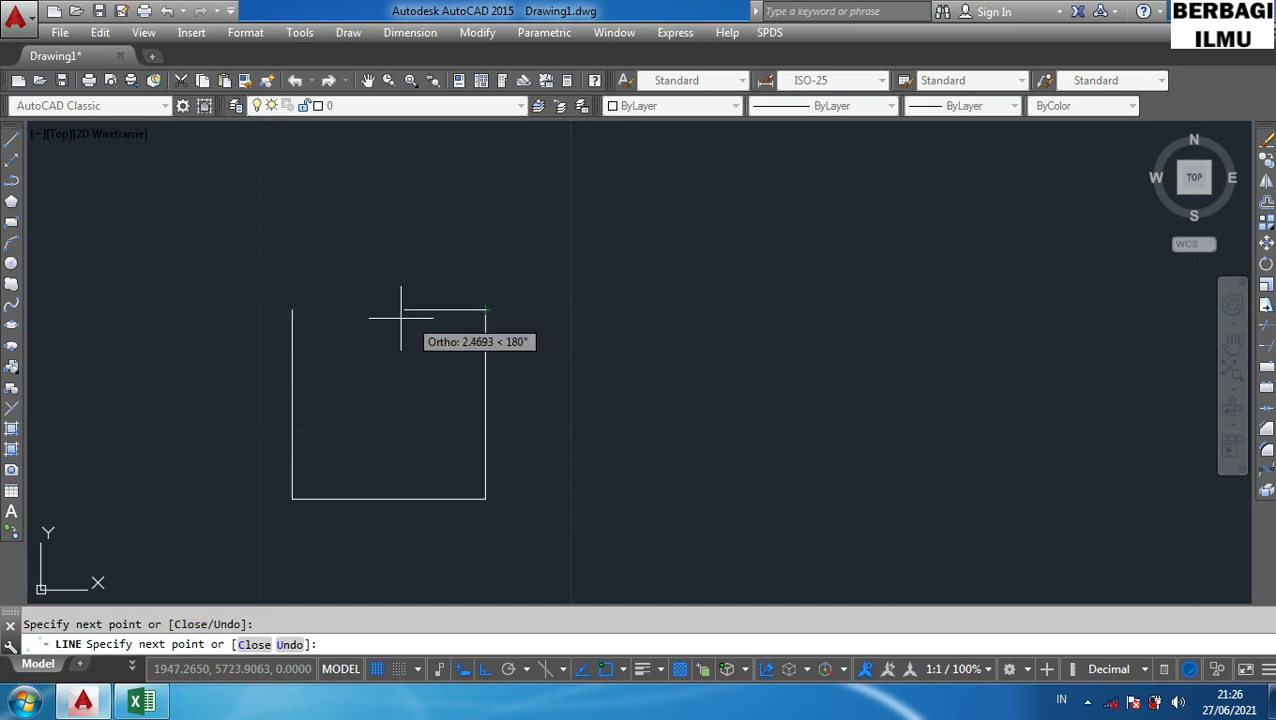
left_click(291, 310)
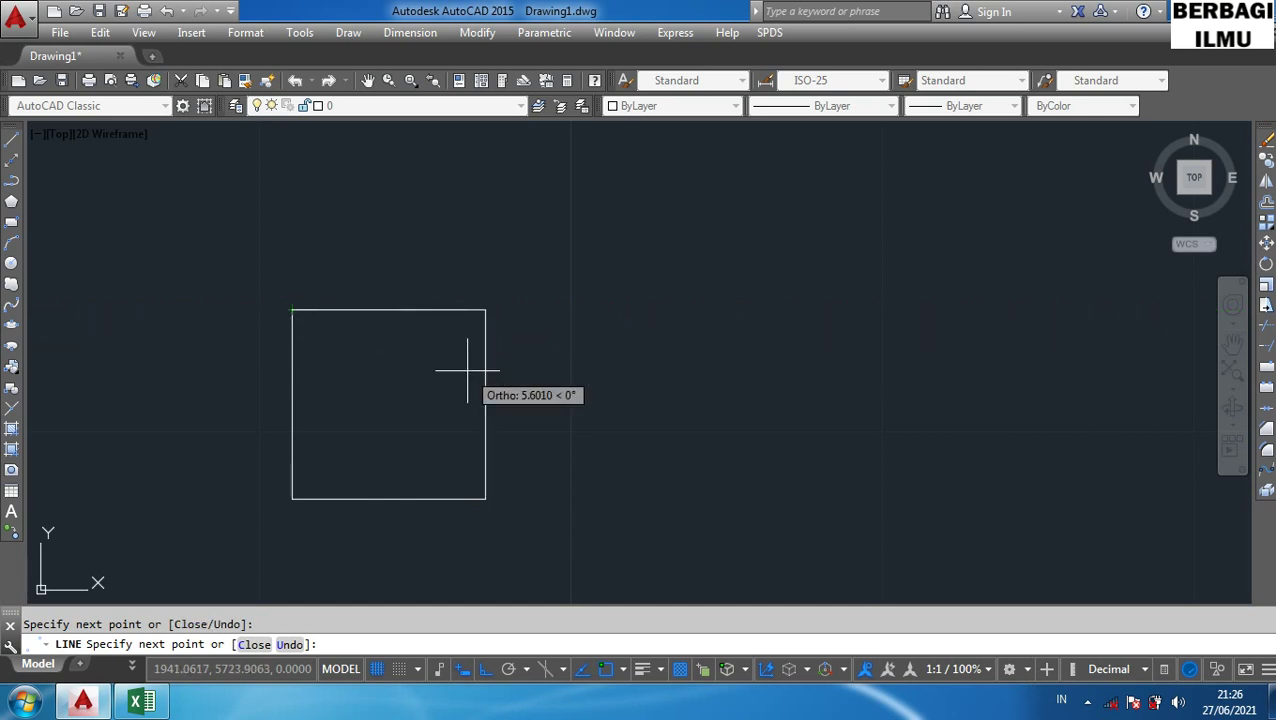
key("Return")
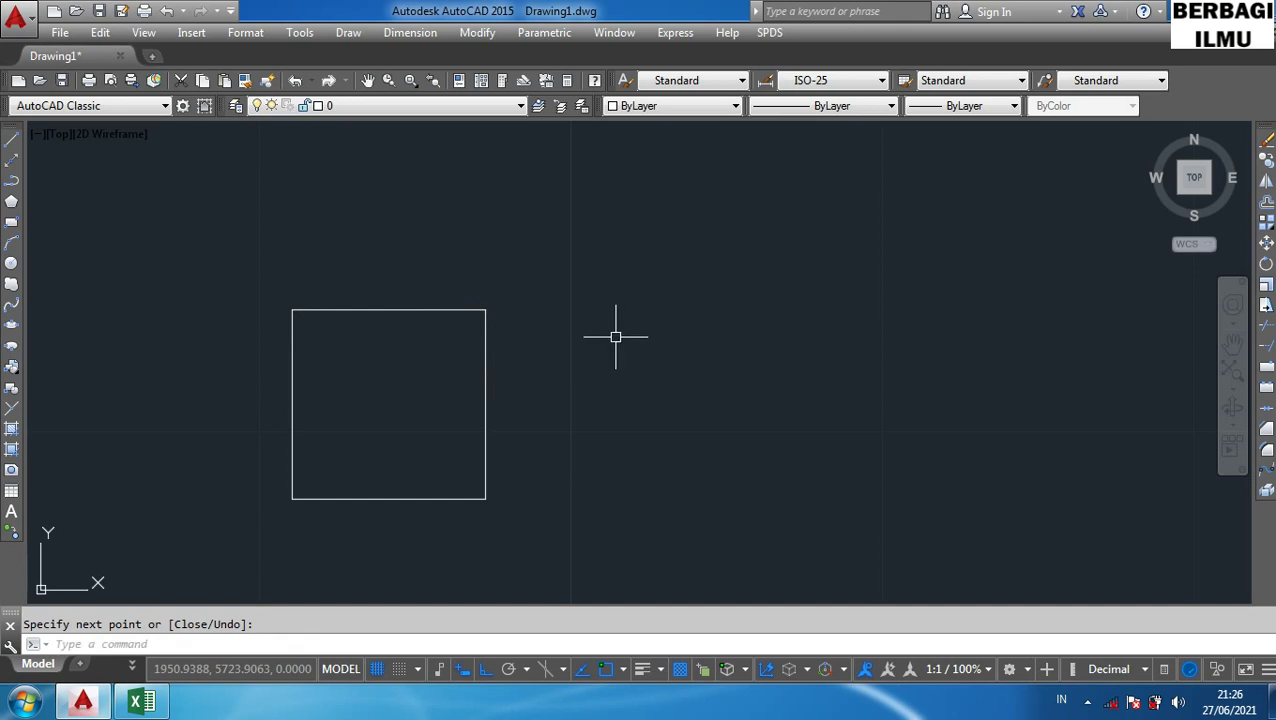
- Draw a closed triangle of three lines beside the square with ortho off, its horizontal base about 6.3 units long
right_click(614, 337)
left_click(631, 310)
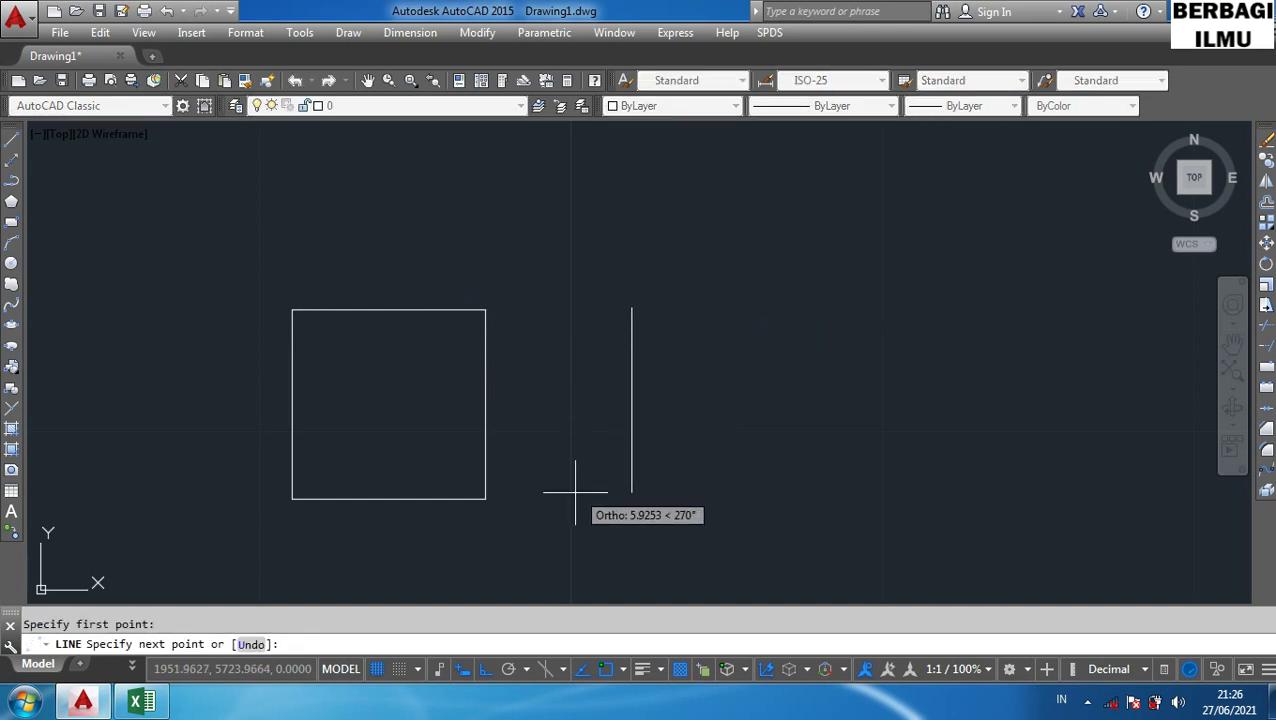
key("F8")
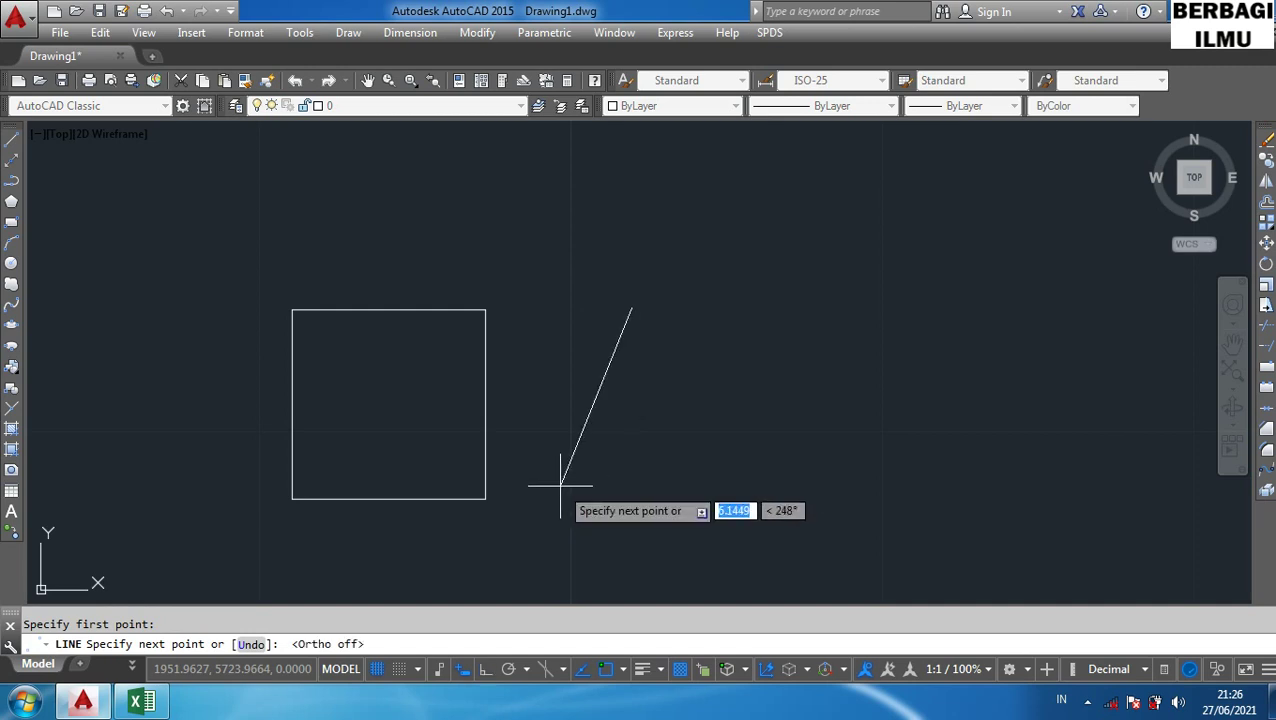
left_click(561, 487)
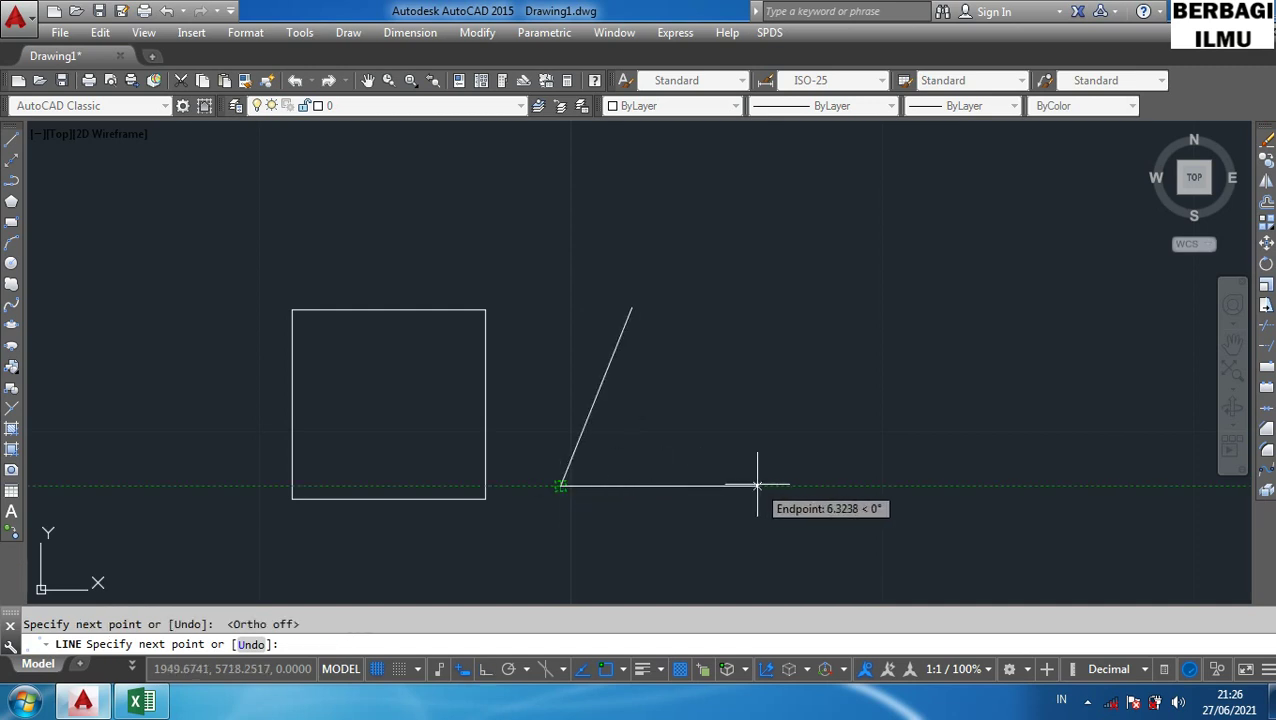
left_click(757, 485)
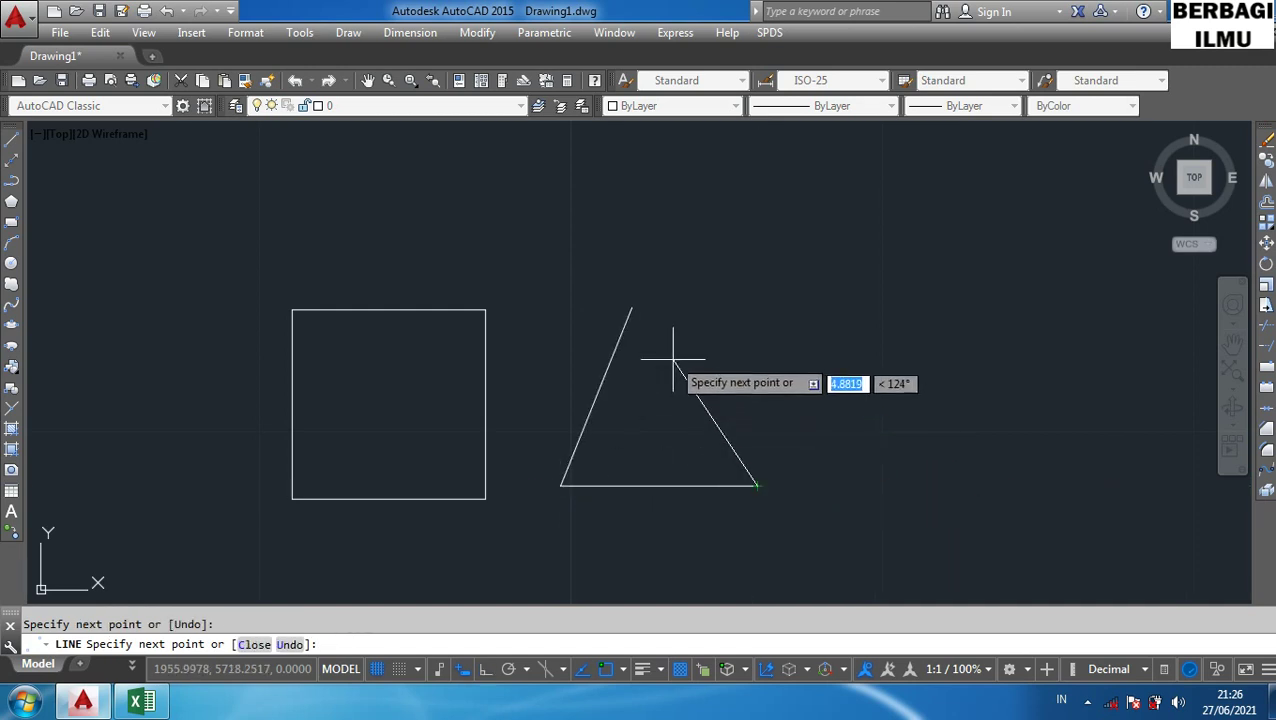
left_click(631, 308)
key("Escape")
- Select individual sides of the square and the triangle one at a time to check whether they are separate objects
left_click(484, 436)
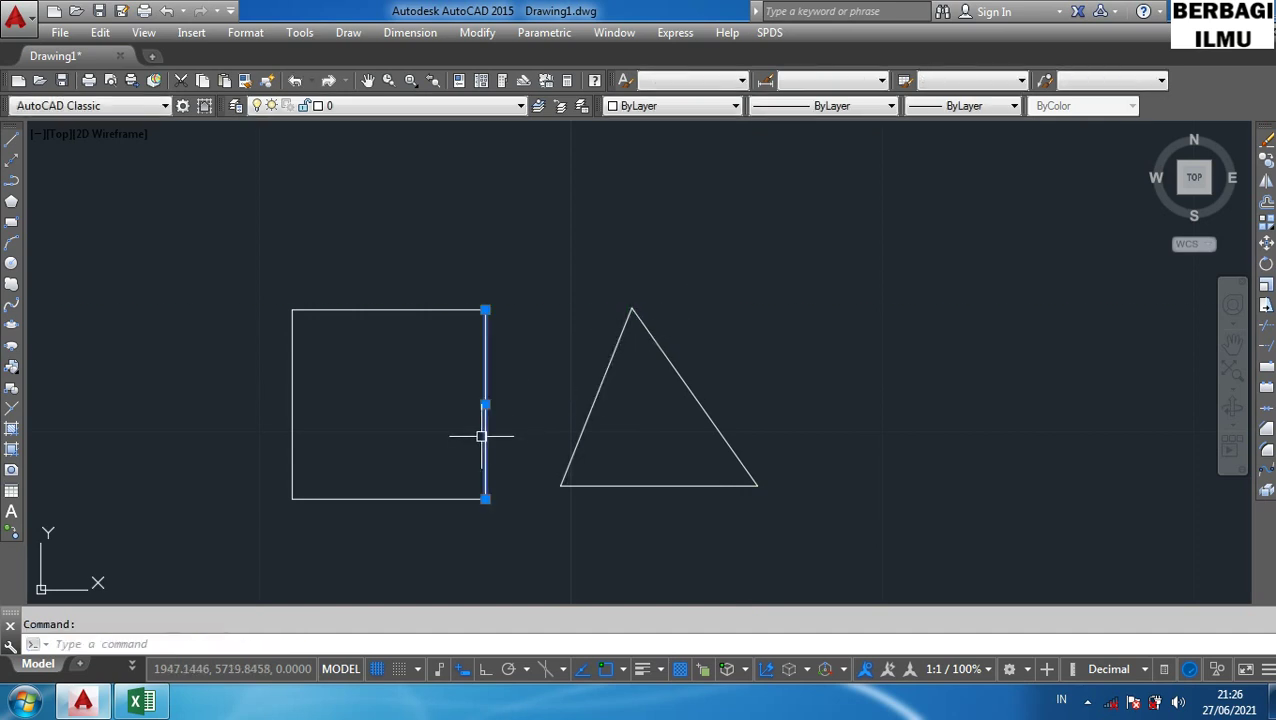
key("Escape")
left_click(606, 352)
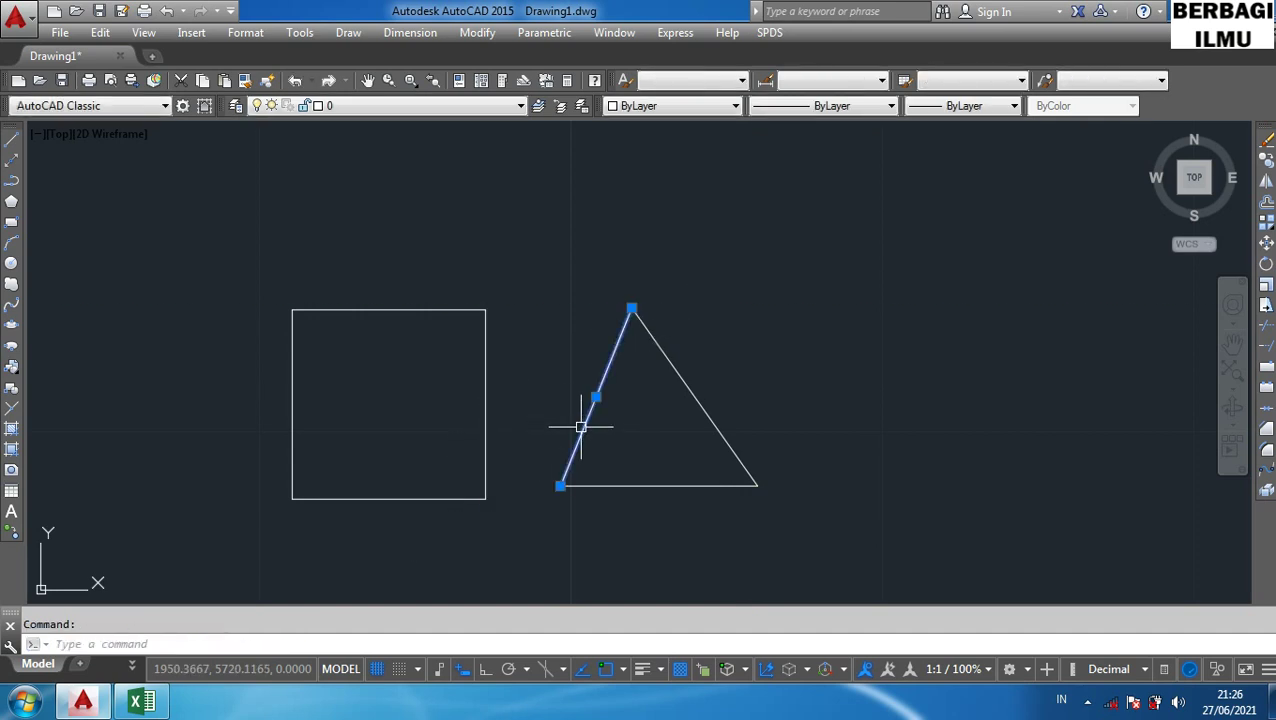
key("Escape")
left_click(697, 401)
key("Escape")
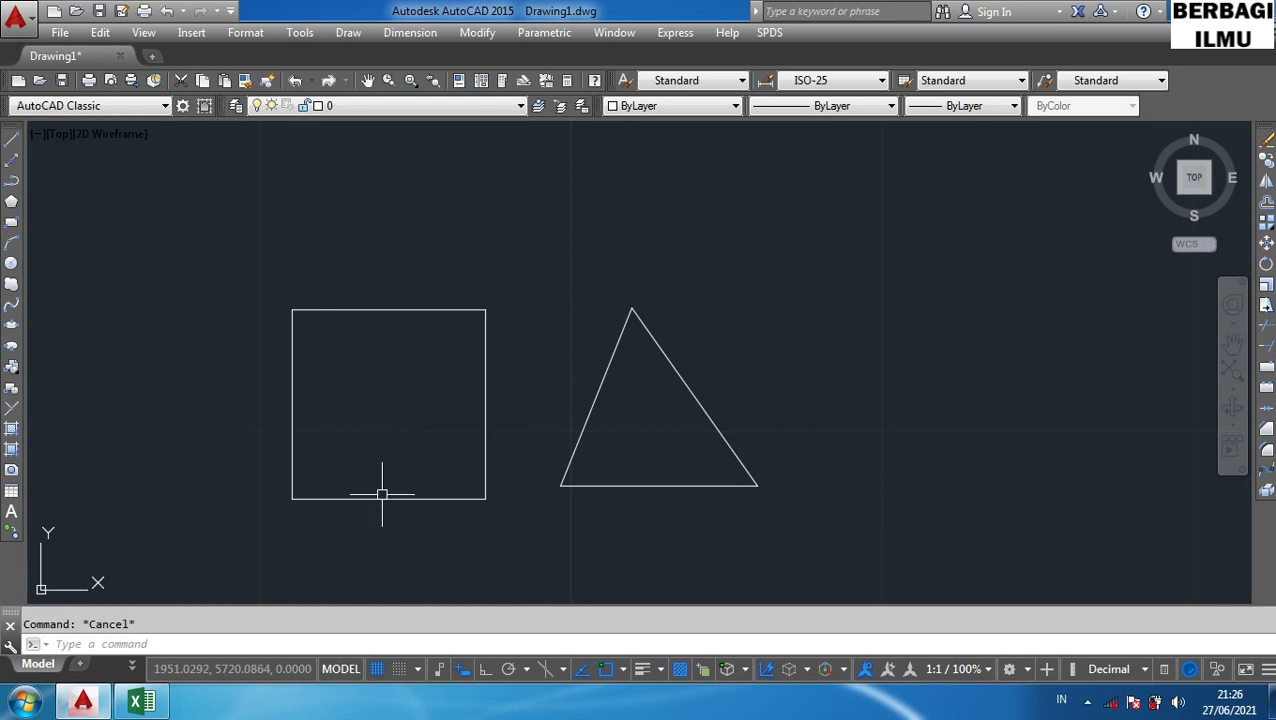
left_click(365, 497)
key("Escape")
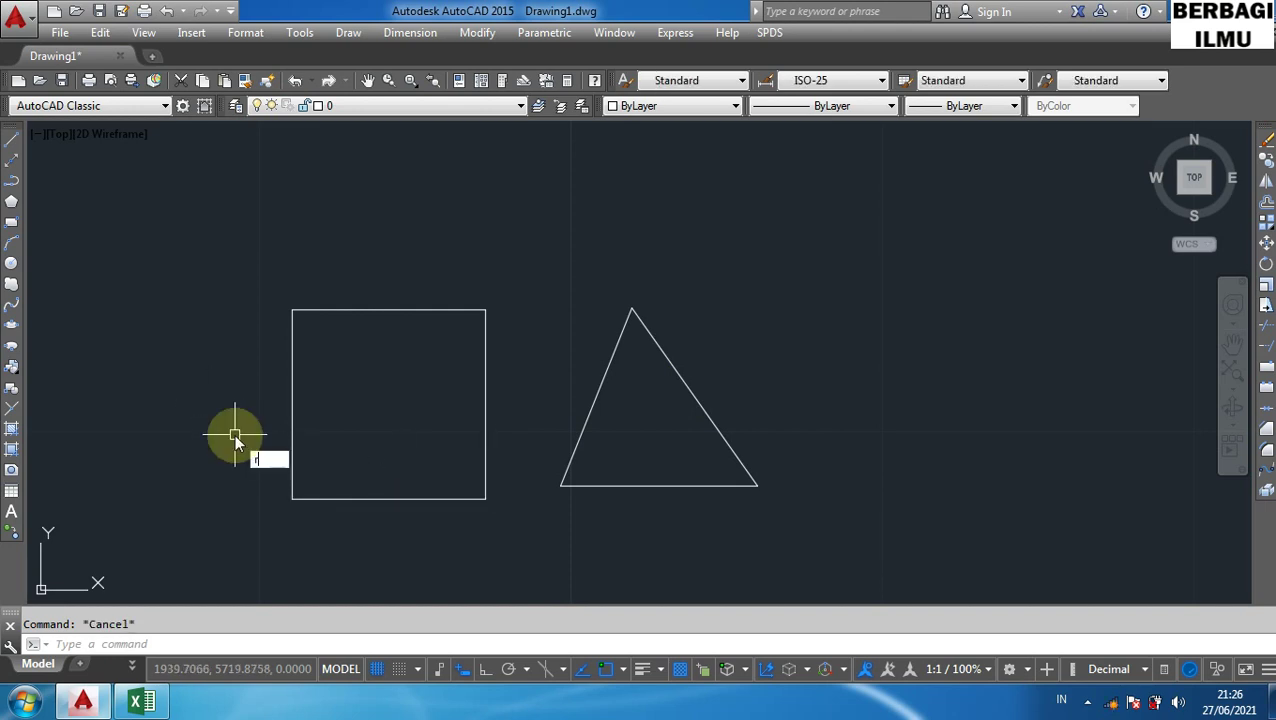
key("Return")
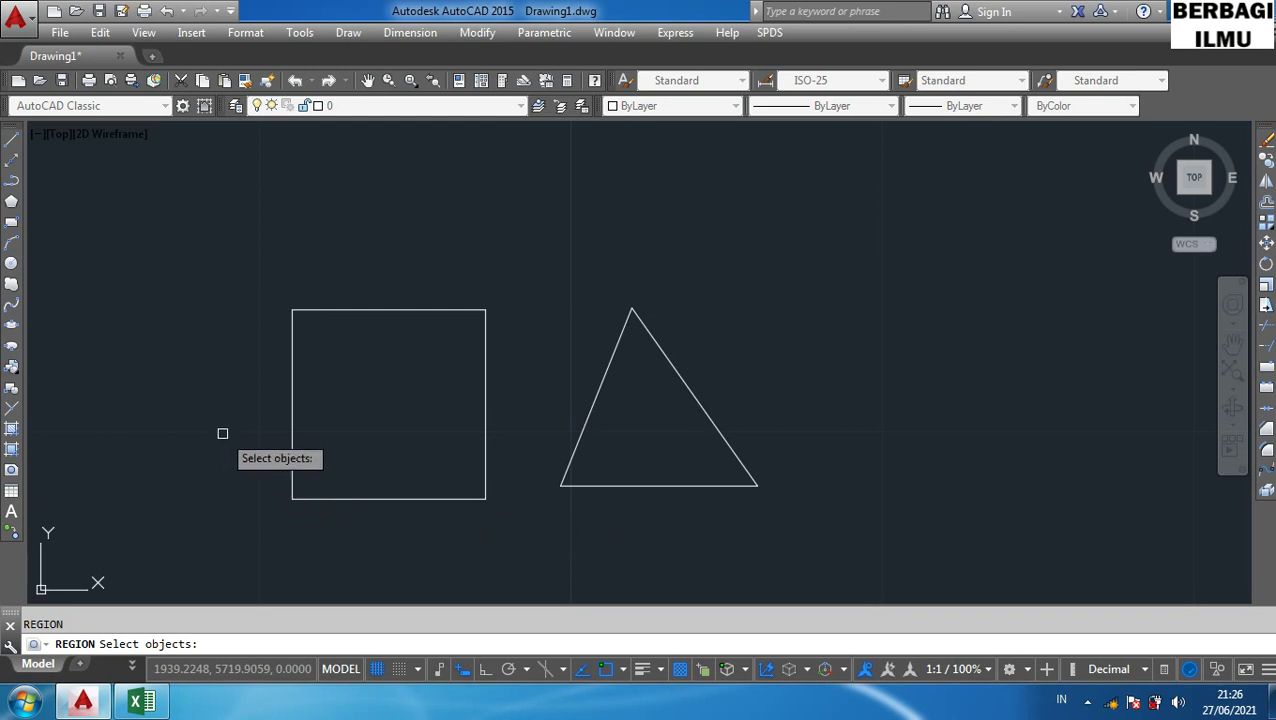
mouse_move(516, 522)
left_mouse_down()
mouse_move(408, 418)
mouse_move(339, 411)
left_mouse_up()
key("Escape")
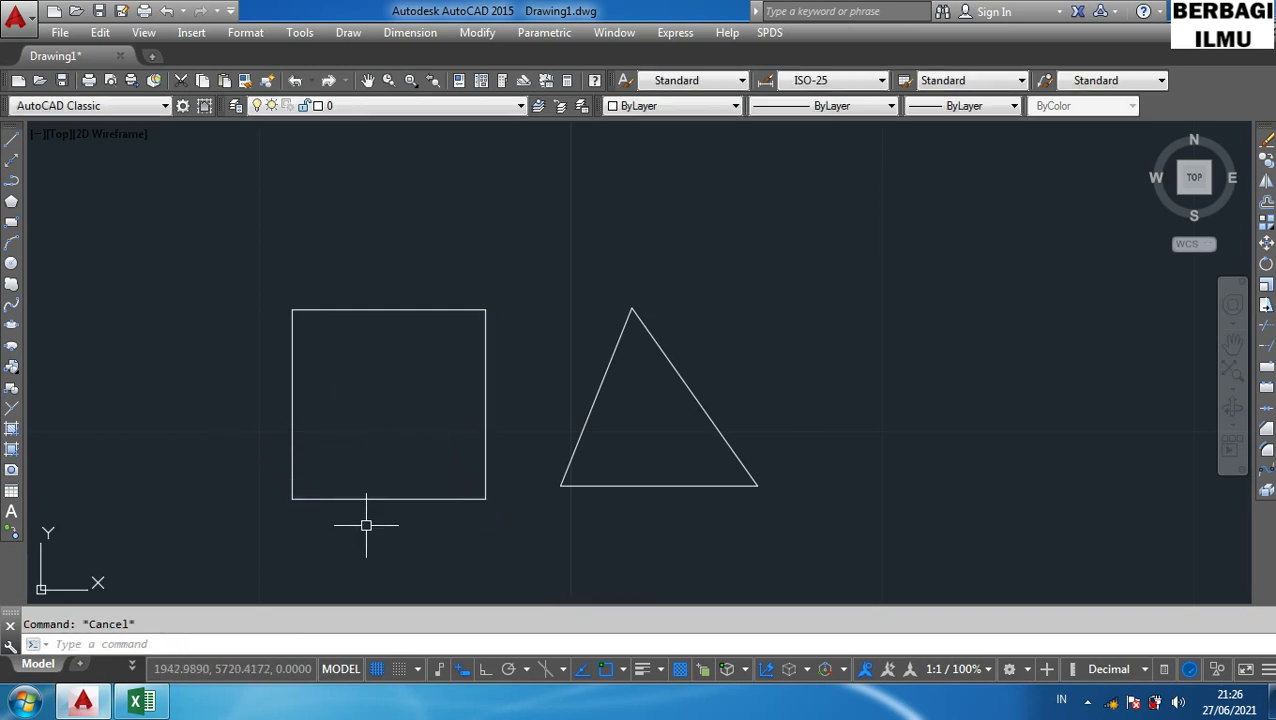
- Convert the square's four lines into a single region with the REG shortcut
type("REG")
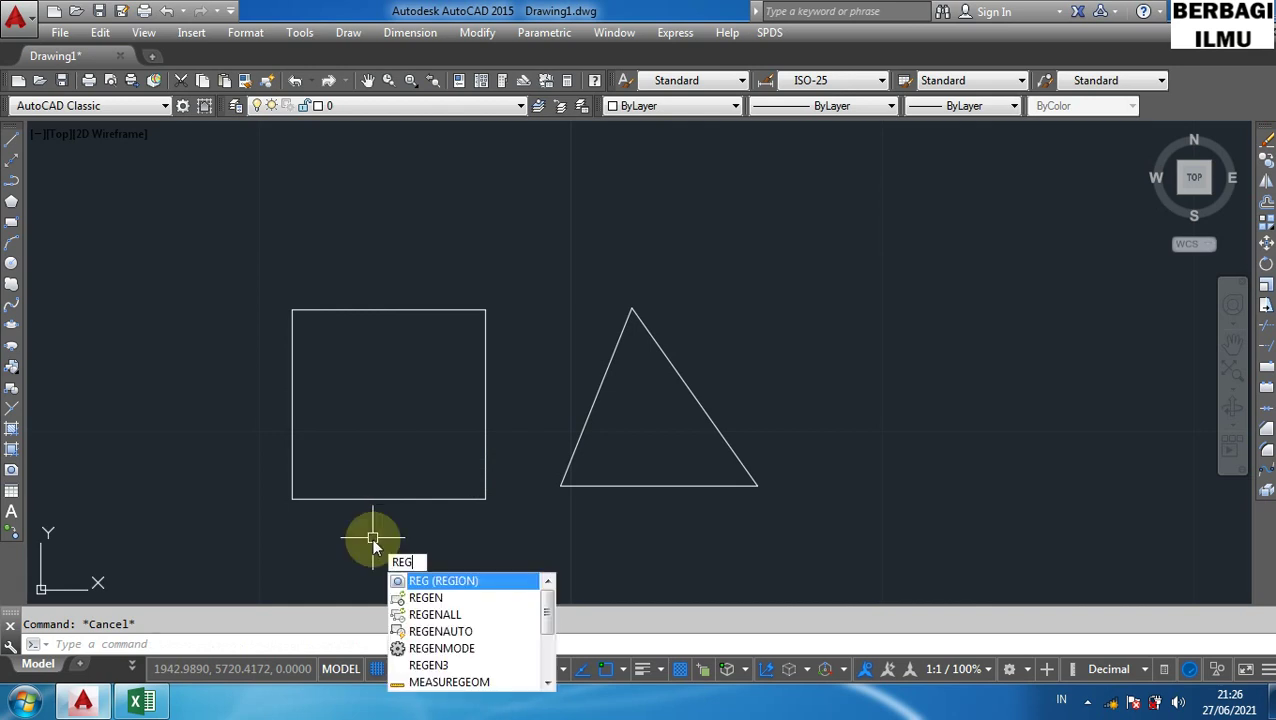
key("Return")
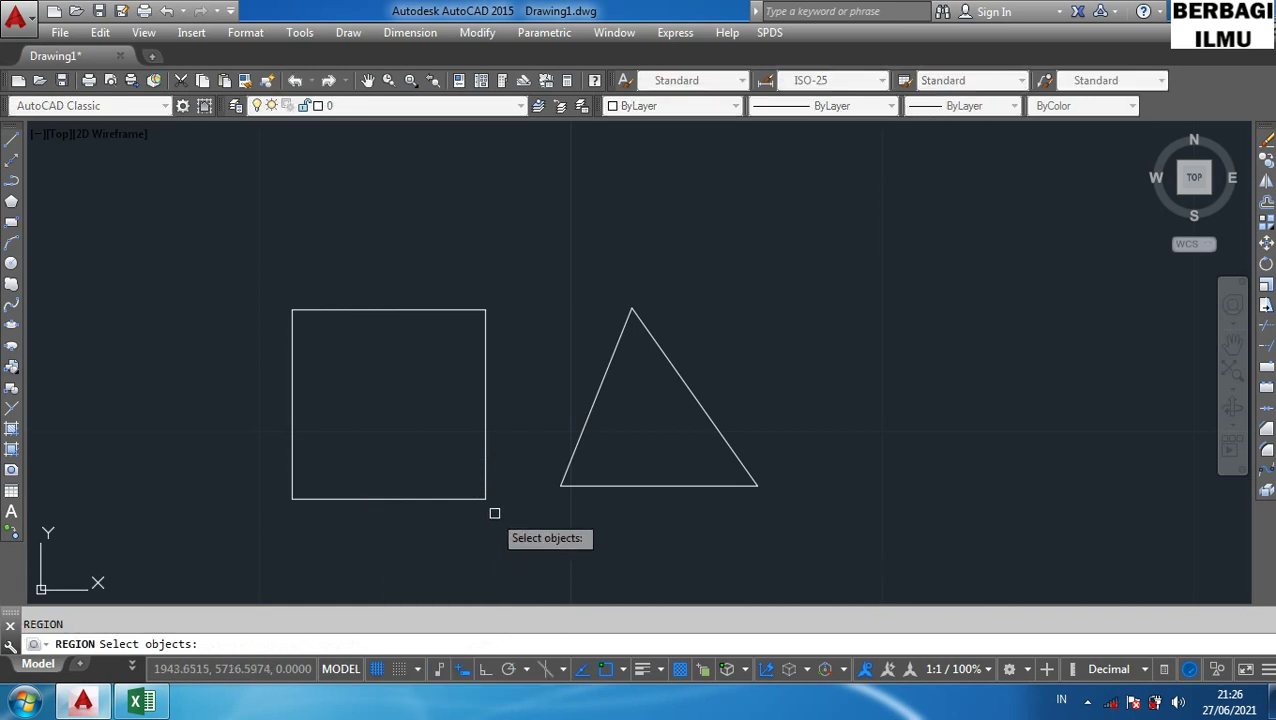
left_click(480, 513)
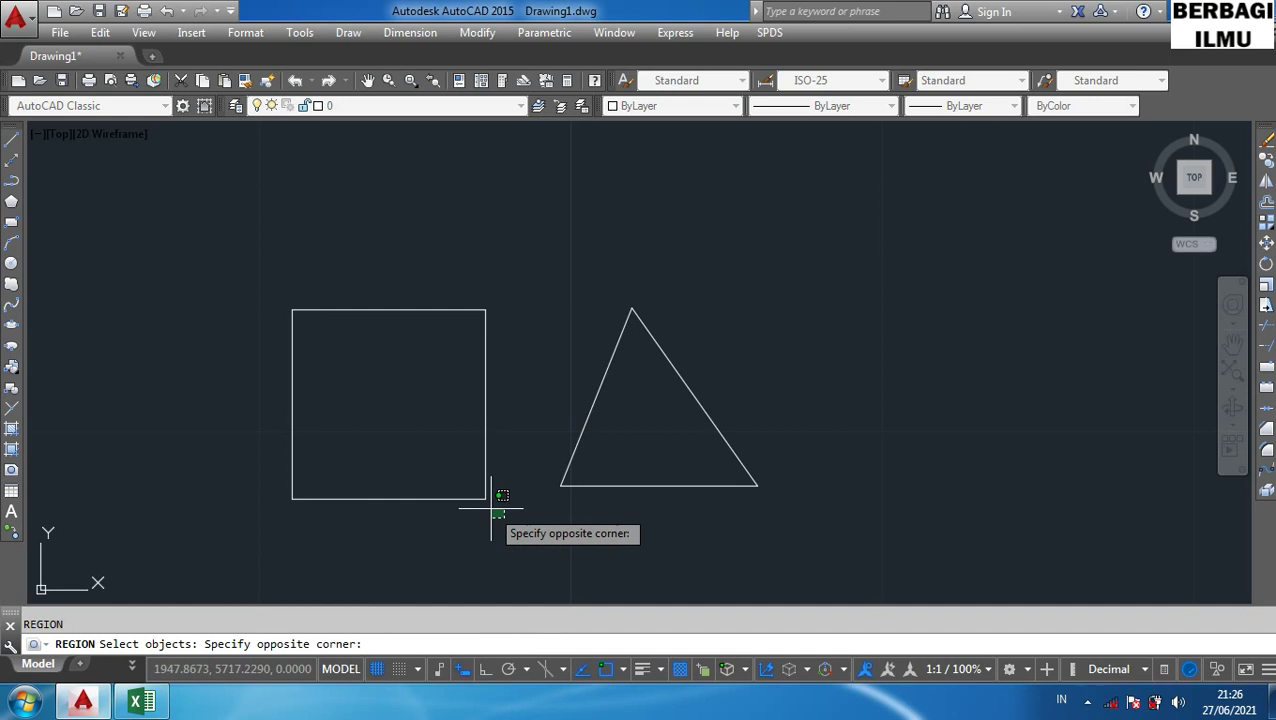
left_click(262, 296)
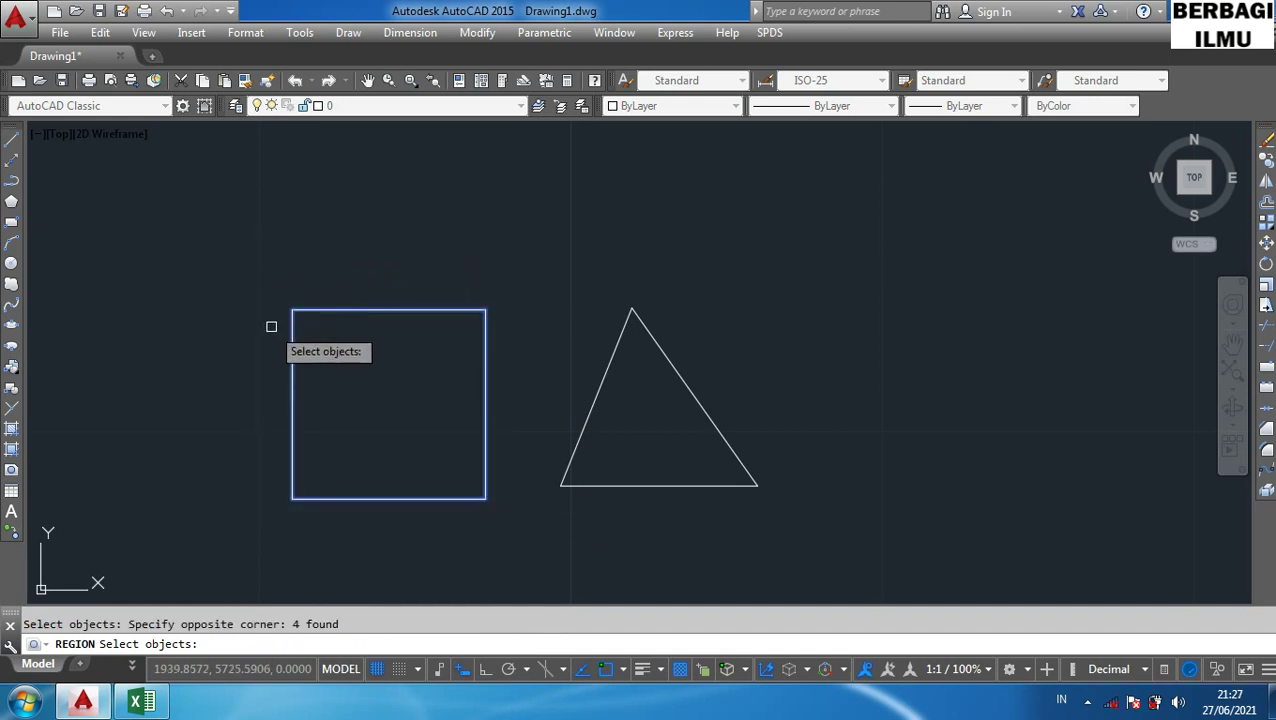
key("Return")
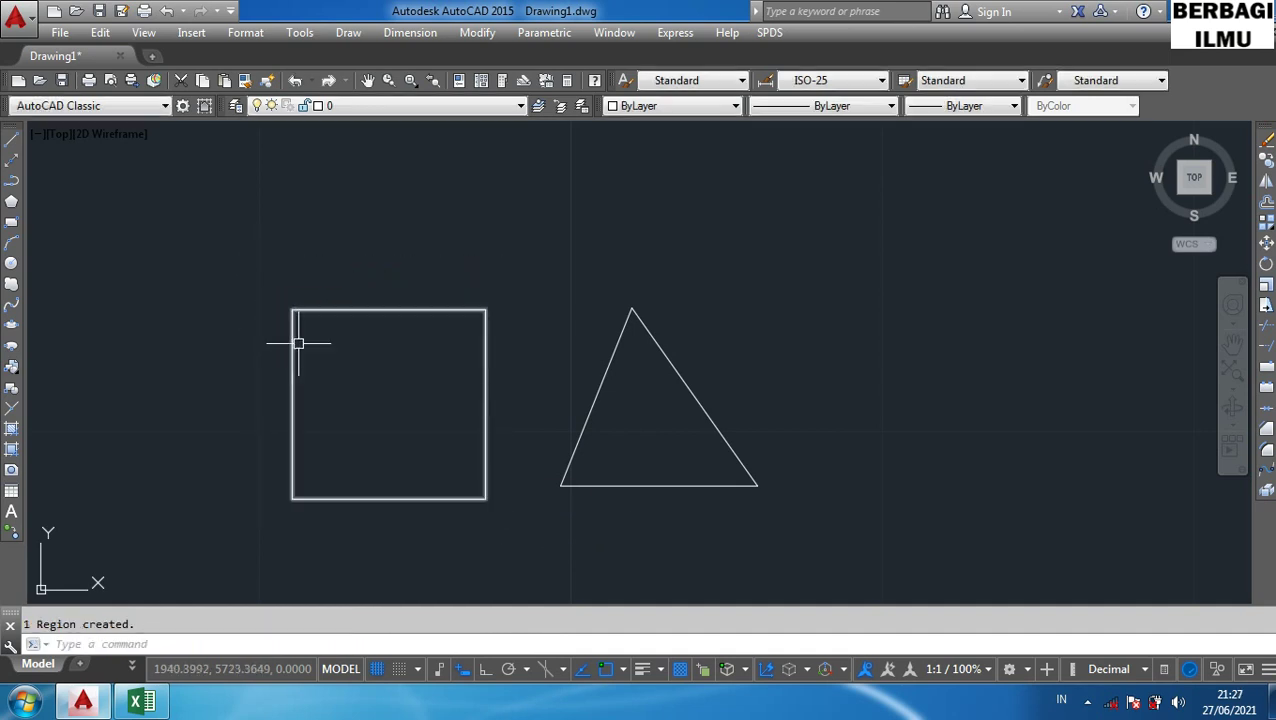
- Compare how the square region and a side of the unconverted triangle are selected, and clear the selection
left_click(348, 312)
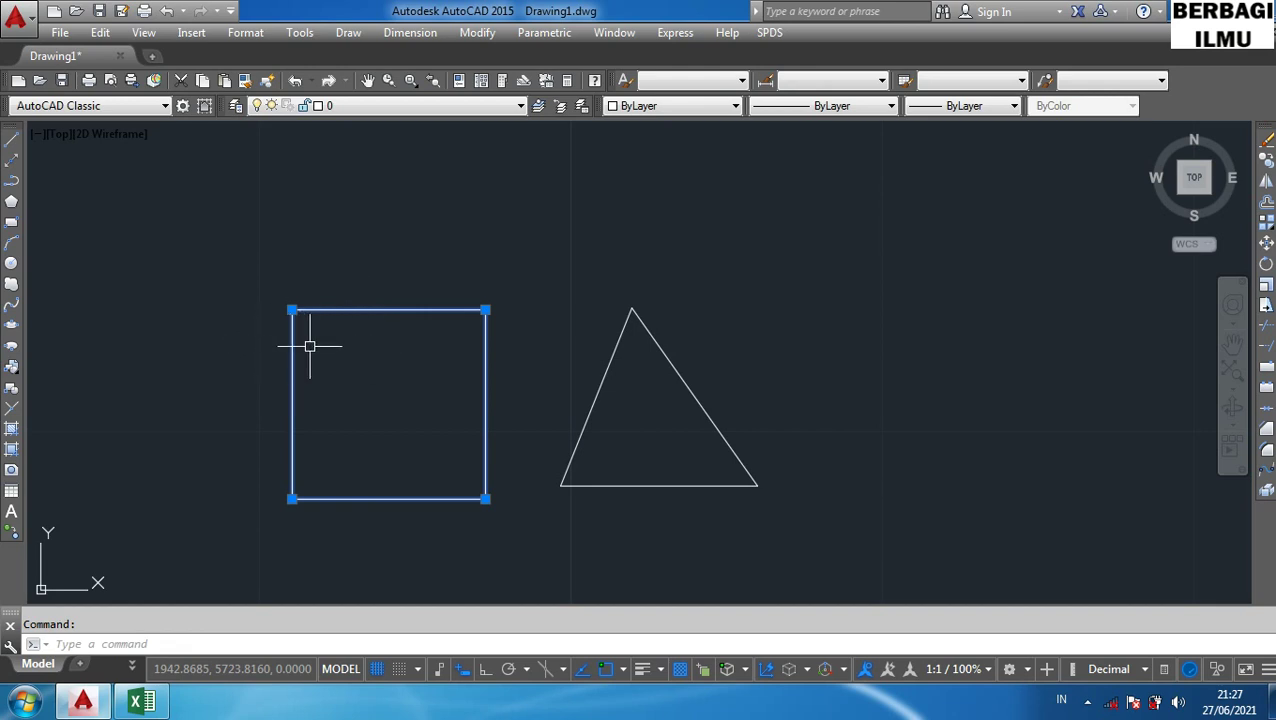
key("Escape")
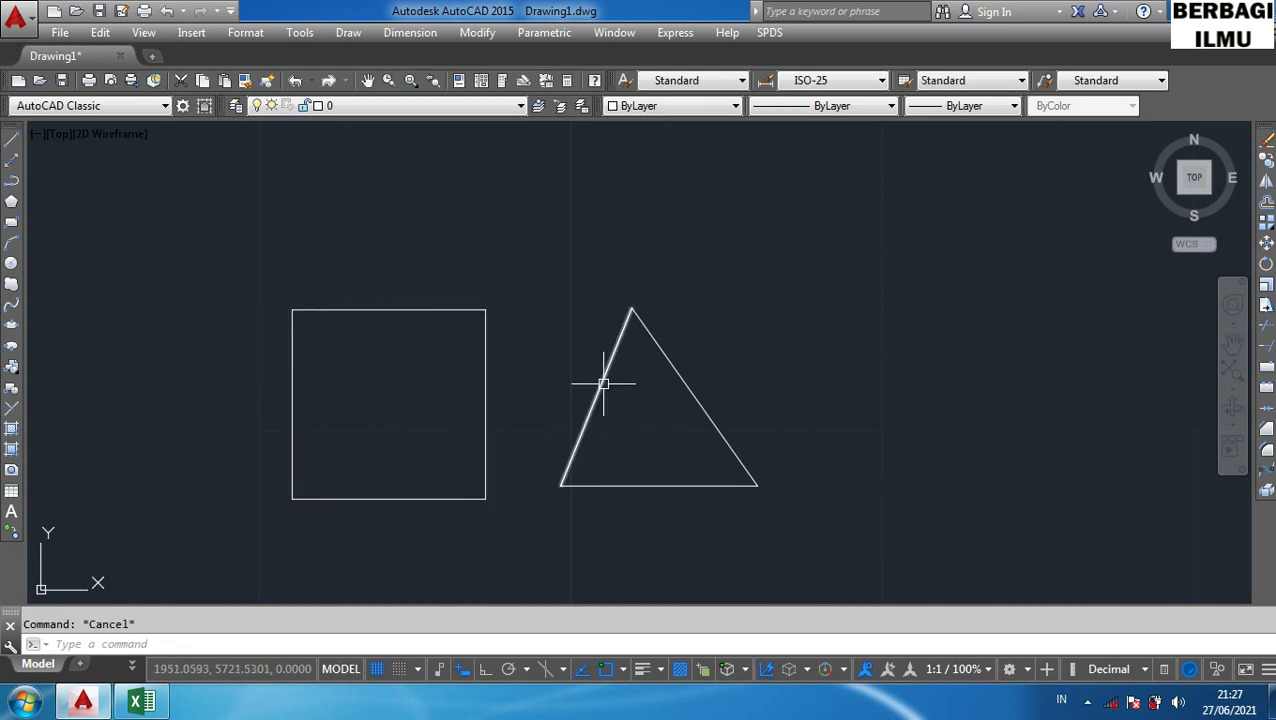
left_click(602, 384)
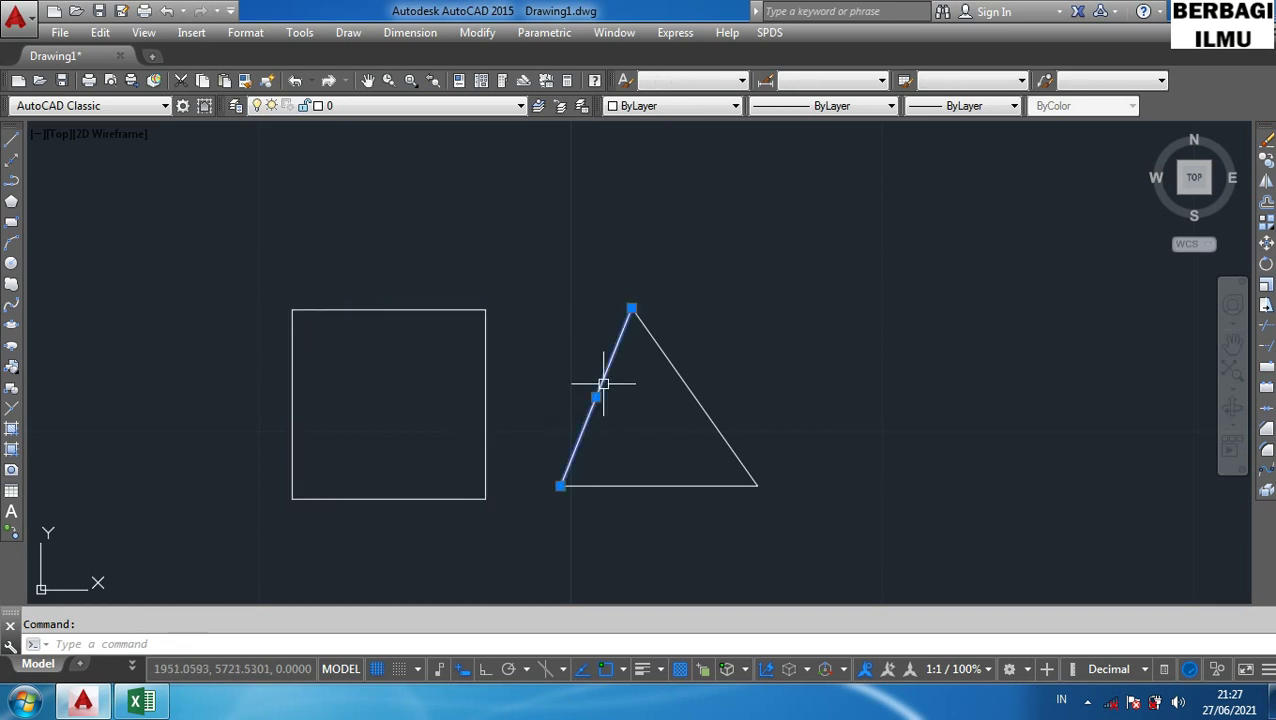
left_click(485, 418)
key("Escape")
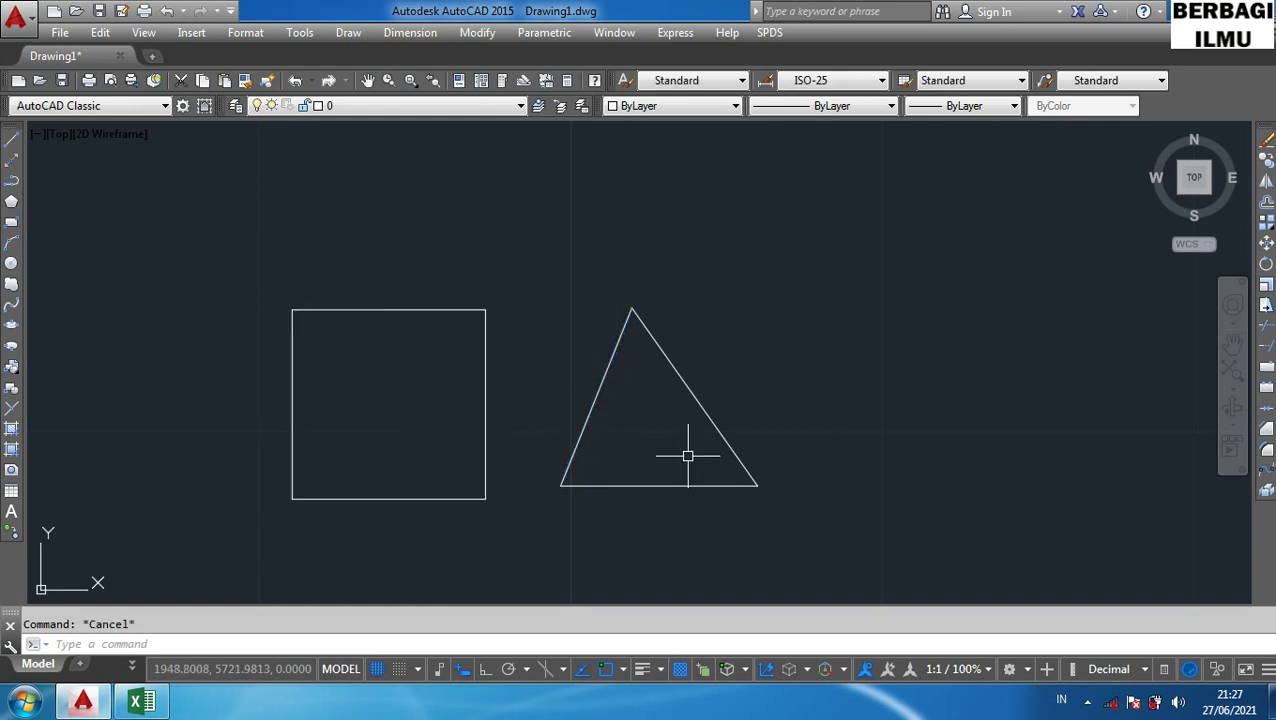
left_click(608, 376)
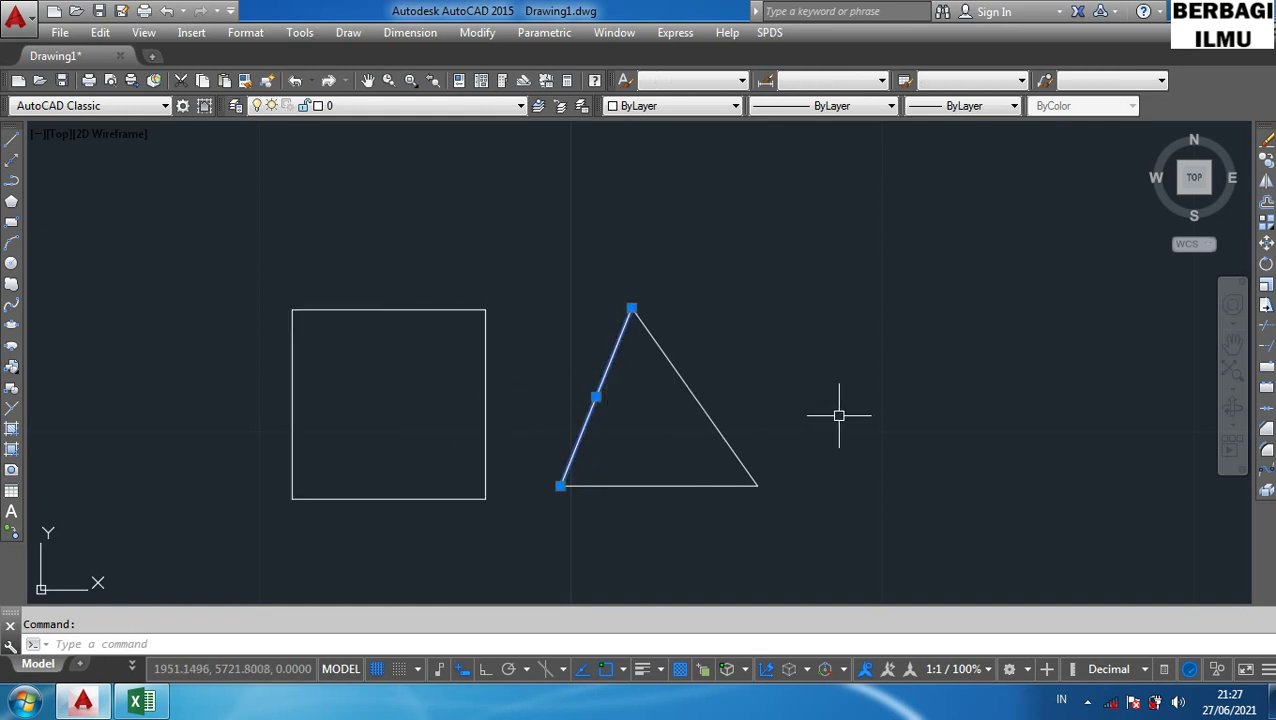
key("Escape")
- Convert the triangle's three lines into a single region with the REG shortcut
type("REG")
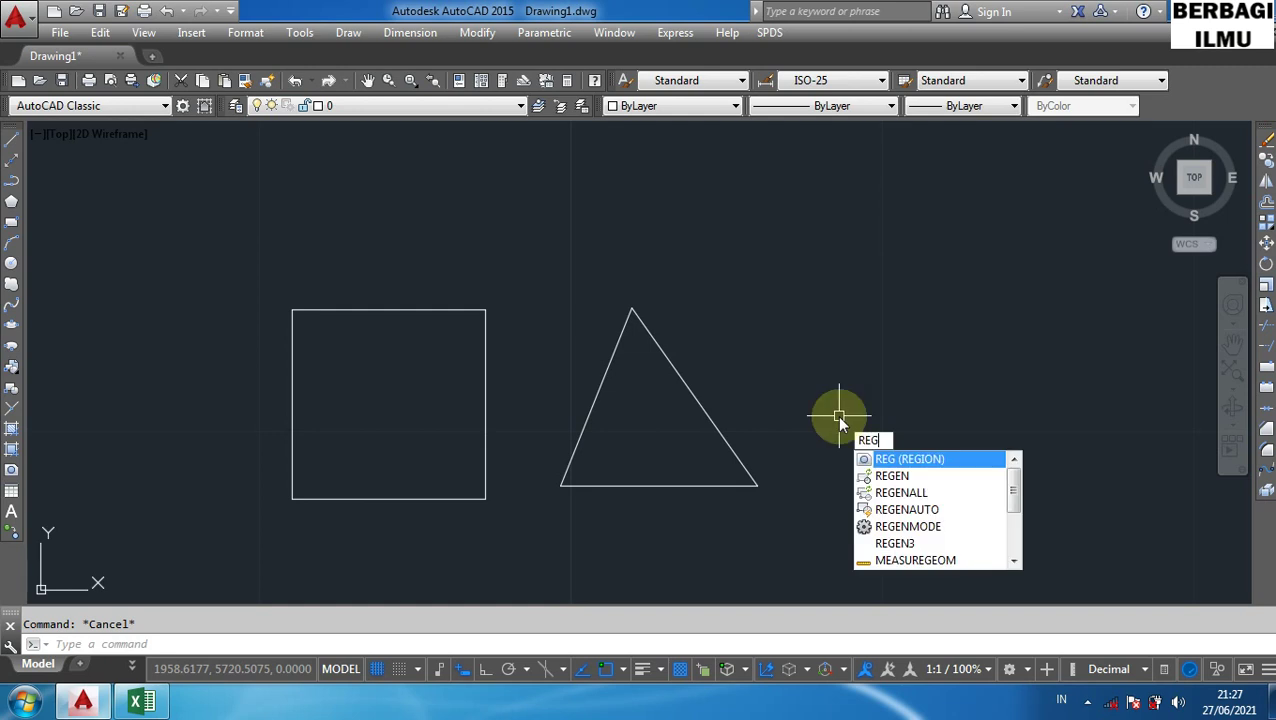
key("Return")
left_click(802, 533)
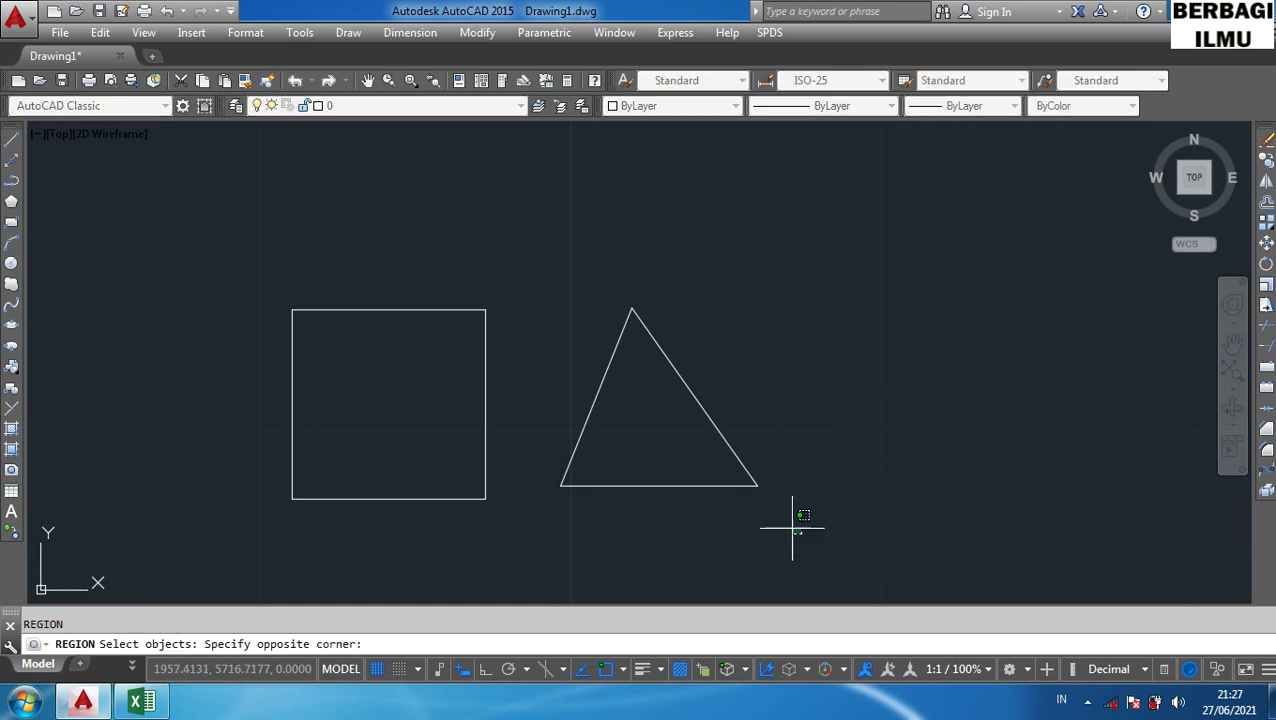
left_click(555, 286)
key("Return")
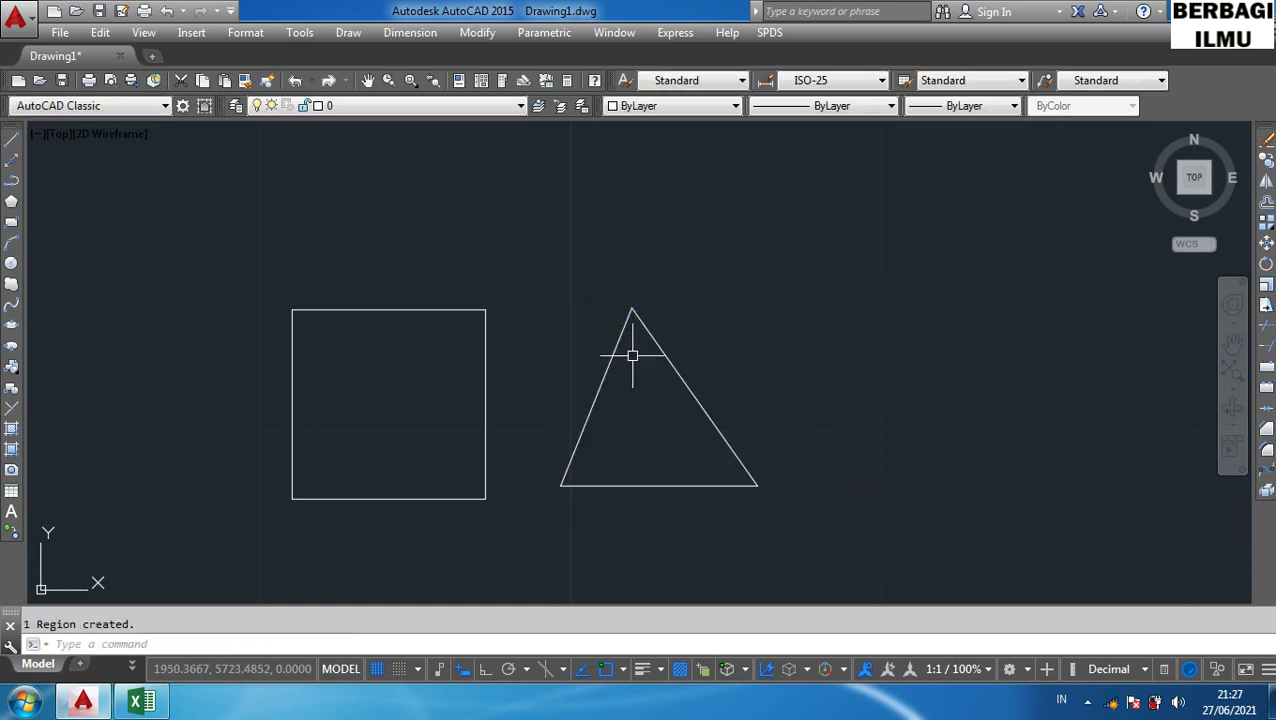
- Check how the square and triangle regions are selected, and erase both of them from the drawing
left_click(678, 350)
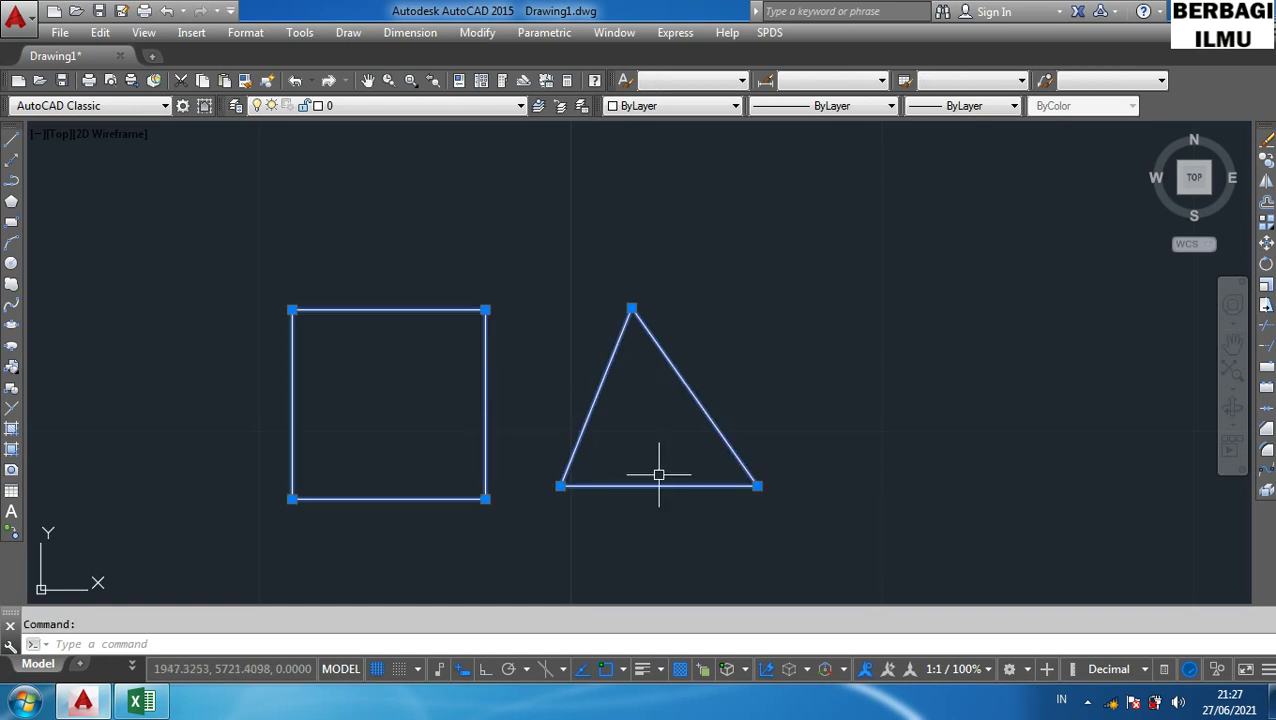
key("Escape")
left_click(840, 544)
left_click(166, 160)
key("Delete")
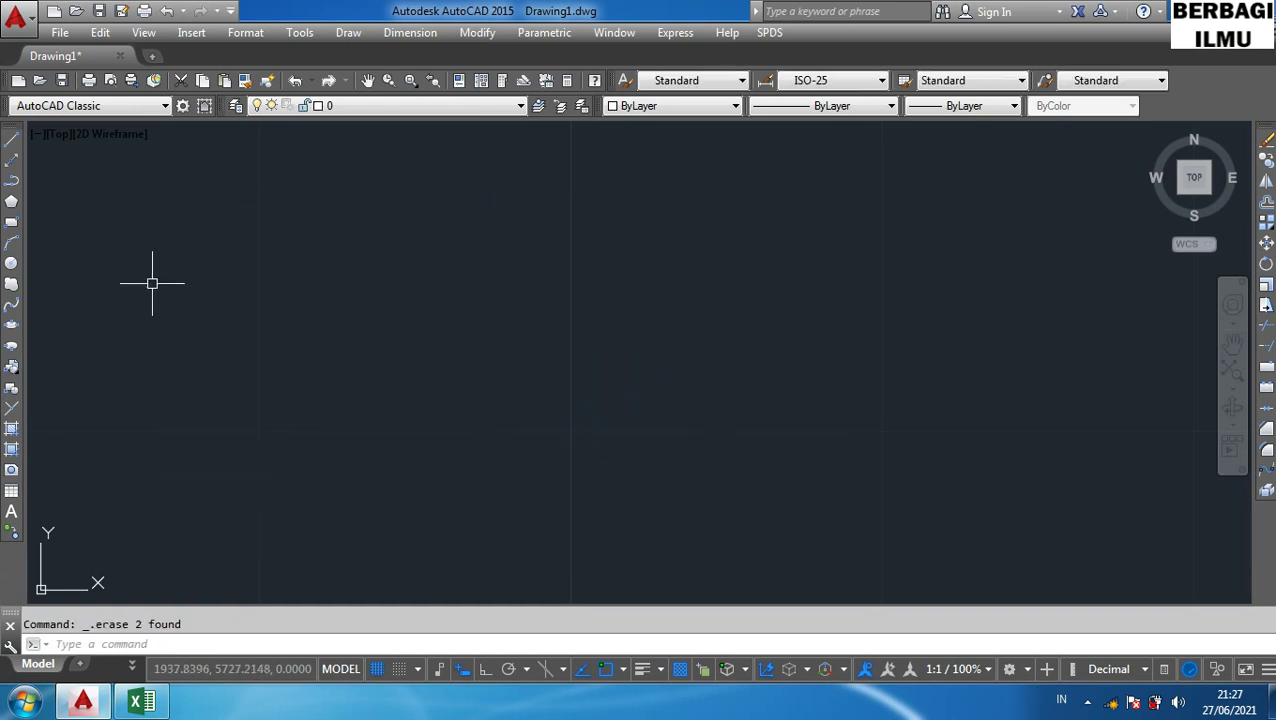
- Switch to the Excel shortcut list, highlight the Table entry in row 22, and return to AutoCAD
left_click(139, 703)
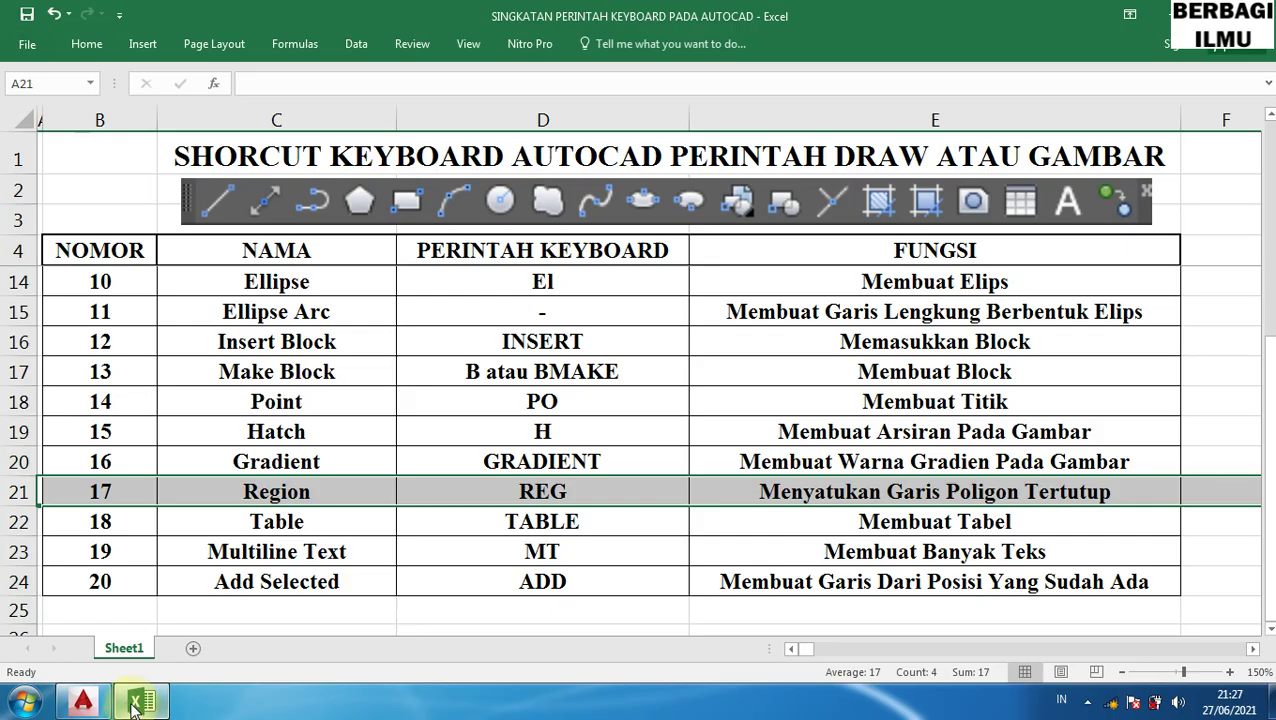
left_click(19, 522)
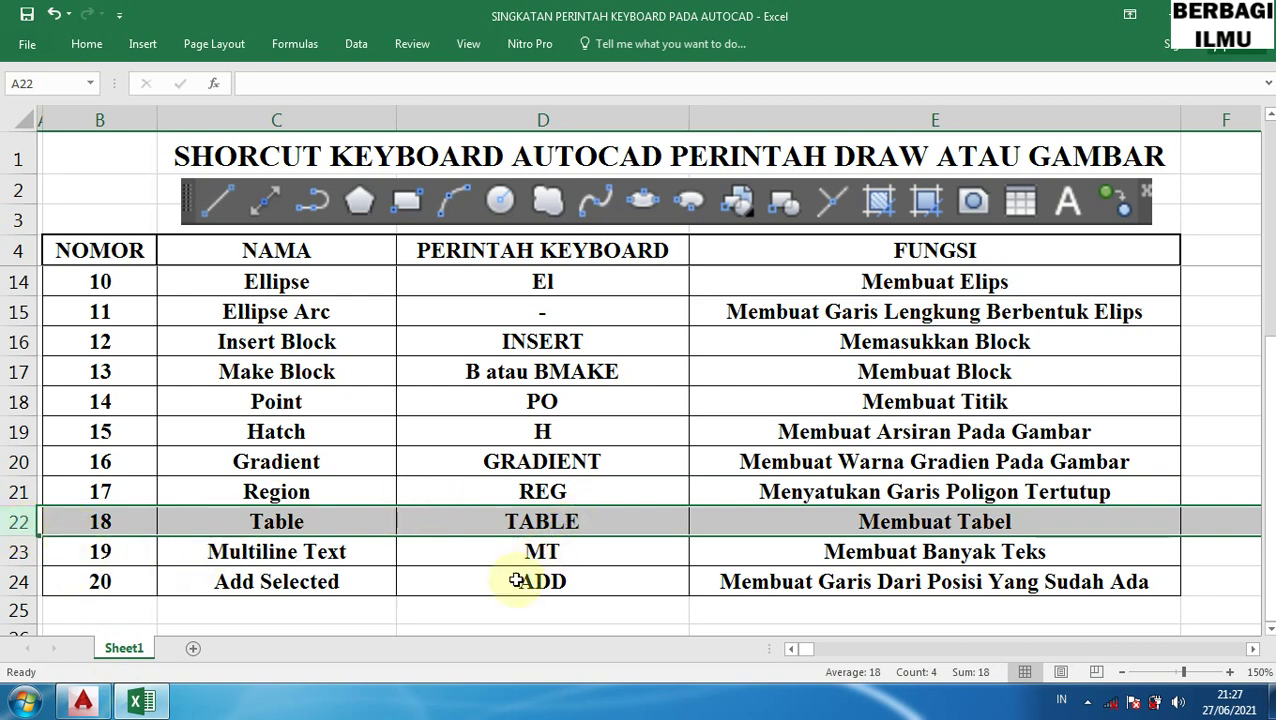
left_click(150, 704)
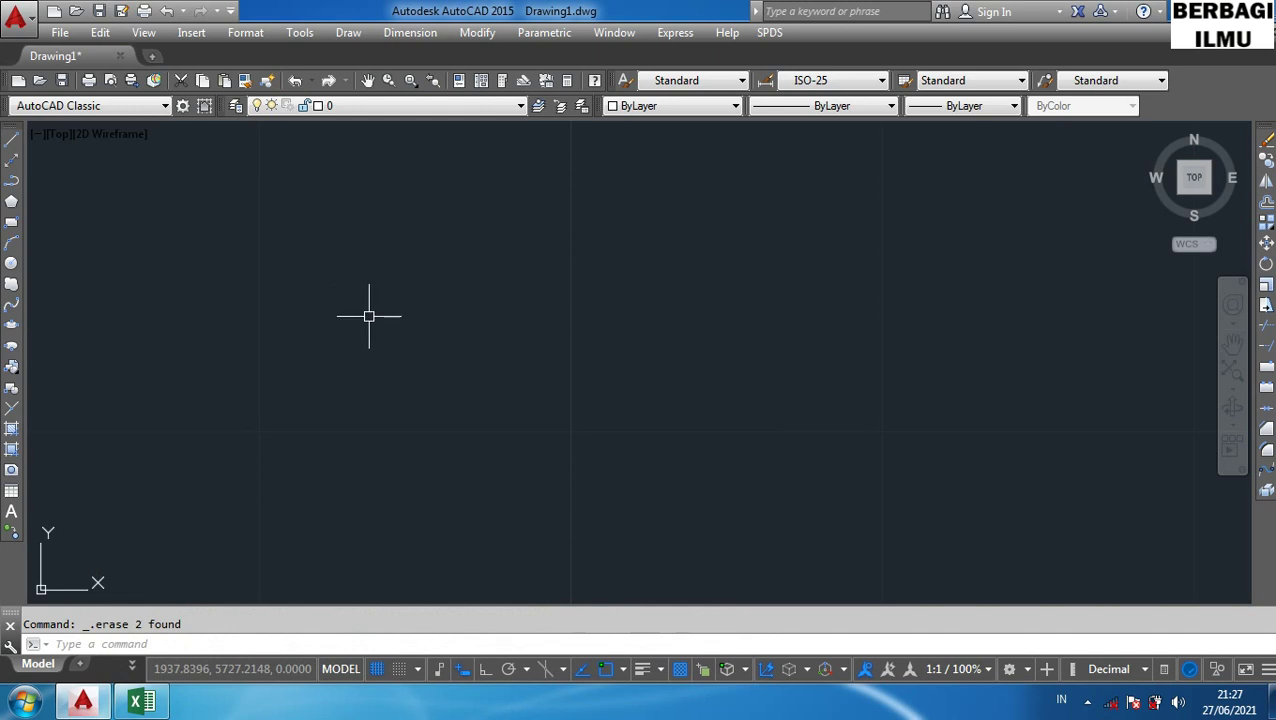
- Insert an empty table with 5 columns and 1 data row using the TABLE shortcut, leaving its cells blank
type("TABLE")
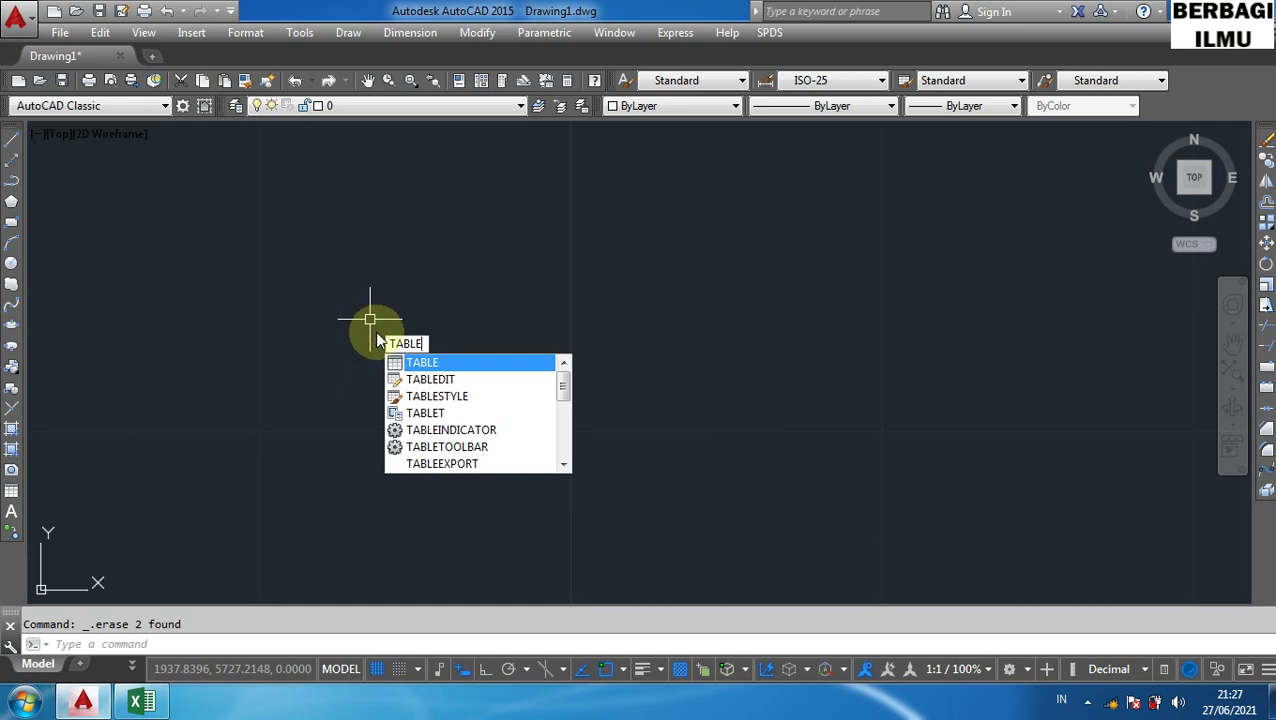
key("Return")
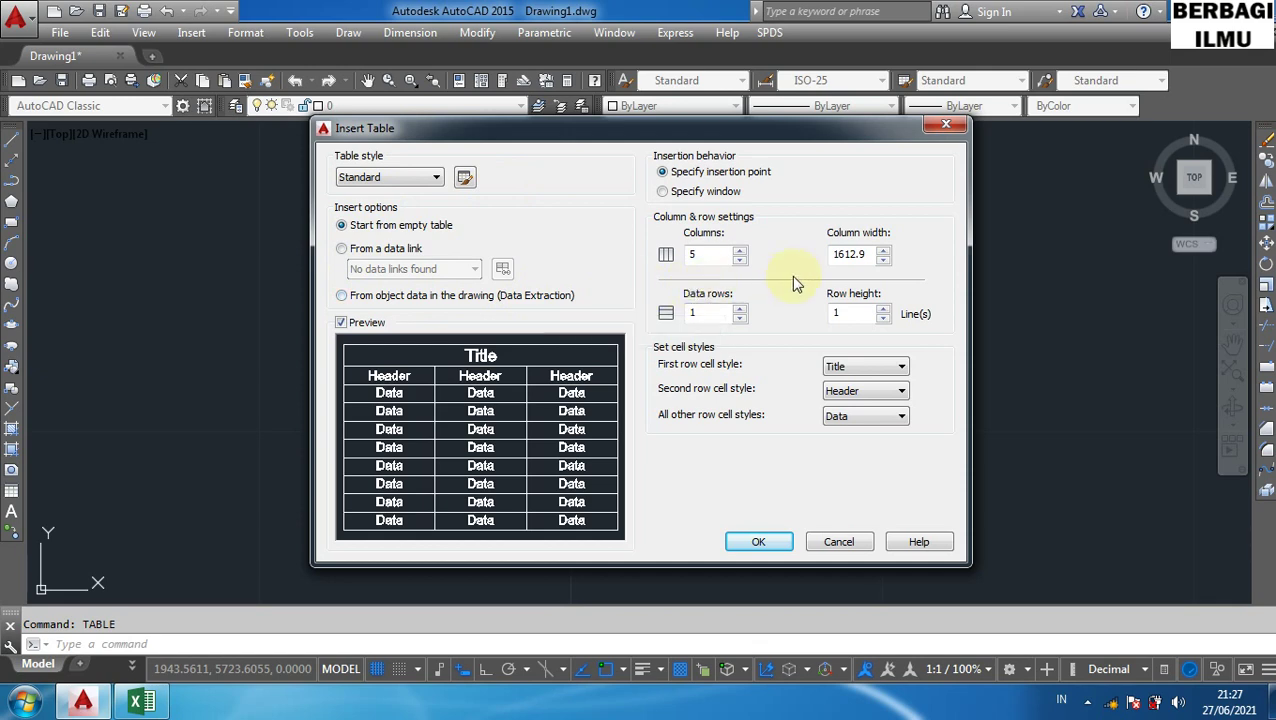
left_click(760, 542)
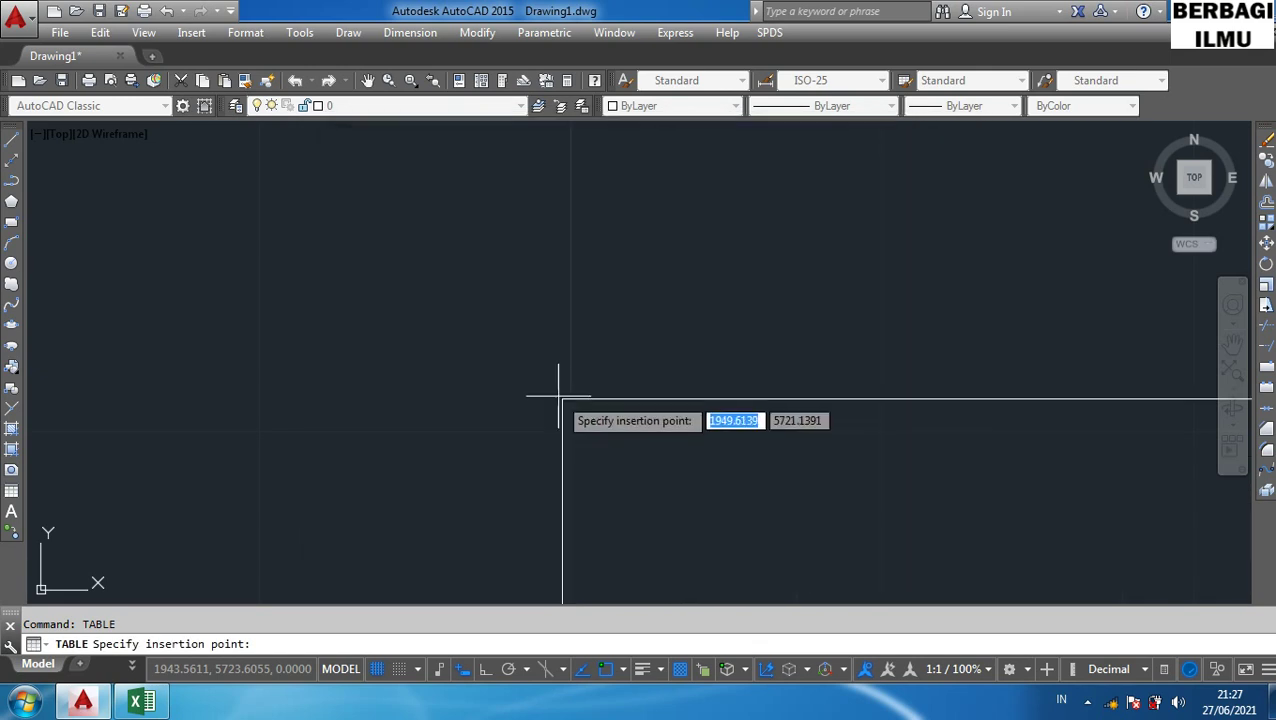
scroll(216, 184, "down", 4)
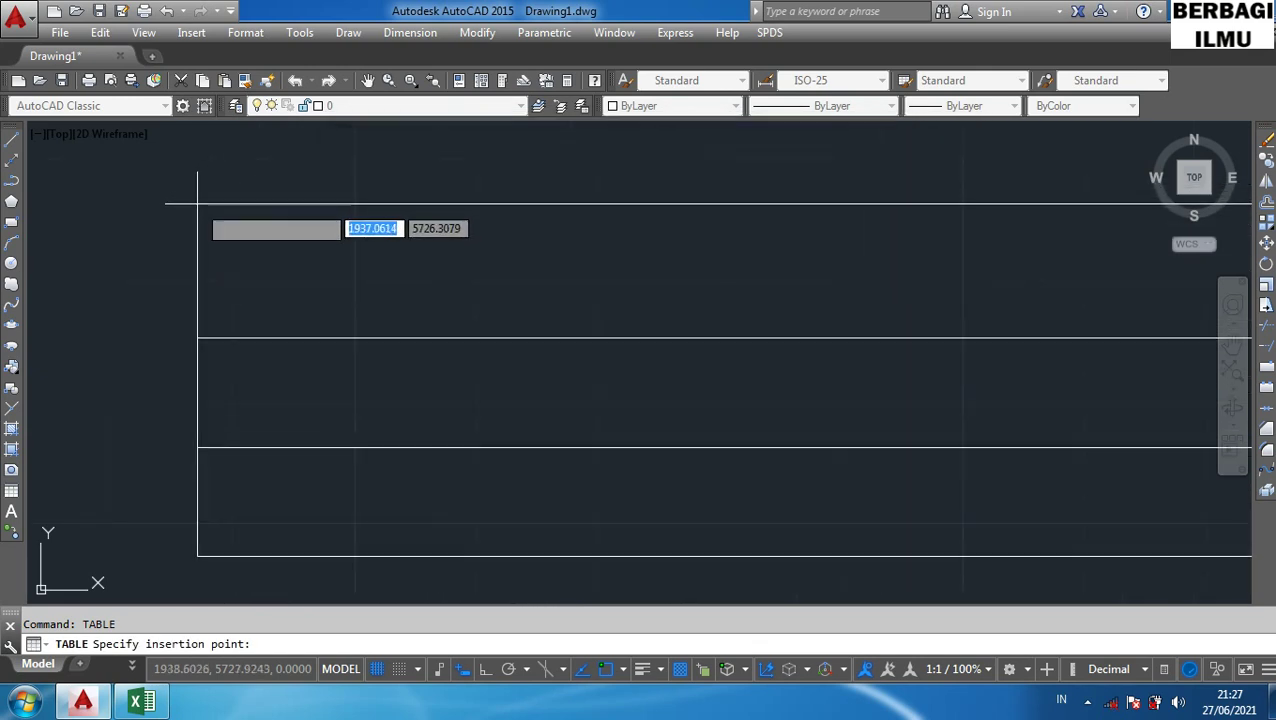
scroll(152, 217, "up", 1)
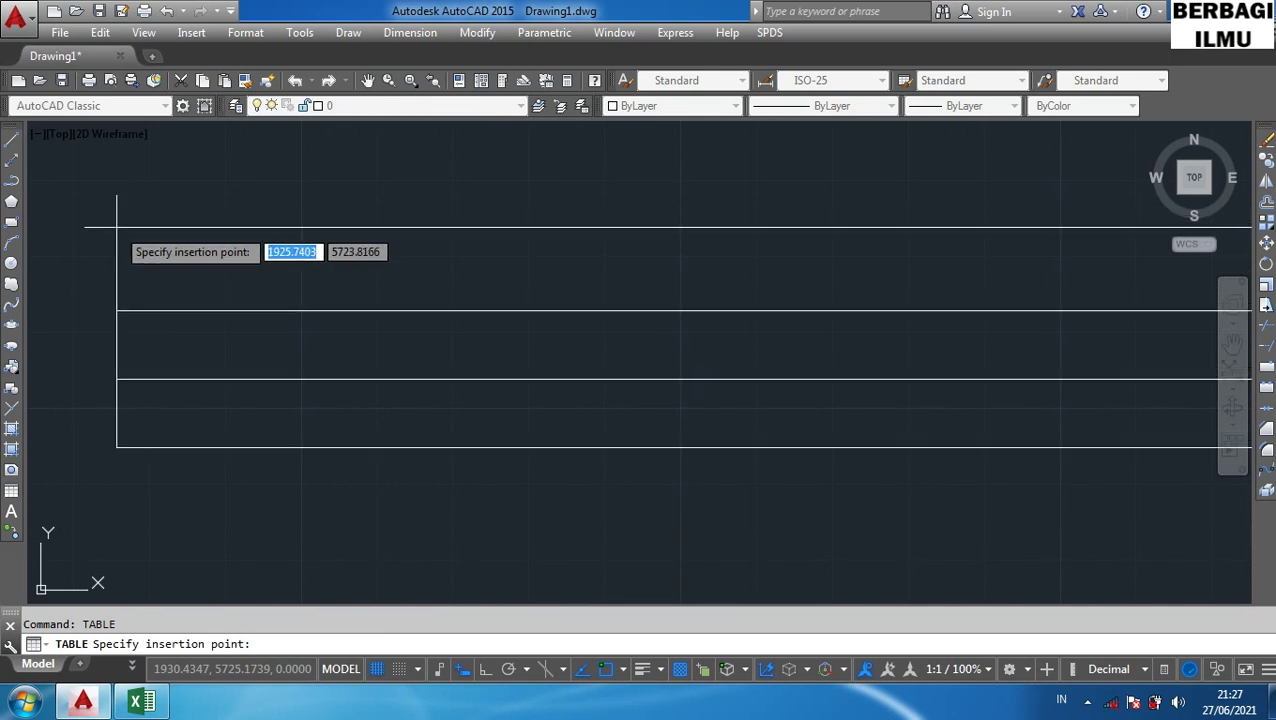
left_click(100, 194)
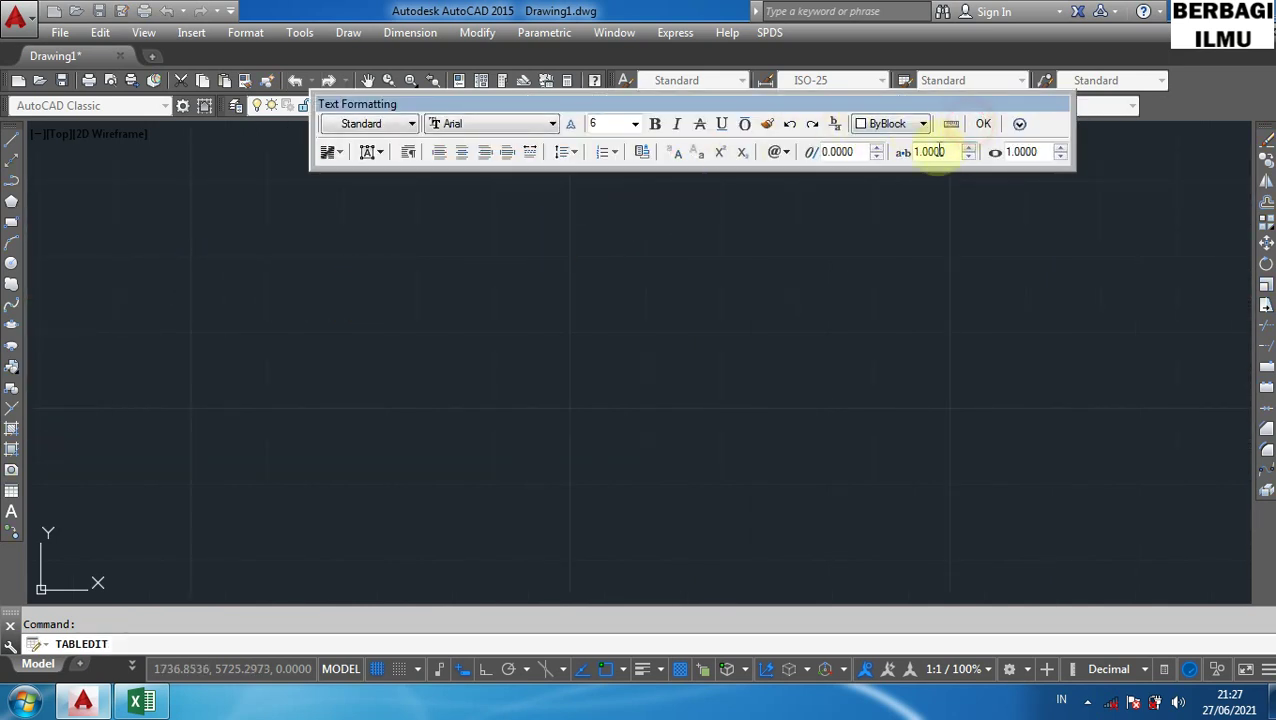
left_click(977, 125)
- Locate the inserted table by zooming to the drawing extents, and check how its title row is selected before clearing the selection
scroll(610, 320, "down", 2)
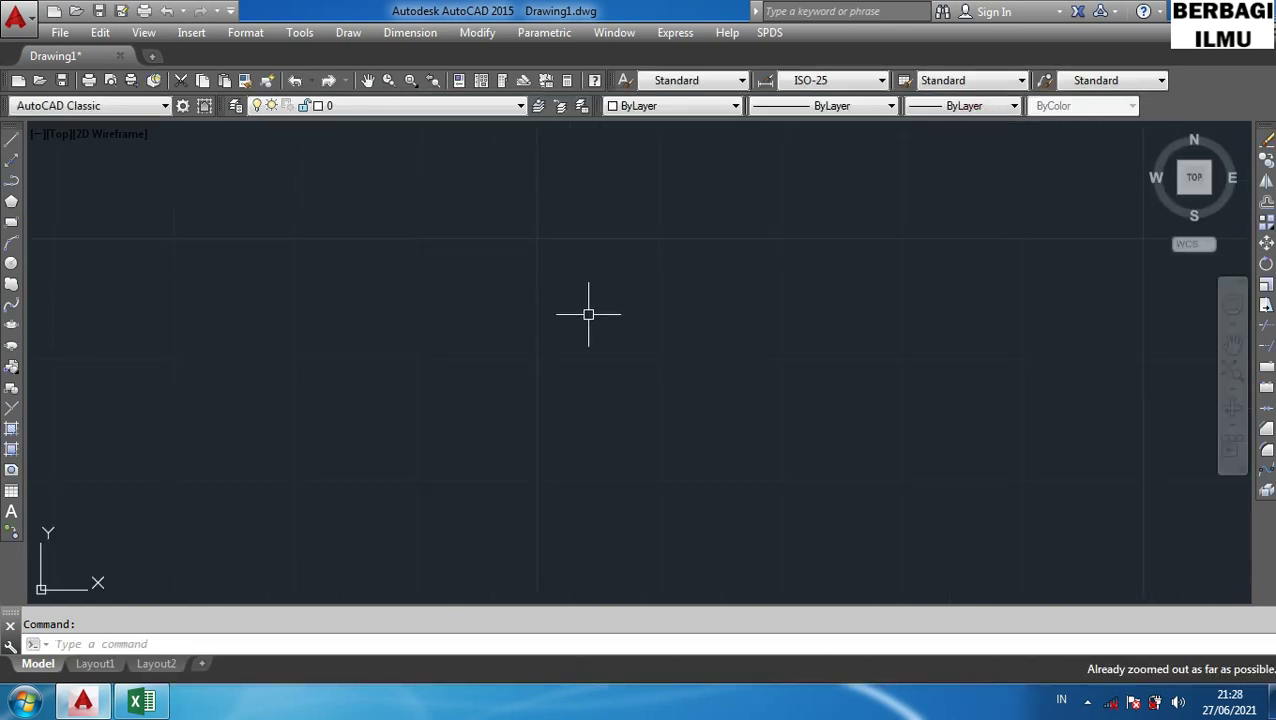
middle_click_drag(595, 418, 521, 239)
type("z")
key("Return")
type("e")
key("Return")
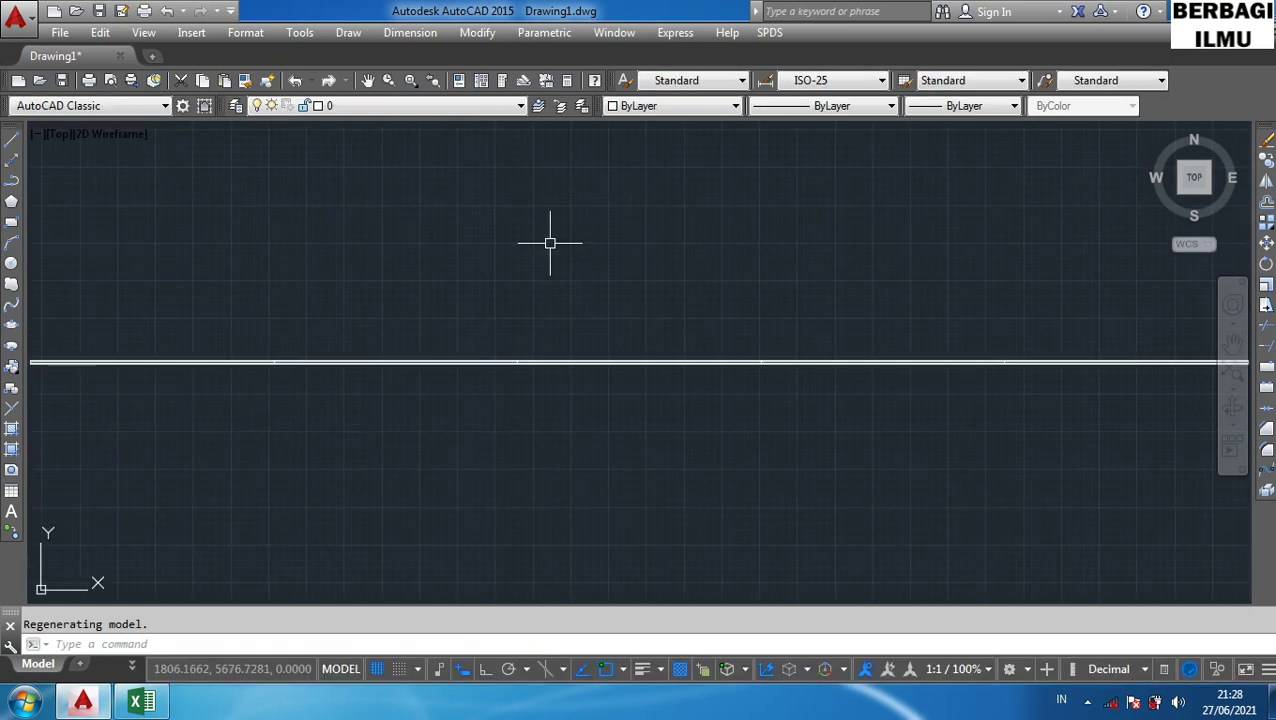
scroll(376, 366, "up", 8)
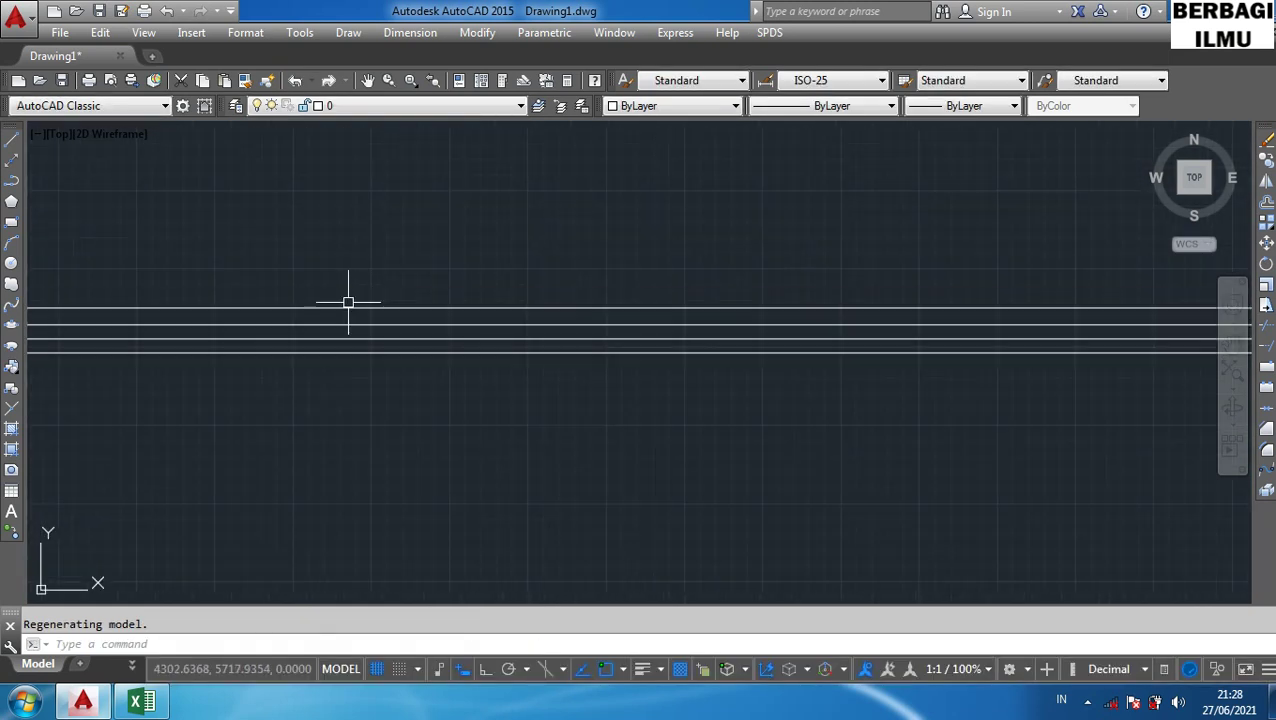
scroll(348, 302, "up", 5)
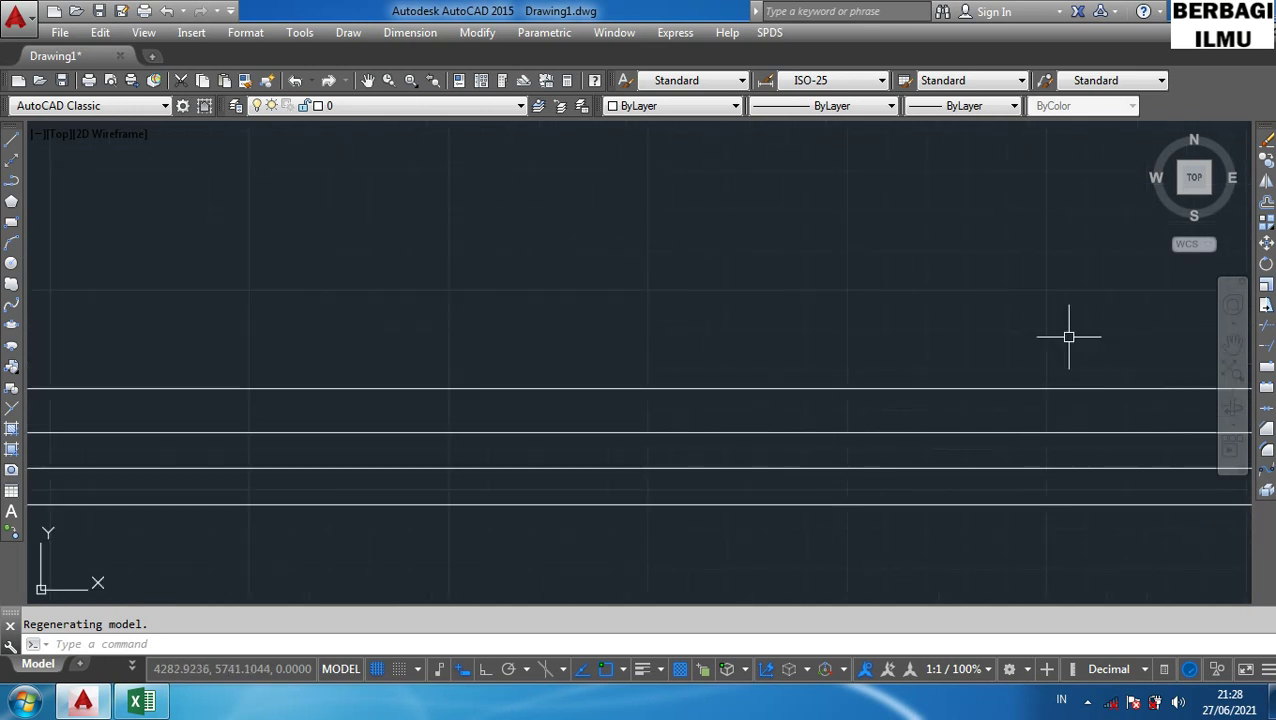
left_click(636, 401)
left_click(592, 403)
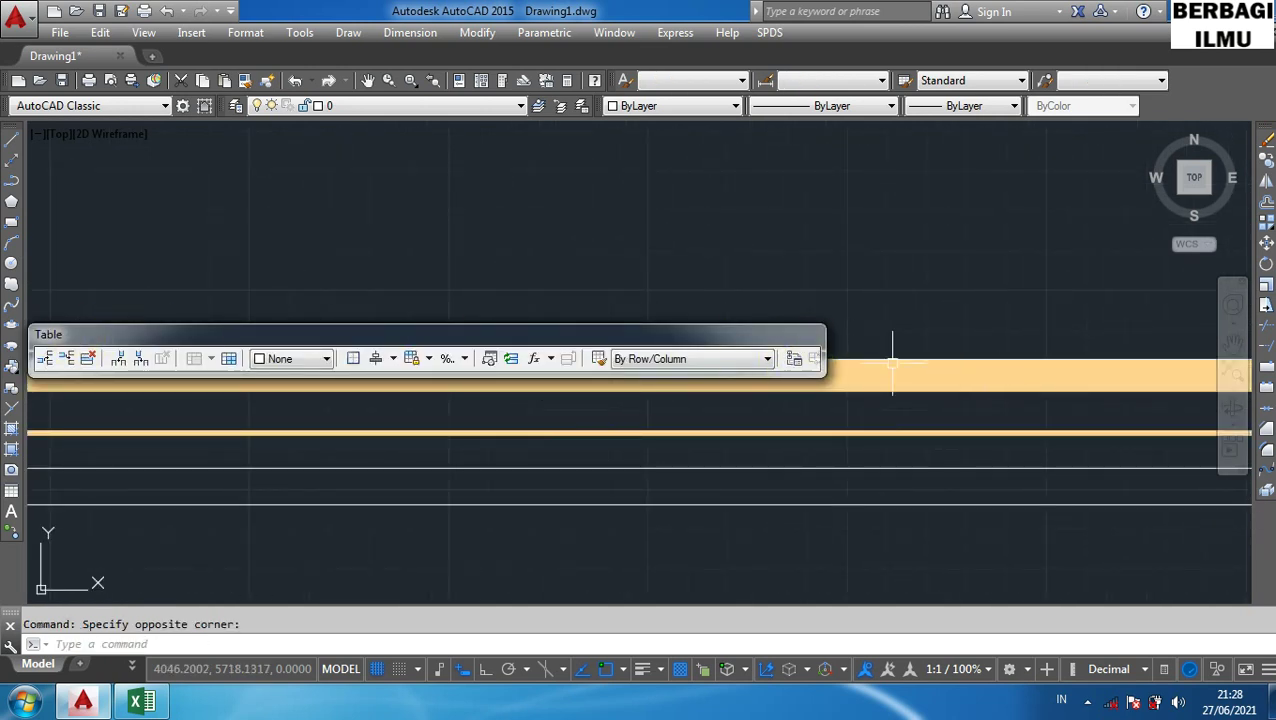
left_click_drag(805, 333, 1140, 241)
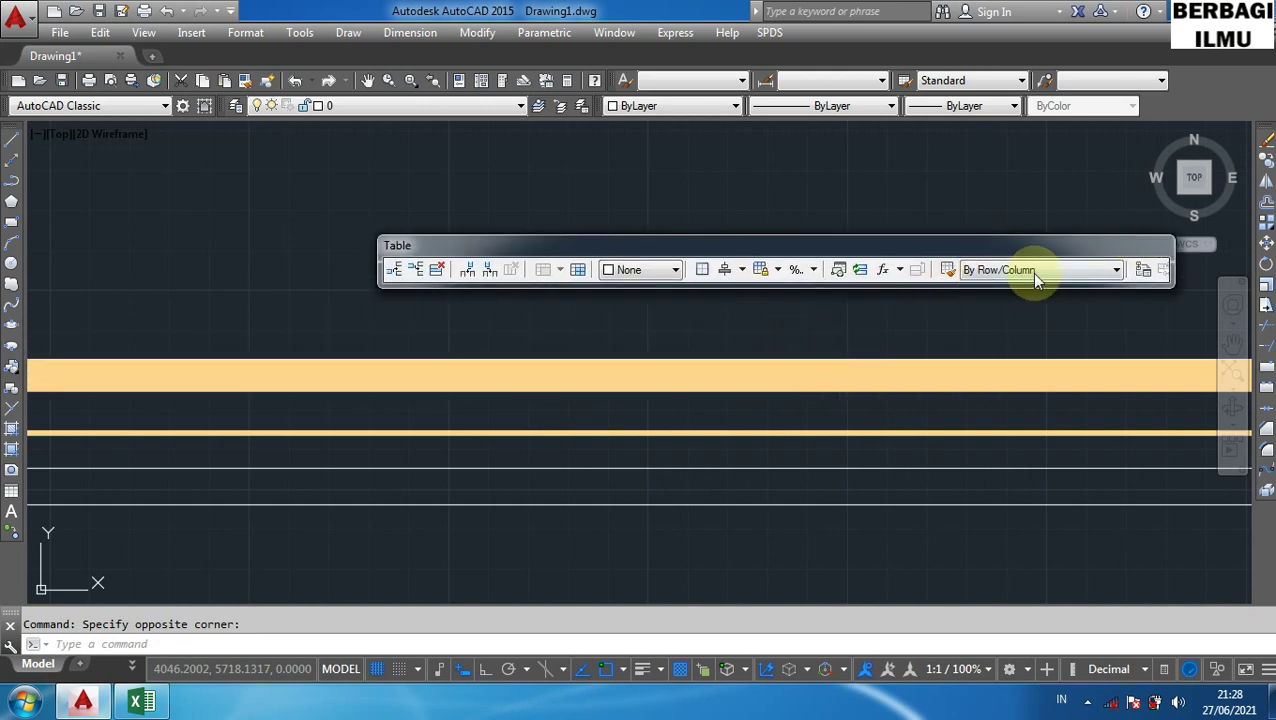
key("Escape")
- Examine the rows and columns along the table's length up to its far end
scroll(806, 270, "down", 3)
scroll(722, 357, "down", 2)
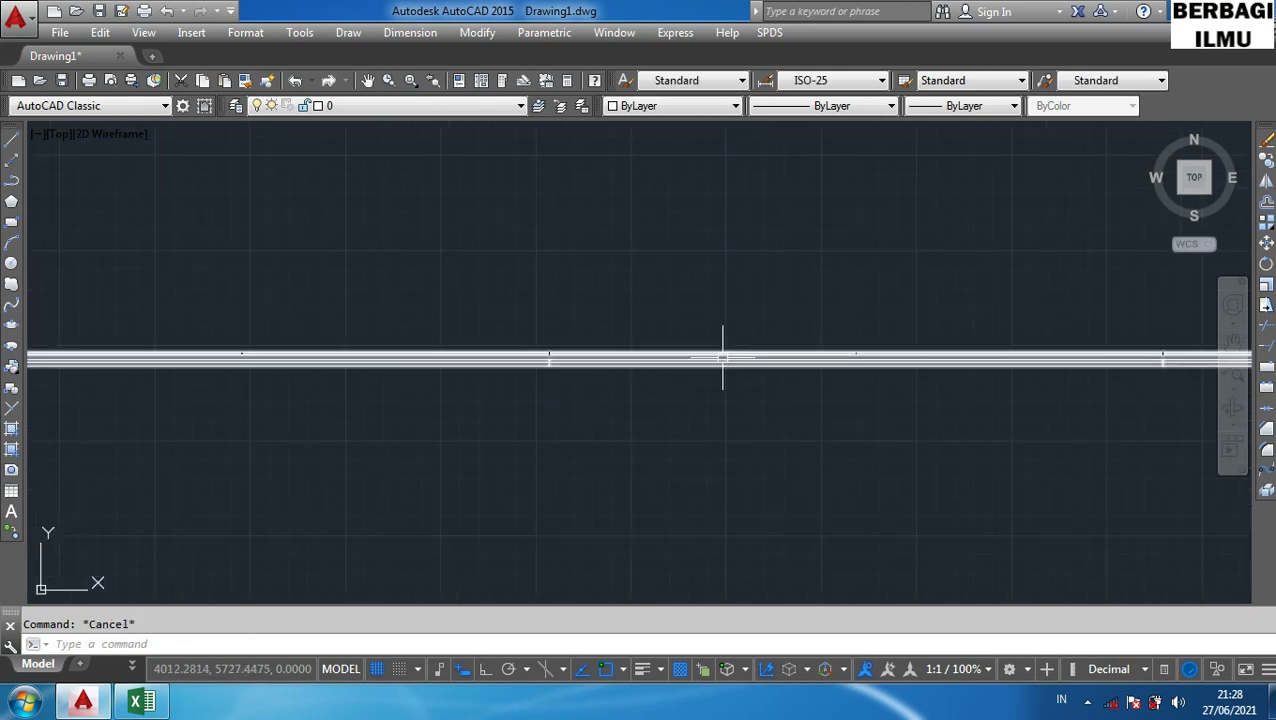
mouse_move(722, 357)
middle_mouse_down()
mouse_move(1048, 302)
mouse_move(515, 413)
middle_mouse_up()
scroll(1000, 400, "up", 5)
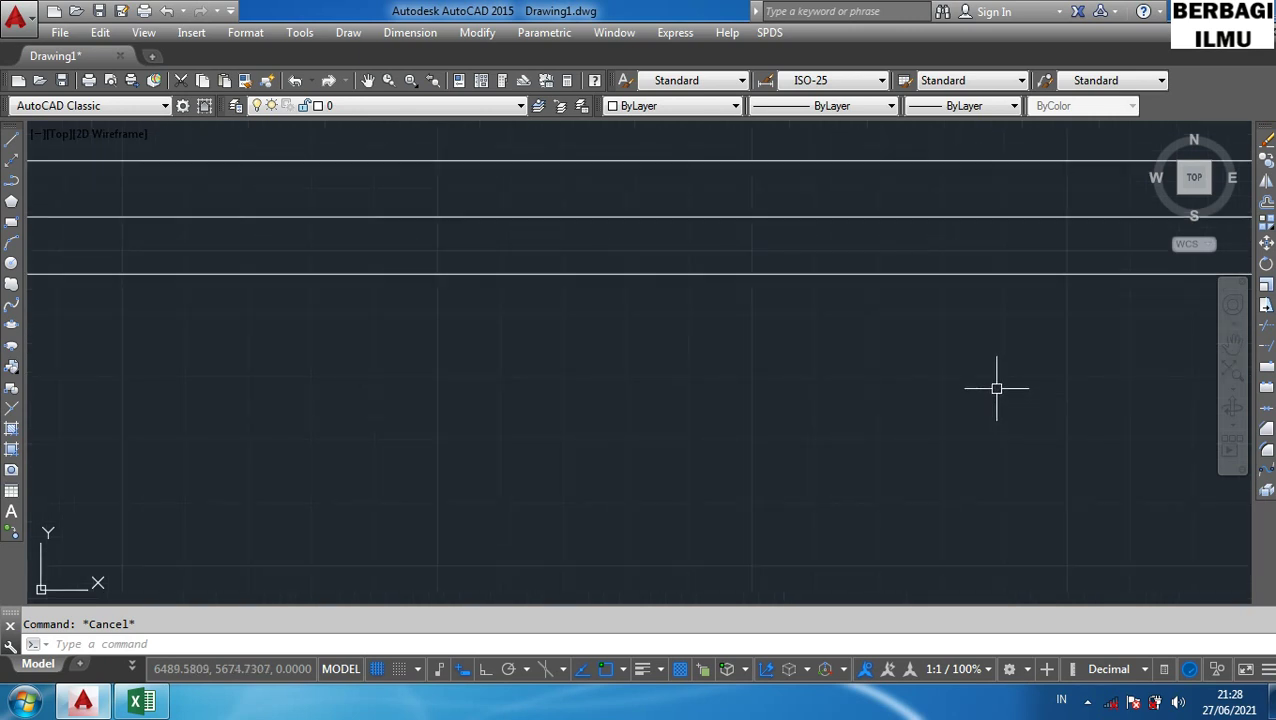
middle_click_drag(996, 388, 637, 566)
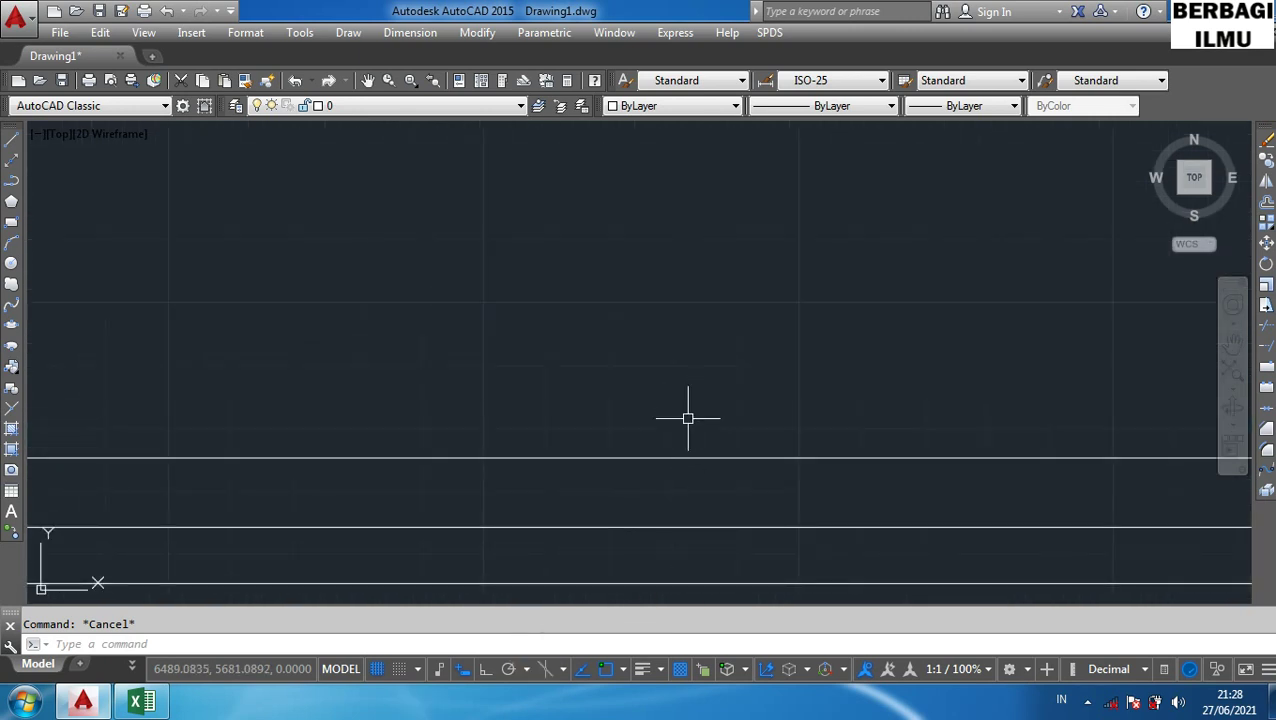
scroll(688, 418, "down", 2)
scroll(700, 347, "down", 1)
scroll(752, 461, "down", 2)
scroll(883, 496, "up", 3)
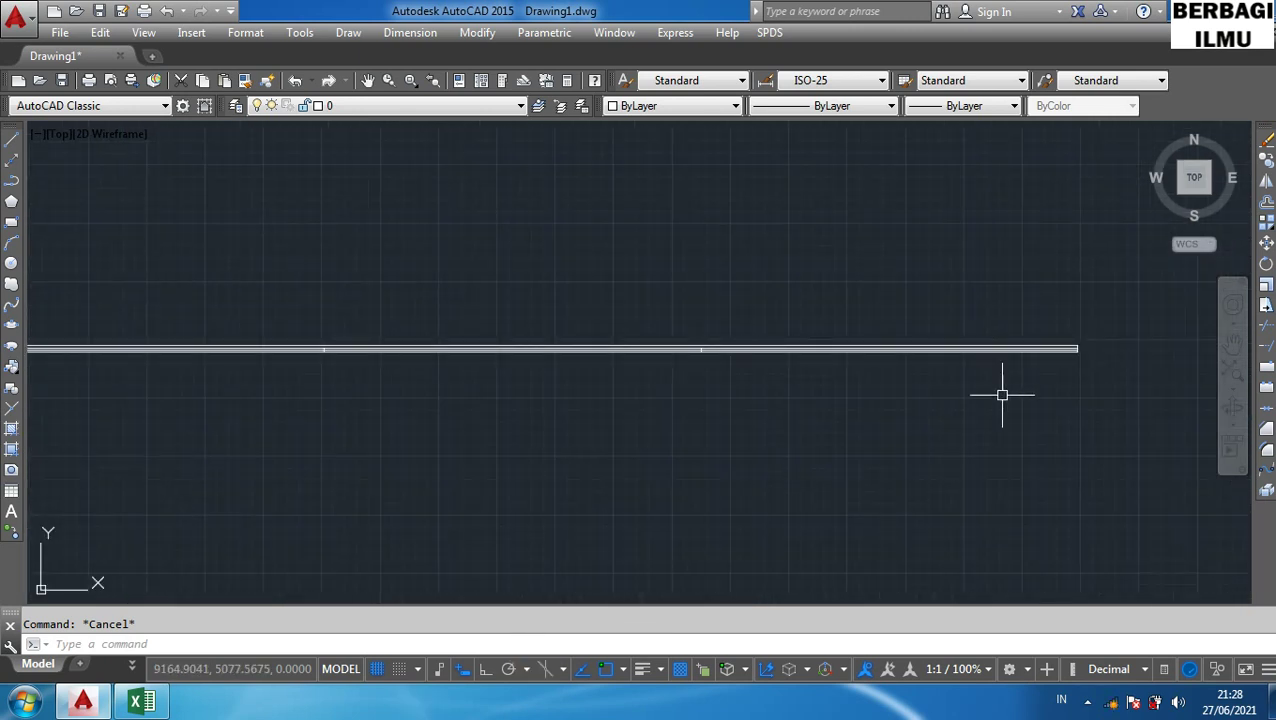
scroll(1065, 312, "up", 2)
scroll(1014, 504, "up", 1)
middle_click_drag(1002, 521, 929, 270)
scroll(890, 363, "down", 2)
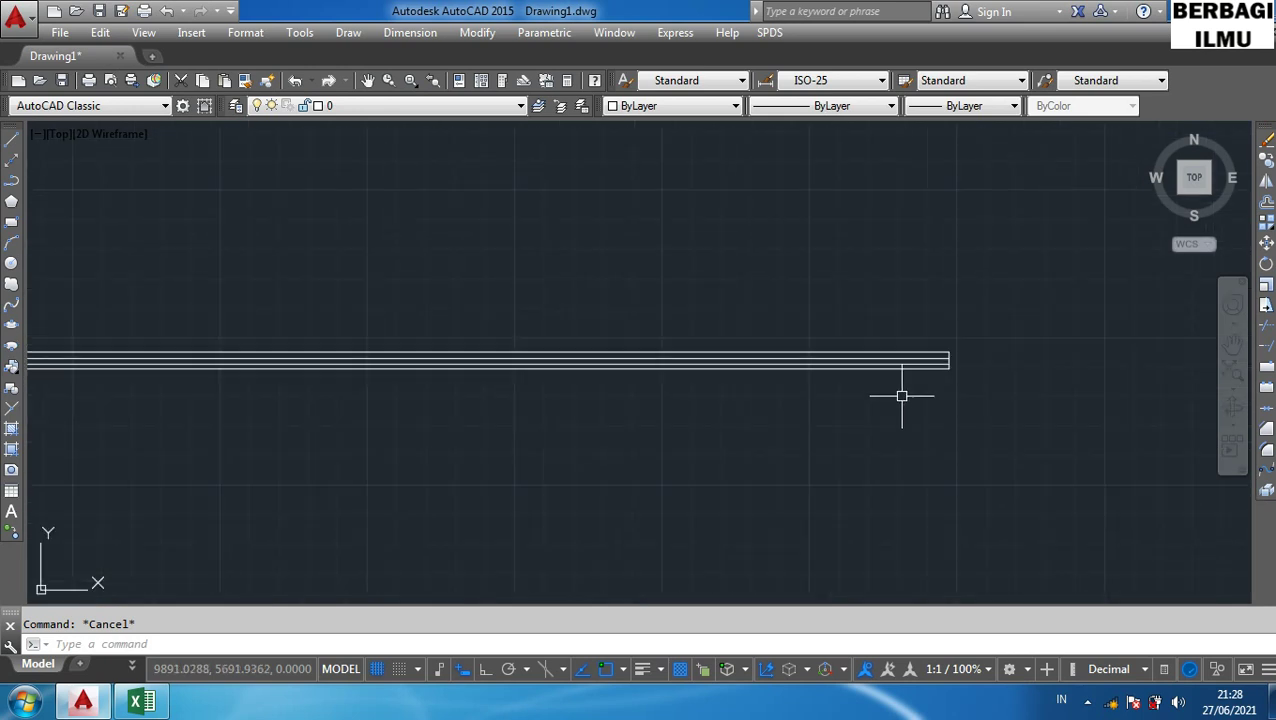
- Erase the whole table from the drawing
left_click(1026, 449)
left_click(830, 302)
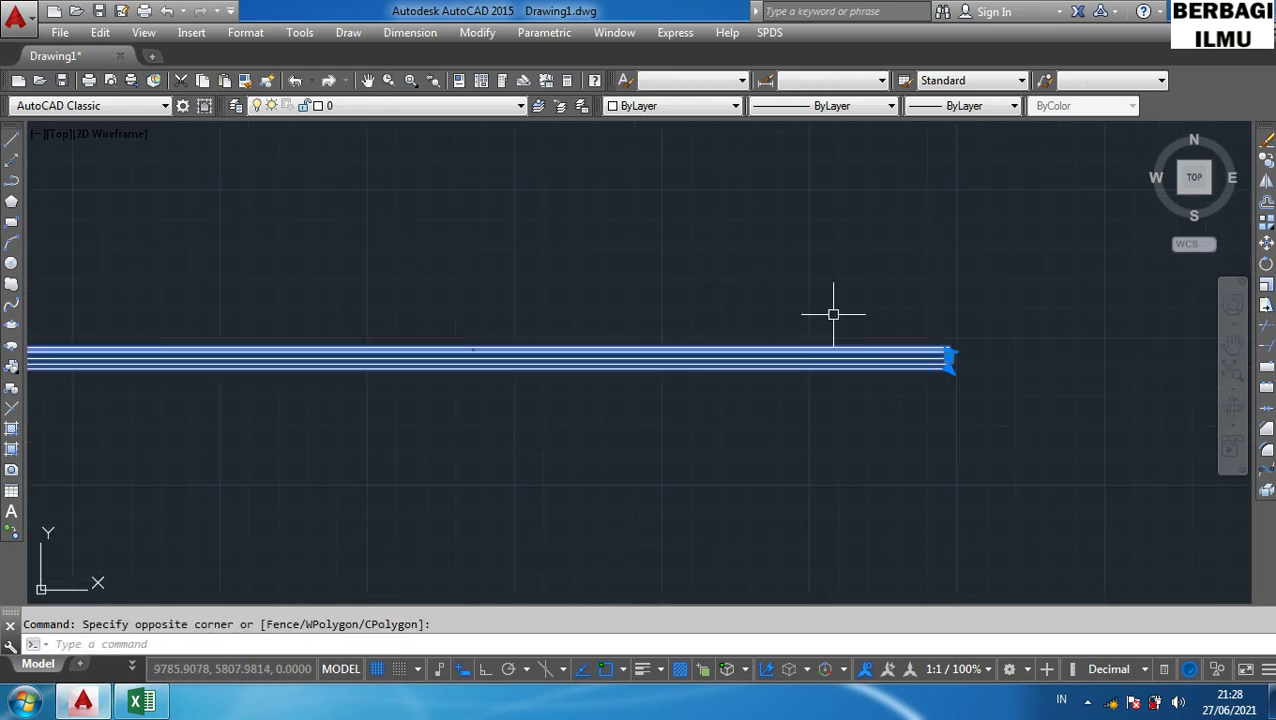
key("Delete")
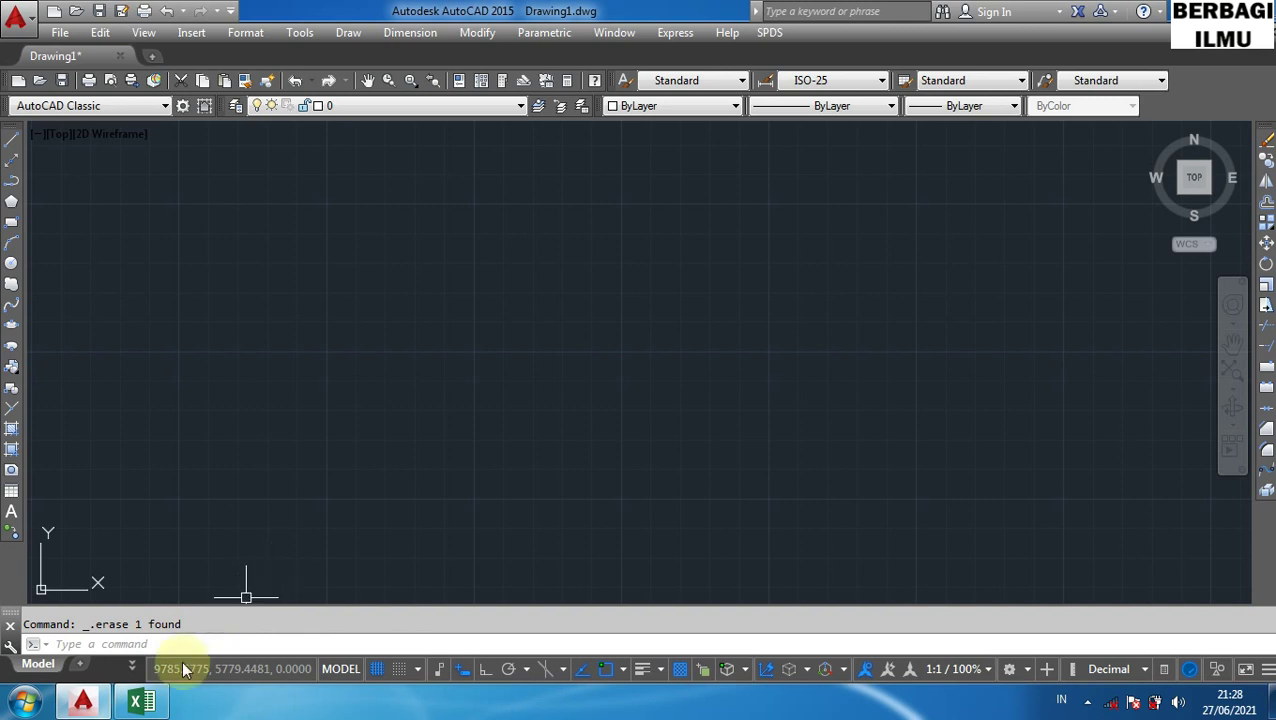
- Switch to the Excel shortcut list, highlight the Multiline Text entry in row 23, and return to AutoCAD
mouse_move(88, 706)
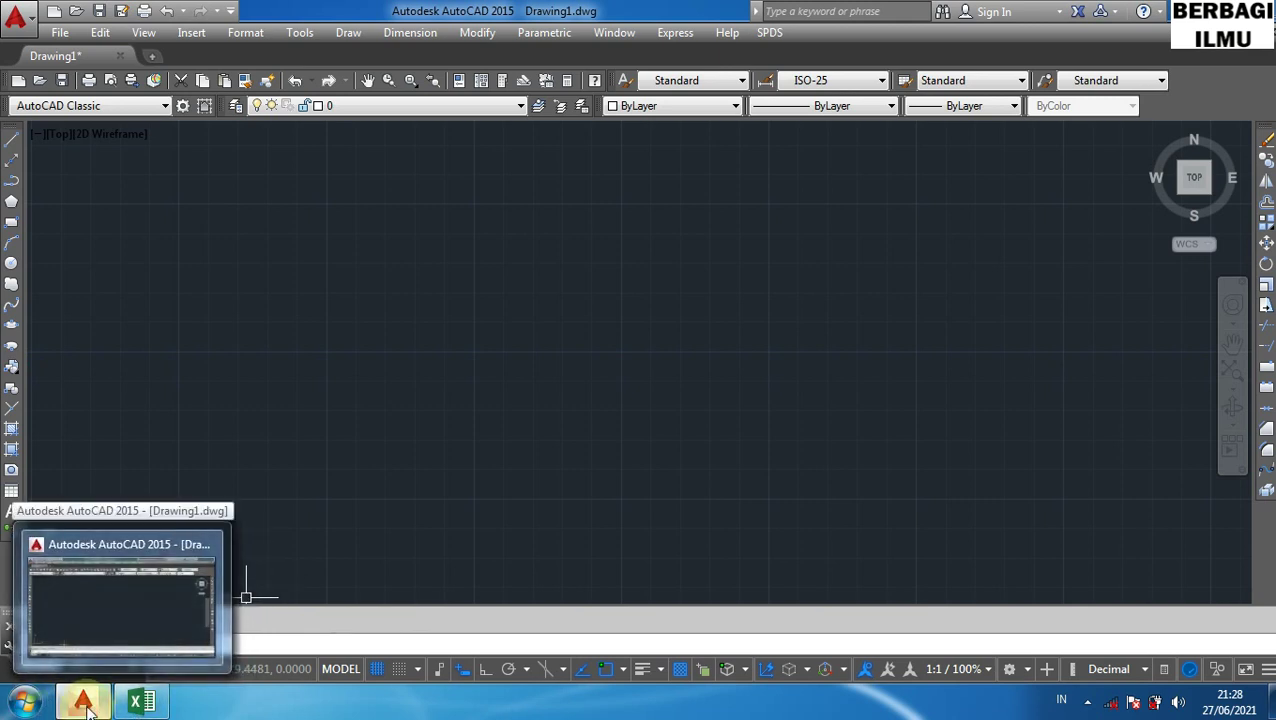
left_click(141, 701)
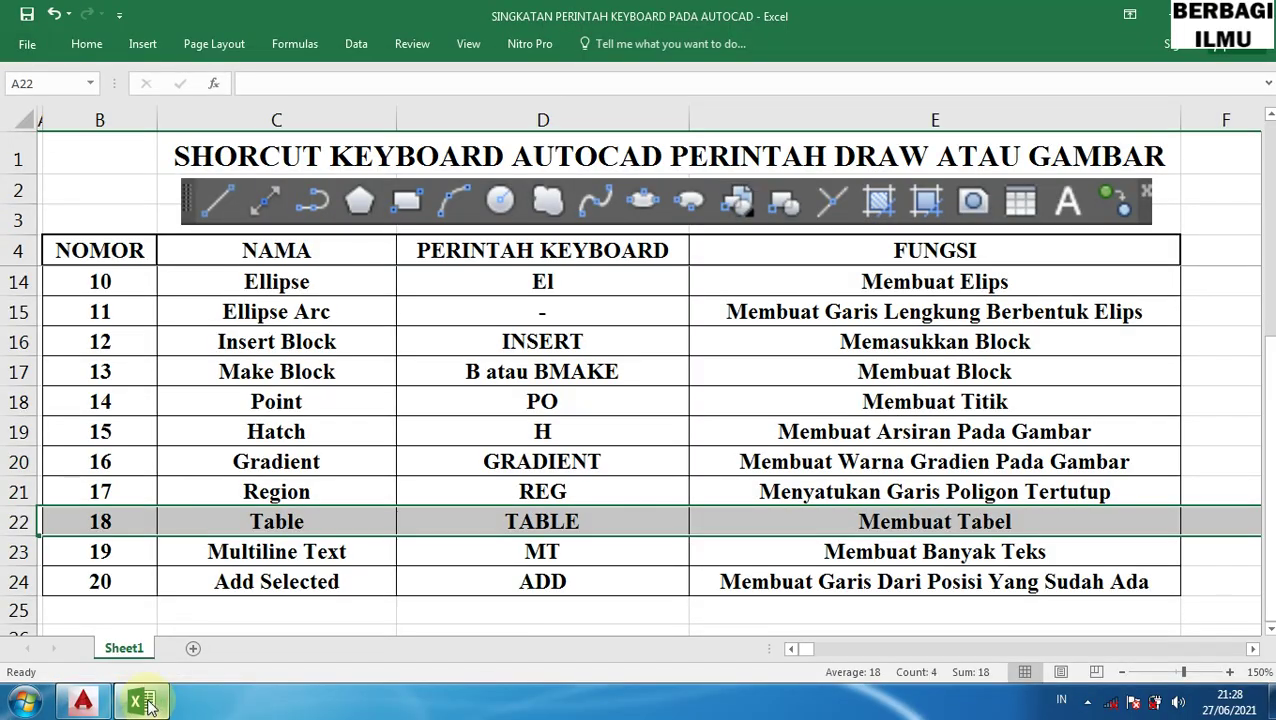
left_click(14, 552)
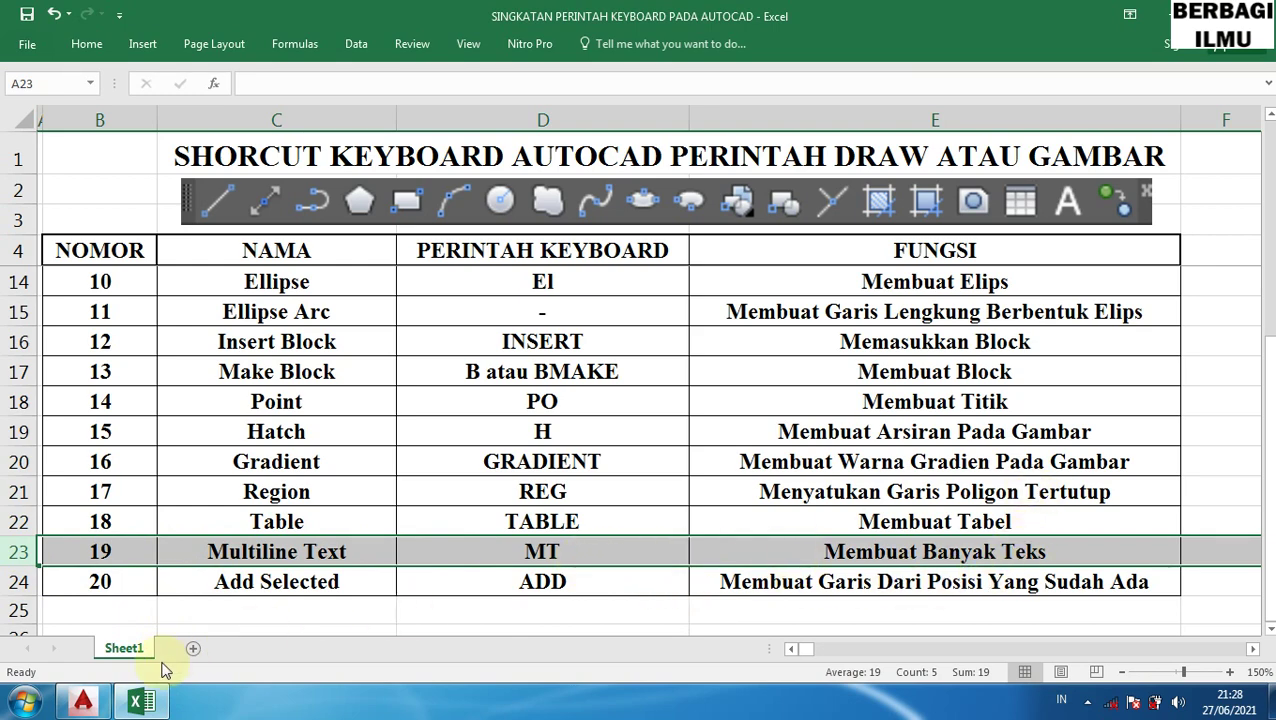
left_click(139, 703)
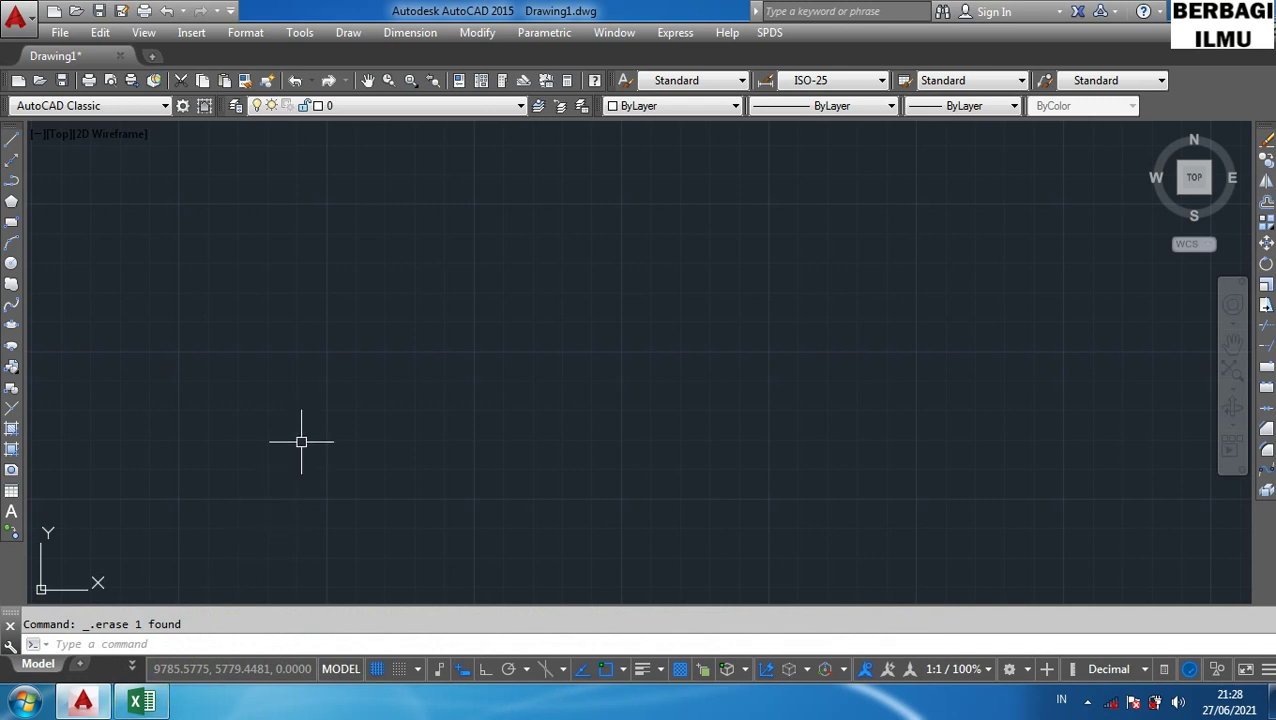
- Define a multiline text box in the empty drawing area with the MT shortcut
left_click(322, 417)
type("M")
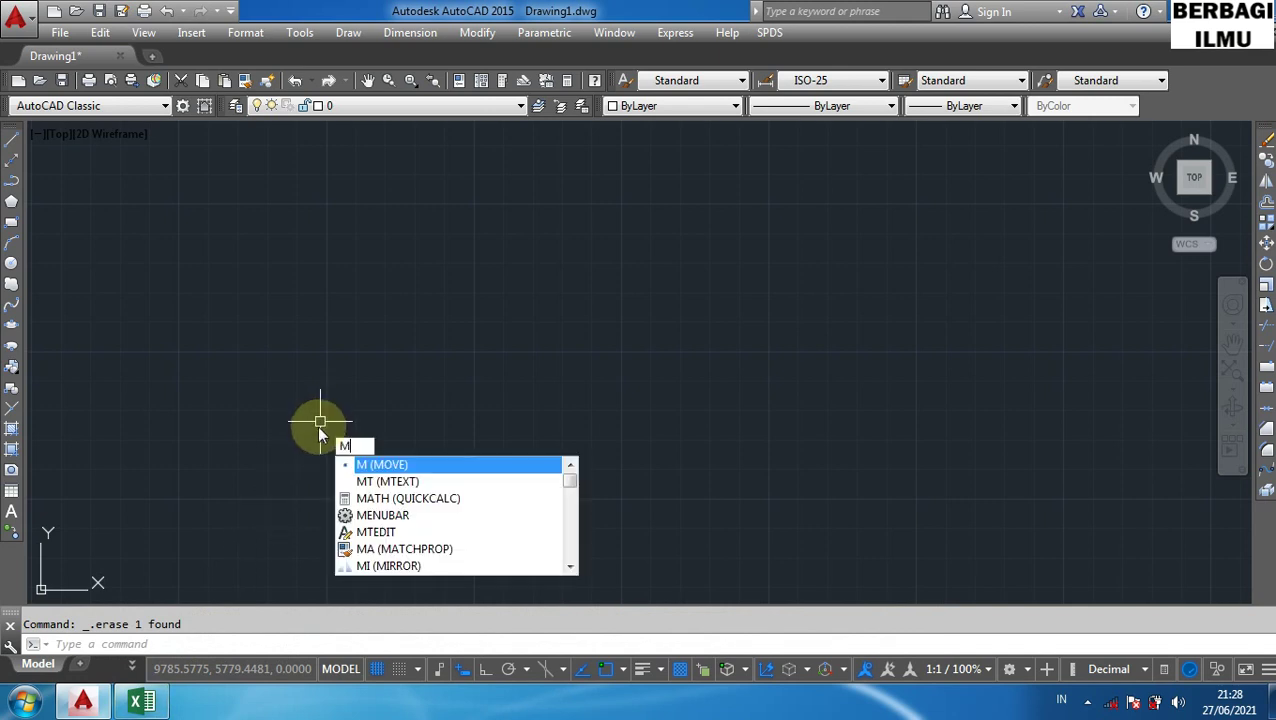
type("T")
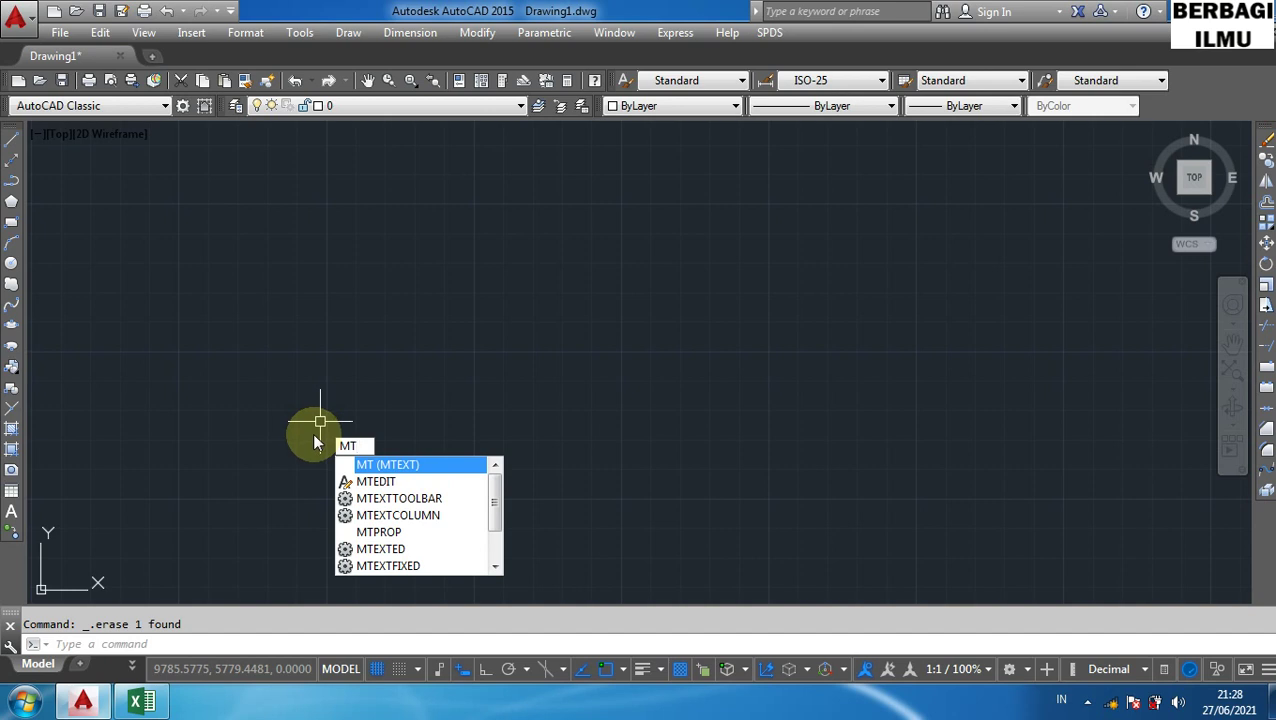
key("Return")
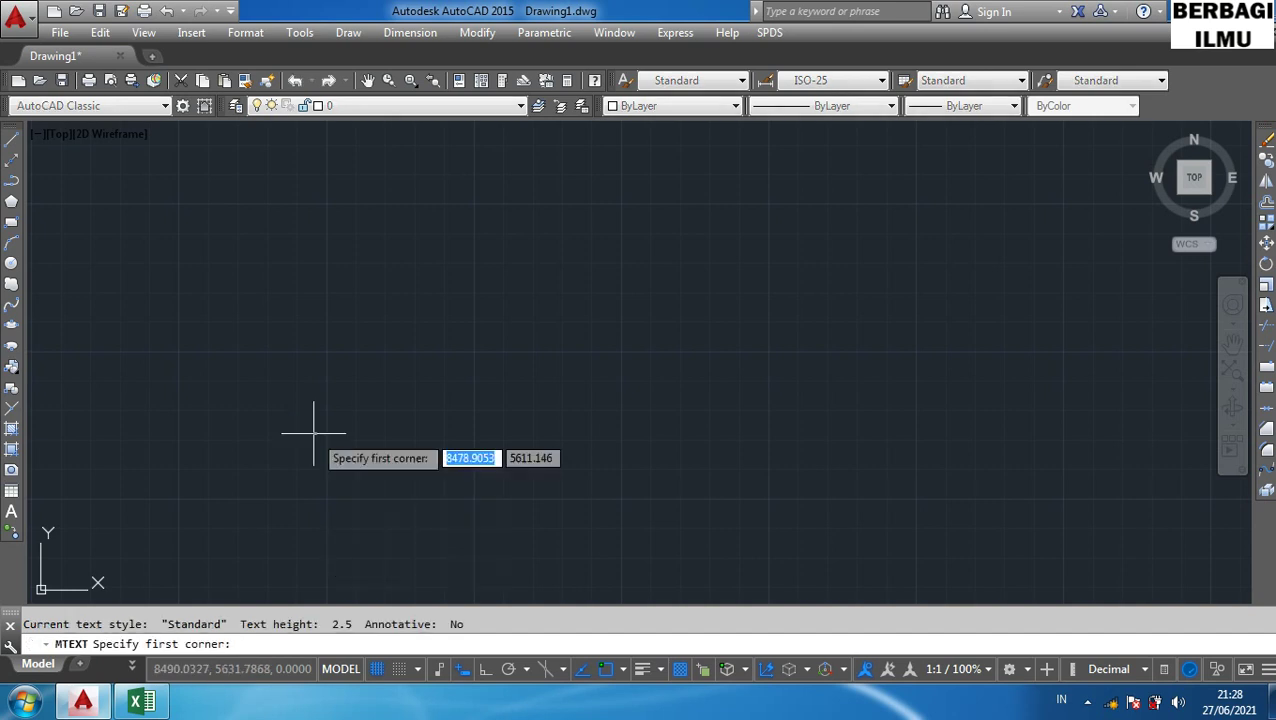
left_click(327, 307)
left_click(731, 443)
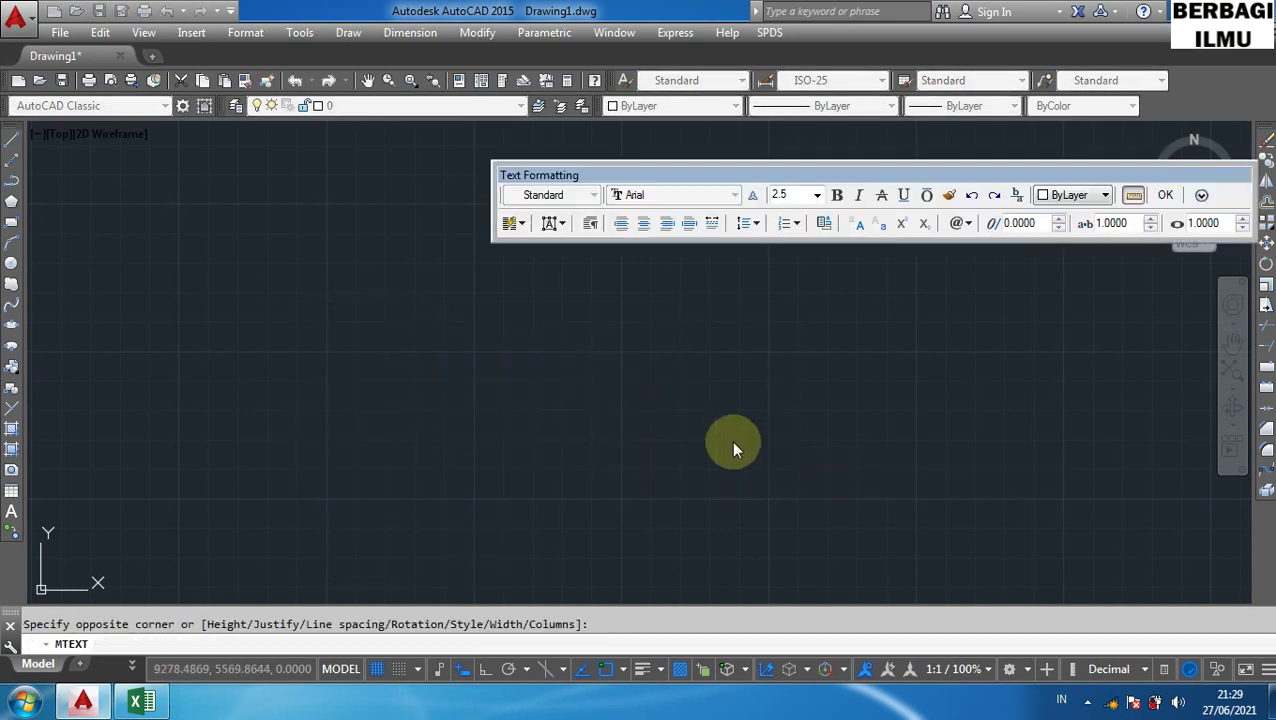
- Enter "sddgggg" and "hfestewg" as two lines of the multiline text, and save the text changes
type("sddg")
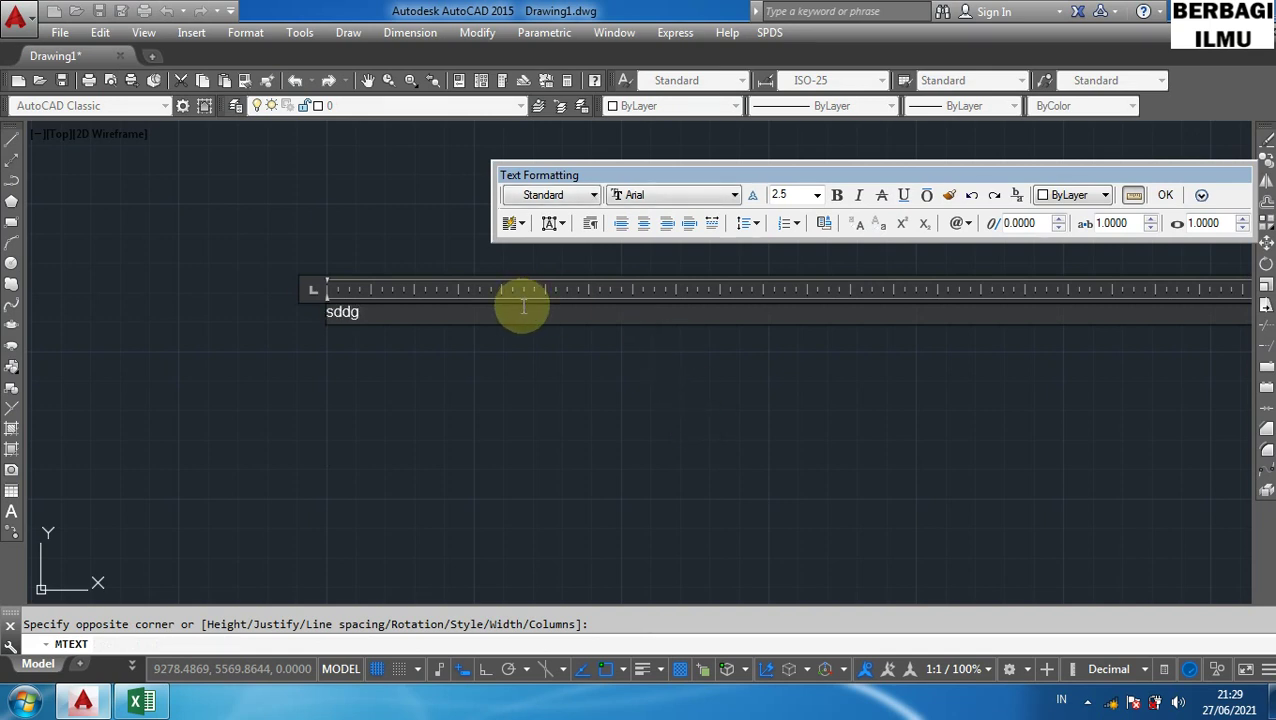
scroll(528, 320, "up", 5)
scroll(535, 350, "down", 2)
middle_click_drag(450, 436, 689, 484)
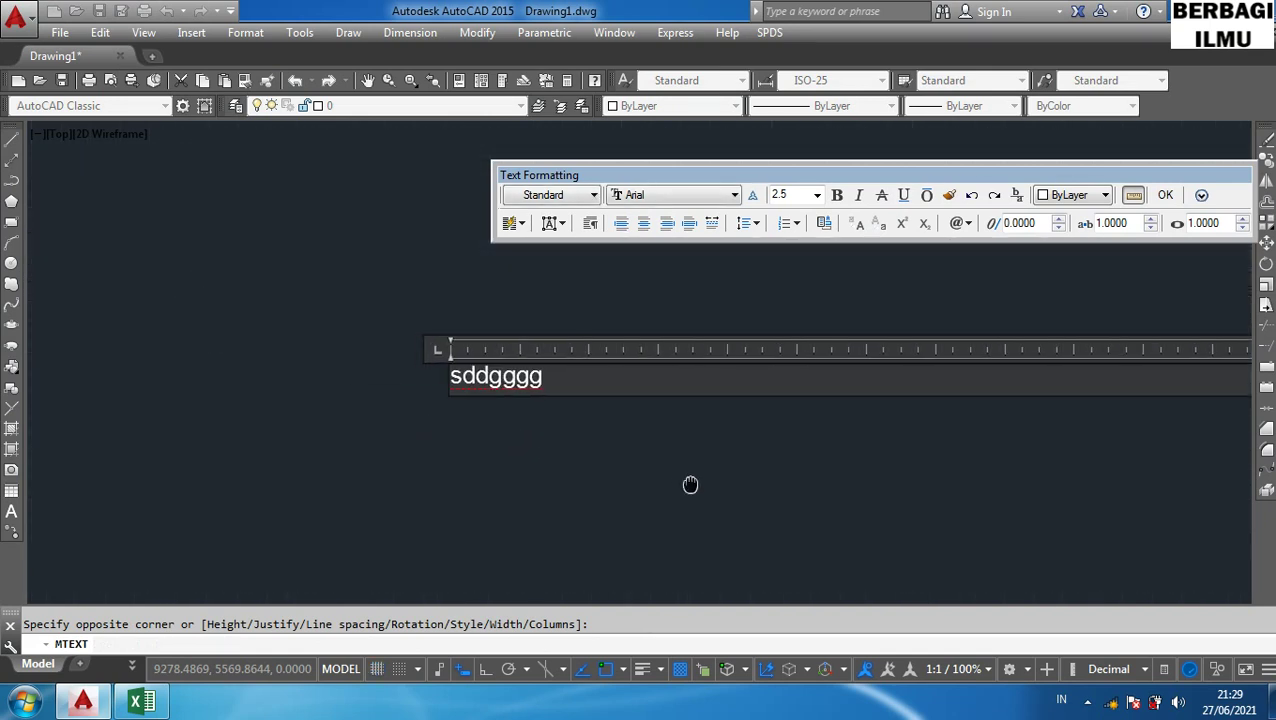
scroll(615, 378, "up", 1)
key("Return")
type("h")
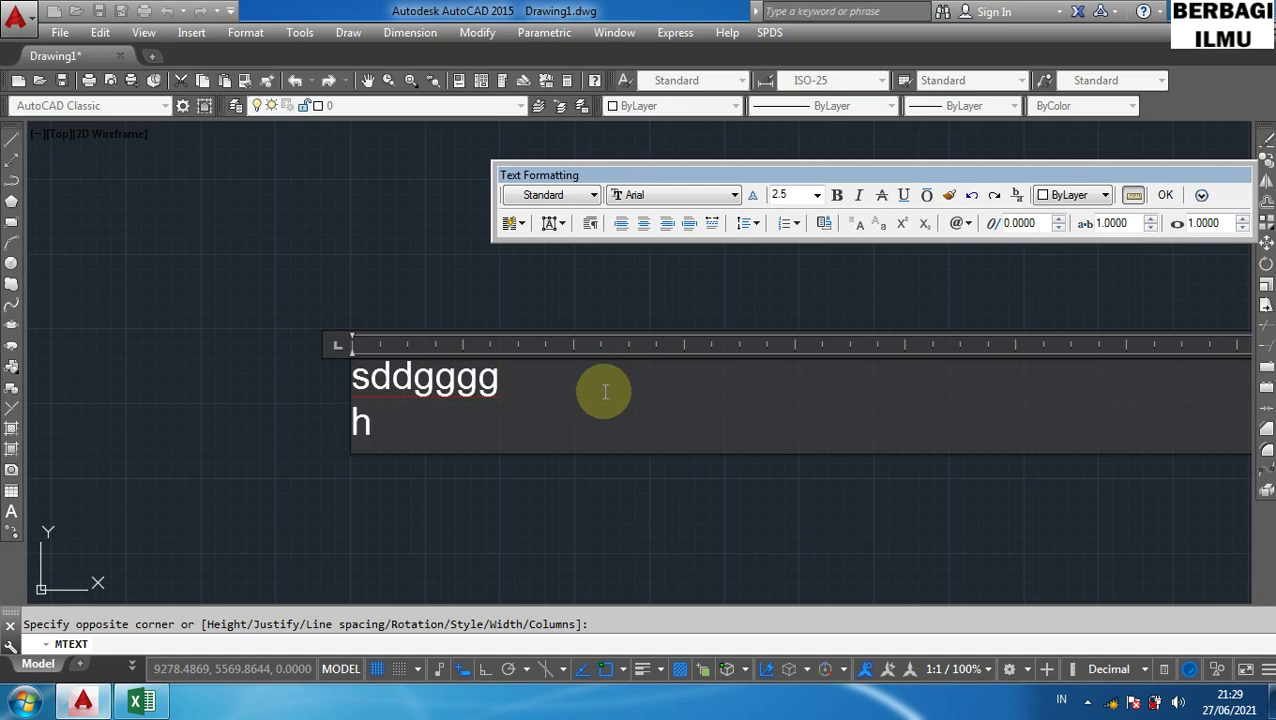
type("festewg")
middle_click_drag(632, 509, 468, 503)
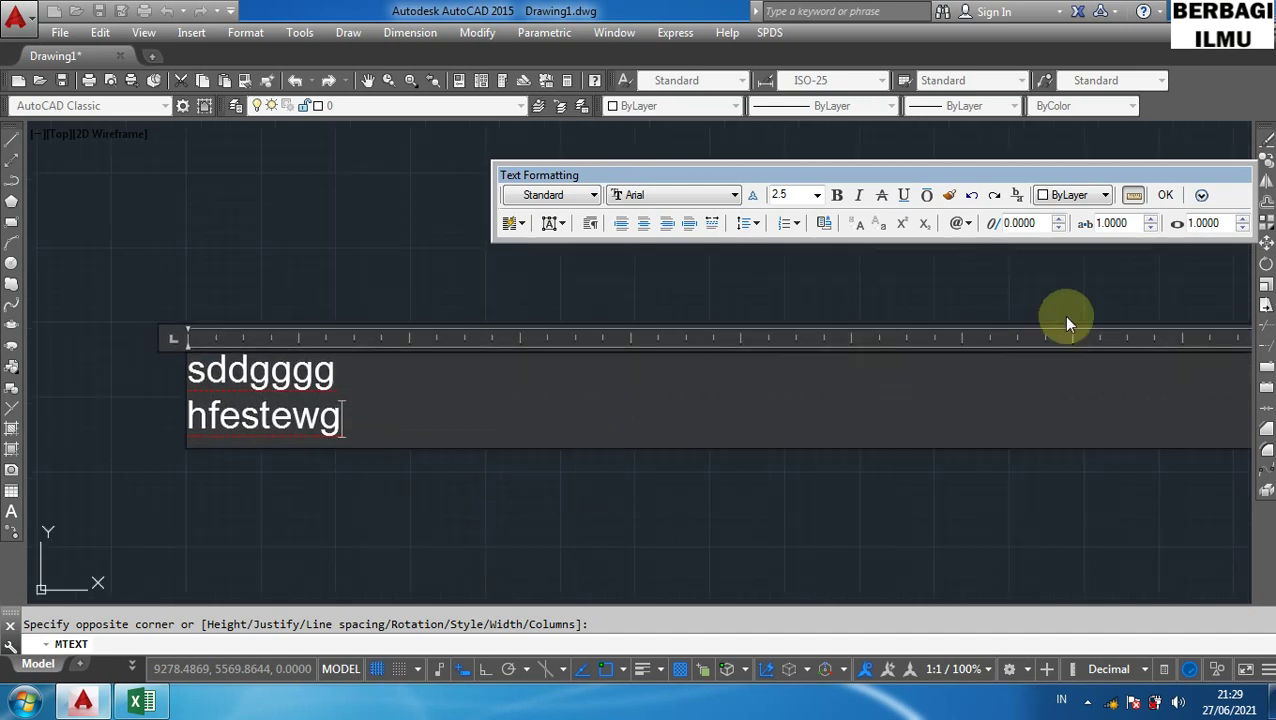
key("Escape")
left_click(693, 352)
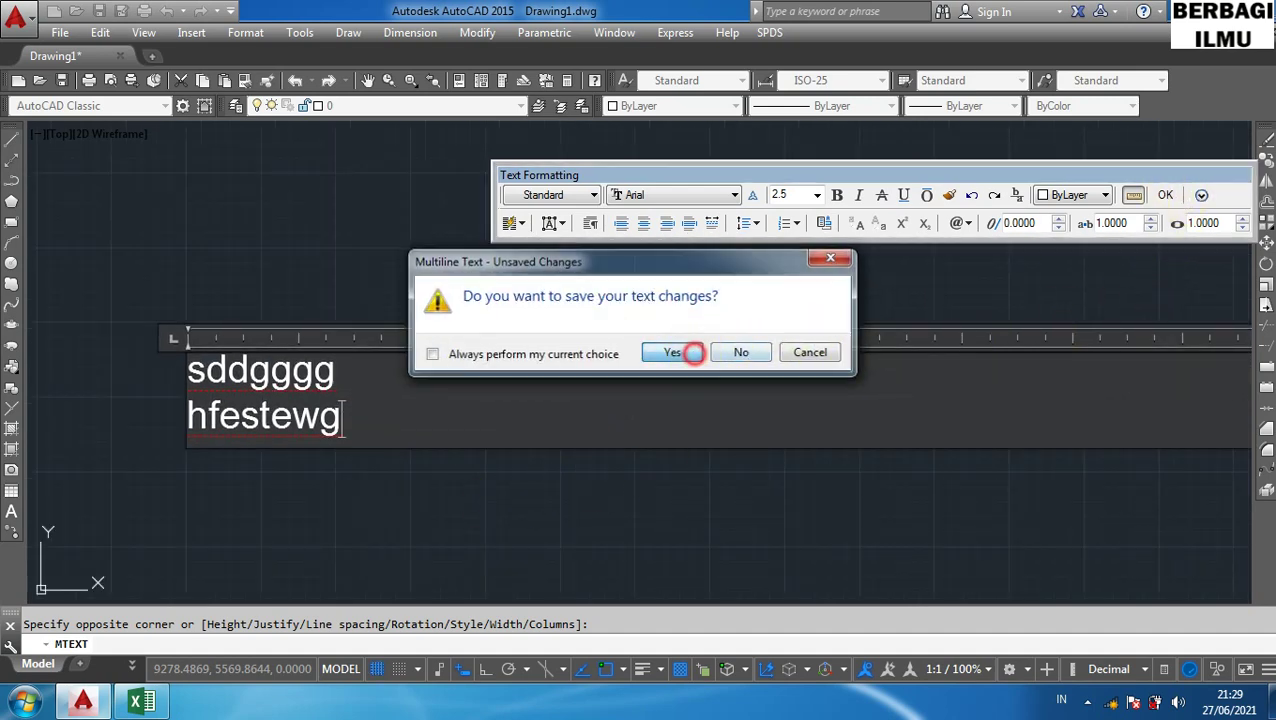
- Erase the two-line multiline text from the drawing
scroll(220, 363, "up", 4)
middle_click_drag(202, 345, 547, 362)
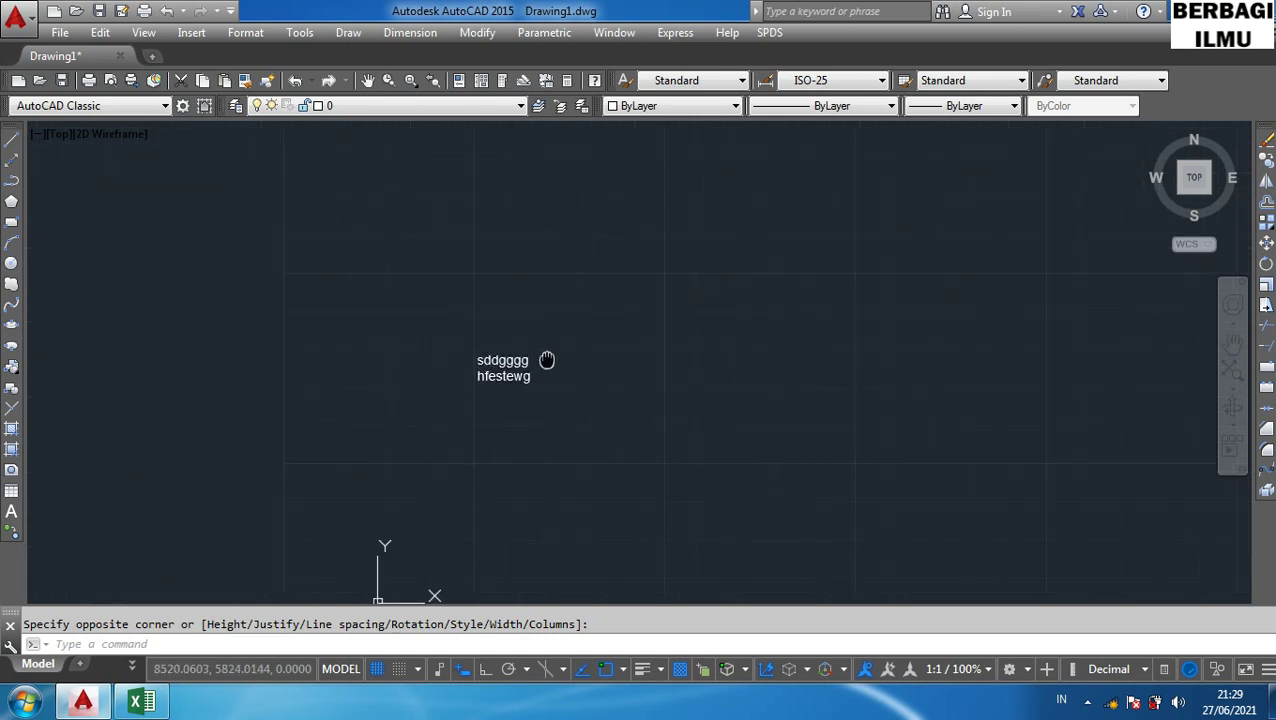
scroll(547, 360, "up", 4)
left_click(595, 533)
left_click(274, 314)
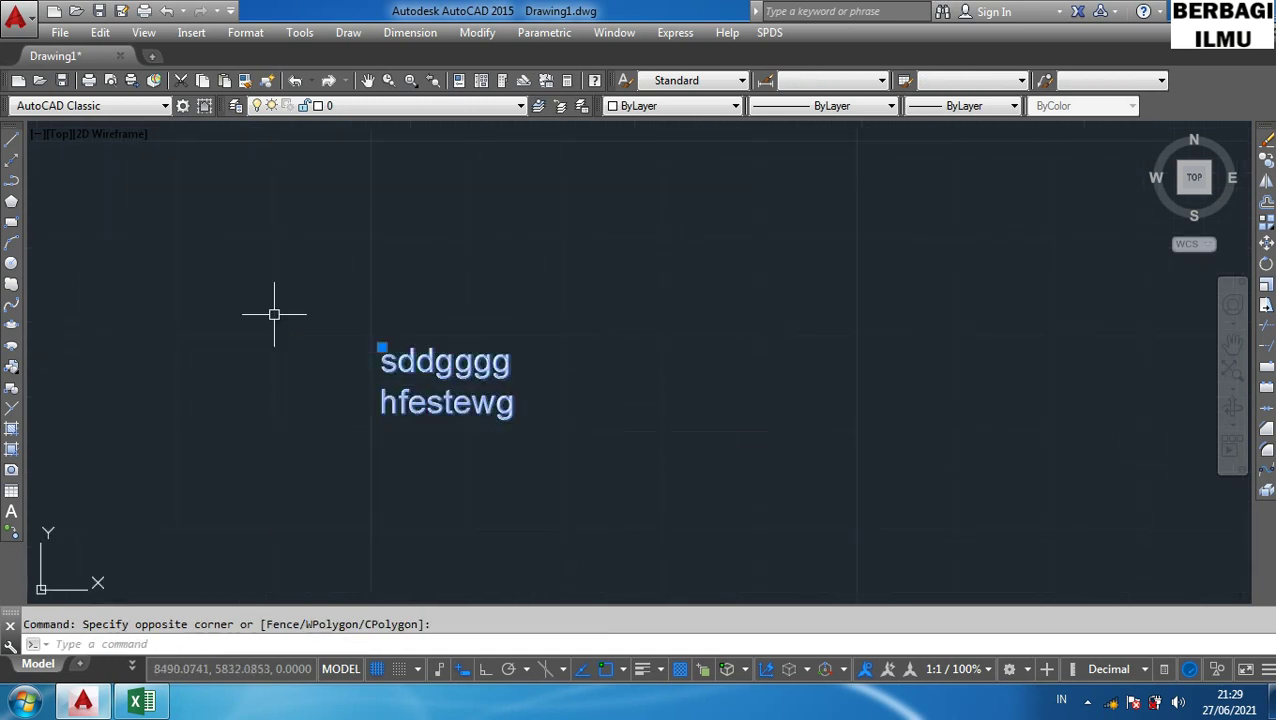
key("Delete")
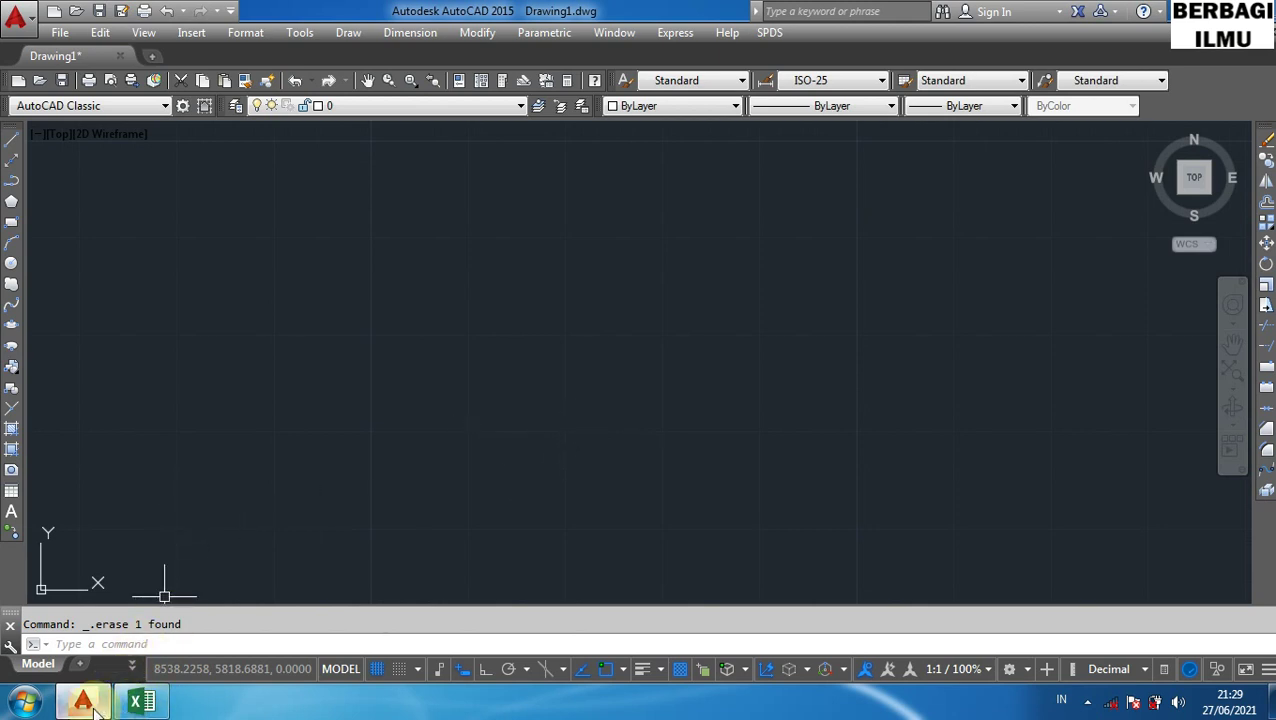
- Switch to the Excel shortcut list, highlight the Add Selected entry in row 24, and return to AutoCAD
left_click(145, 705)
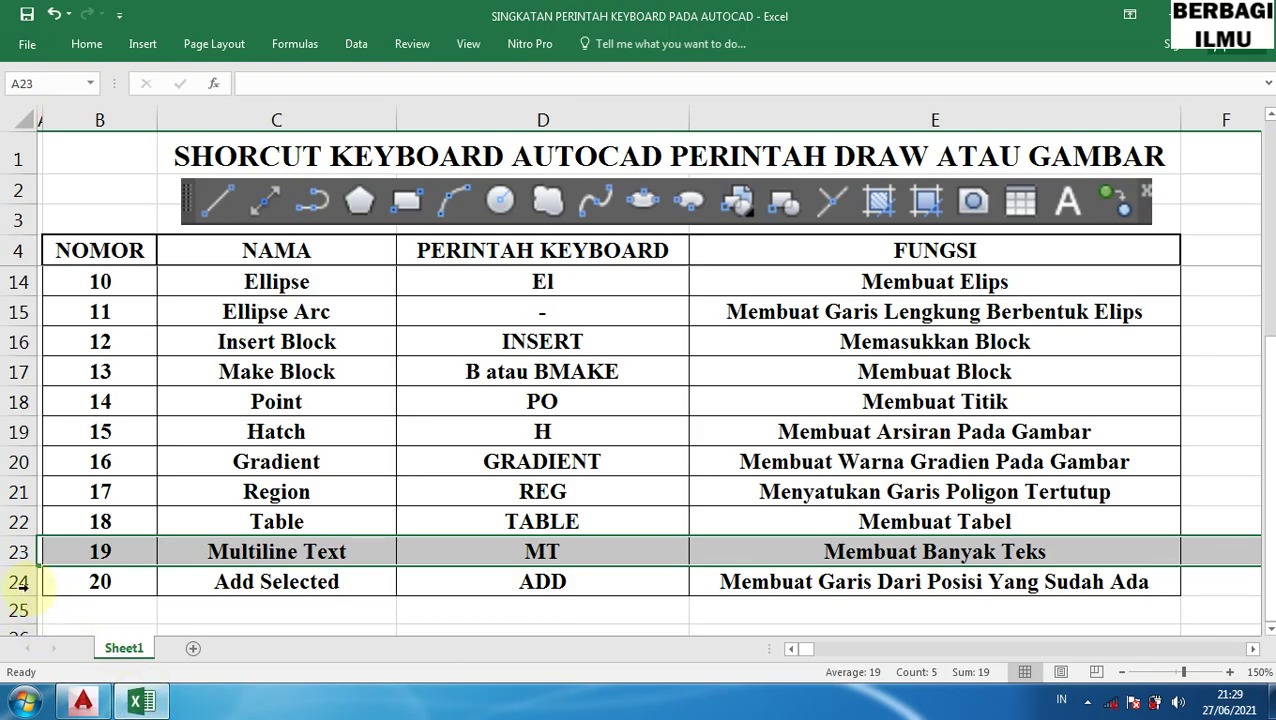
left_click(20, 583)
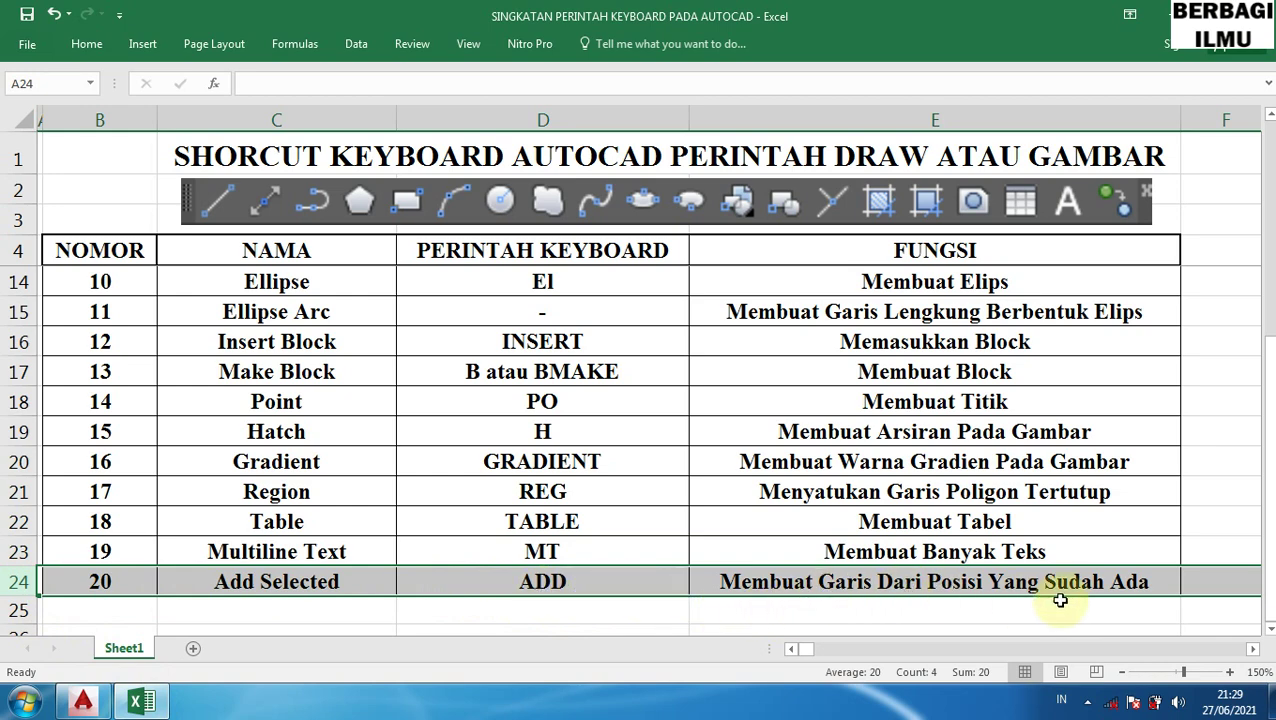
left_click(142, 705)
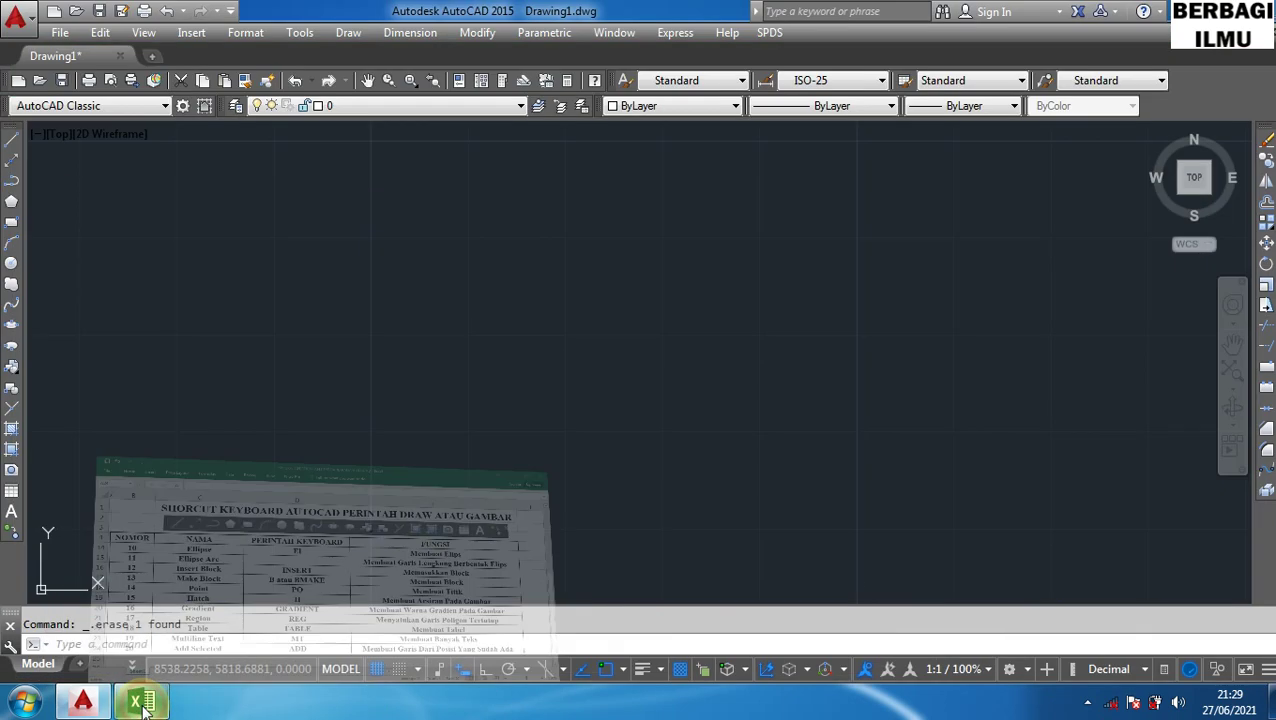
- Draw a horizontal line about 43 units long in the empty drawing area with the L shortcut and Ortho on
type("l")
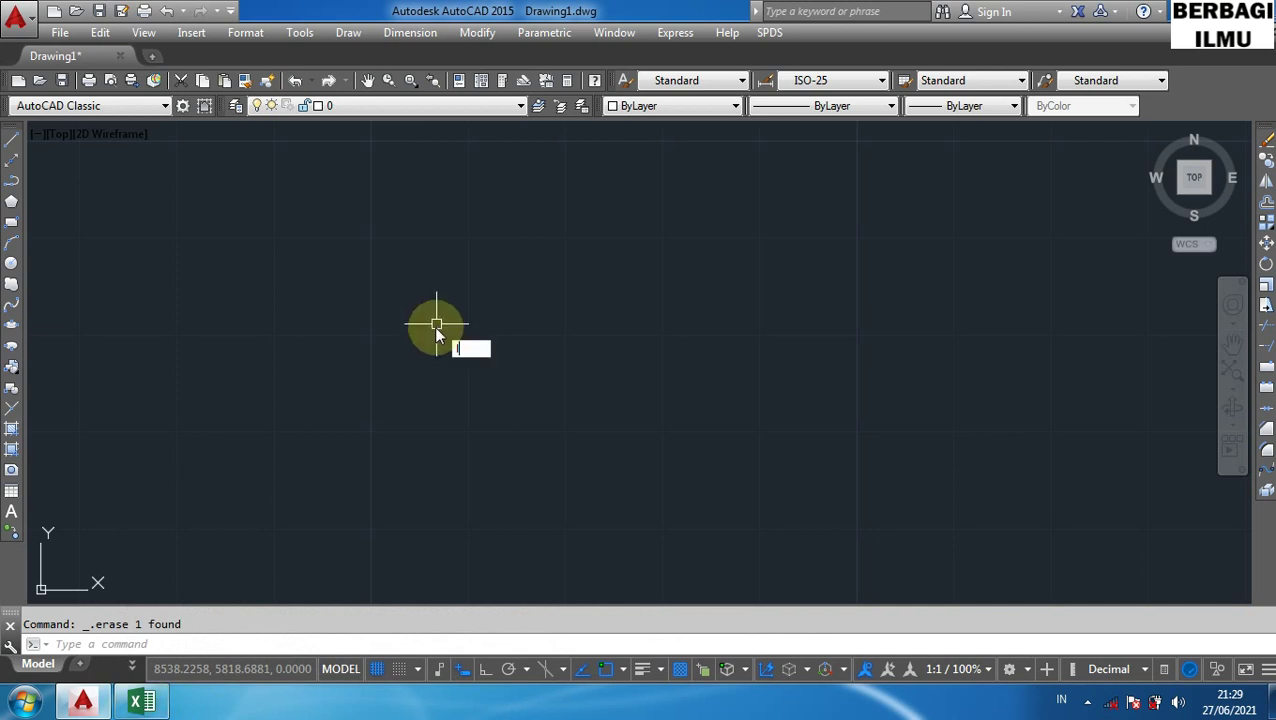
key("Return")
left_click(330, 356)
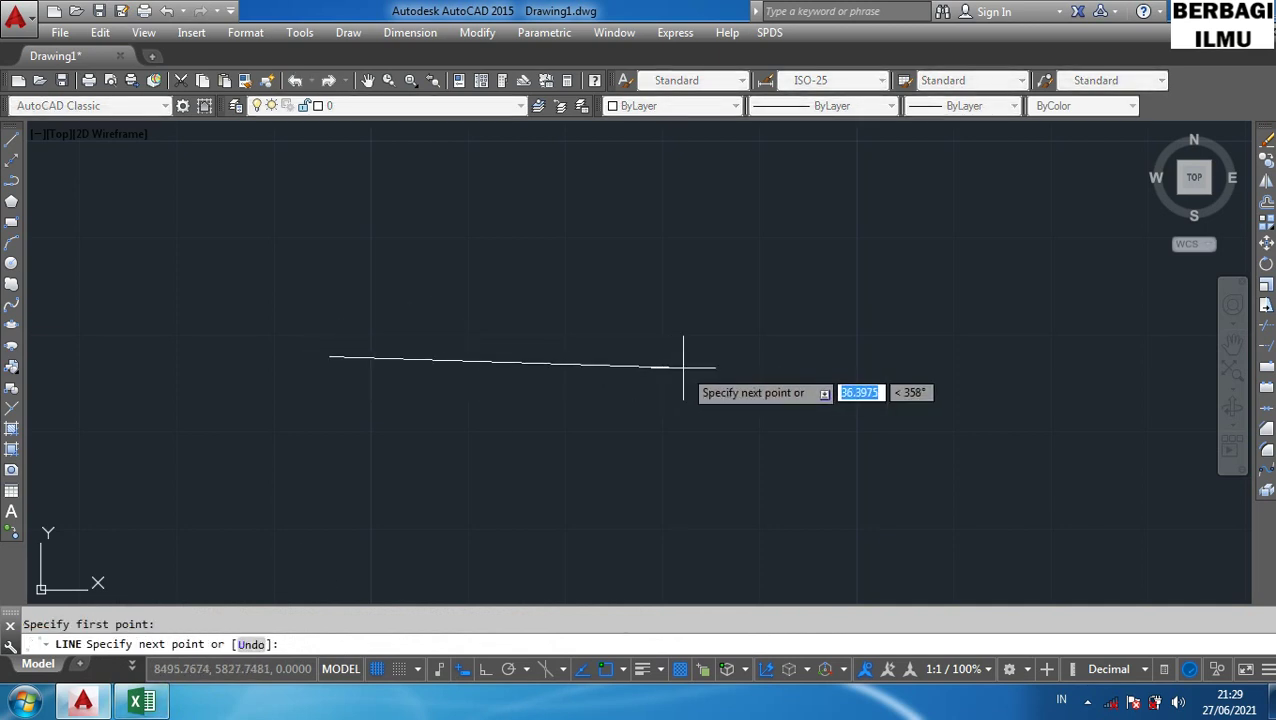
key("F8")
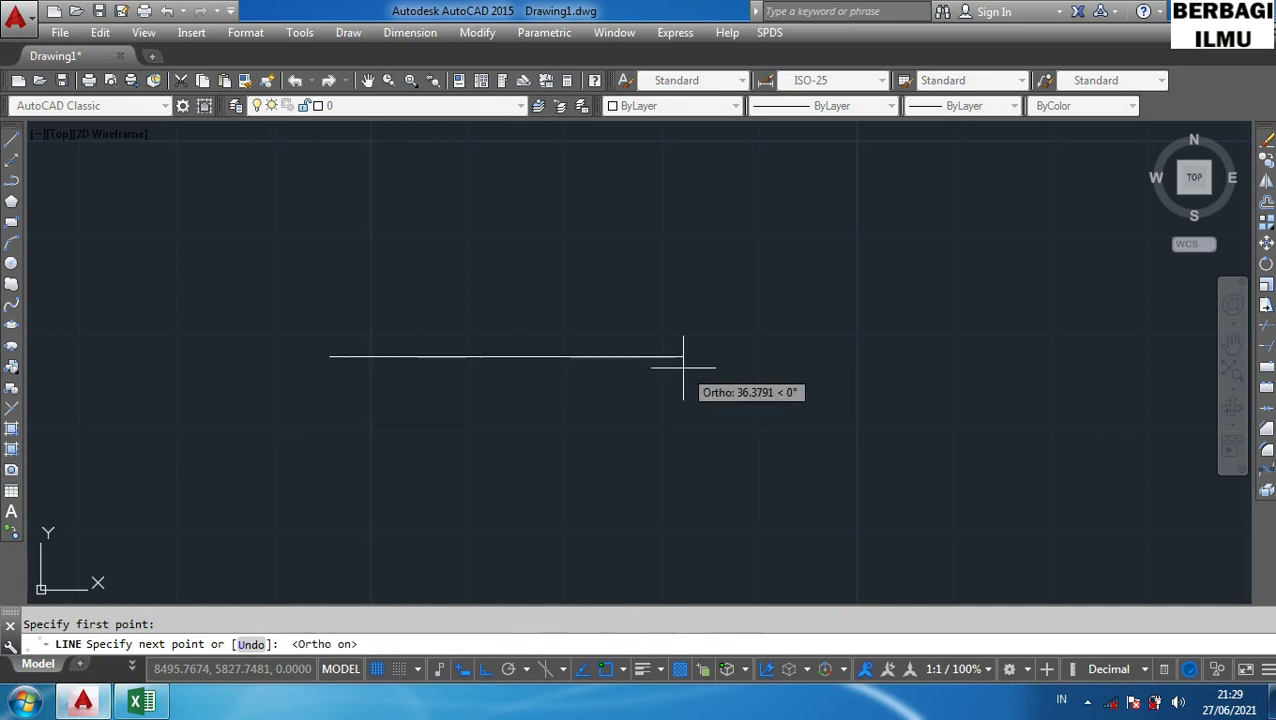
left_click(750, 356)
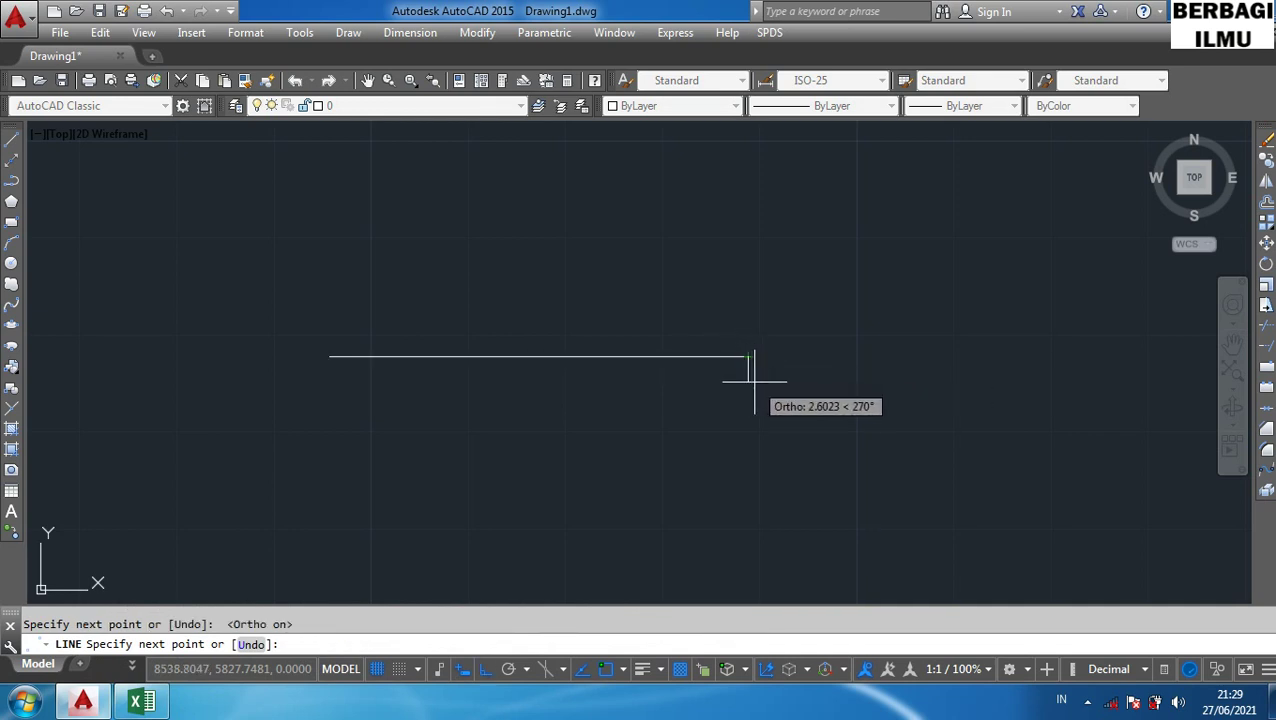
key("Return")
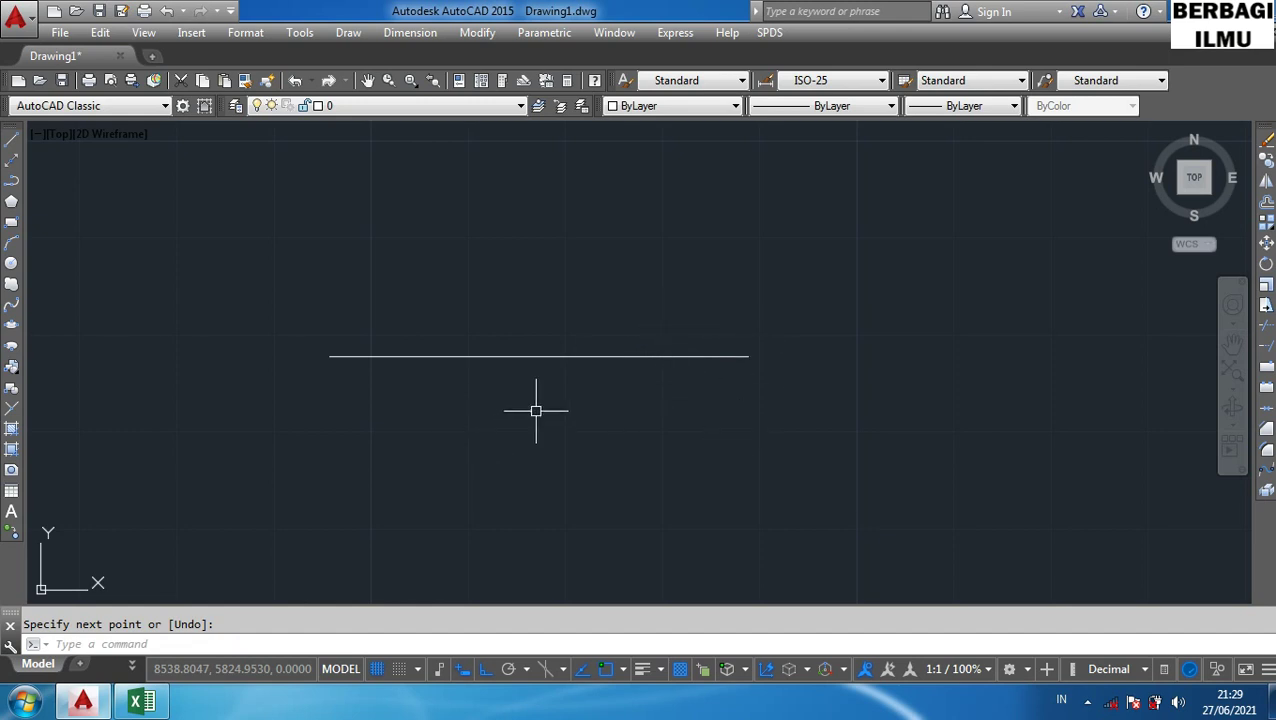
key("Escape")
left_click(740, 357)
key("Escape")
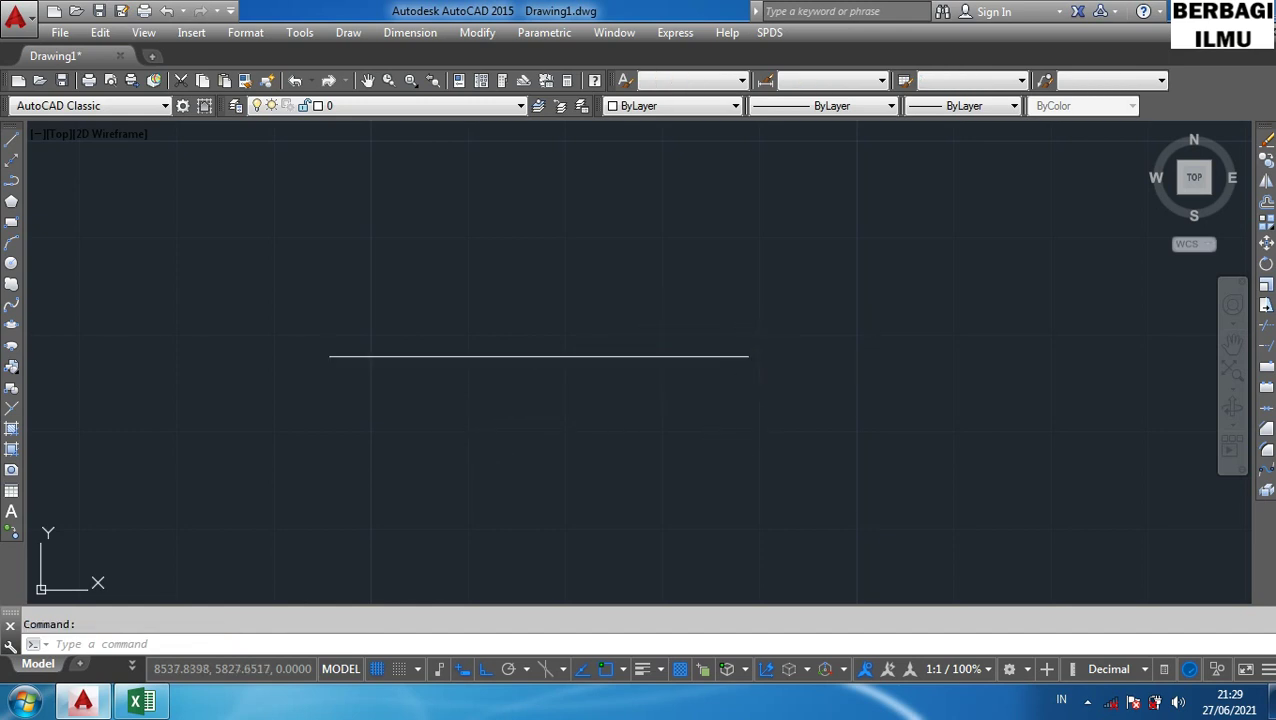
- Use the ADD shortcut on the horizontal line to draw five connected segments from its left end, forming a triangle at its right end
type("add")
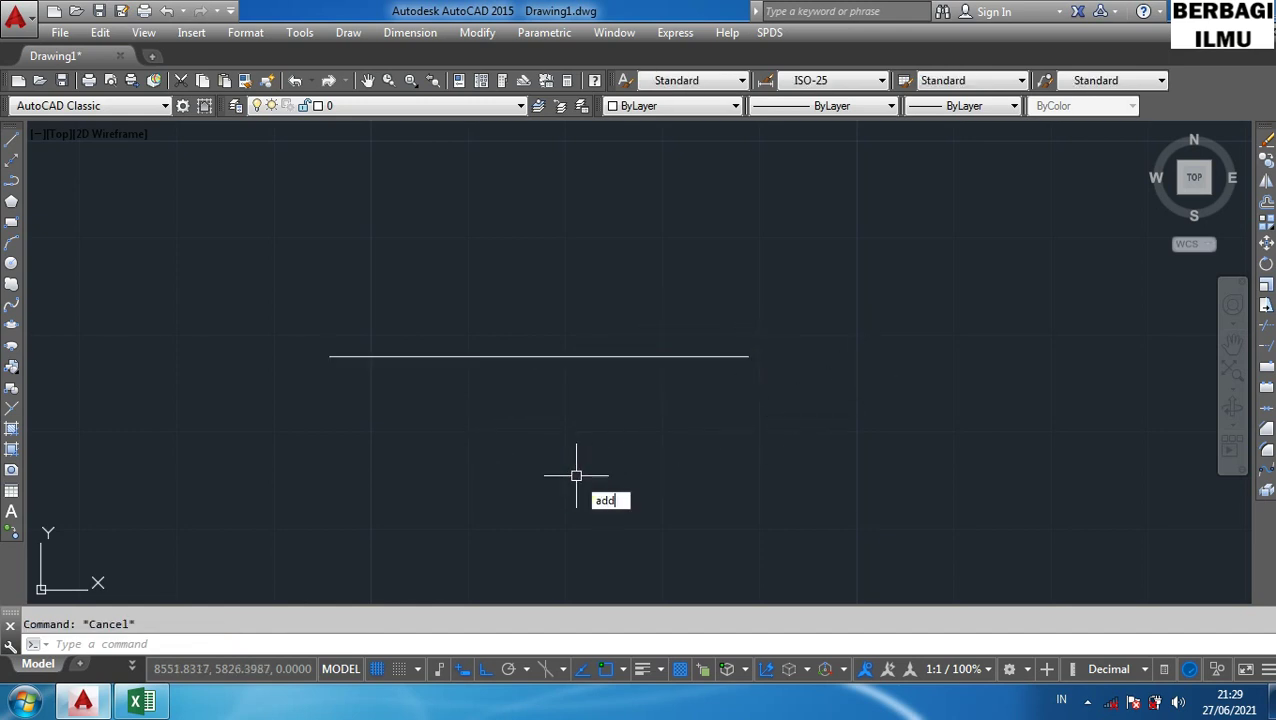
key("Return")
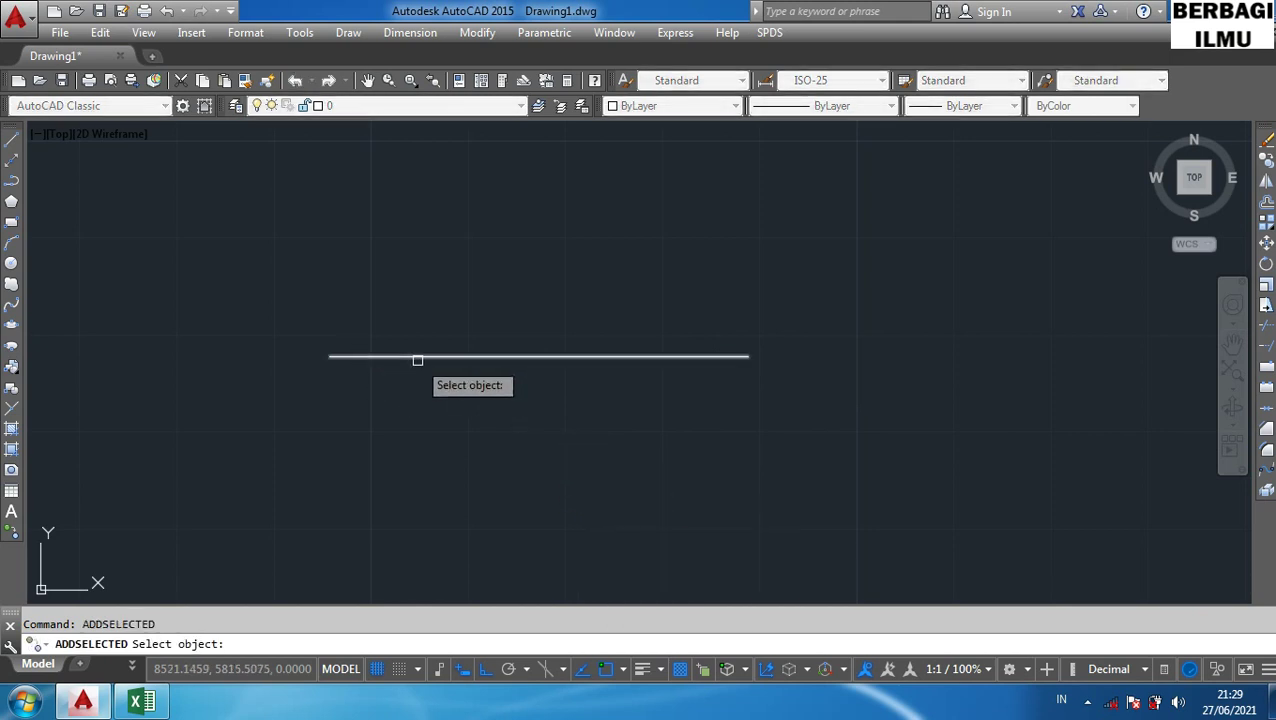
left_click(470, 357)
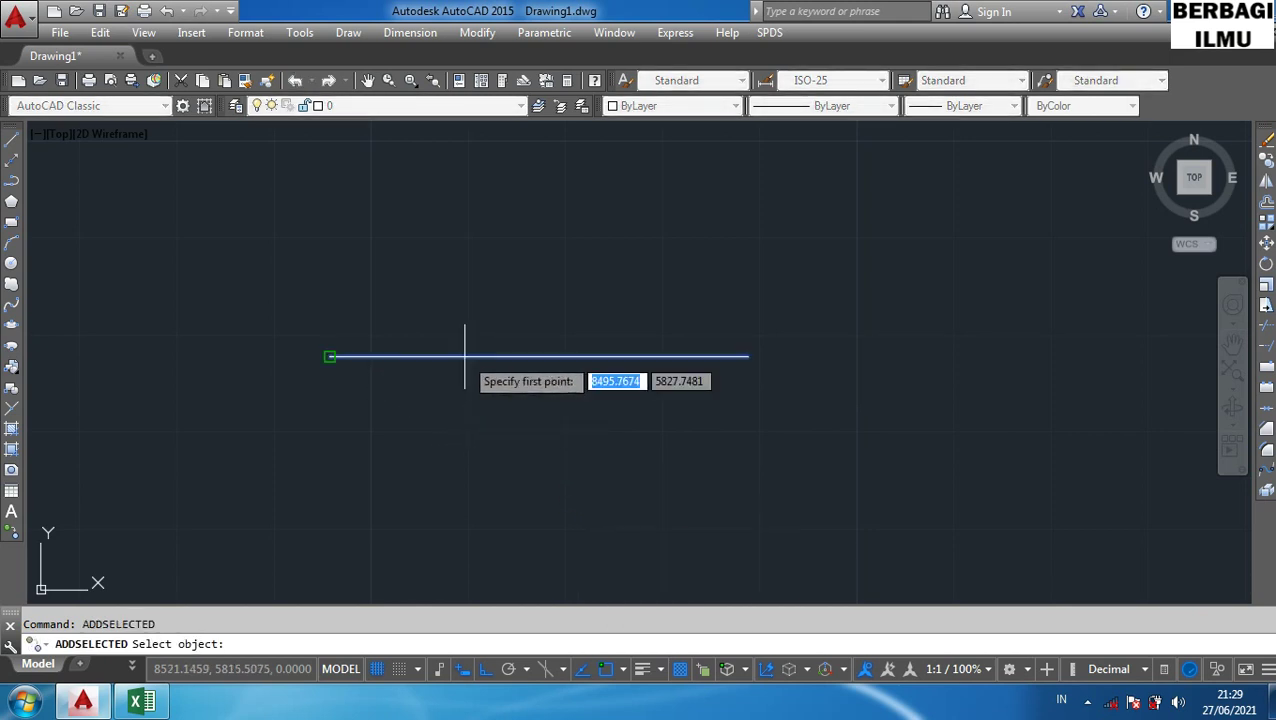
left_click(329, 356)
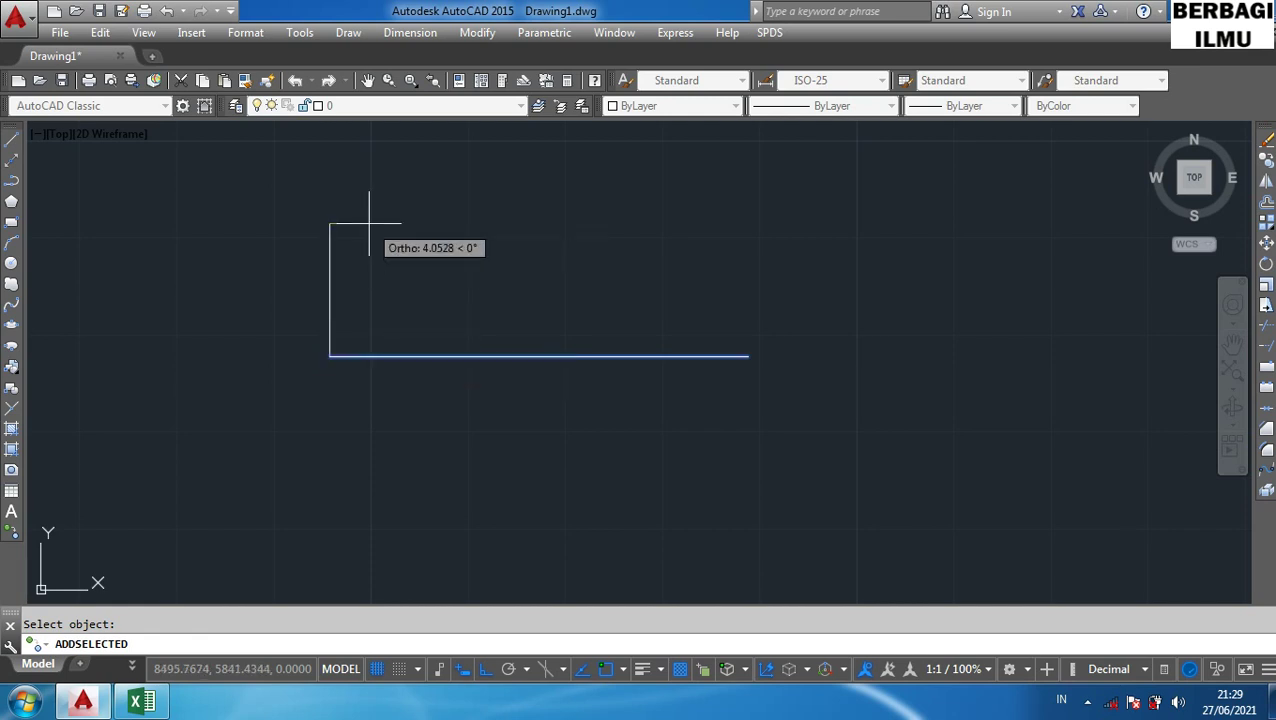
left_click(550, 240)
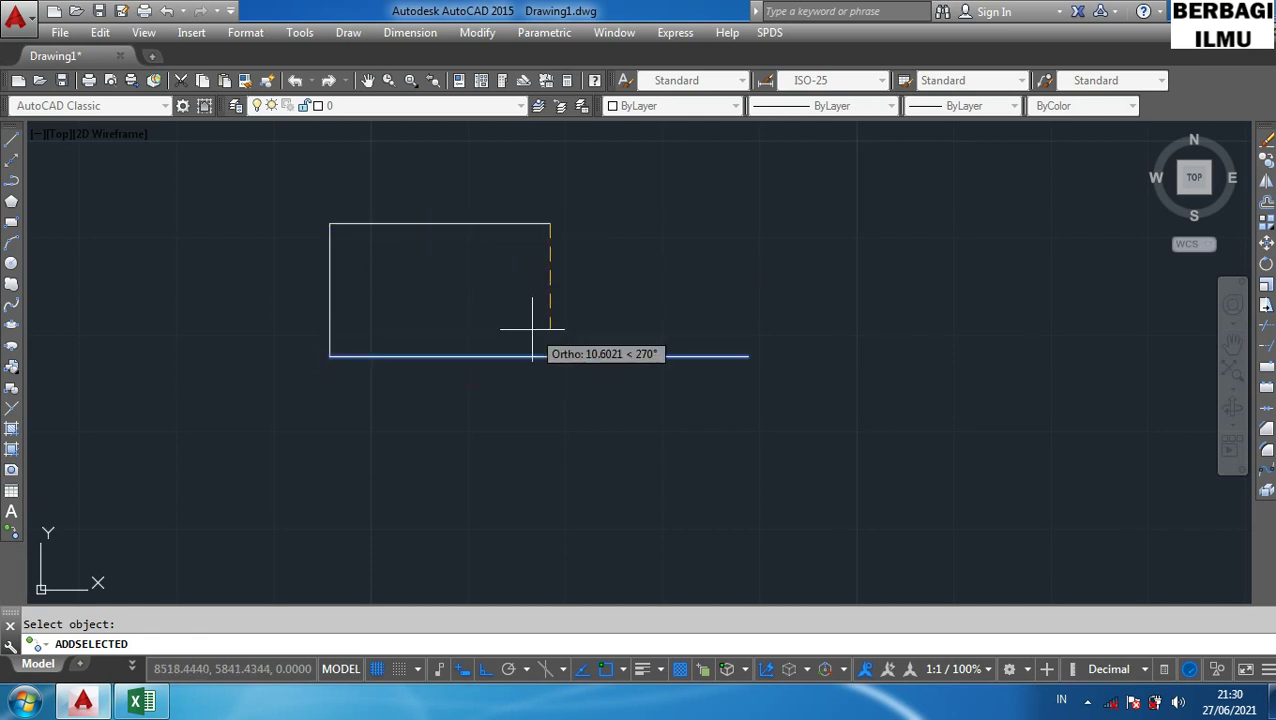
left_click(748, 356)
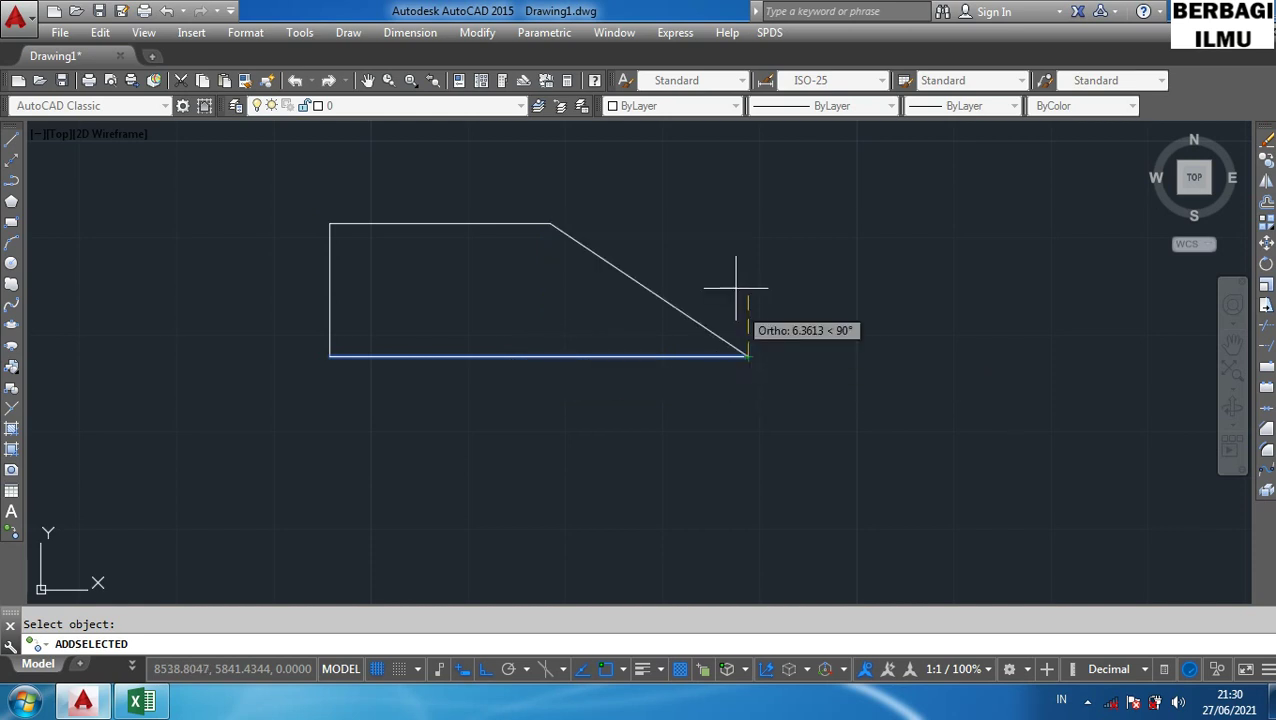
left_click(748, 210)
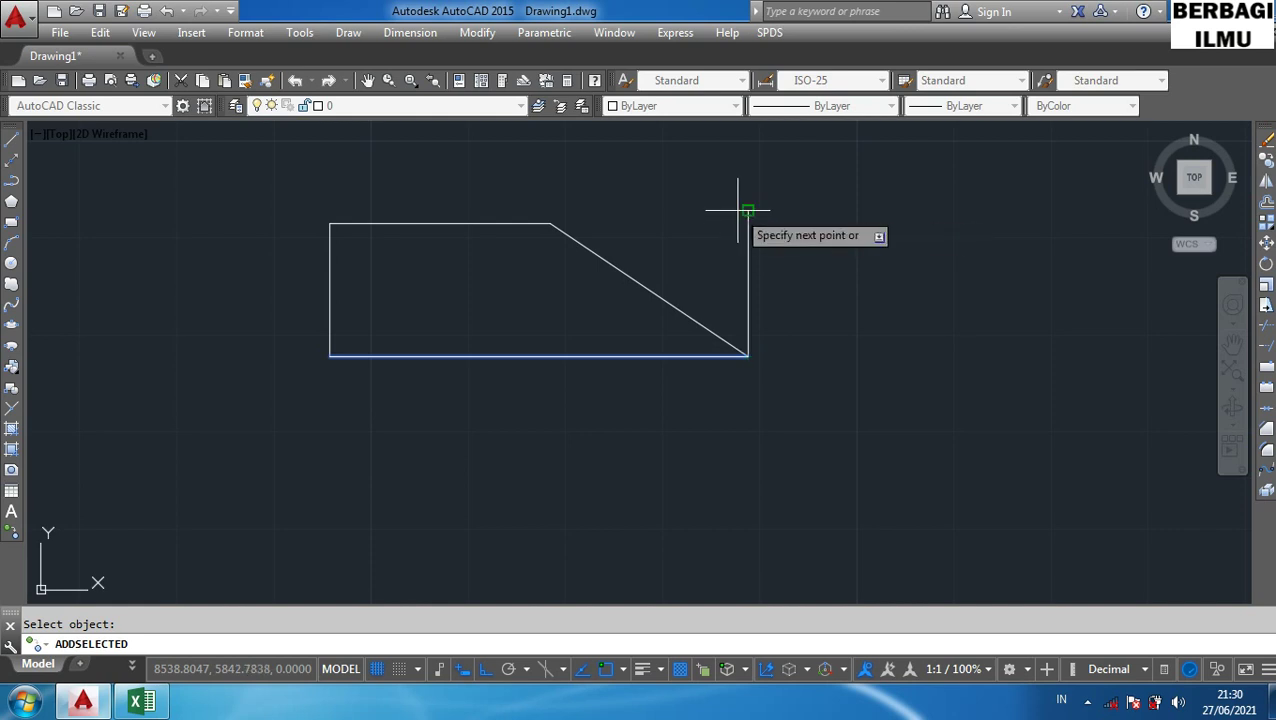
left_click(550, 223)
key("Escape")
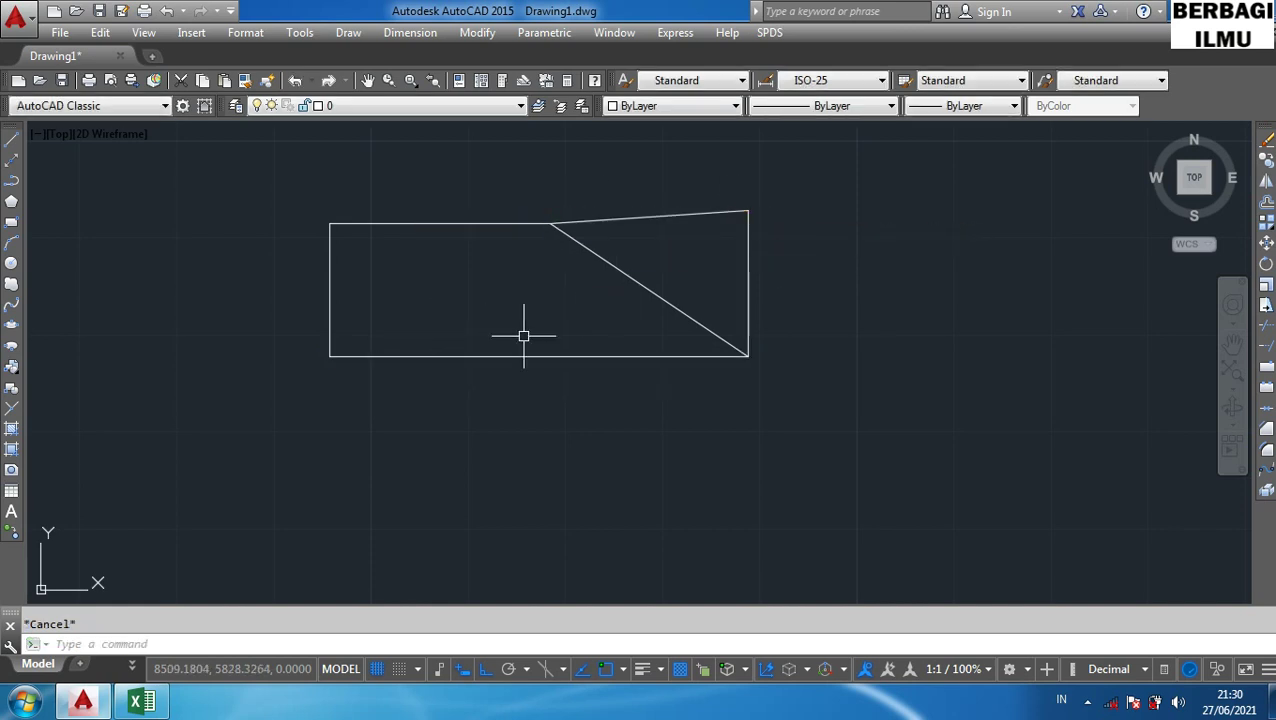
- Erase the three lines forming the triangle at the right end of the outline
scroll(521, 256, "up", 3)
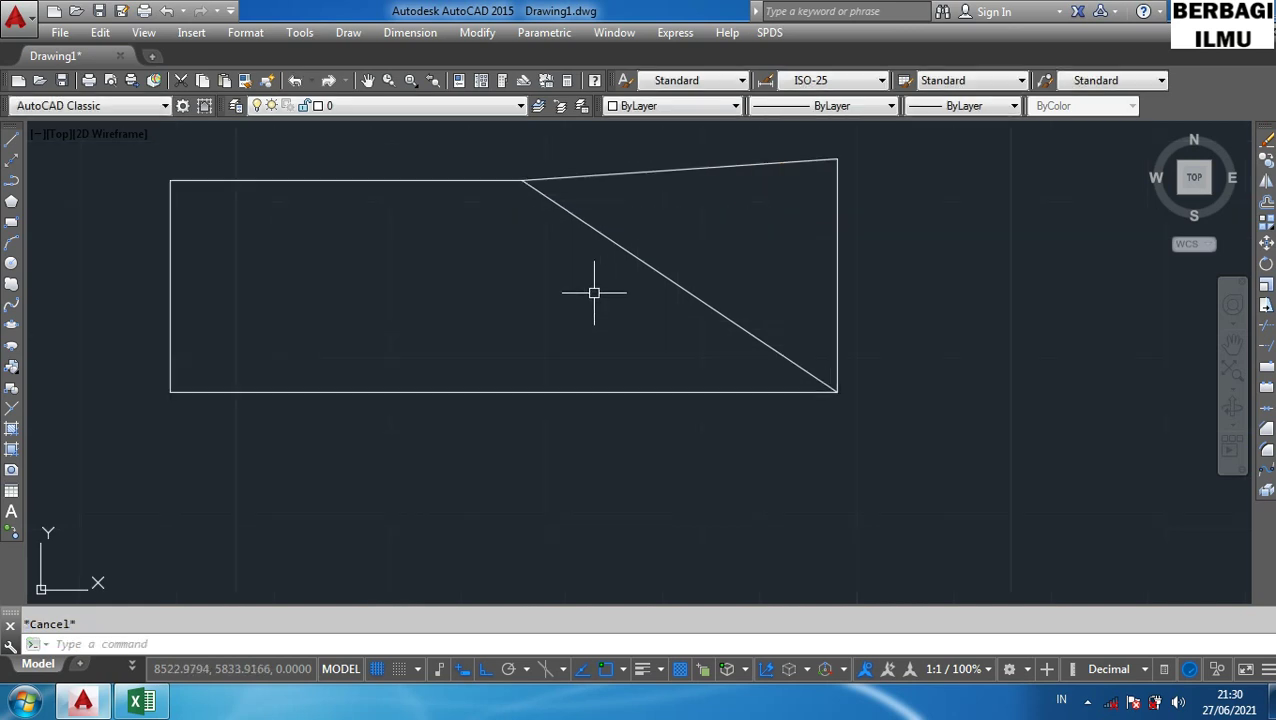
left_click(957, 406)
left_click(609, 169)
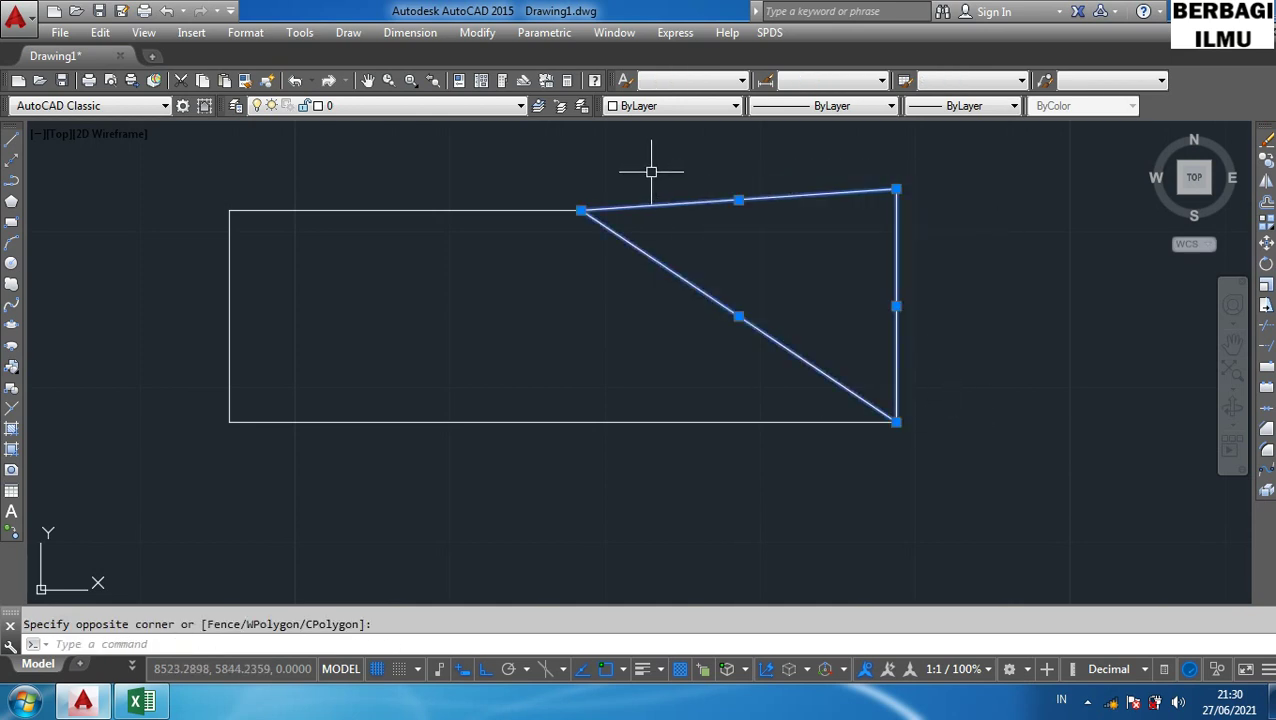
key("Delete")
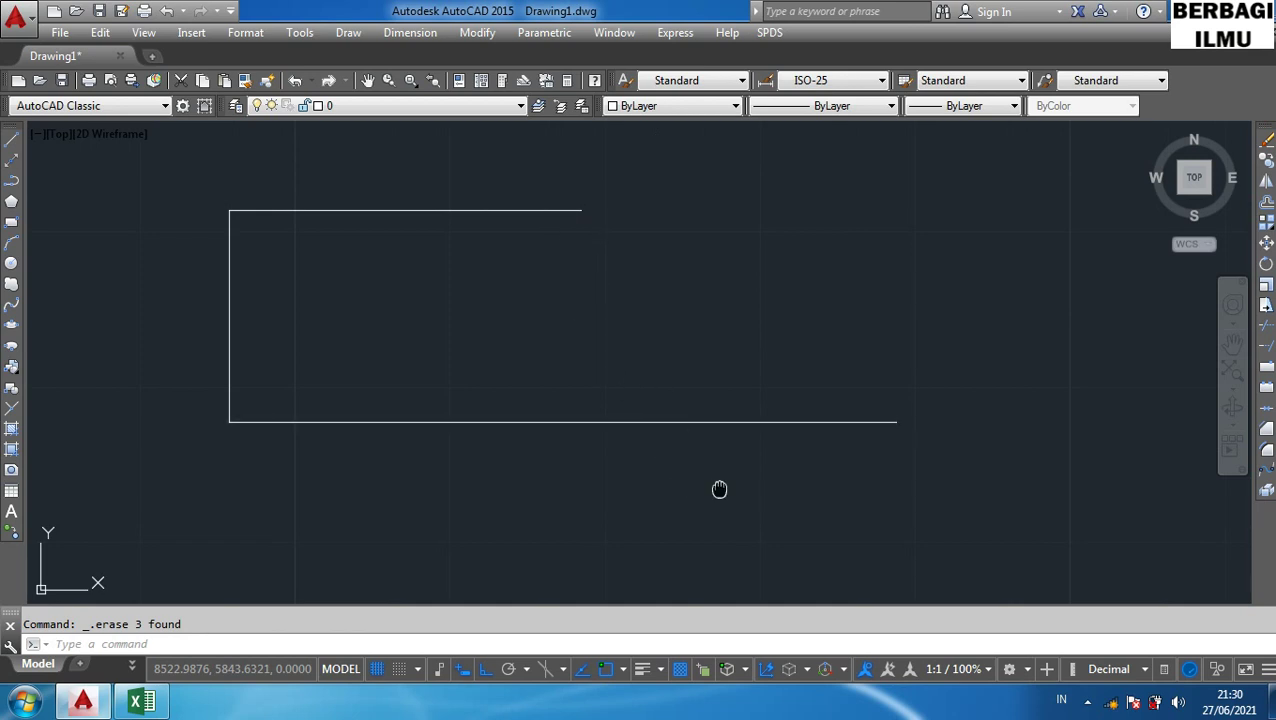
- Close the outline with lines from the base's right end about 9 units up, about 14 left, and diagonally to the upper line's open end
middle_click_drag(719, 489, 615, 472)
type("l")
key("Return")
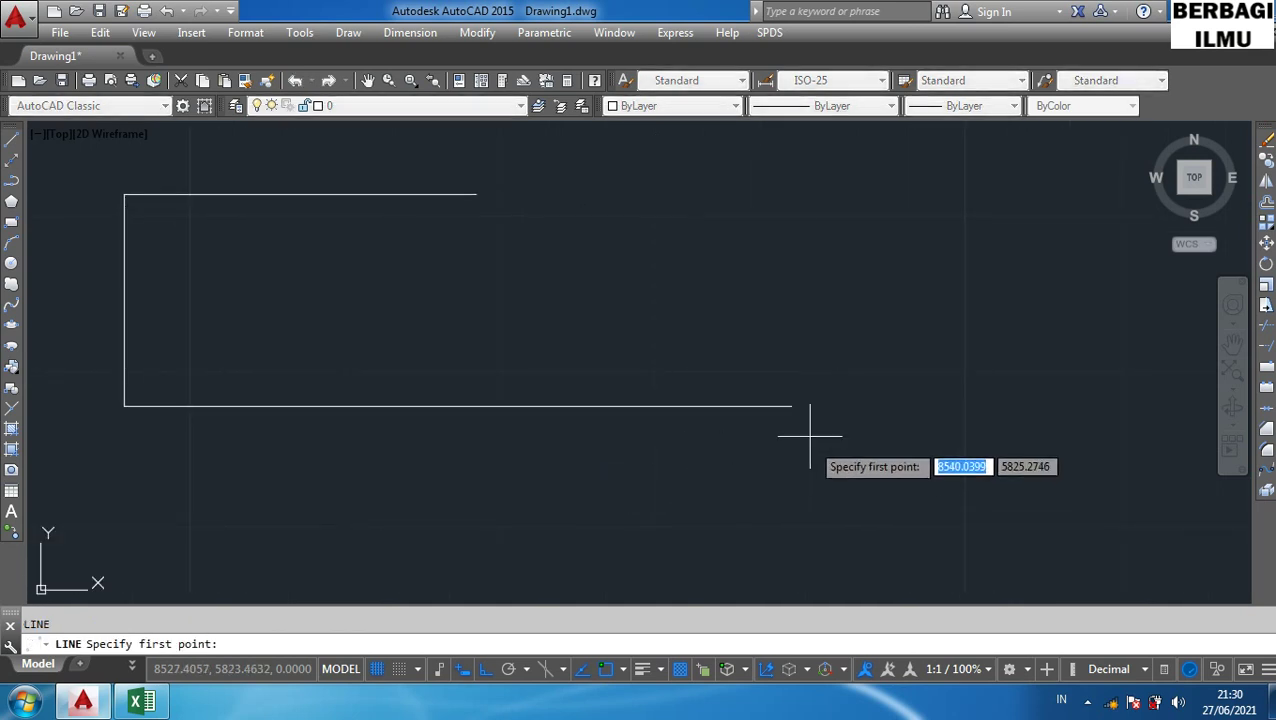
left_click(791, 406)
left_click(800, 265)
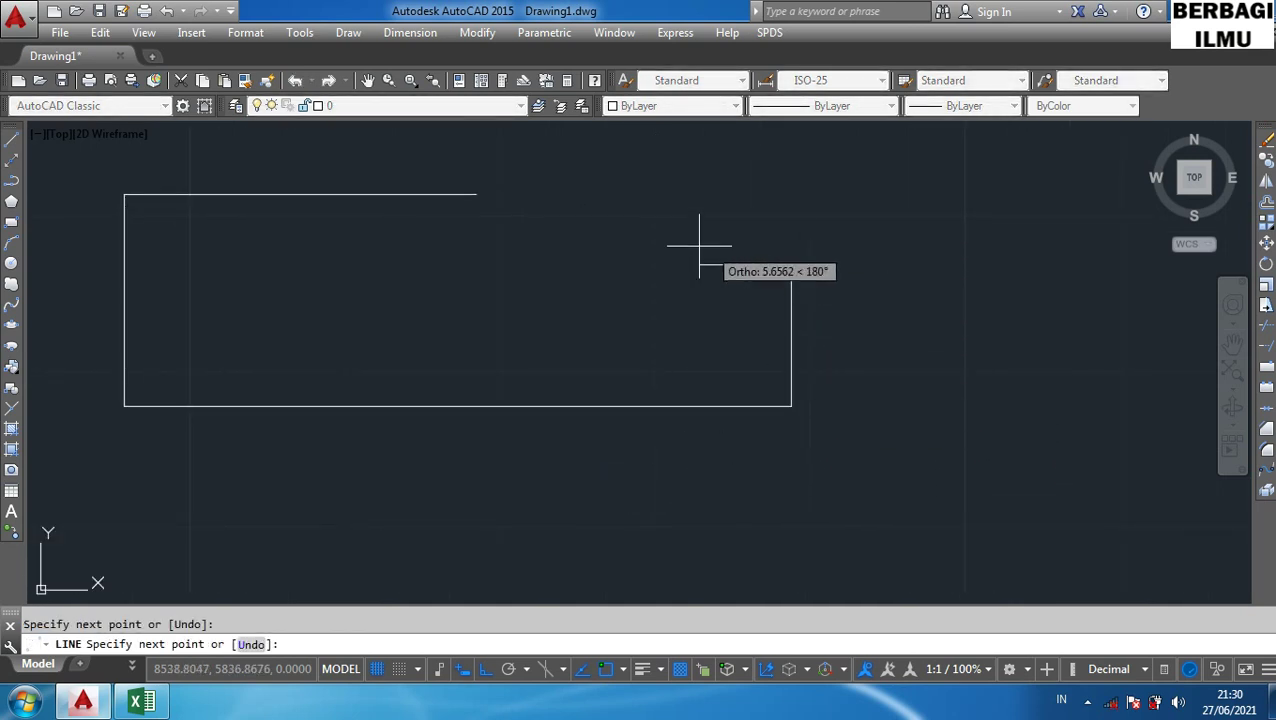
left_click(661, 175)
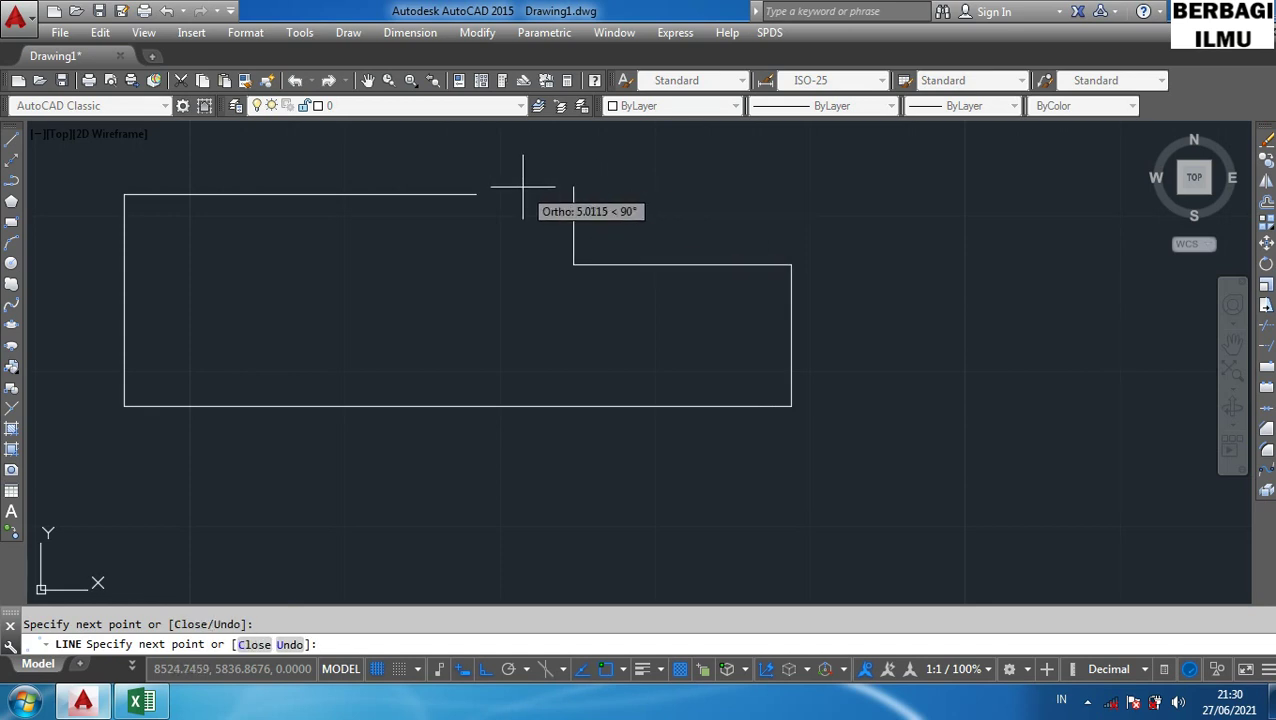
left_click(476, 194)
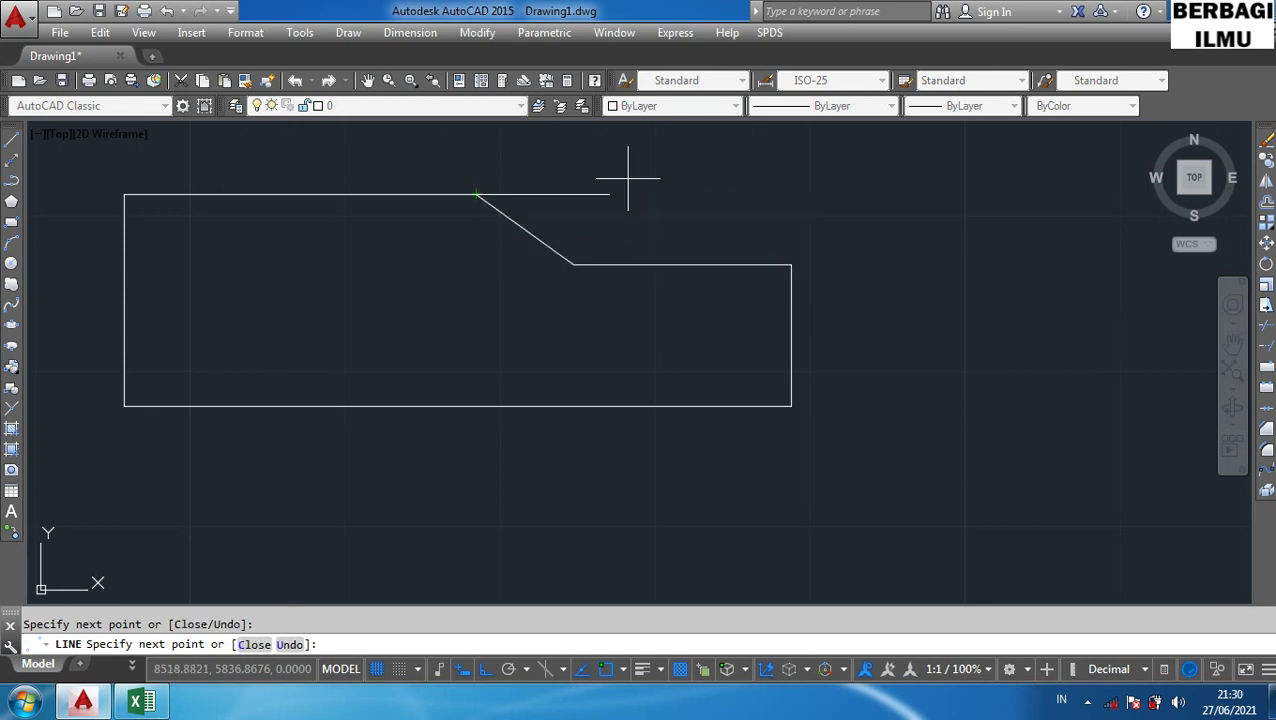
key("Escape")
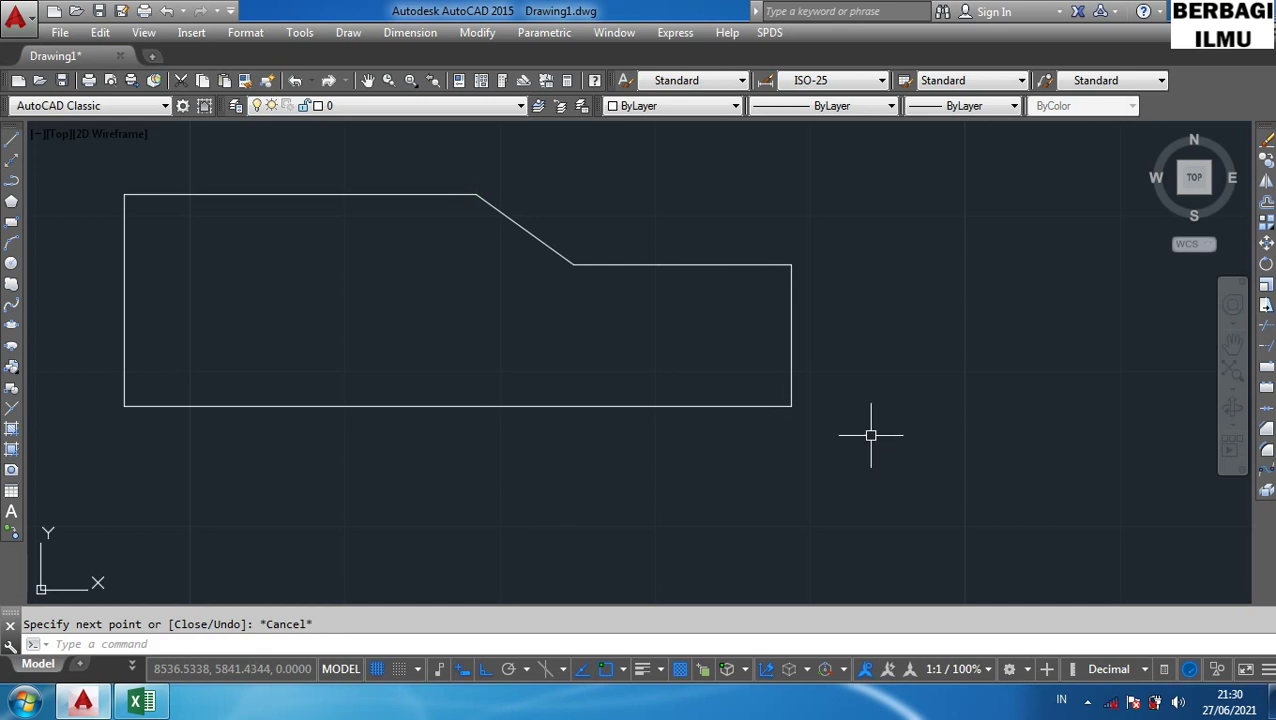
- Use the ADD shortcut on the right vertical edge to draw lines from its lower end about 9 units right, 10 down and 13 left
type("add")
key("Return")
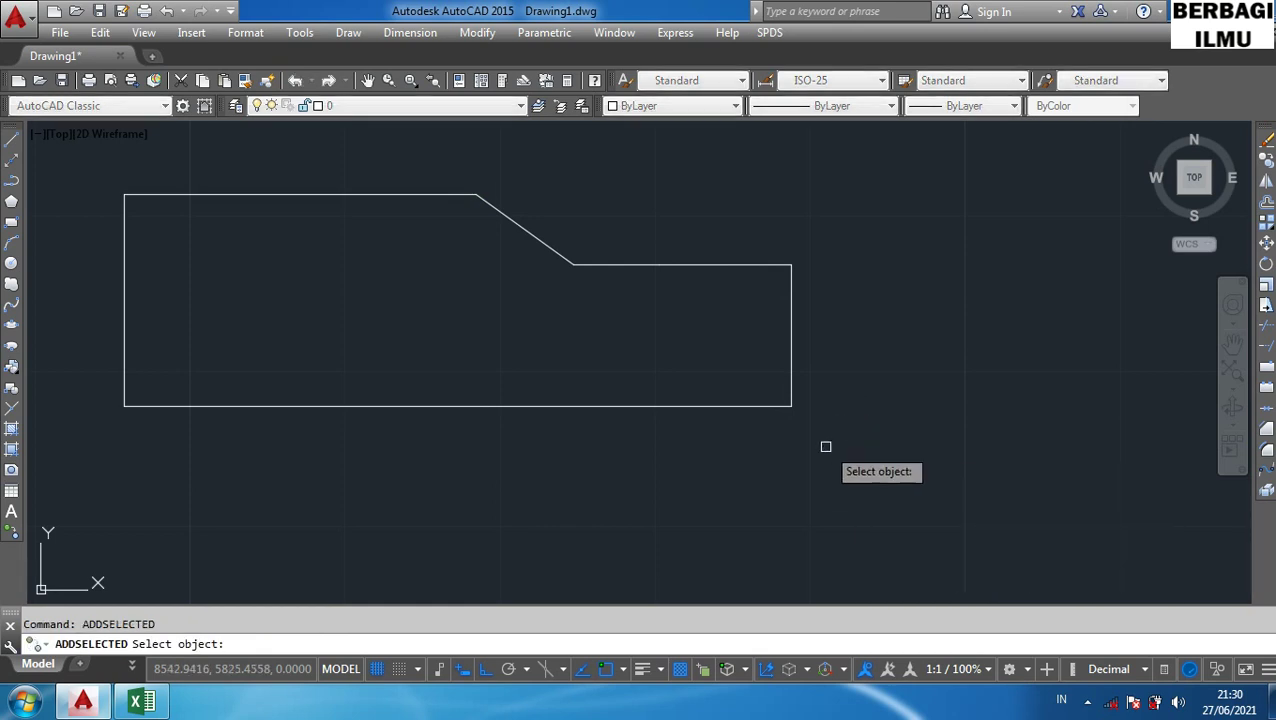
left_click(790, 380)
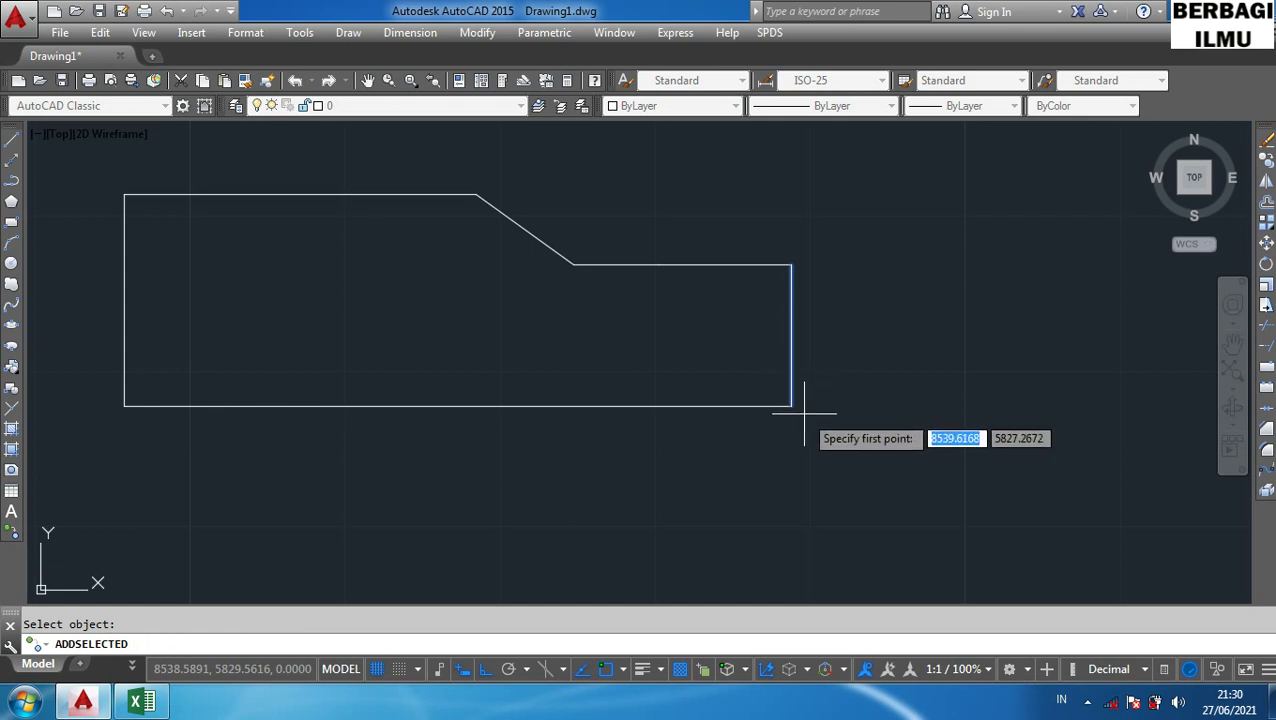
left_click(791, 406)
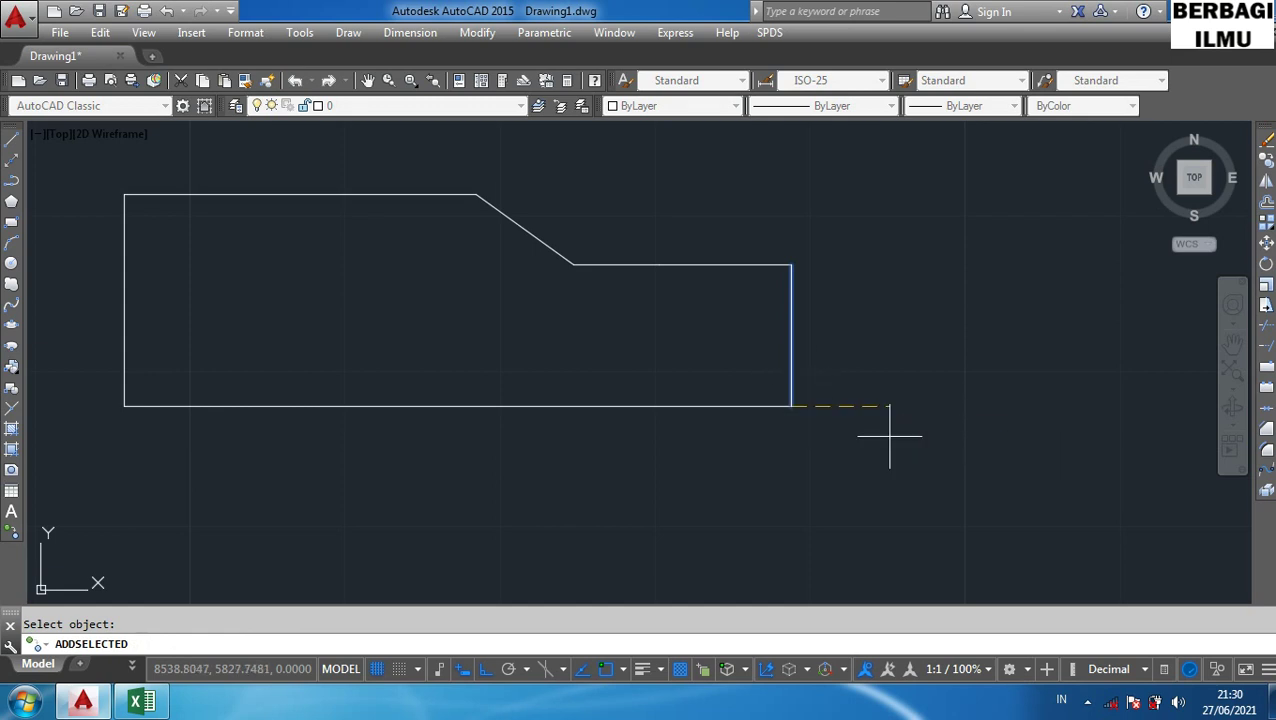
left_click(928, 450)
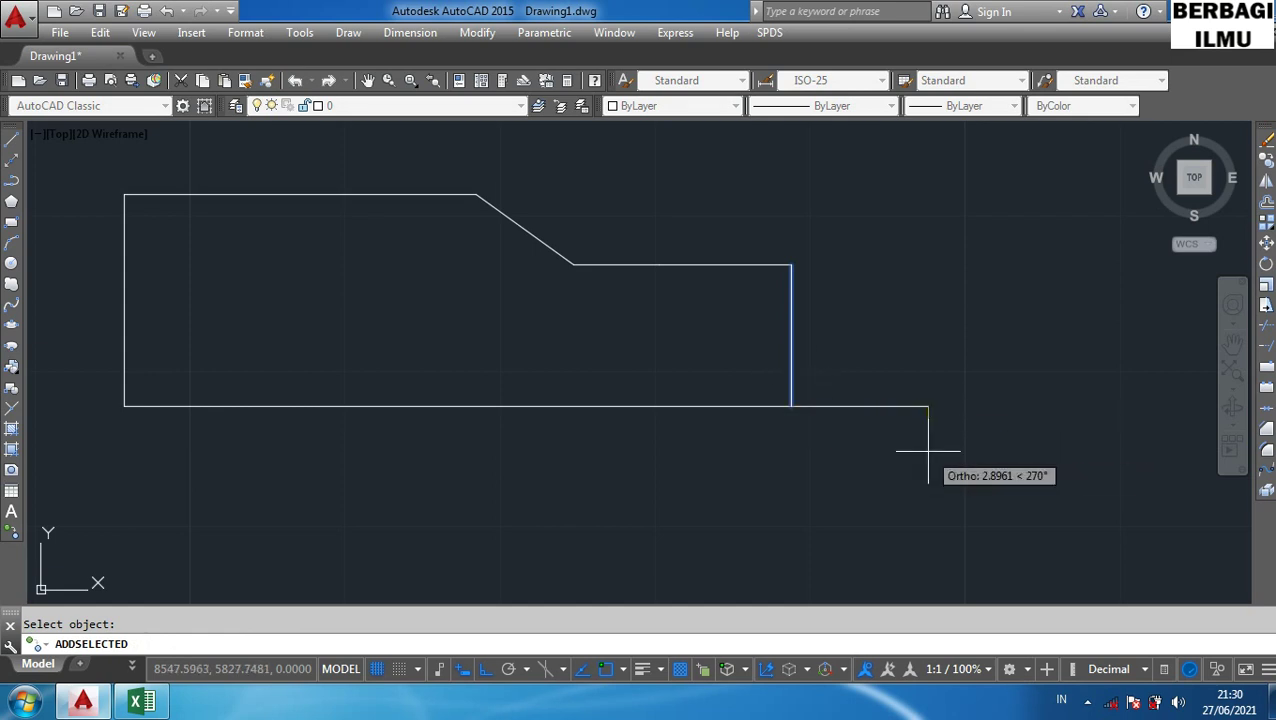
left_click(928, 557)
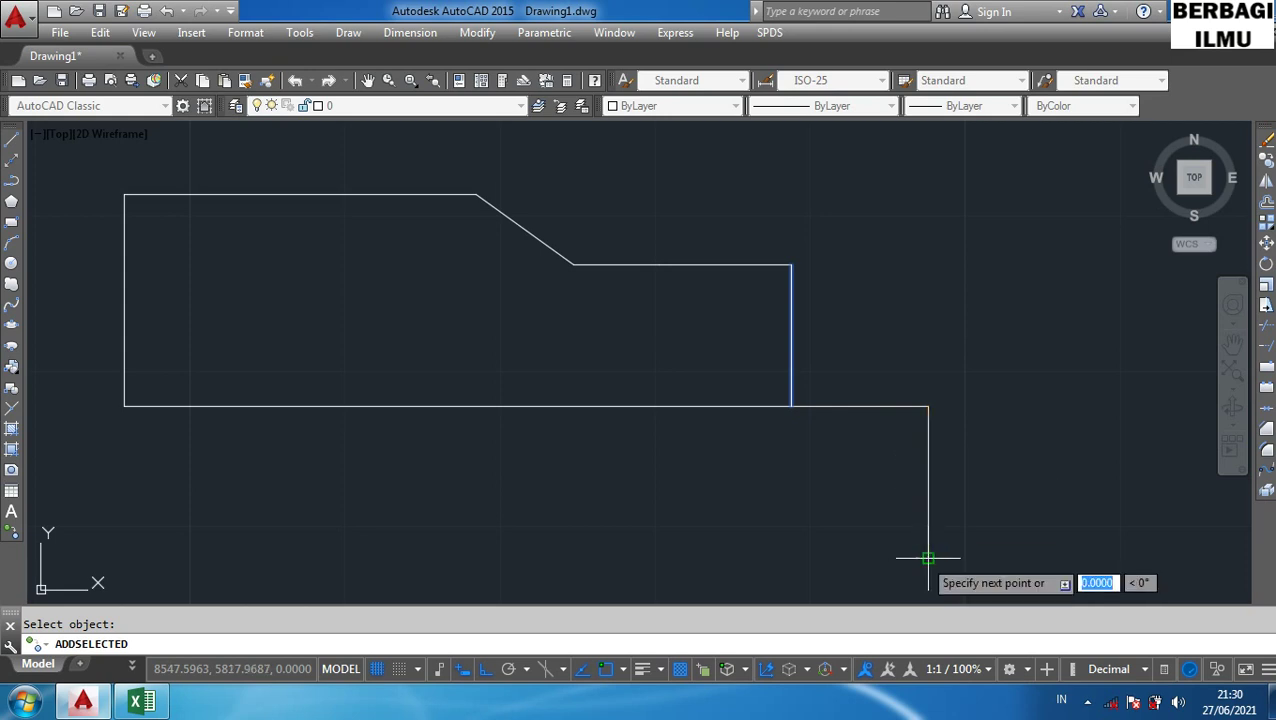
left_click(726, 557)
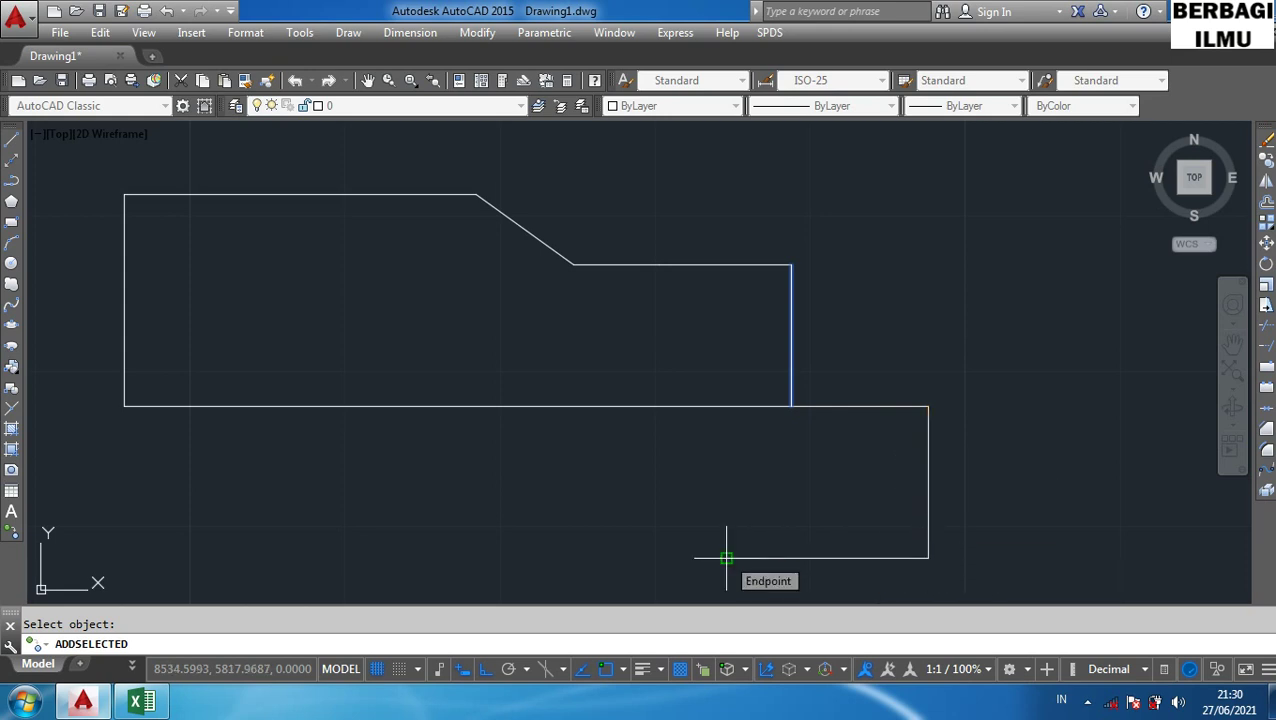
key("Escape")
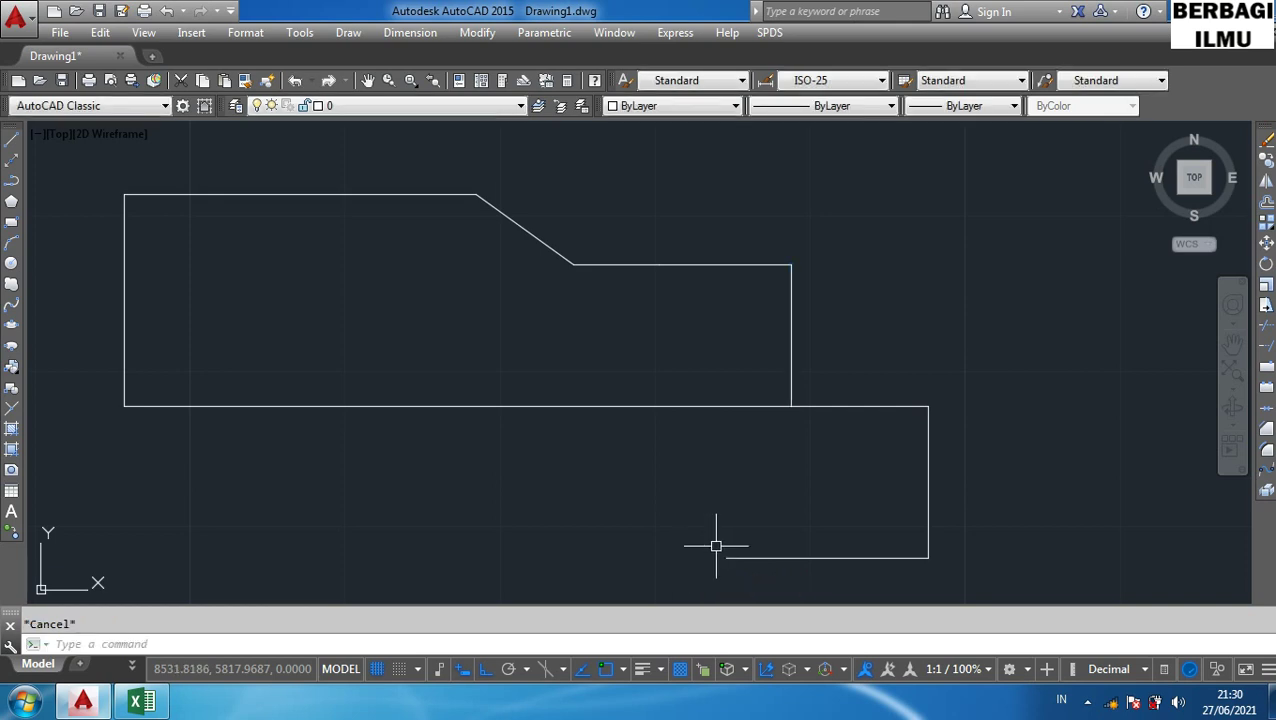
- Erase the whole outline and the added lines from the drawing
scroll(940, 501, "down", 5)
left_click(993, 558)
left_click(598, 271)
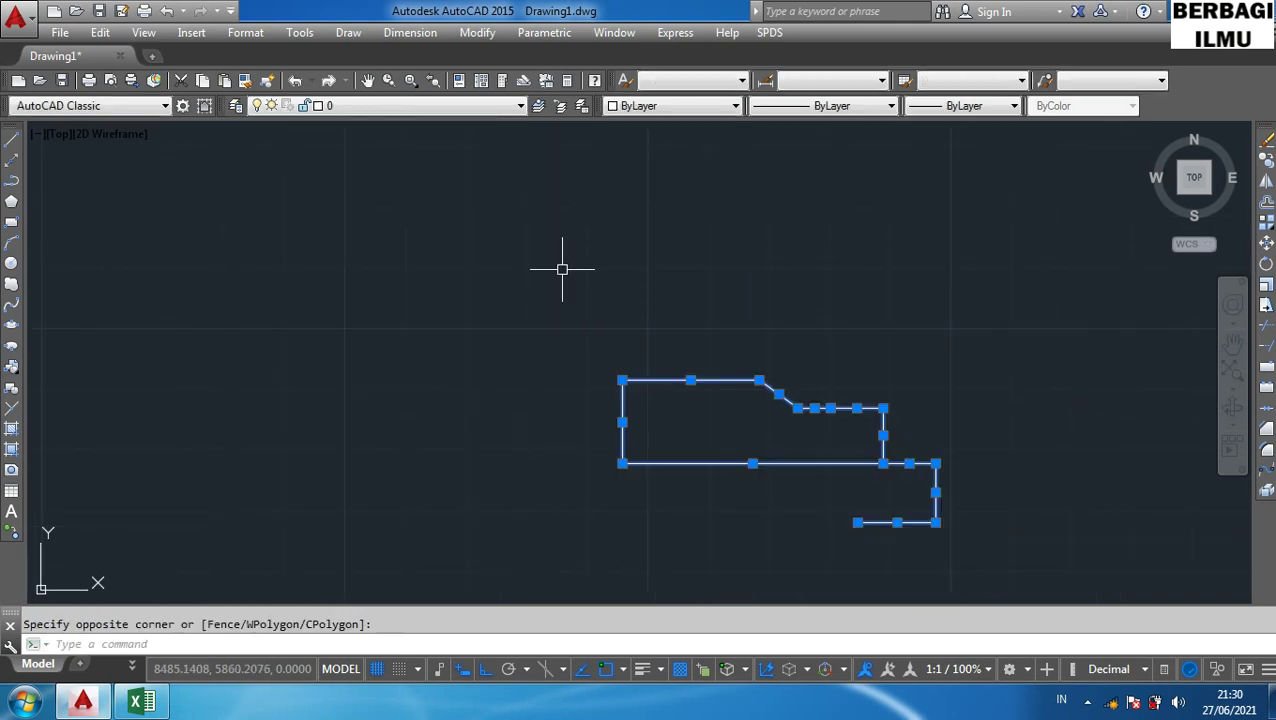
key("Delete")
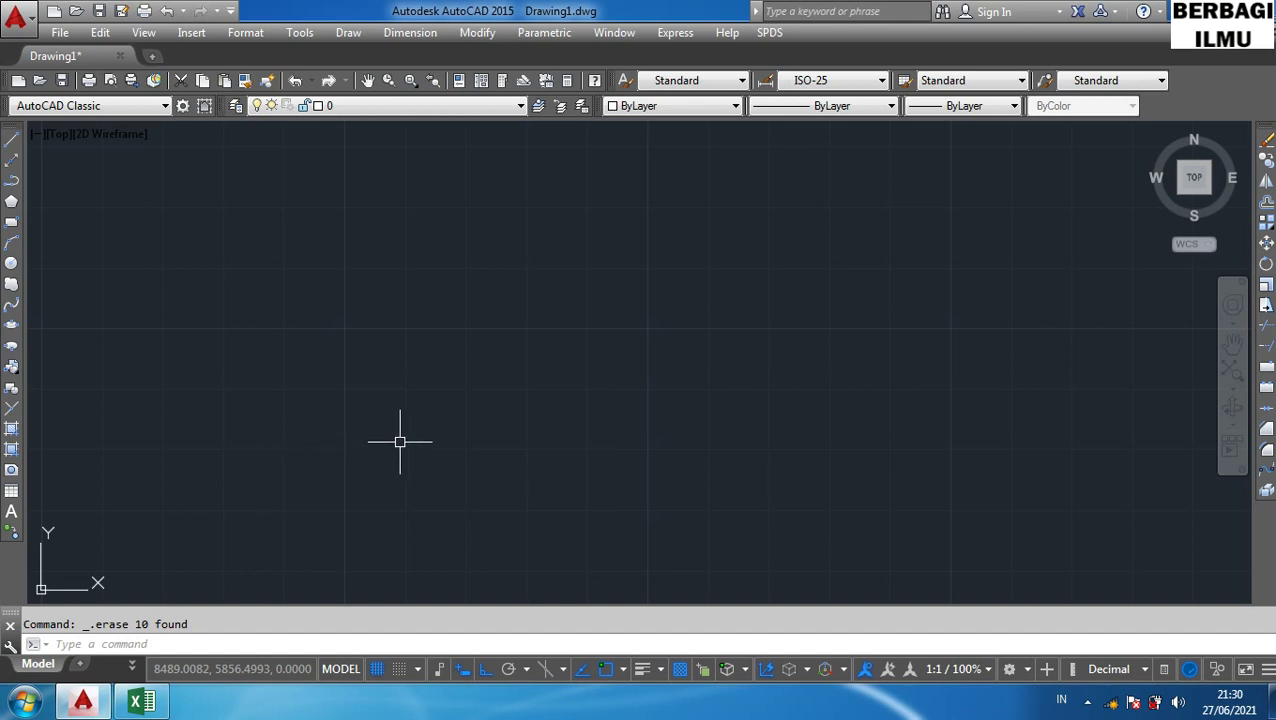
- Draw a horizontal line about 60 units long across the middle of the empty drawing
type("l")
key("Return")
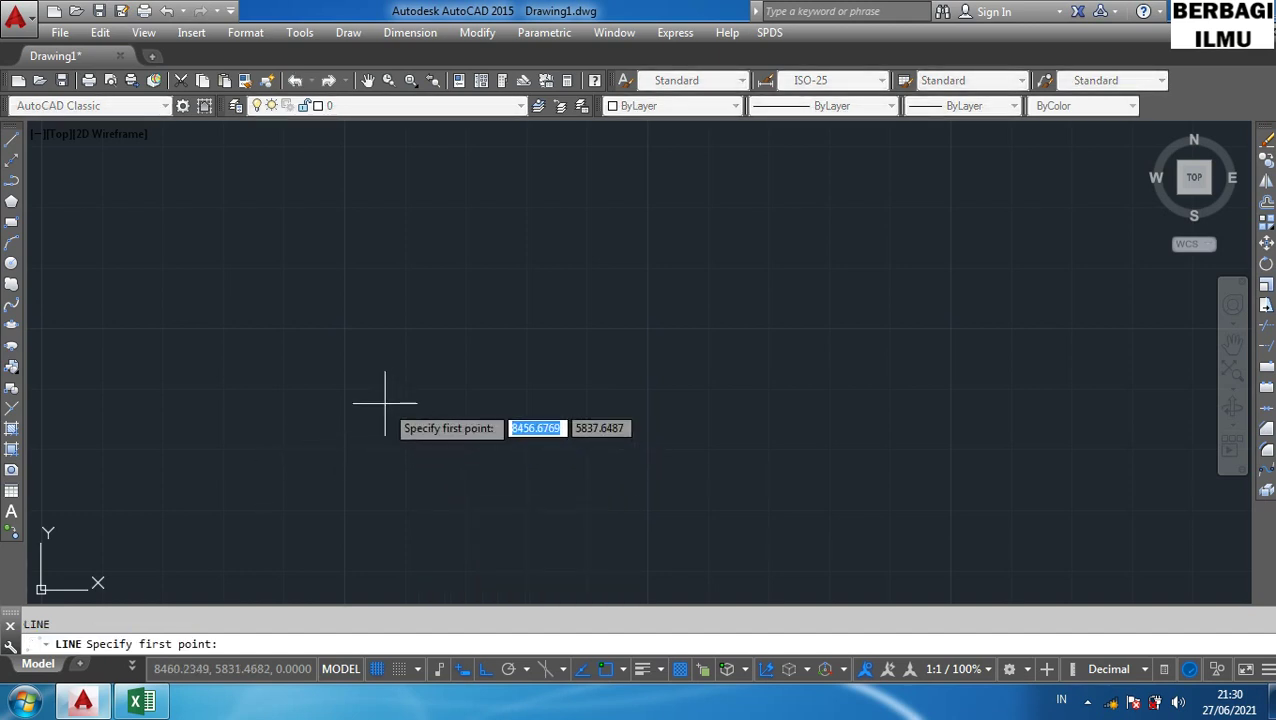
left_click(384, 404)
left_click(748, 404)
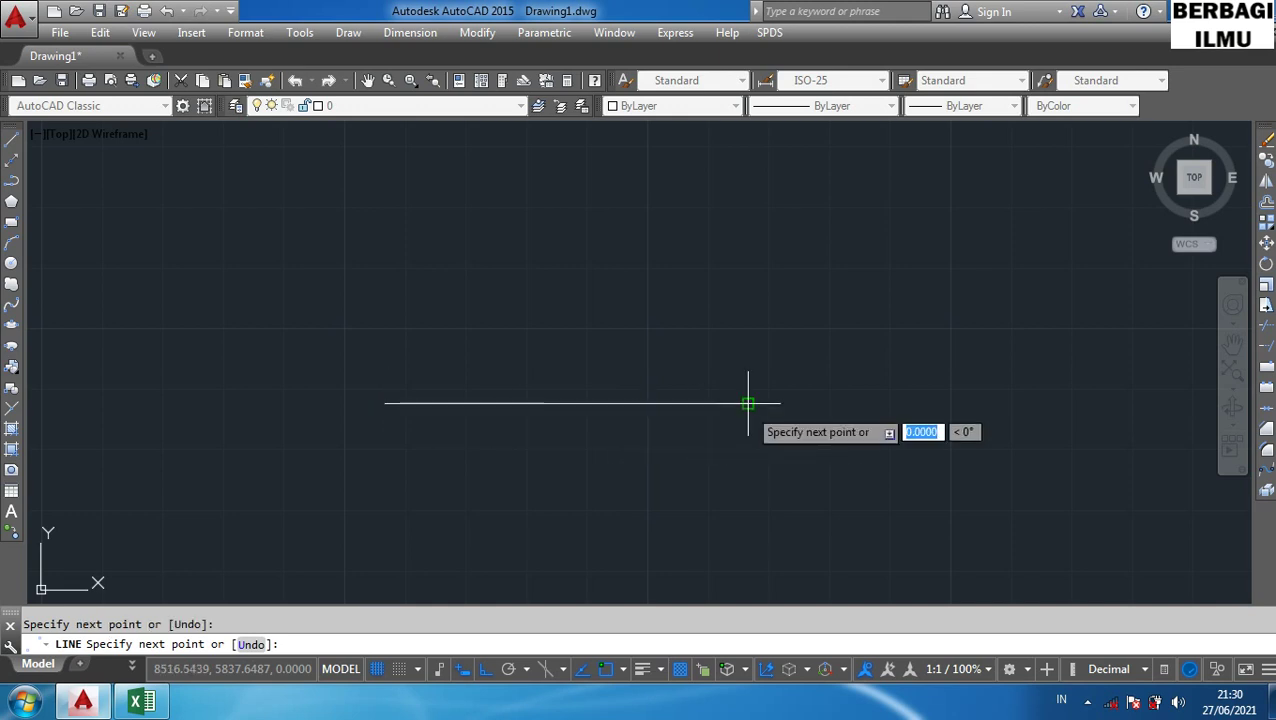
key("Escape")
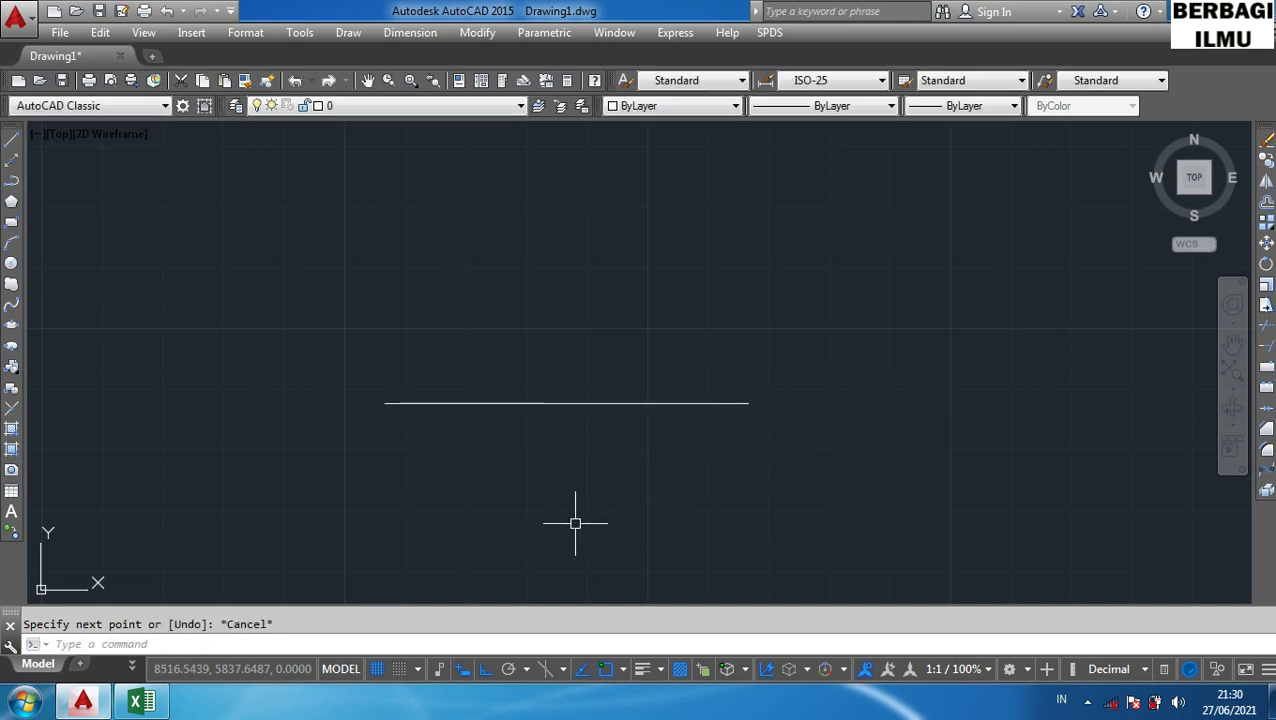
- Use the ADD shortcut on the horizontal line to draw a vertical line about 17 units up from its left end
type("add")
key("Return")
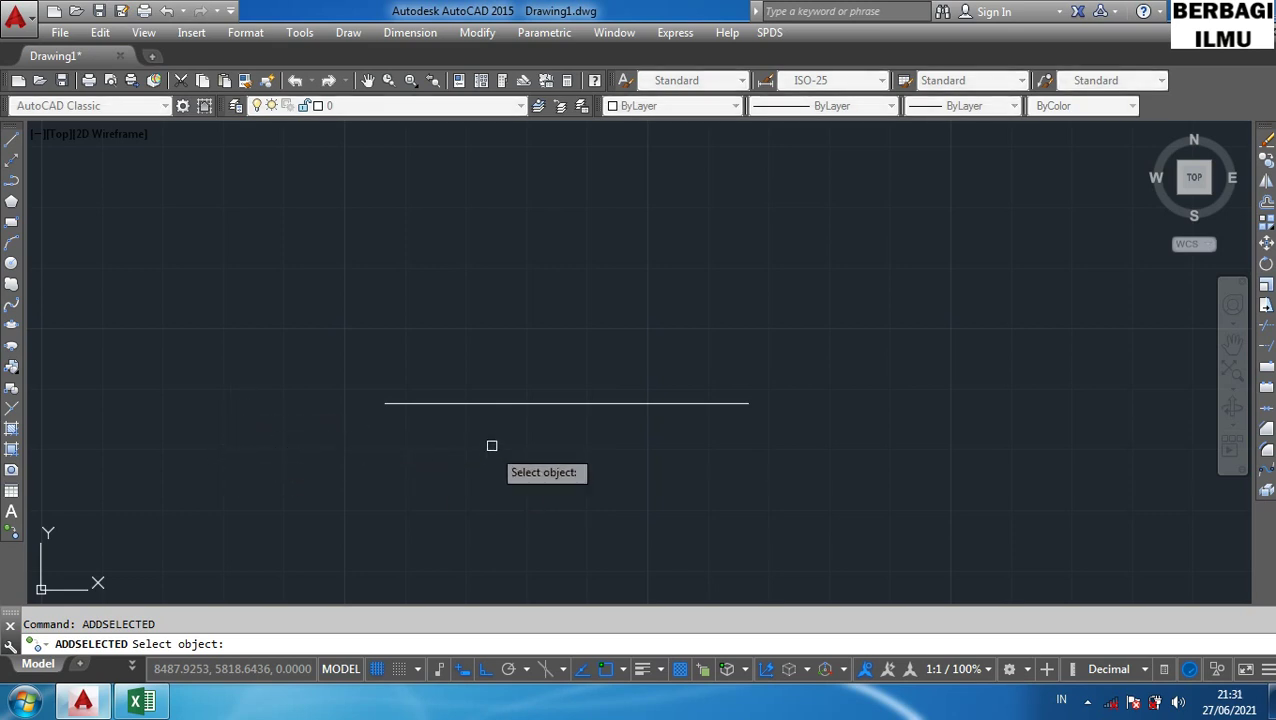
left_click(451, 403)
left_click(385, 403)
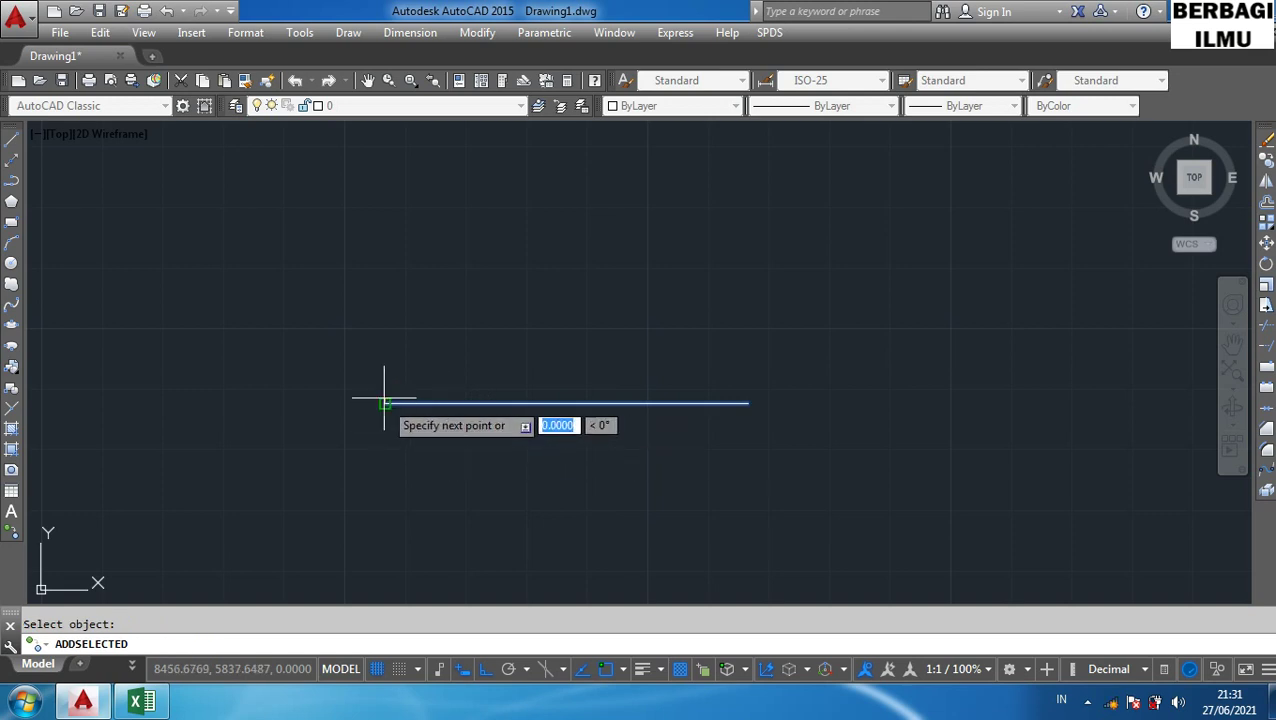
left_click(409, 297)
key("Return")
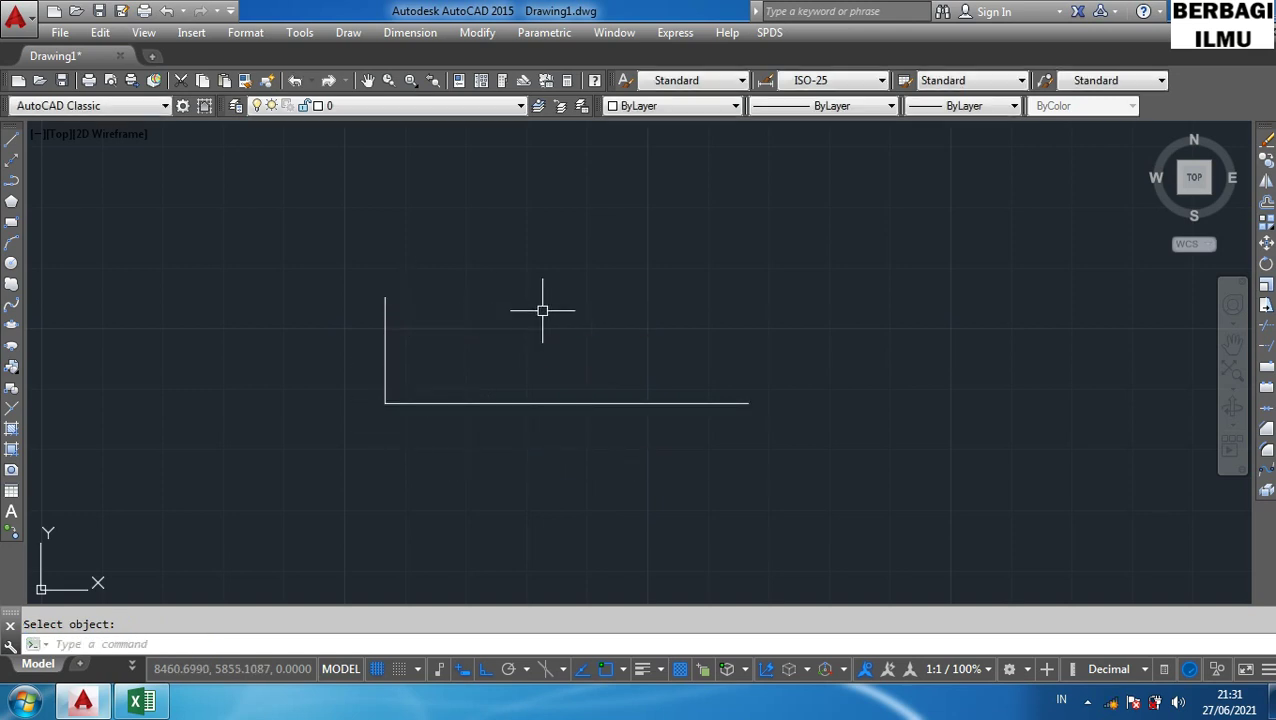
- Erase the horizontal and vertical lines from the drawing
left_click(671, 522)
left_click(375, 300)
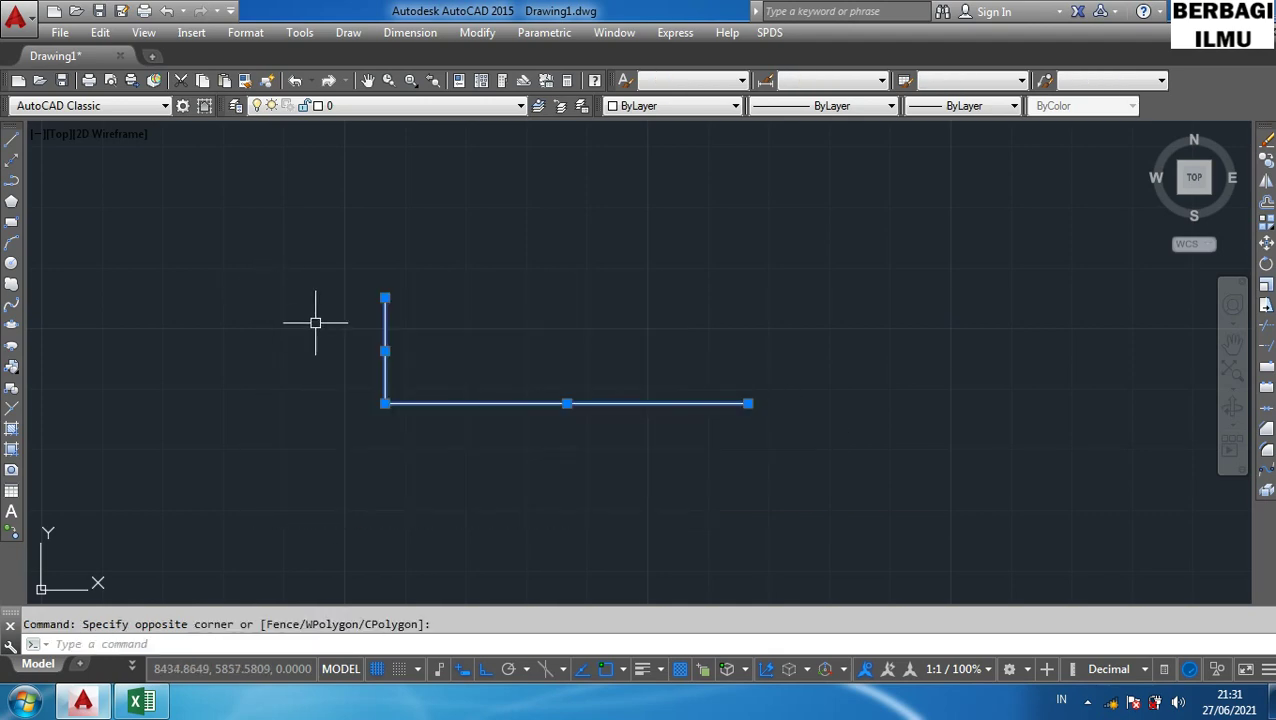
key("Delete")
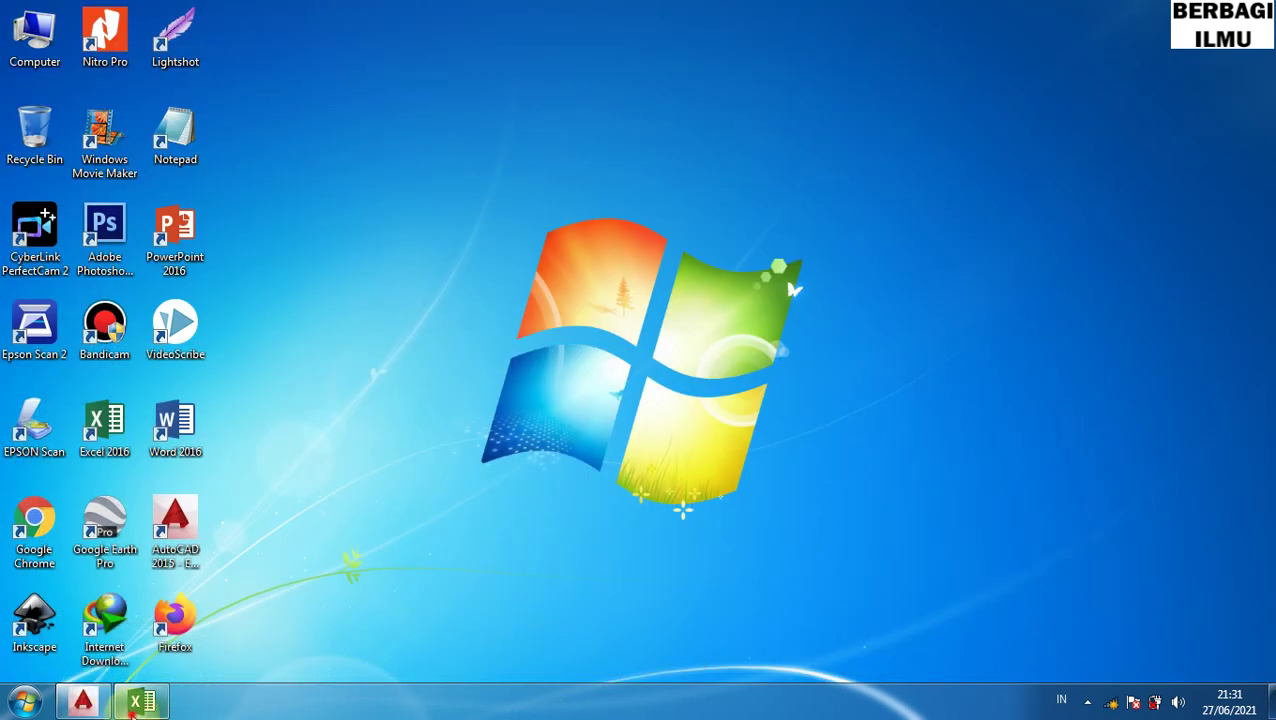
- Switch to Excel, review the list of AutoCAD draw shortcuts from Line to Add Selected, and minimize the workbook
left_click(133, 704)
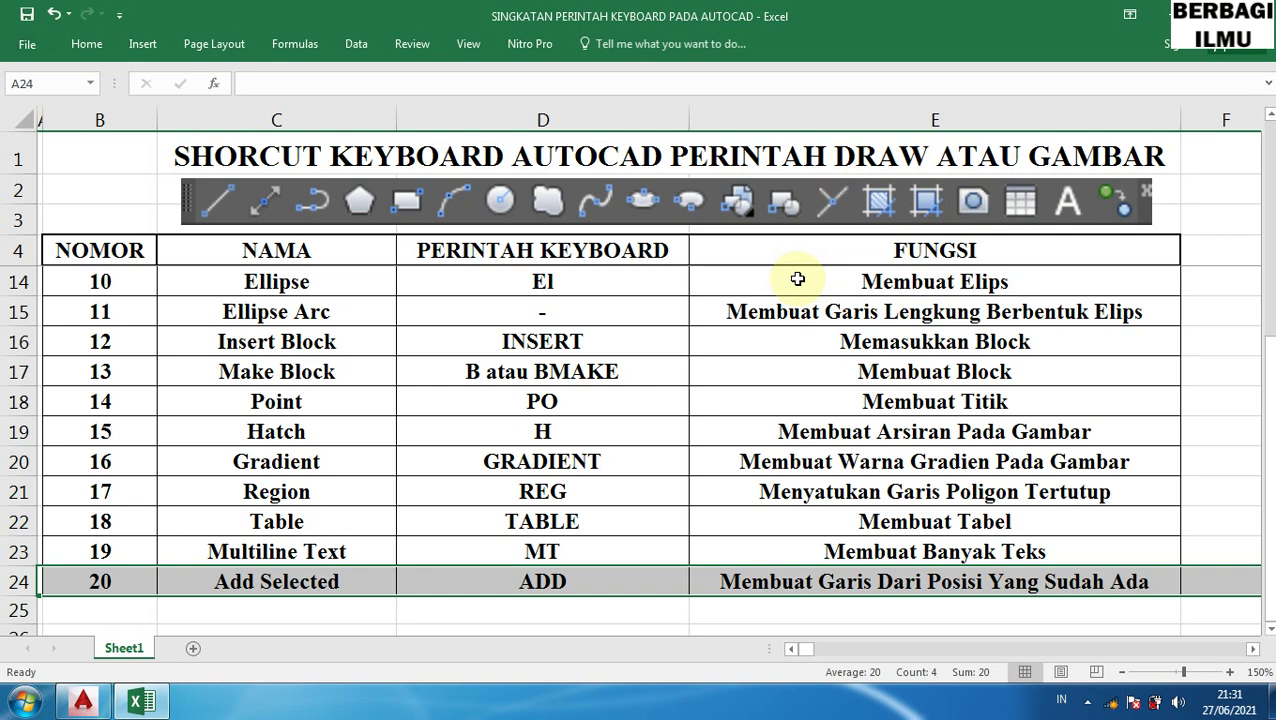
scroll(316, 430, "up", 3)
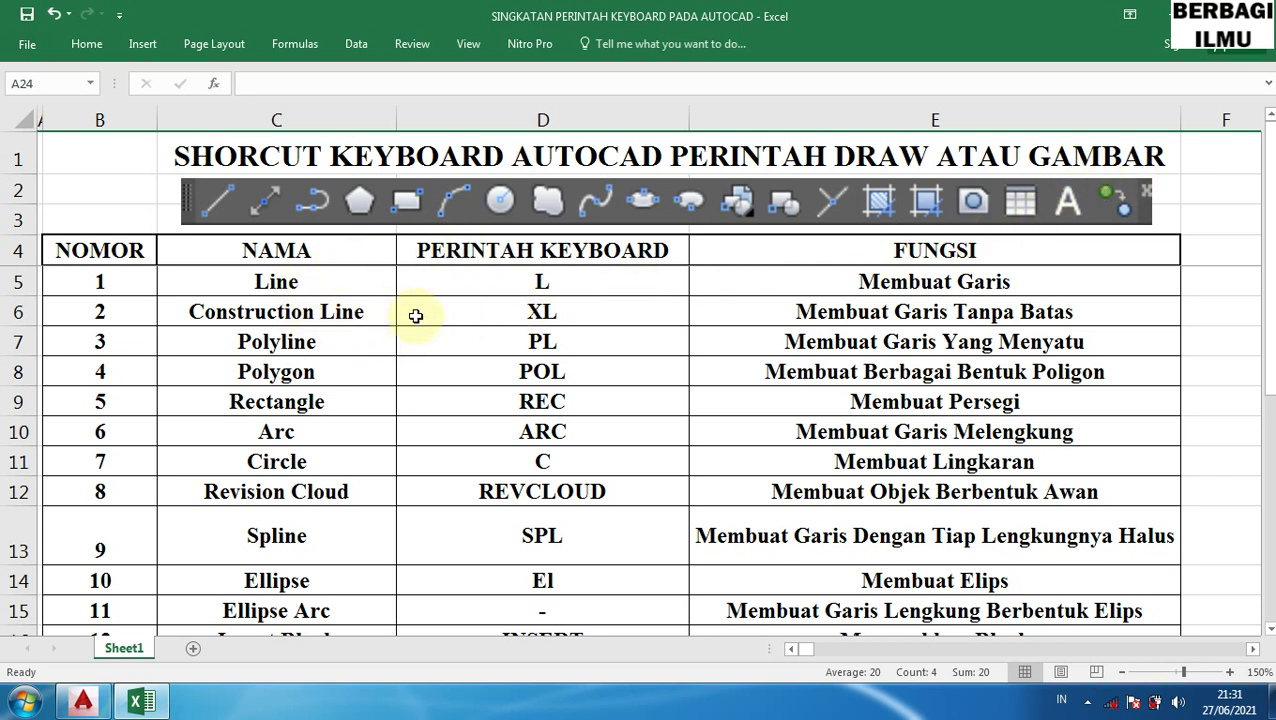
scroll(385, 360, "down", 2)
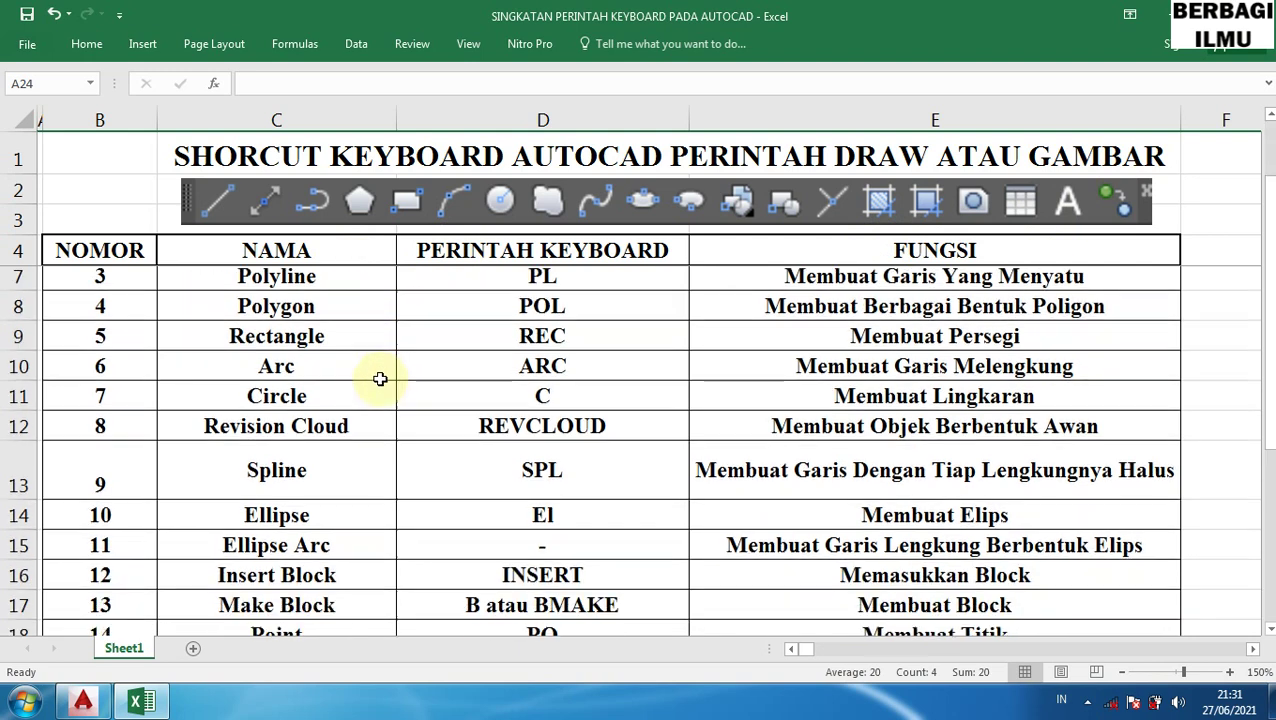
scroll(373, 342, "up", 2)
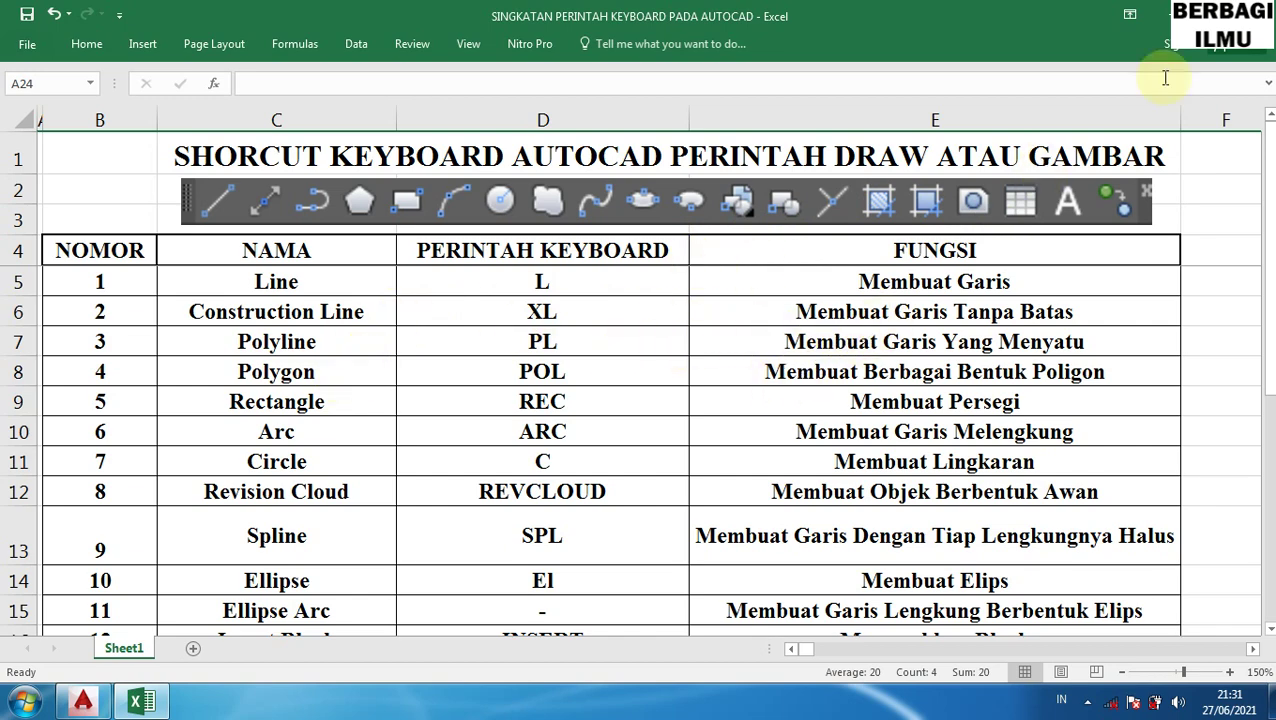
left_click(1177, 15)
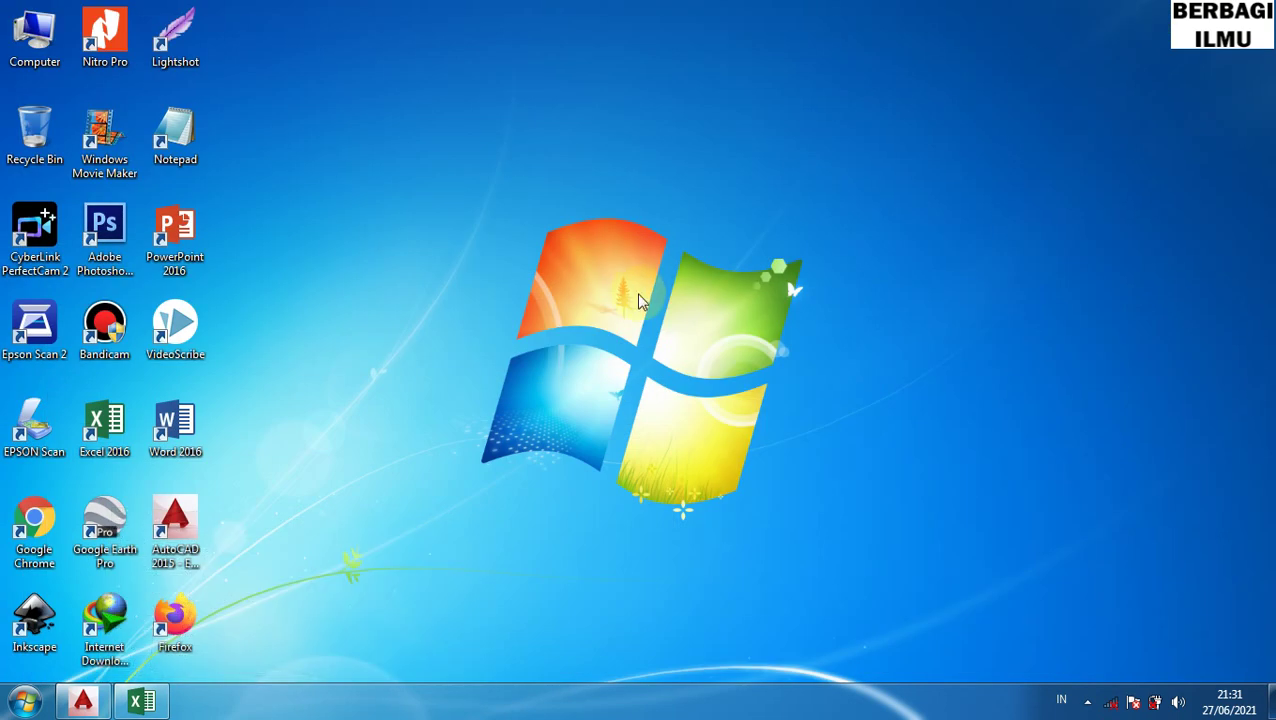